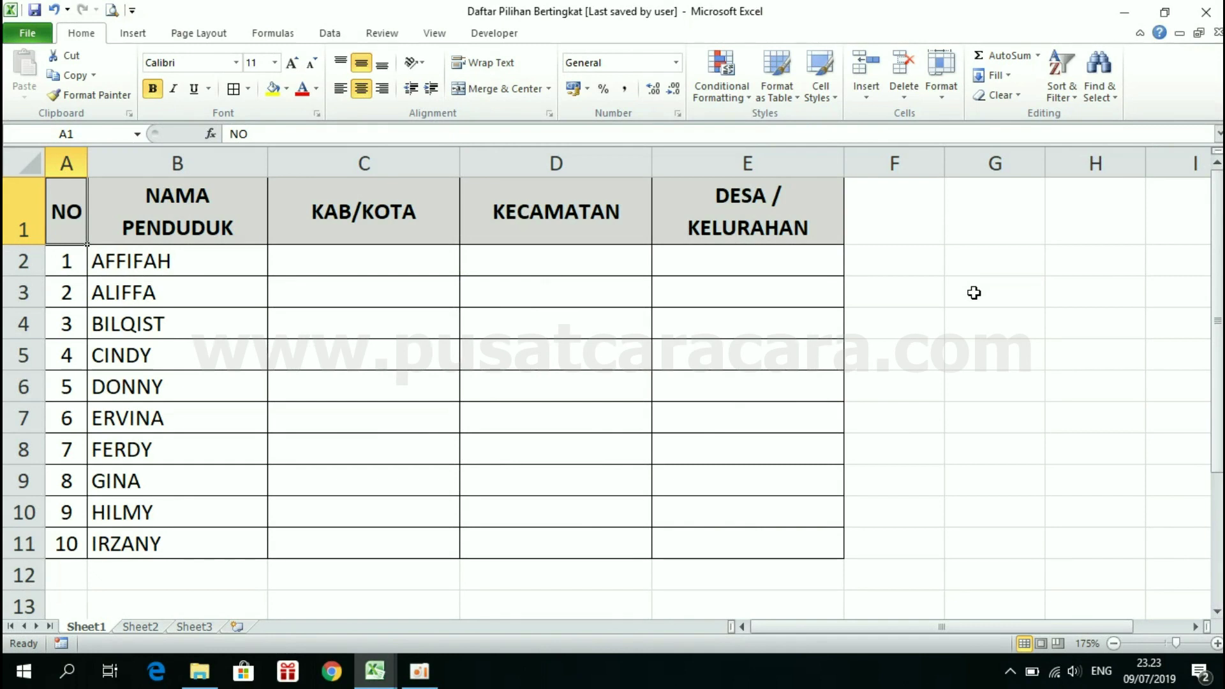
- Pick Kabupaten 2 in C2 and Kecamatan 22 in D2 from their dropdowns
click(402, 263)
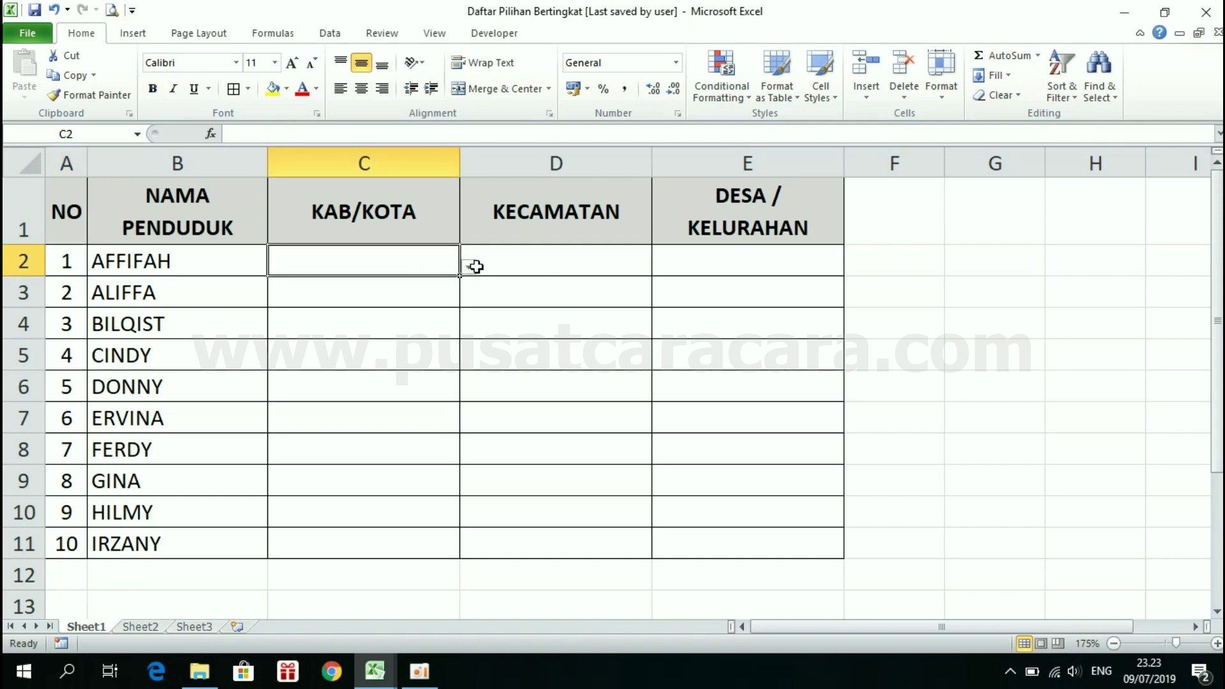
click(470, 268)
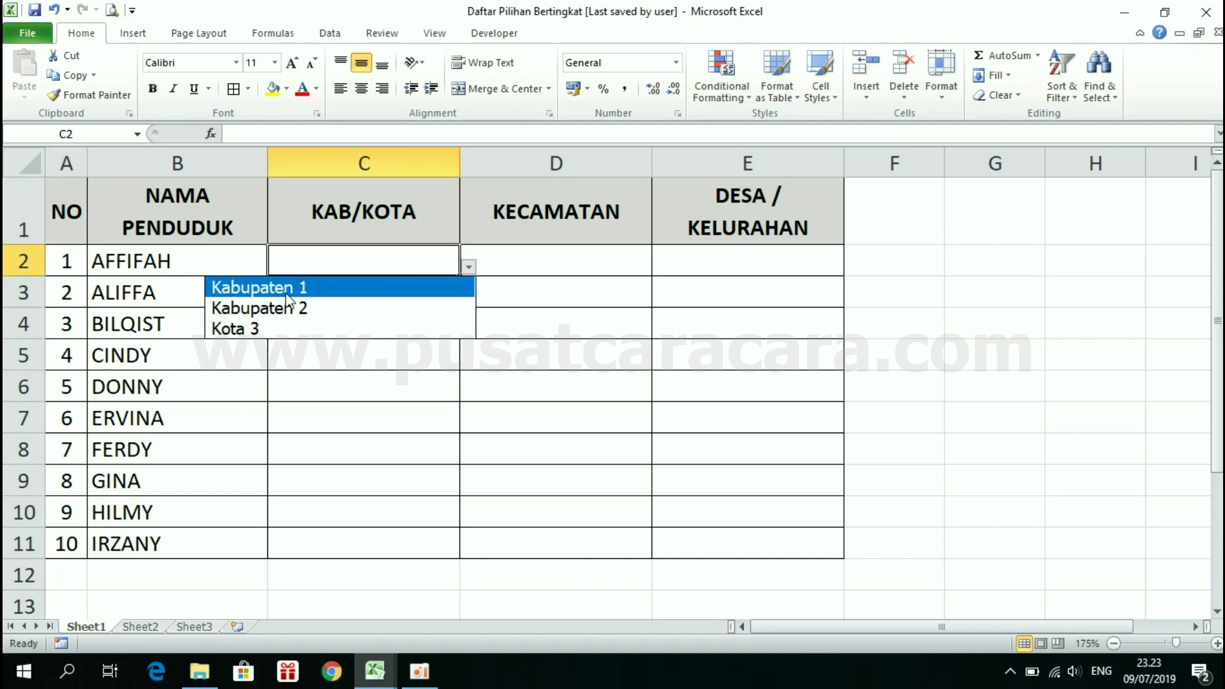
click(293, 308)
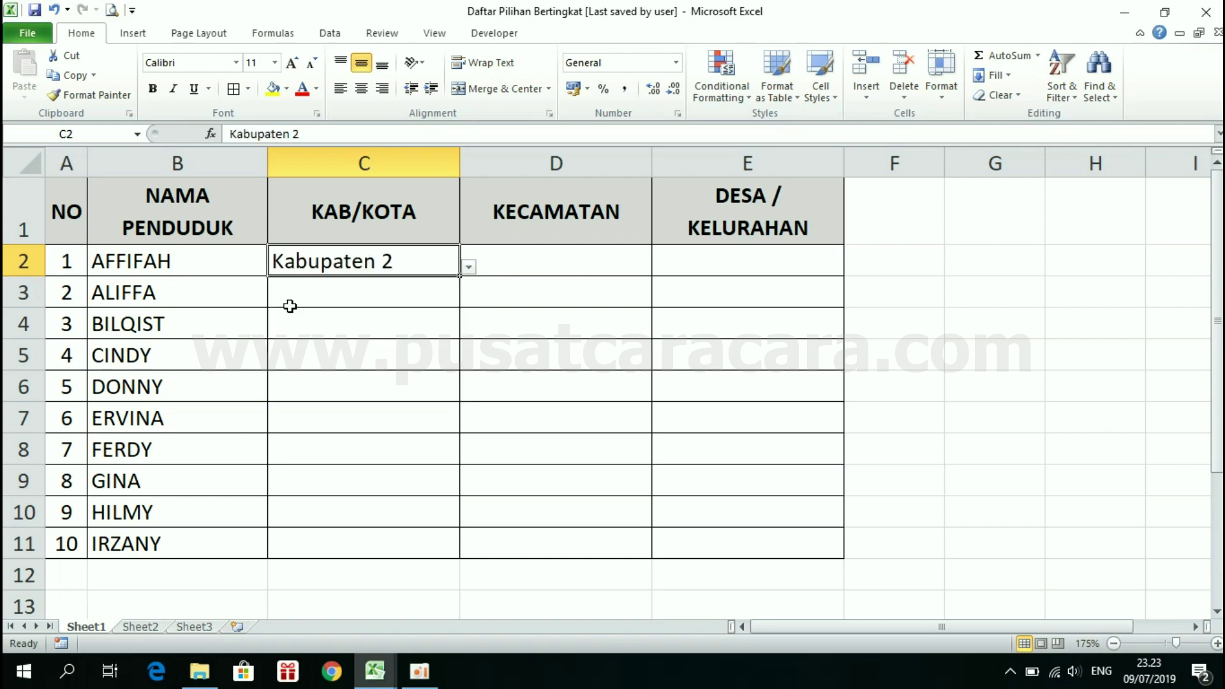
click(587, 265)
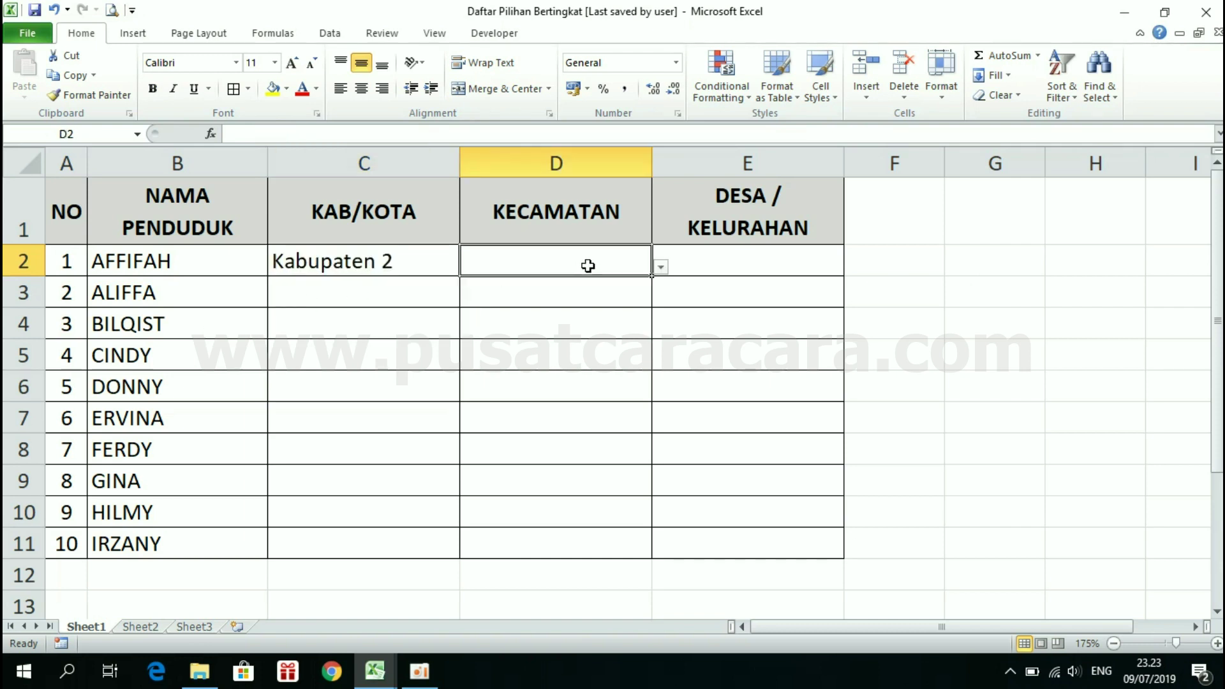
click(661, 267)
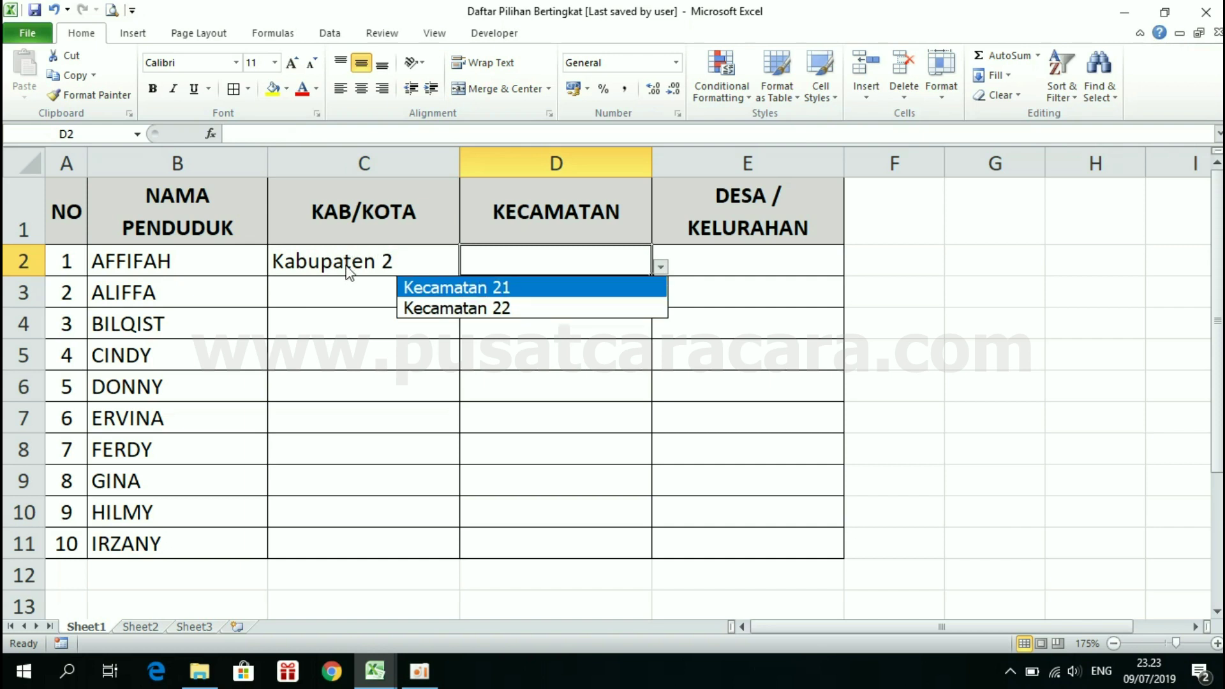
click(498, 310)
- Pick Desa 222 in E2, then delete the test entries in C2:E2
click(758, 266)
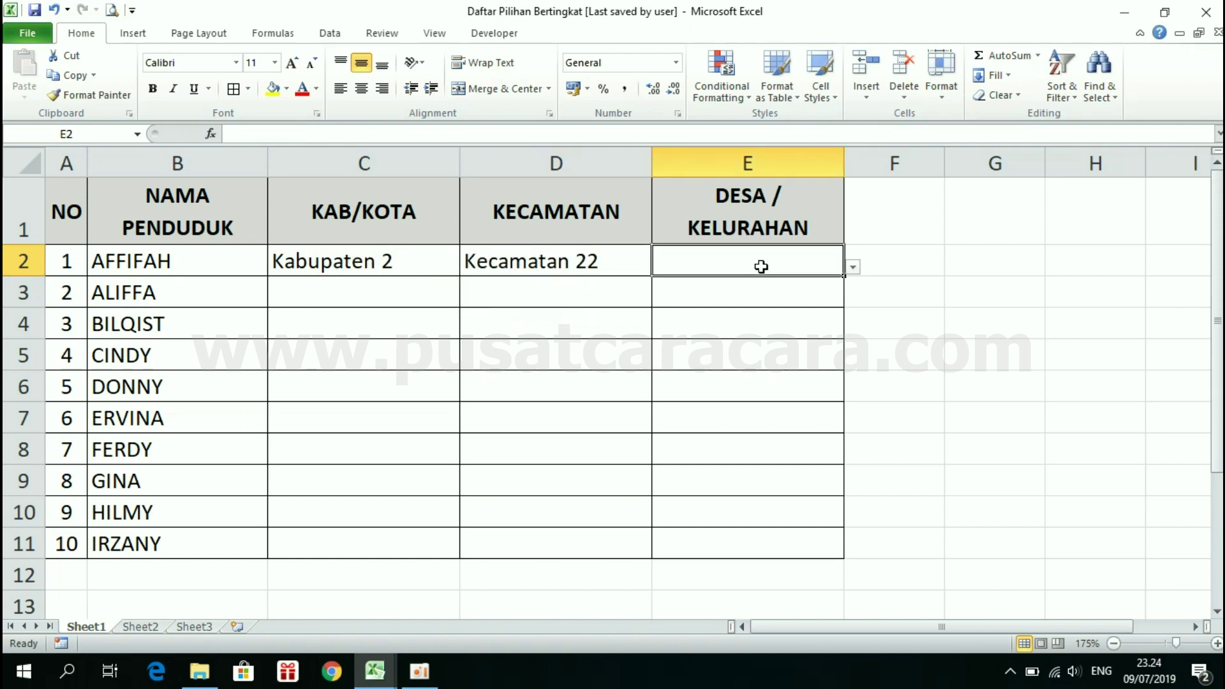
click(853, 268)
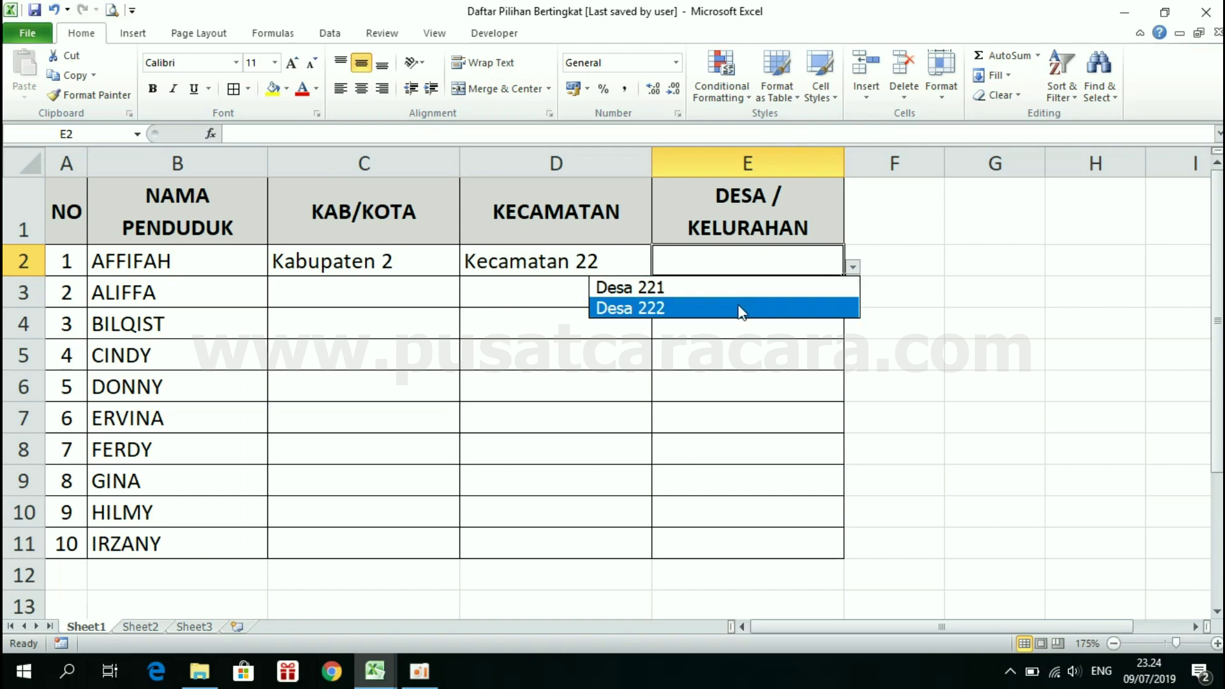
click(630, 309)
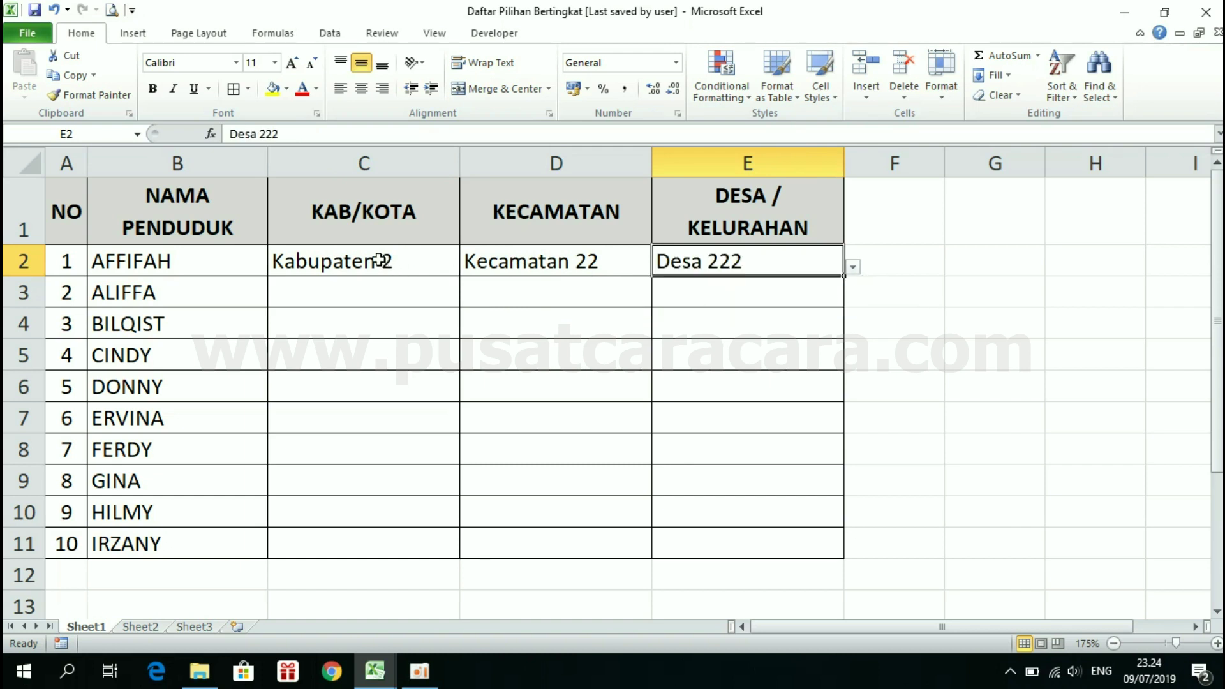
drag(379, 260, 704, 263)
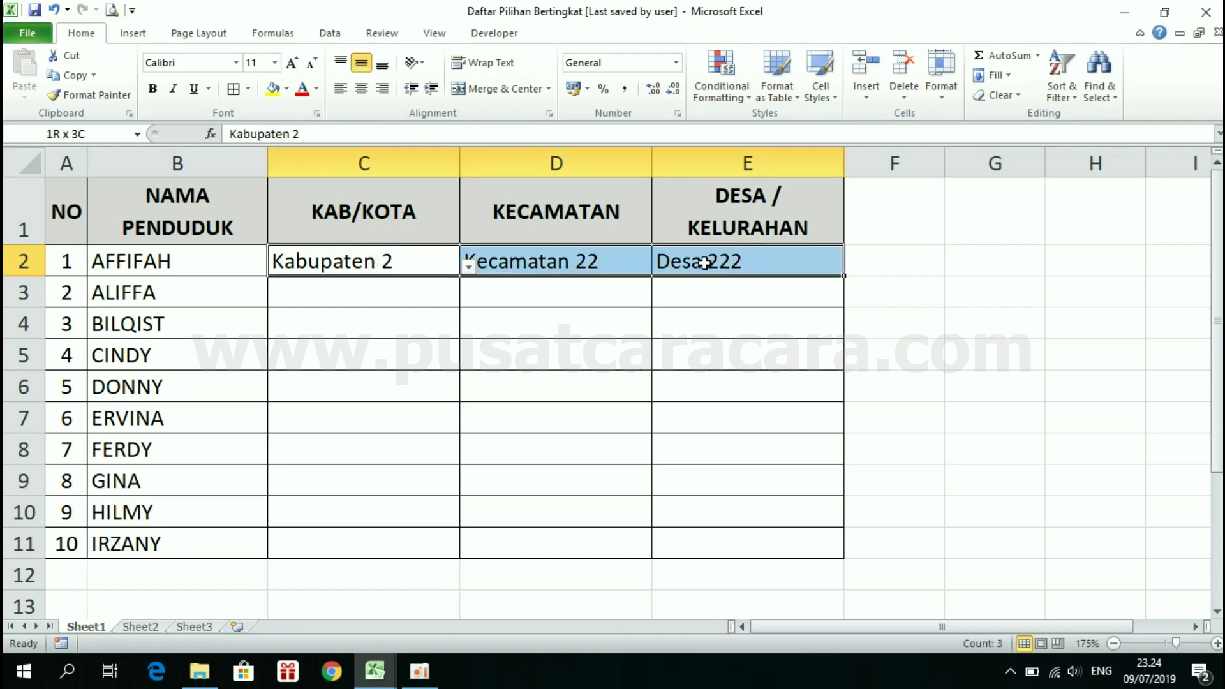
key(Delete)
- Go to Sheet1 of Book3, select the resident table A1:E11, then select cell C2
click(507, 328)
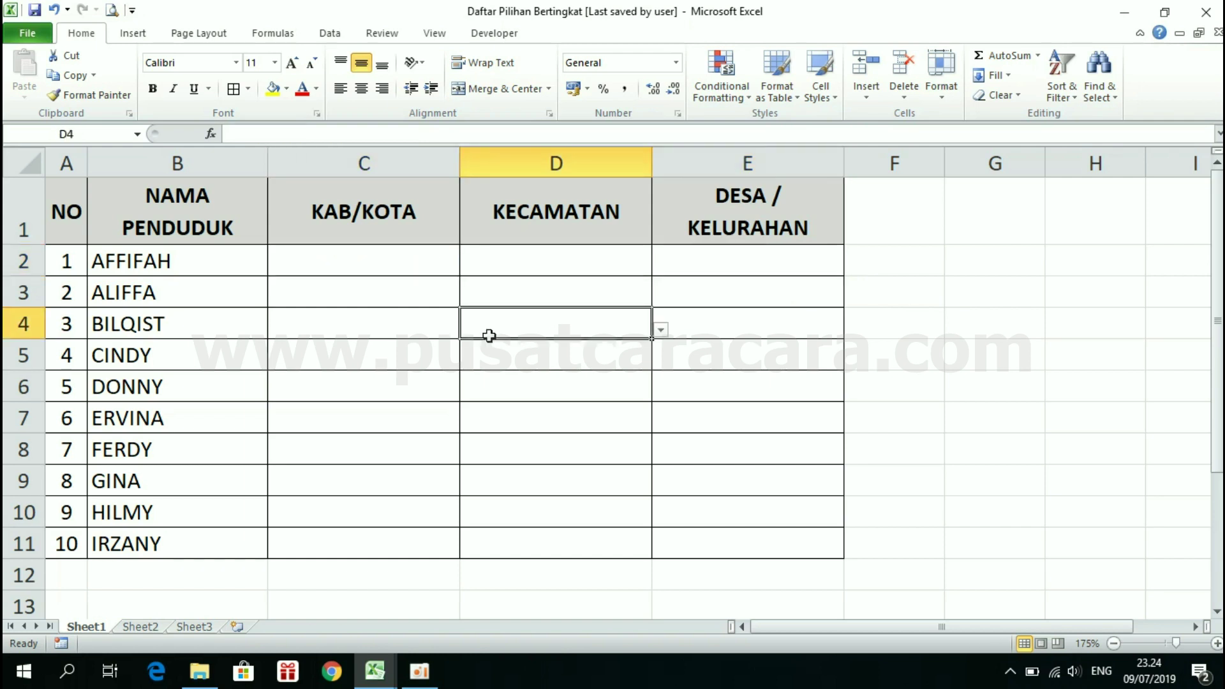
mouse_move(374, 671)
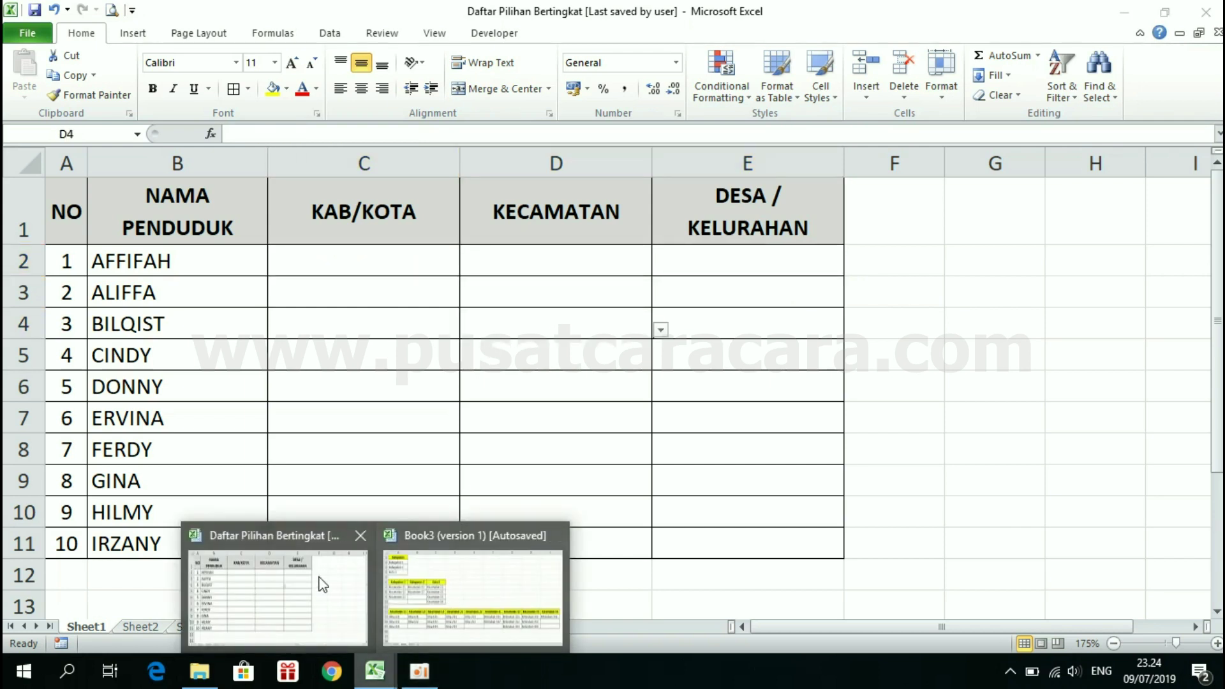
click(470, 584)
click(102, 627)
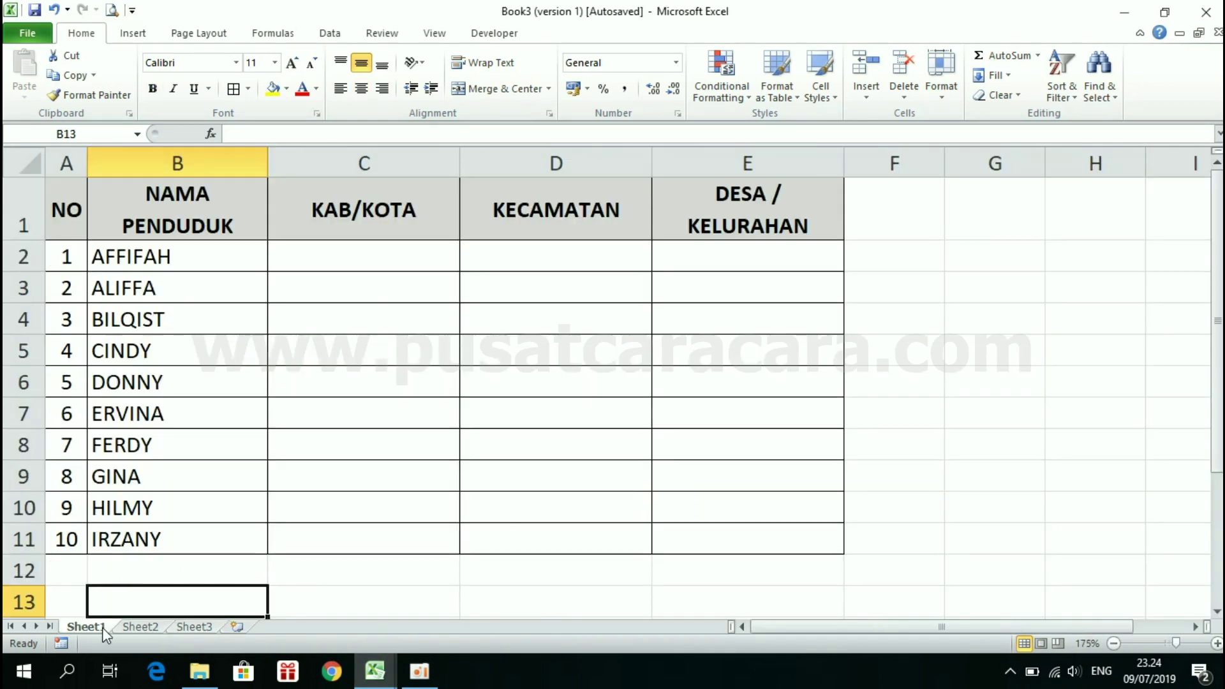
click(435, 323)
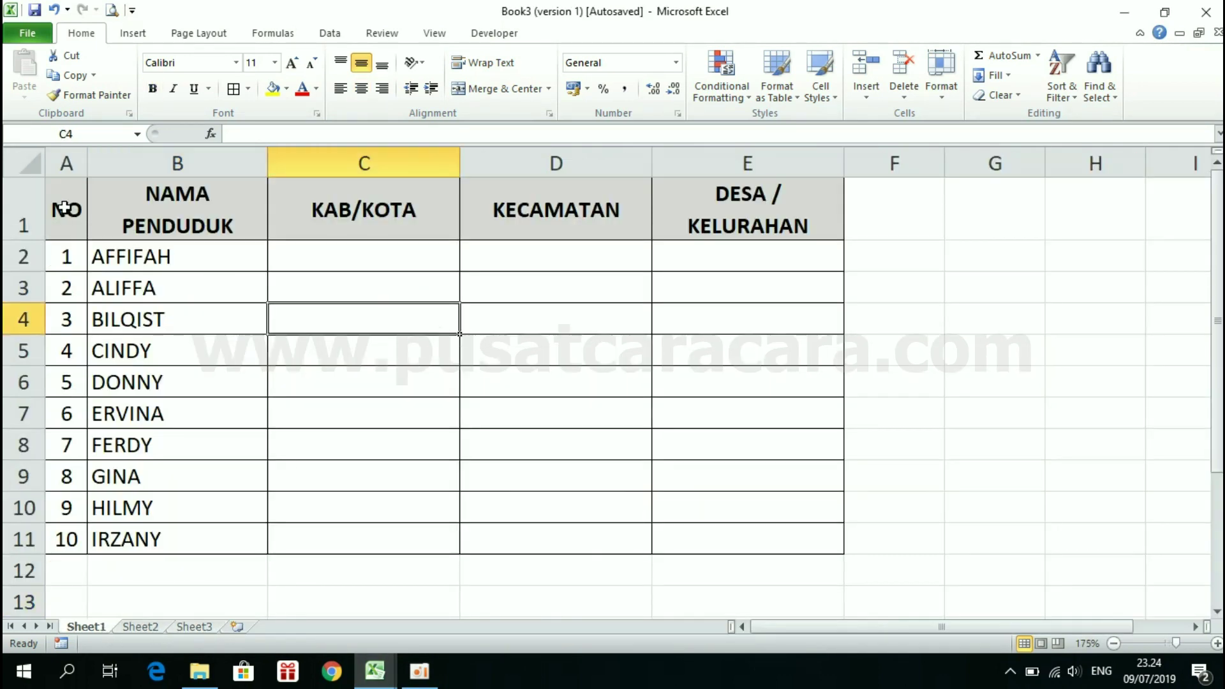
drag(64, 207, 718, 538)
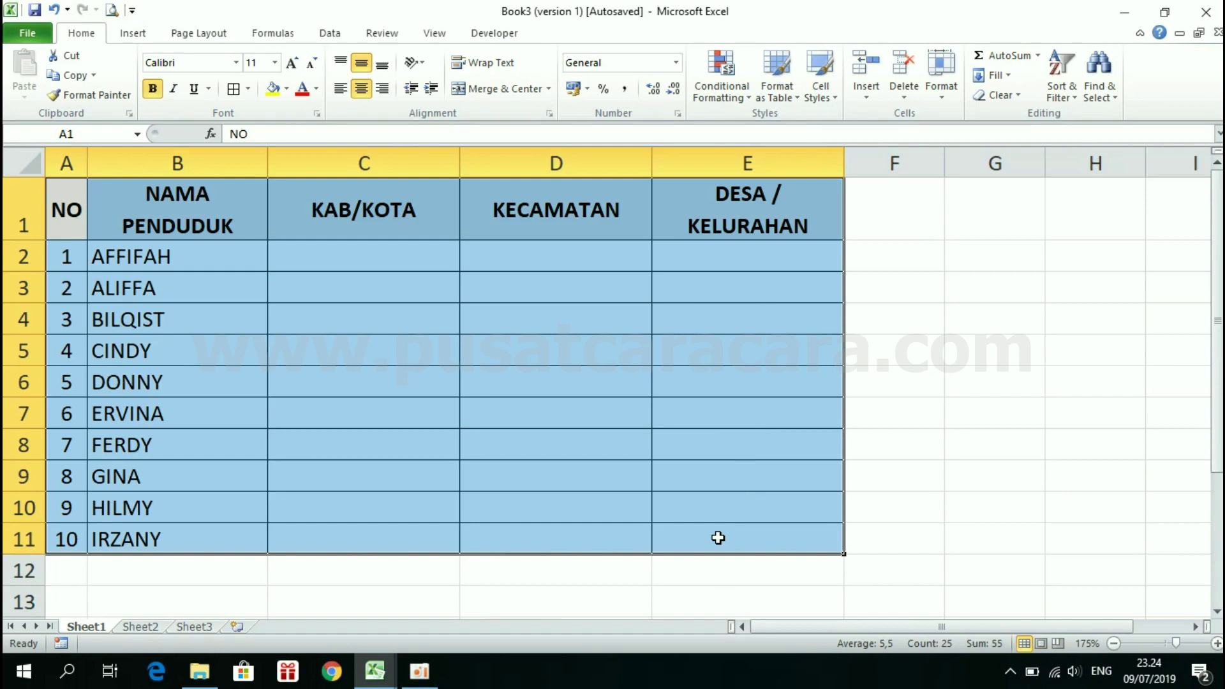
click(406, 250)
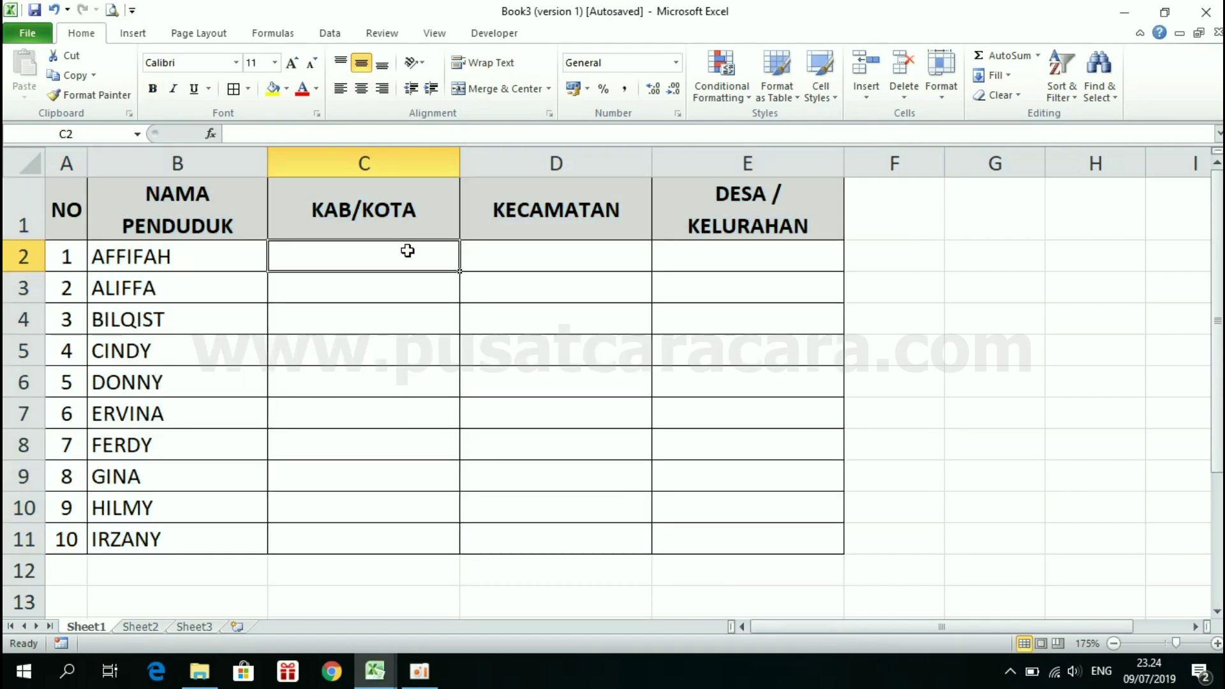
click(142, 627)
click(531, 289)
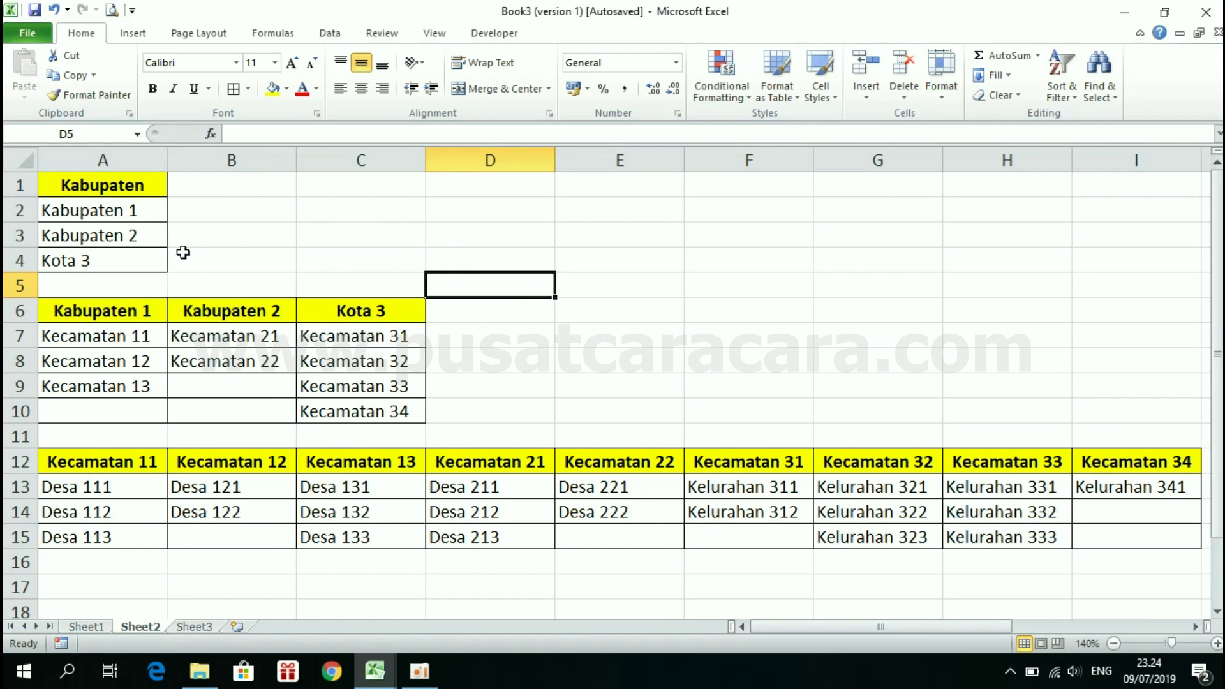
drag(96, 178, 99, 261)
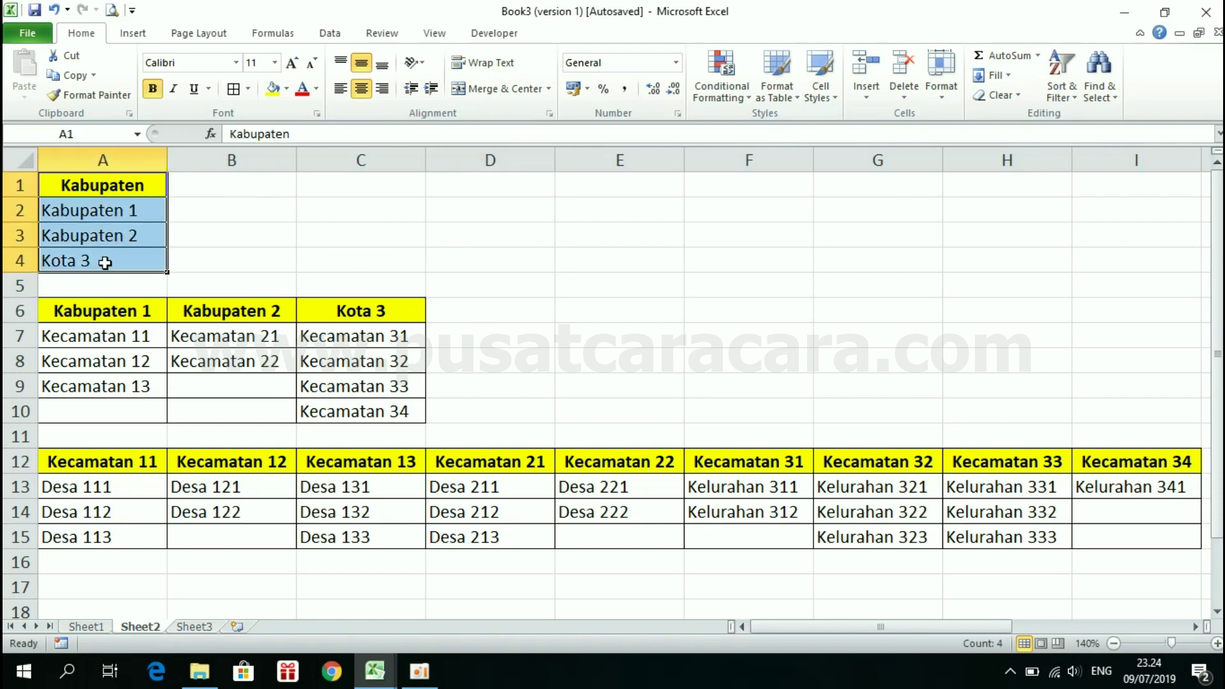
drag(93, 311, 383, 408)
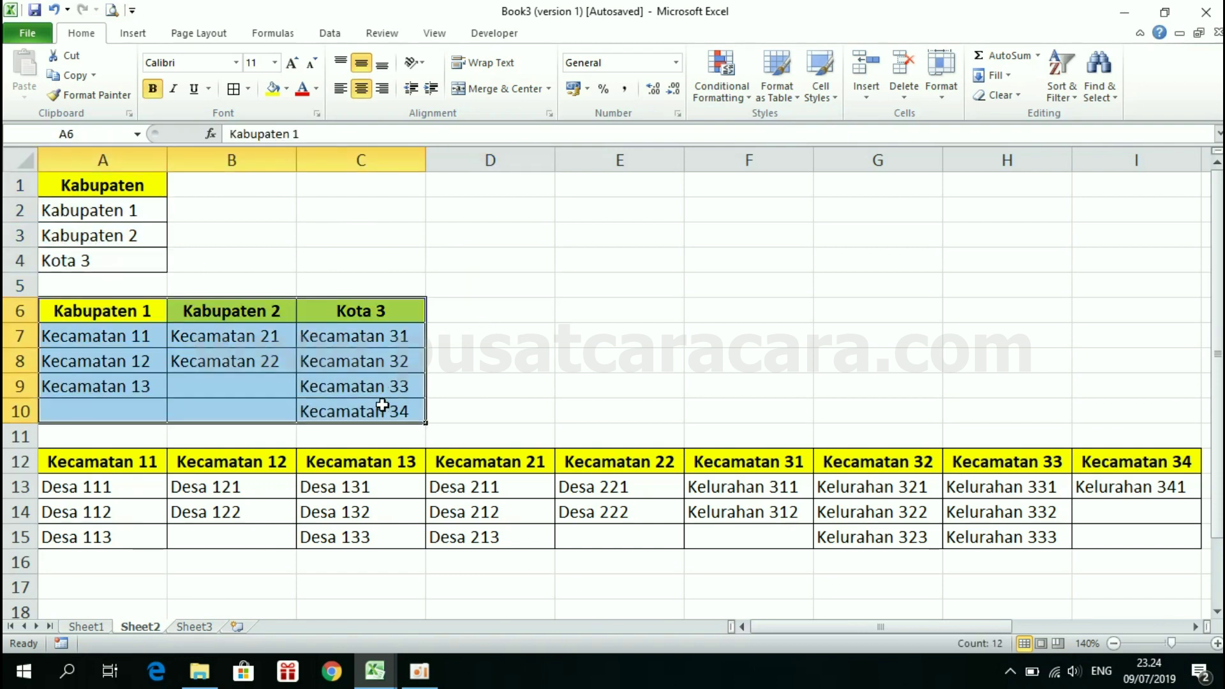
drag(75, 461, 1074, 534)
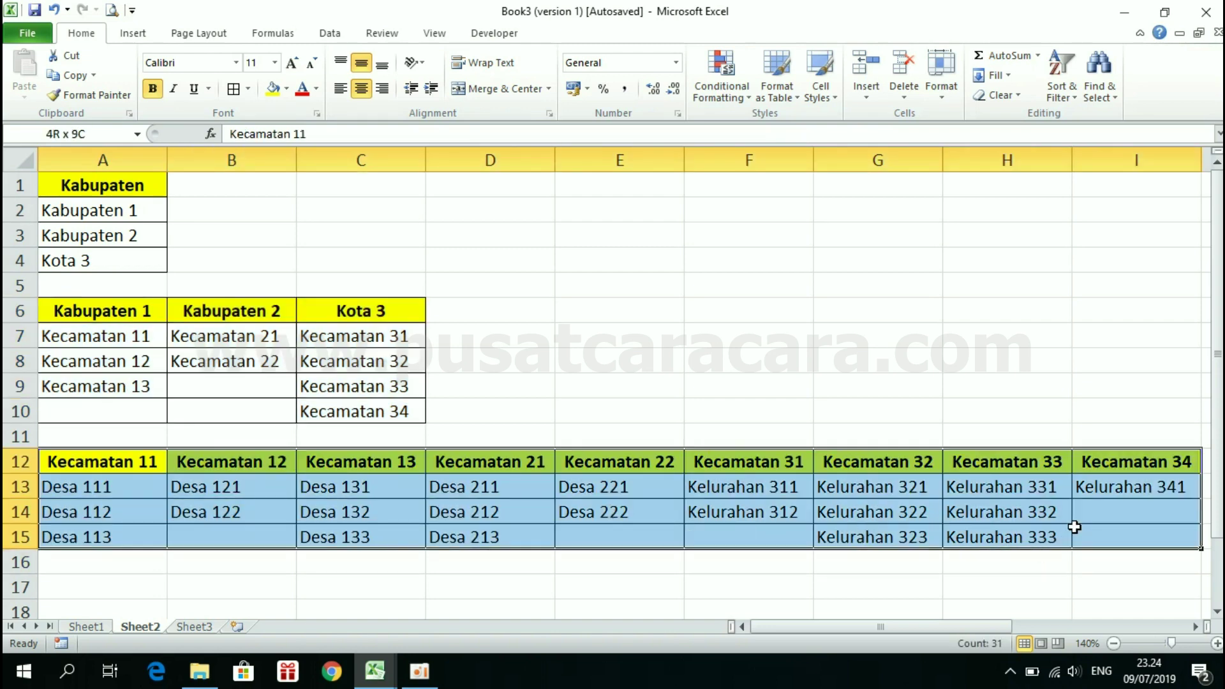
click(231, 195)
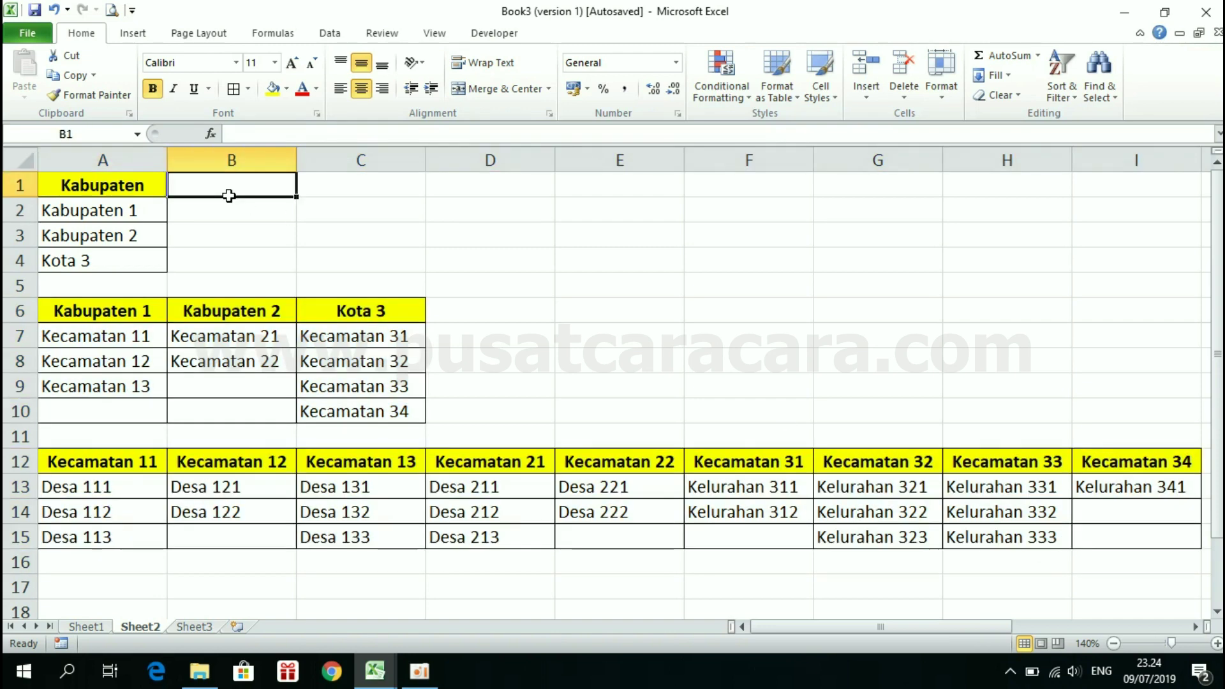
click(123, 186)
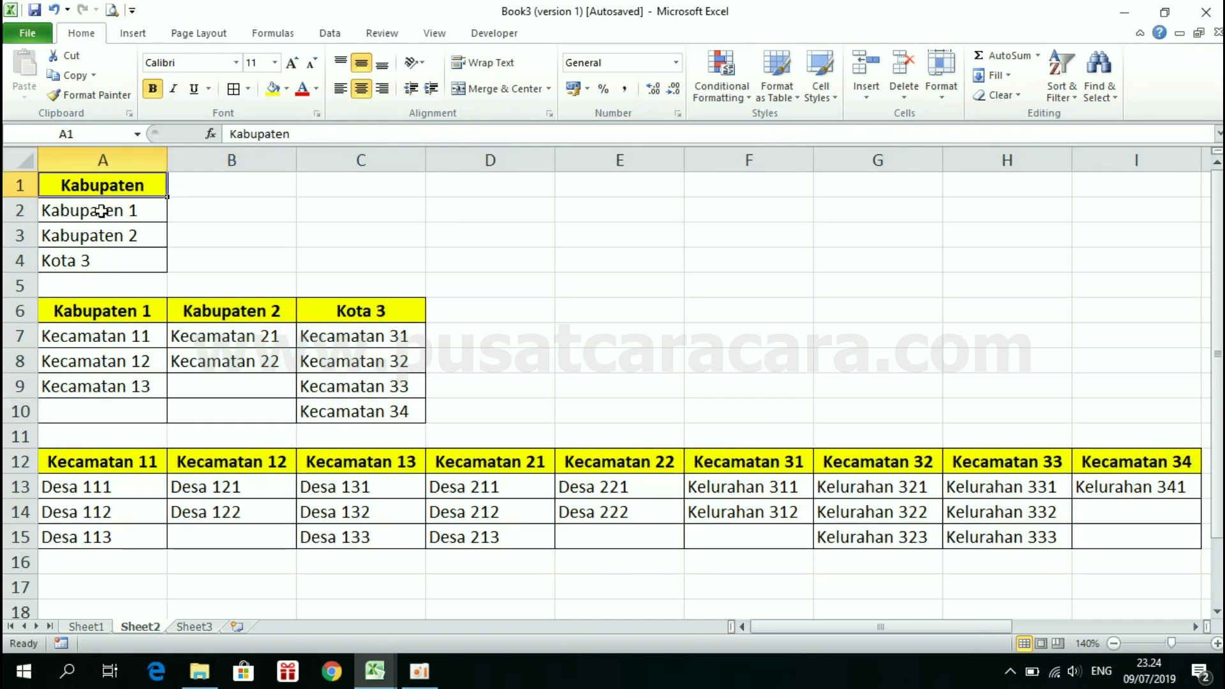
click(134, 210)
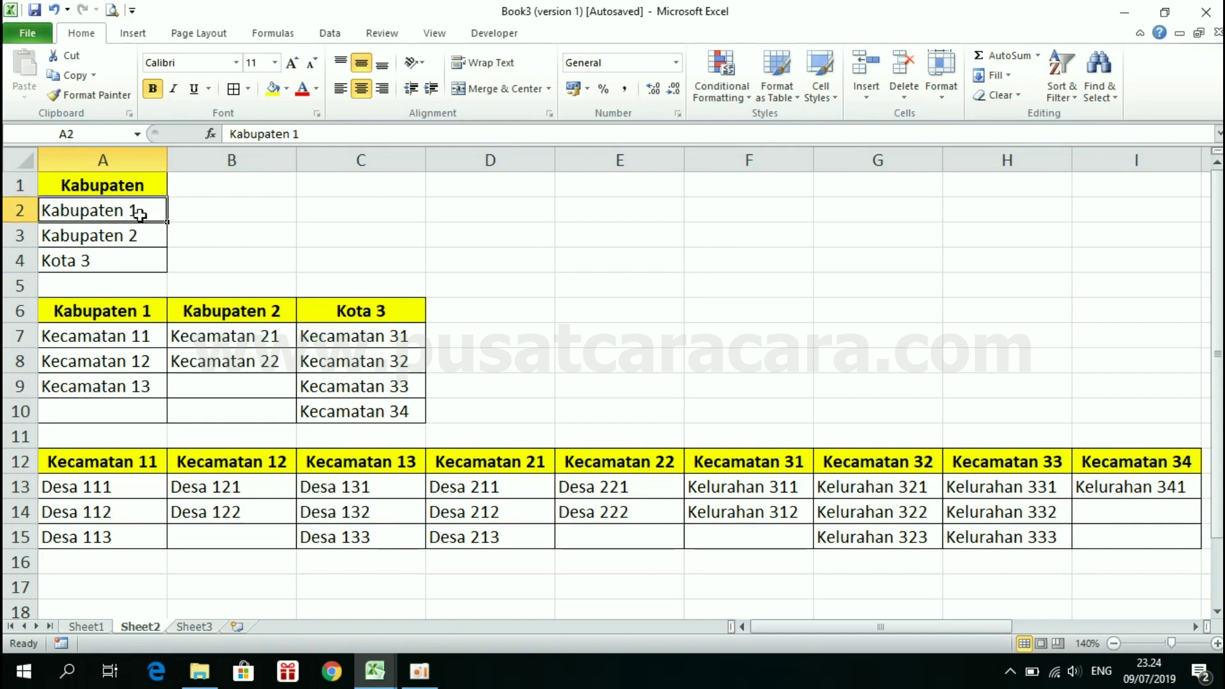
click(136, 235)
click(113, 251)
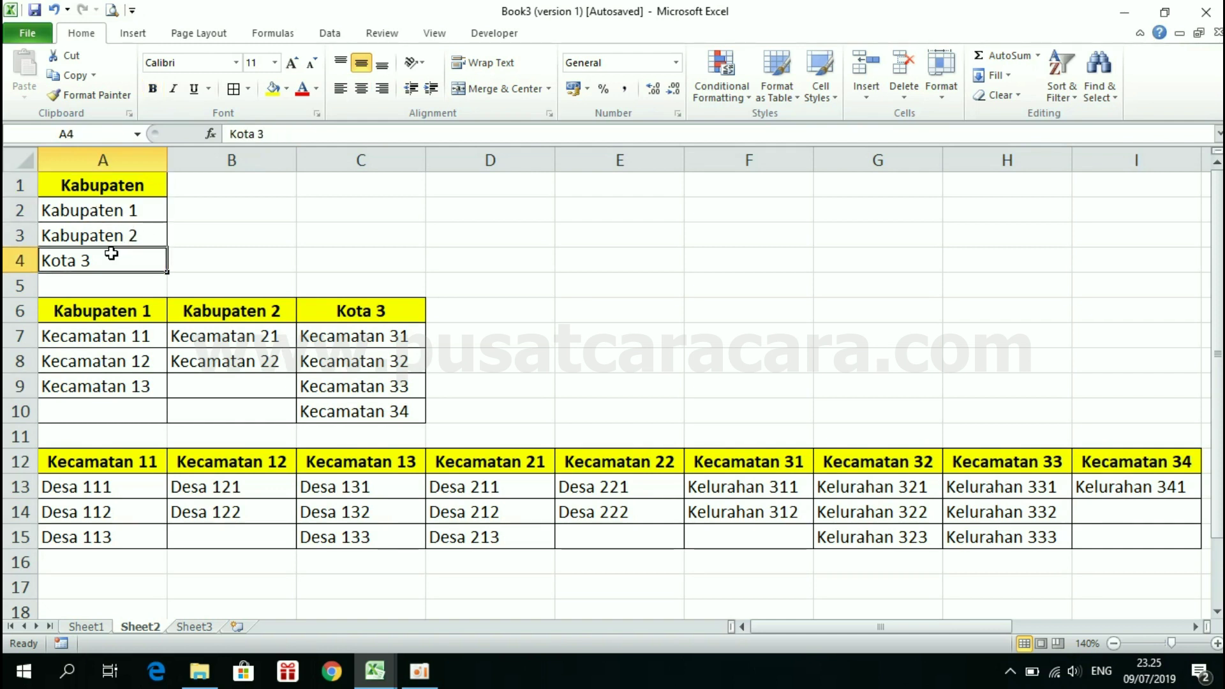
click(111, 340)
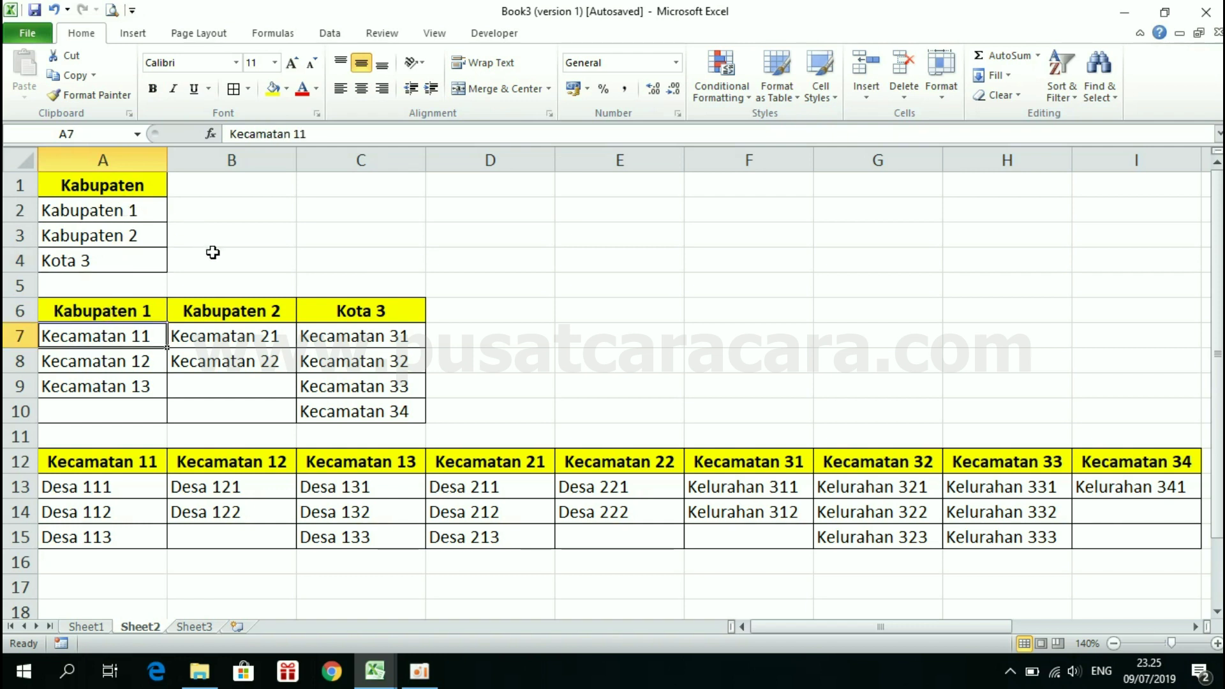
click(122, 211)
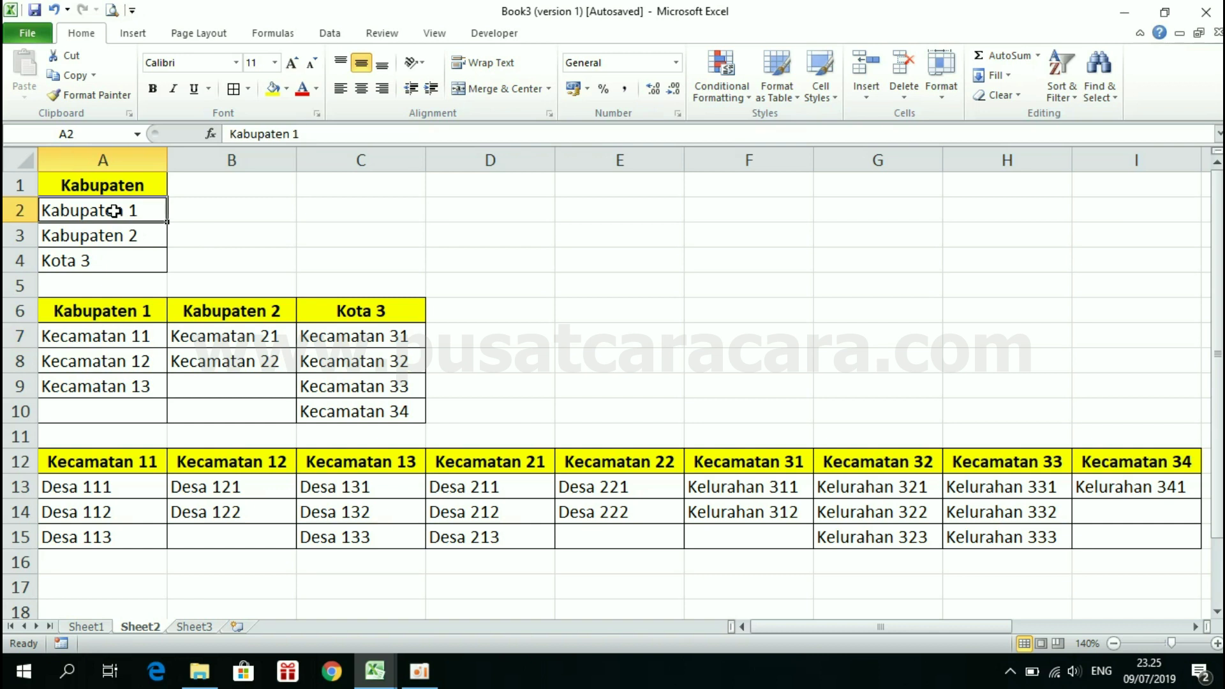
click(123, 308)
drag(131, 338, 135, 385)
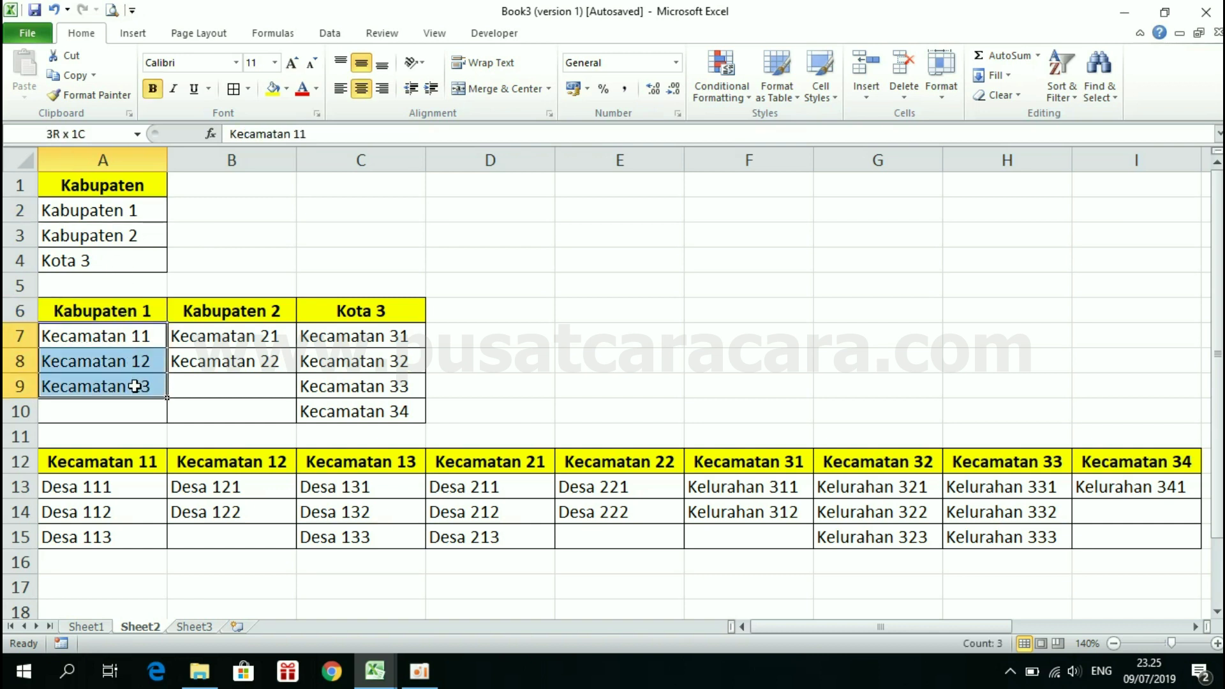
click(102, 239)
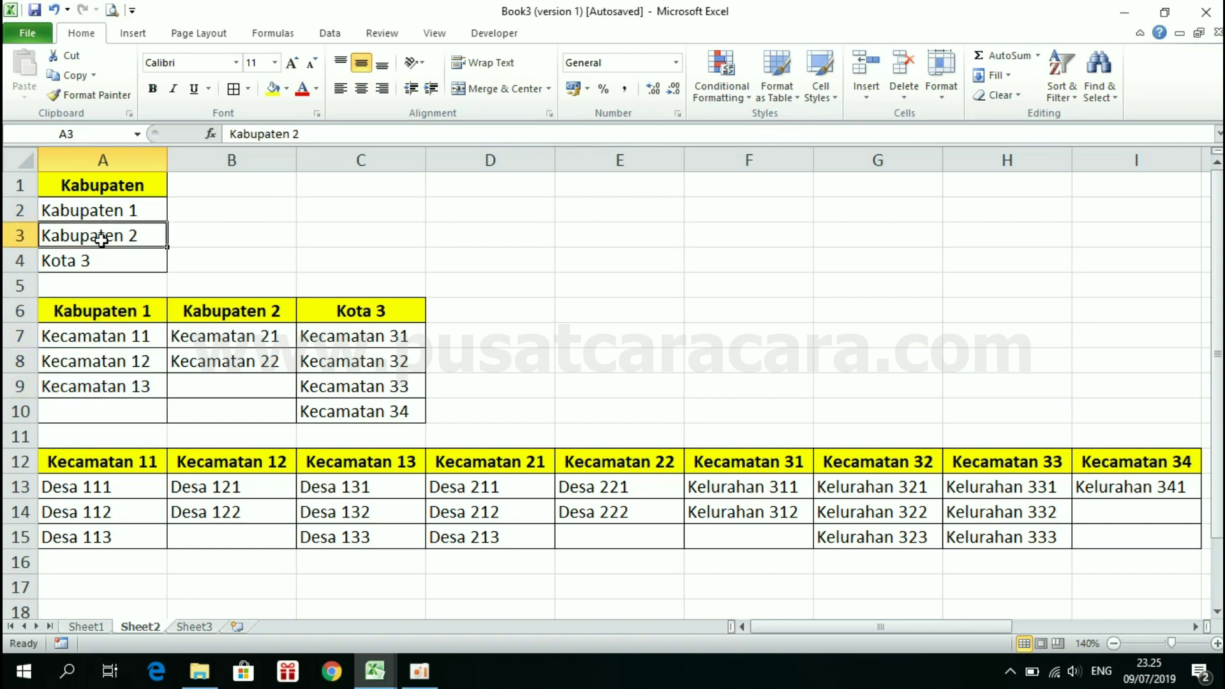
click(237, 310)
click(267, 339)
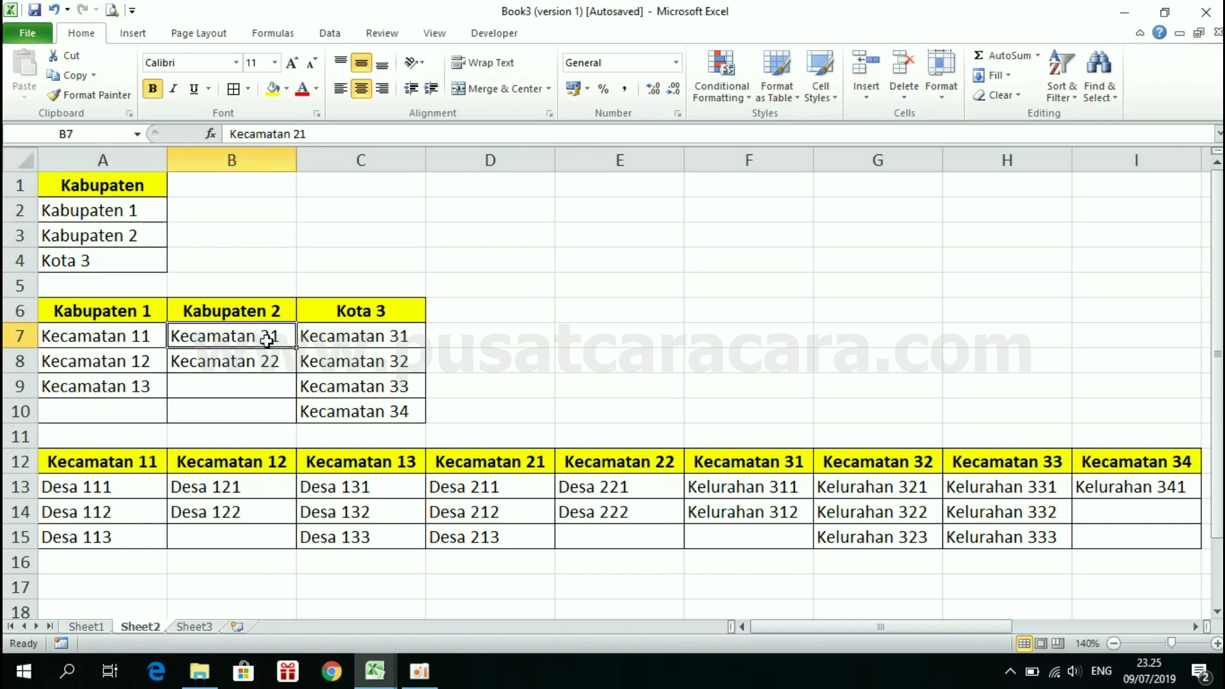
drag(267, 340, 268, 358)
click(110, 255)
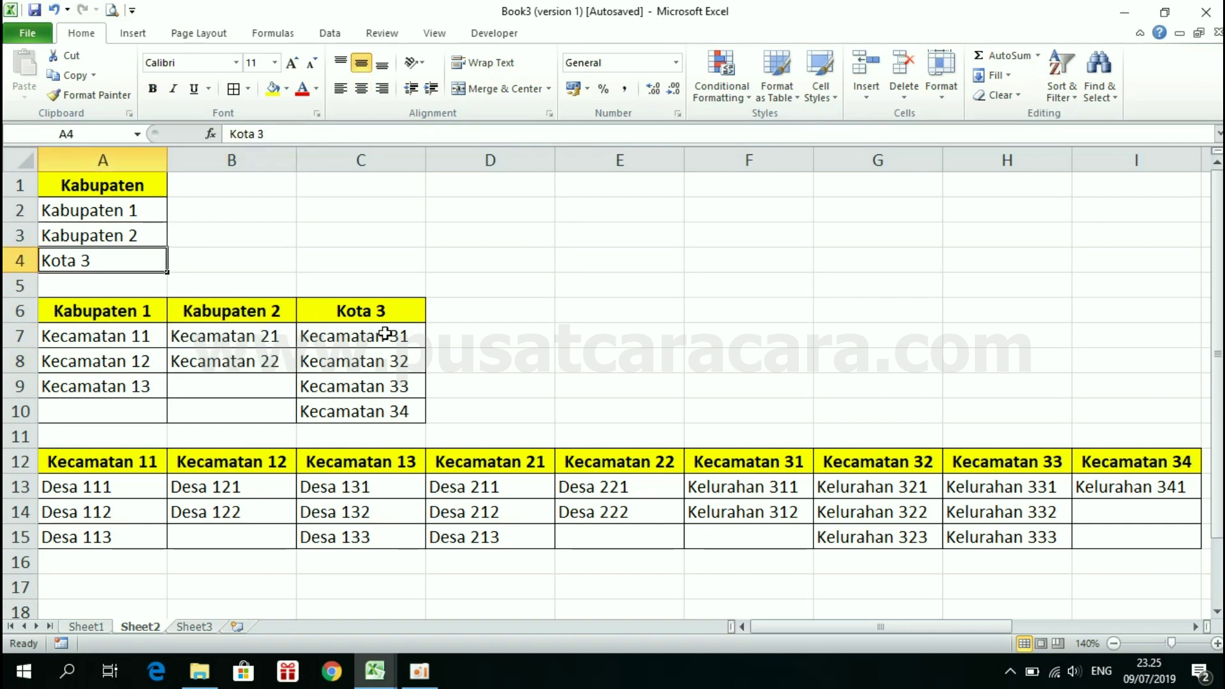
drag(385, 333, 406, 416)
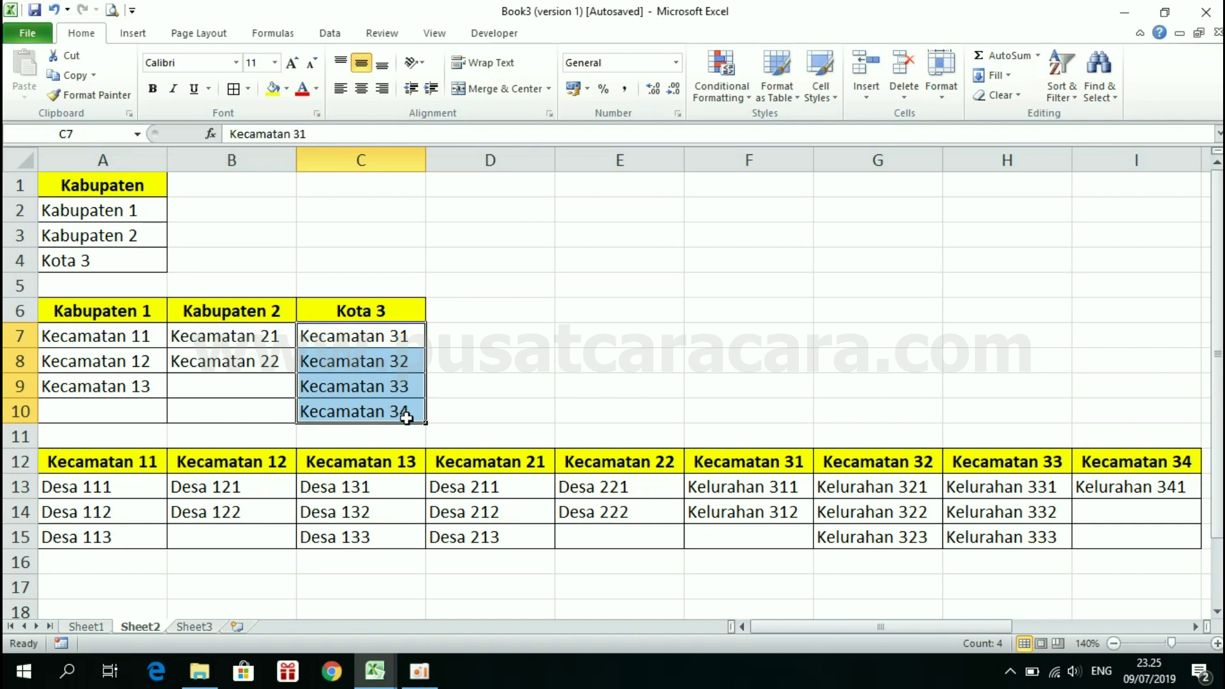
click(112, 343)
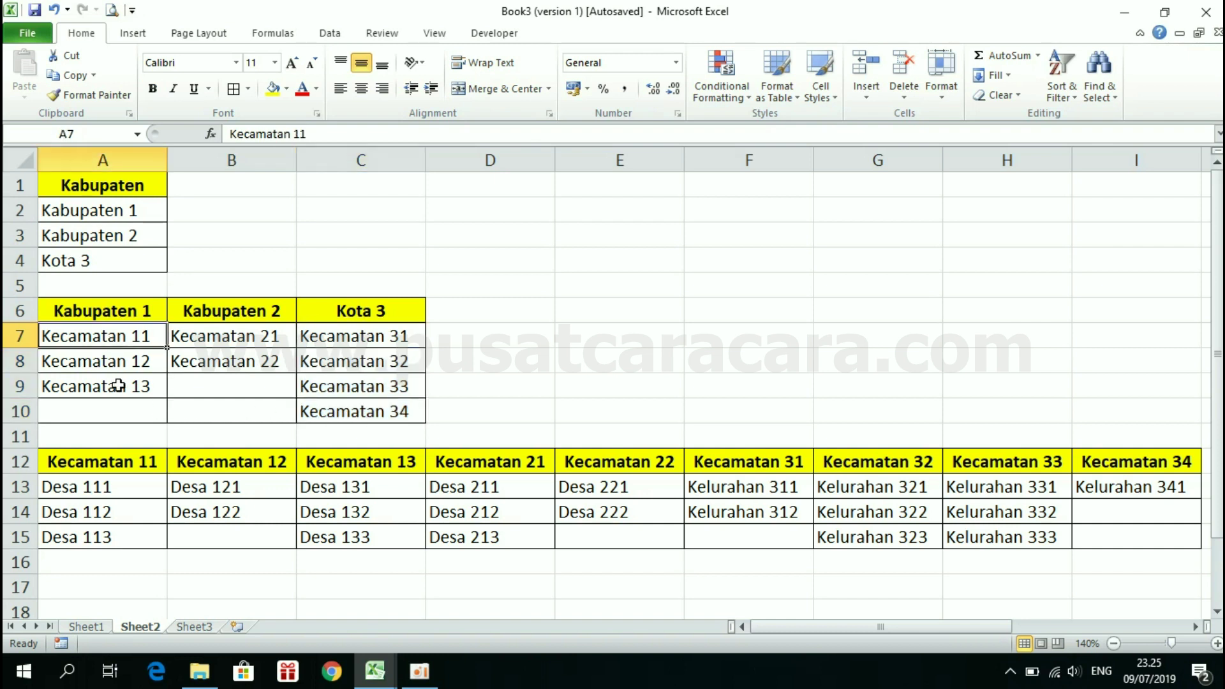
click(105, 459)
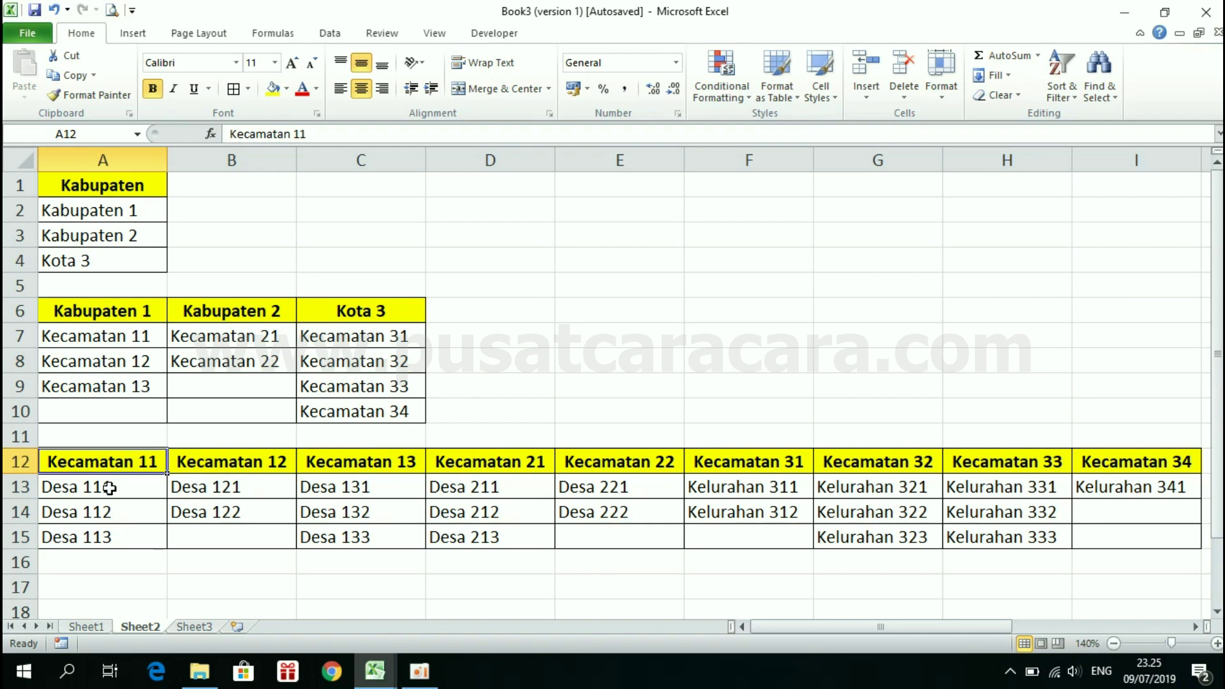
drag(109, 488, 109, 536)
click(233, 466)
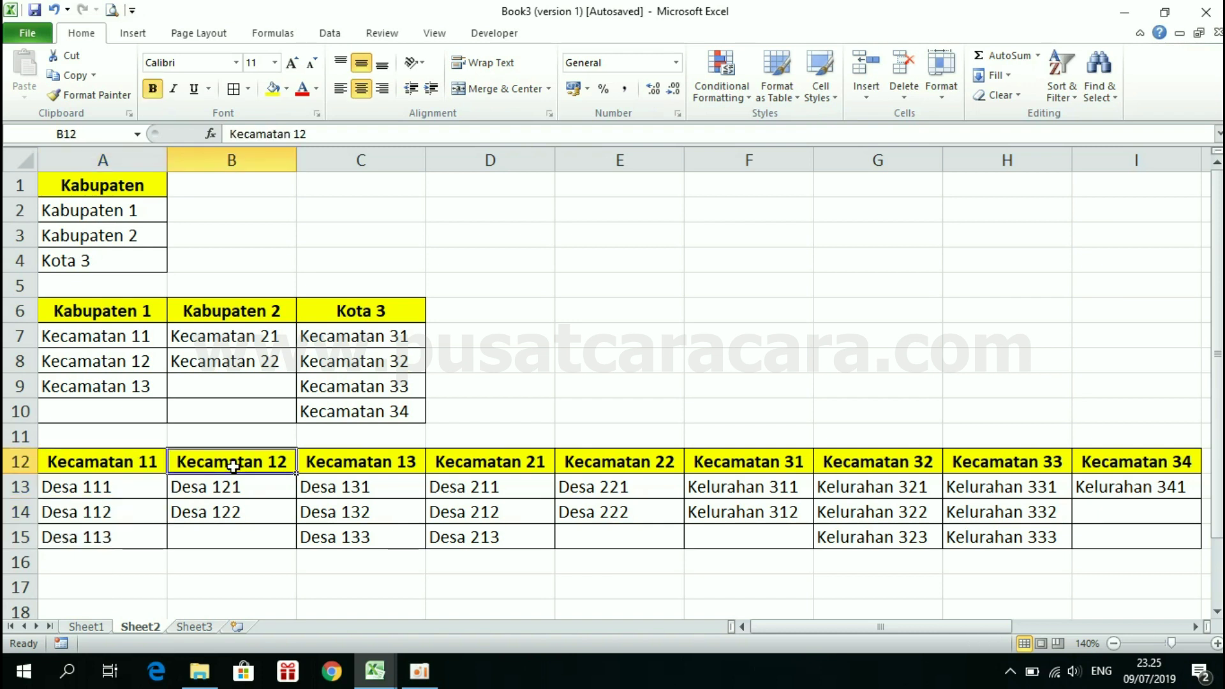
drag(238, 487, 240, 510)
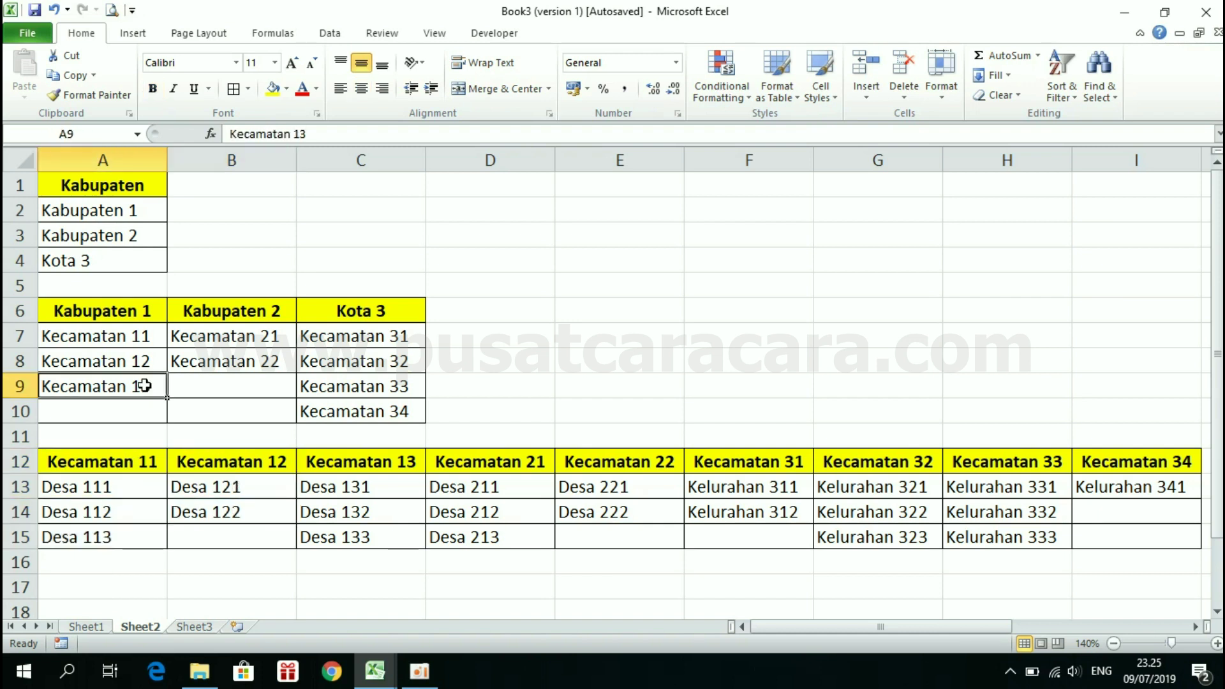
mouse_move(142, 387)
mouse_down()
mouse_move(350, 486)
mouse_move(355, 535)
mouse_up()
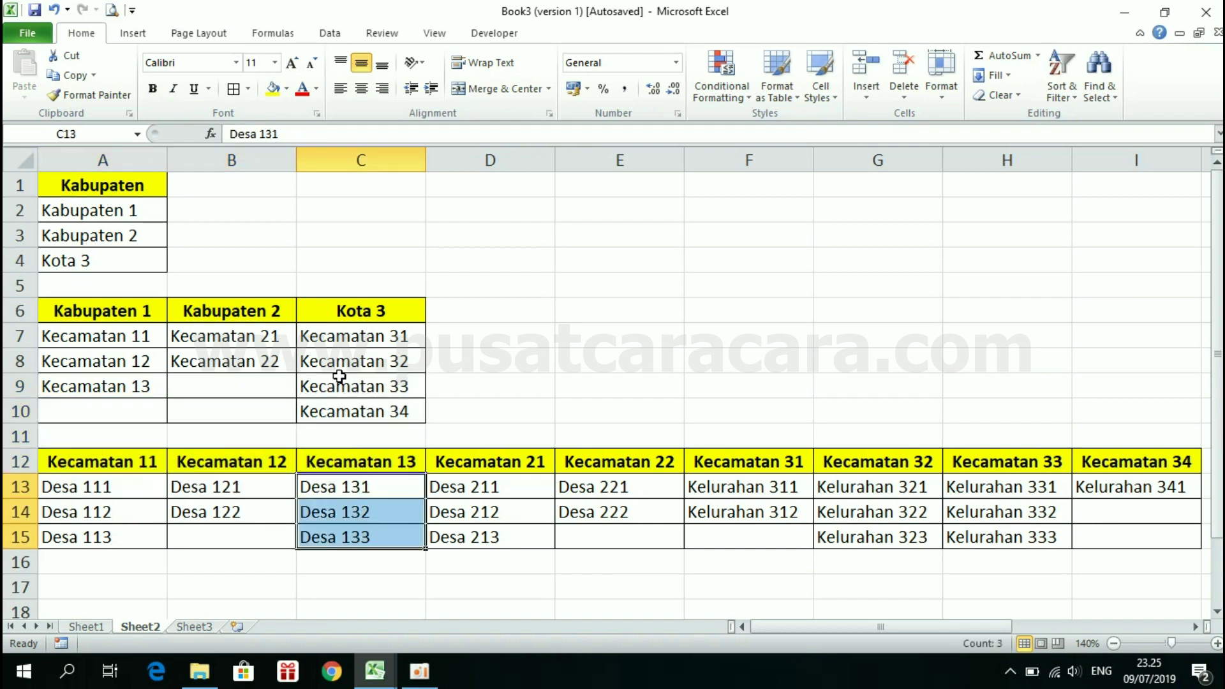
click(385, 417)
click(1103, 500)
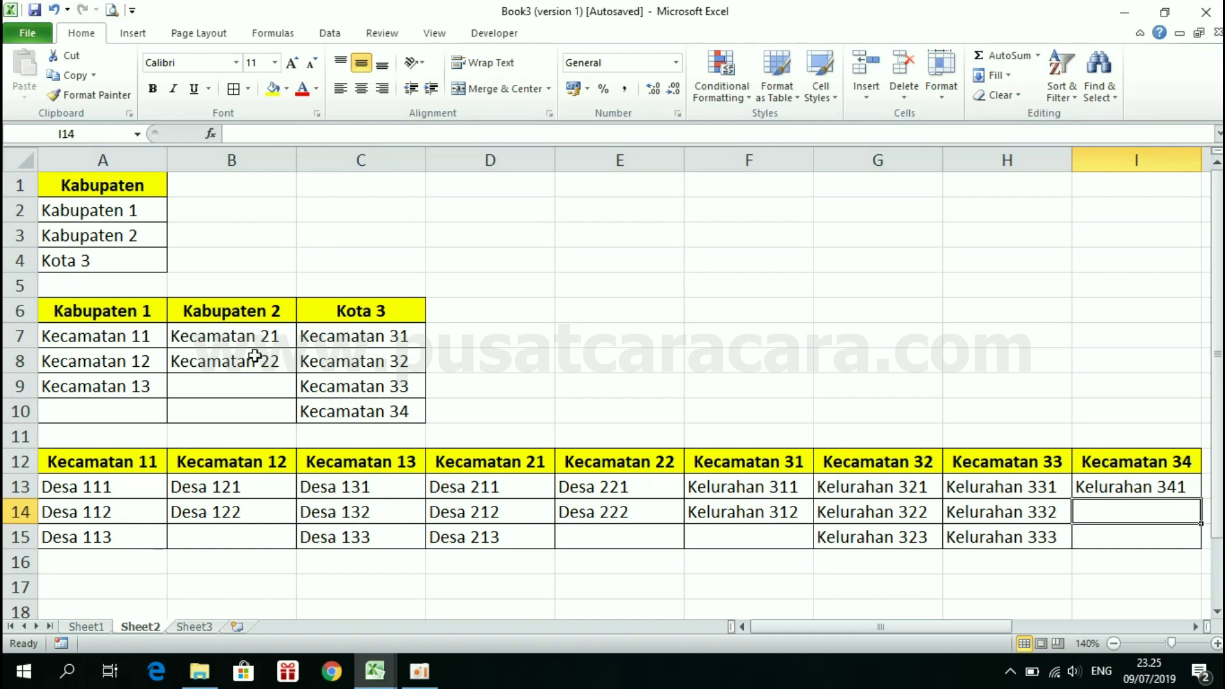
click(102, 187)
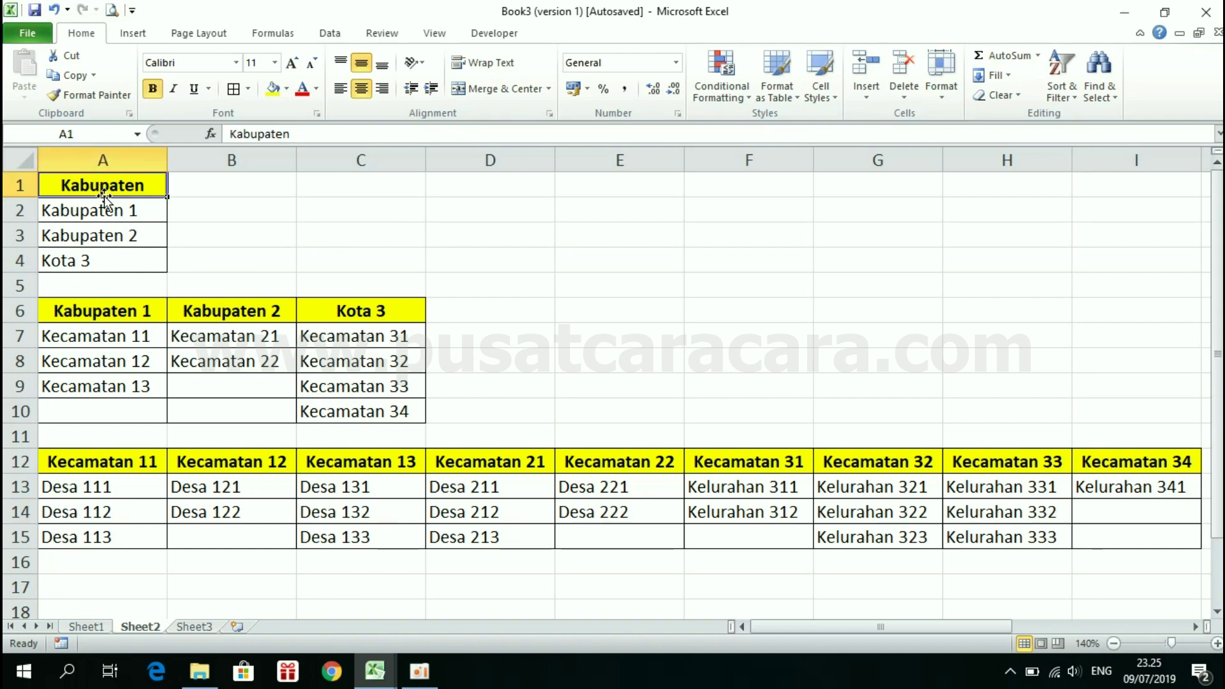
mouse_move(123, 313)
mouse_down()
mouse_move(333, 343)
mouse_move(345, 408)
mouse_up()
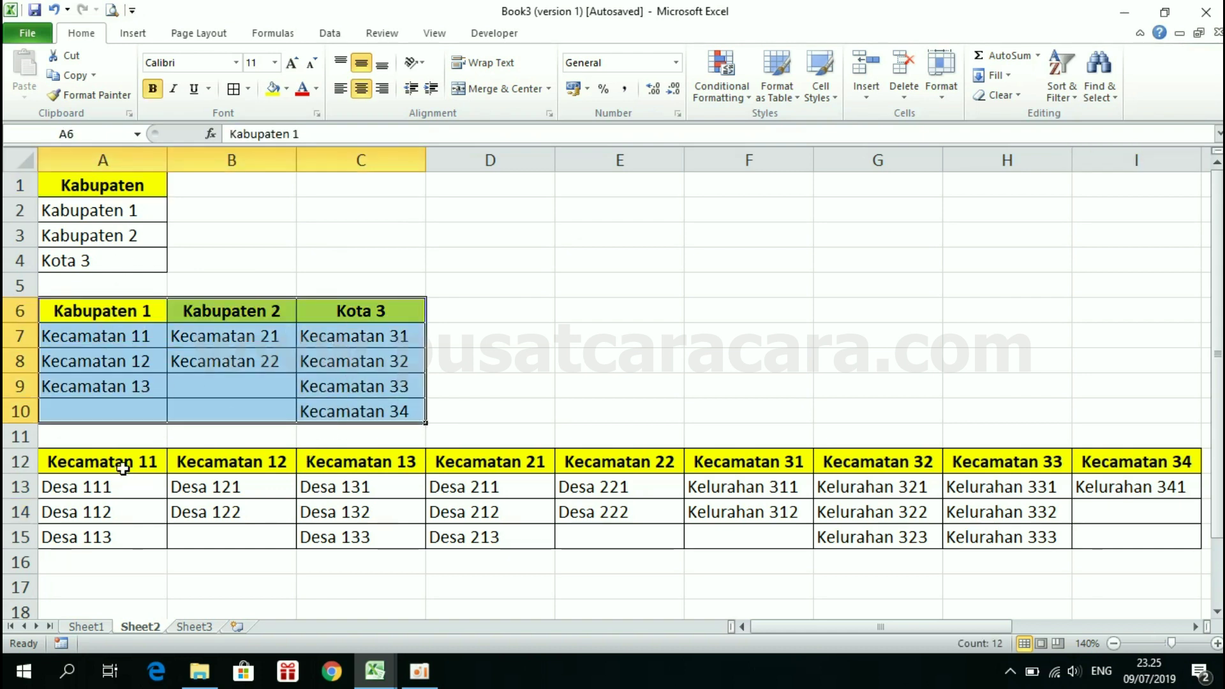
drag(123, 468, 1112, 539)
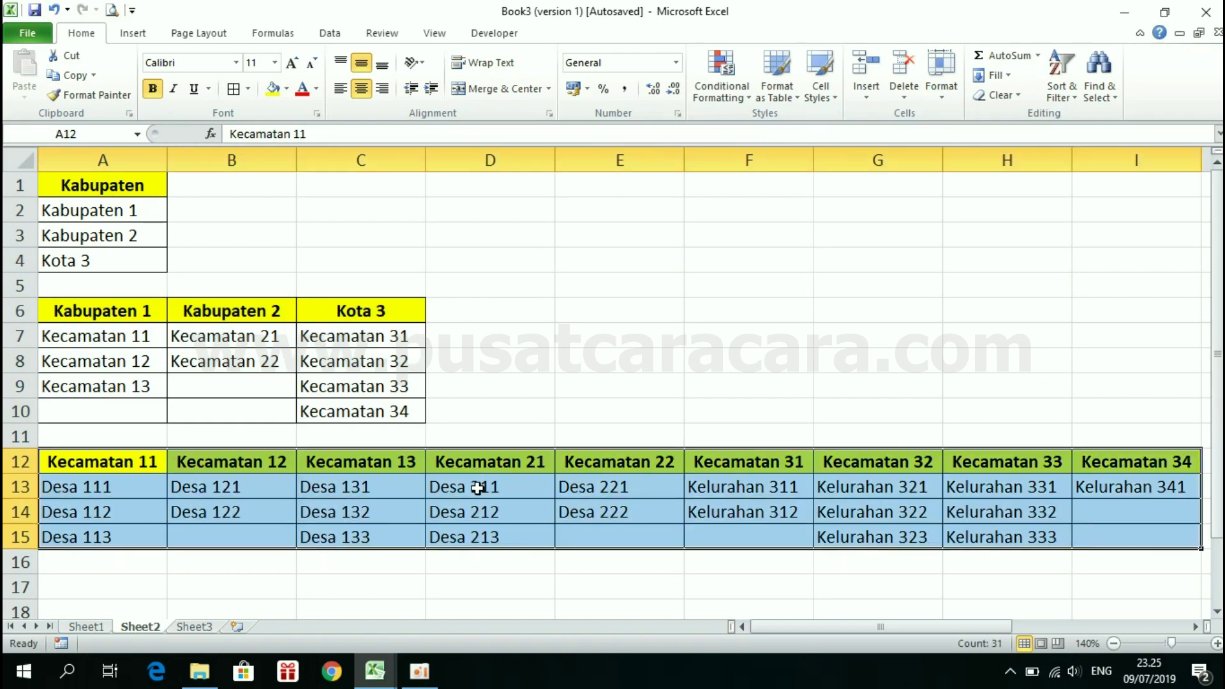
click(478, 488)
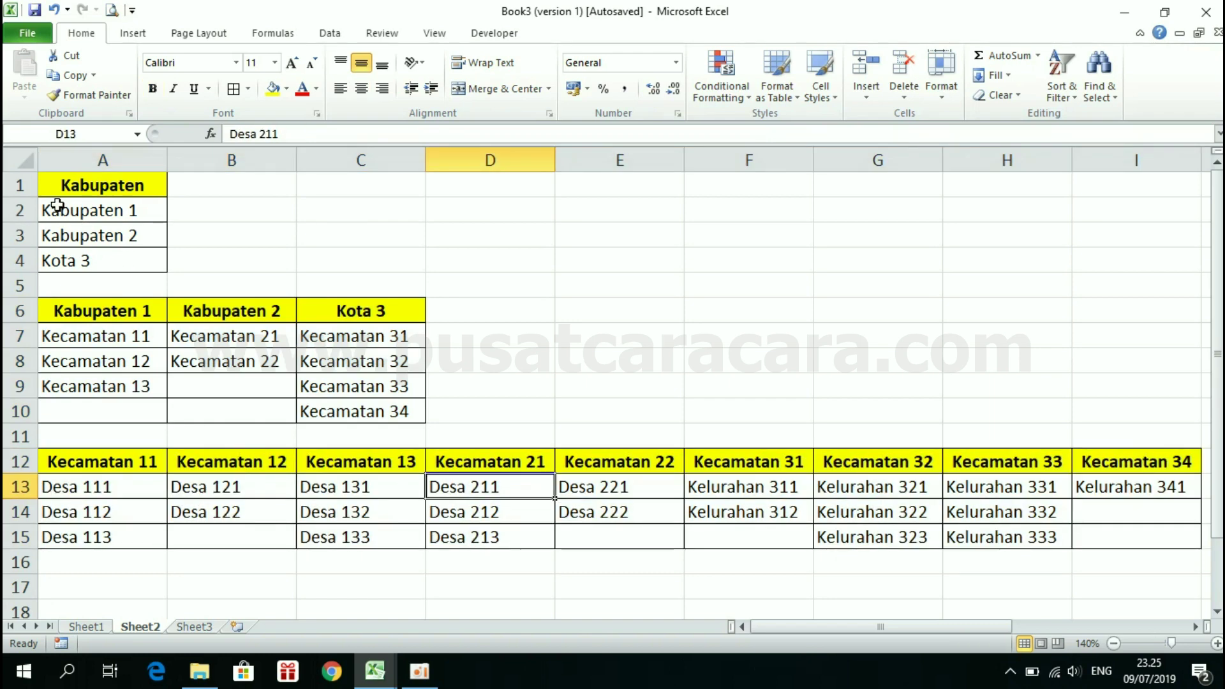
drag(21, 185, 20, 261)
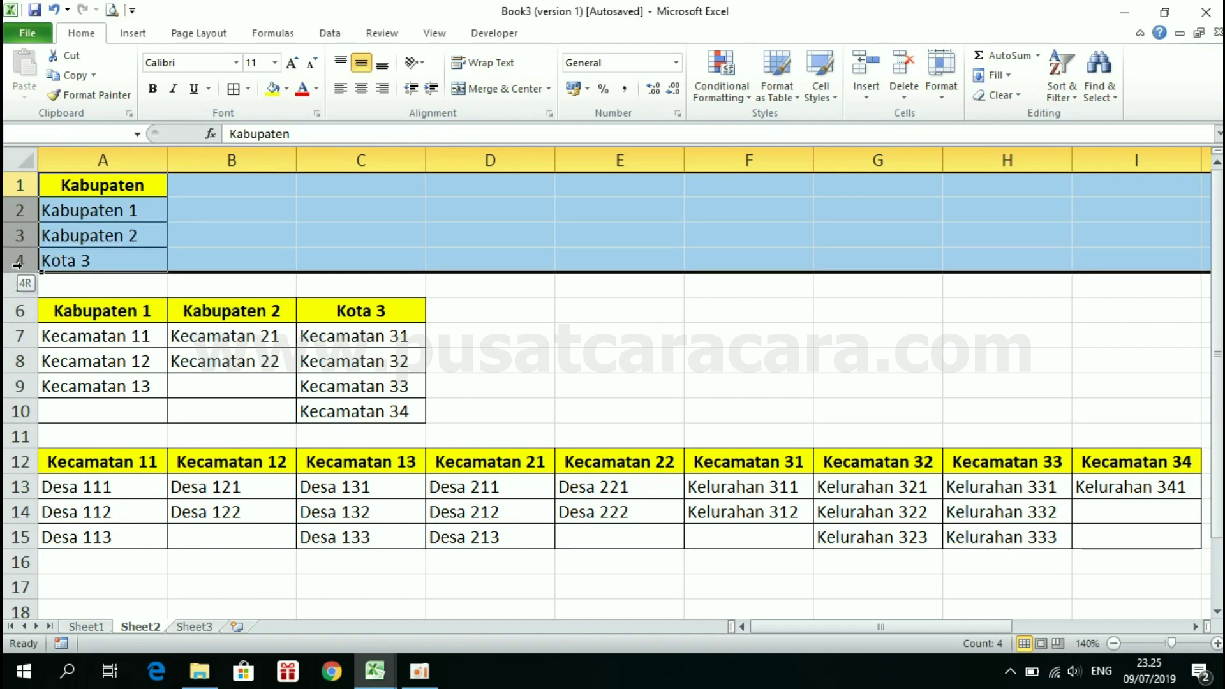
drag(21, 311, 27, 421)
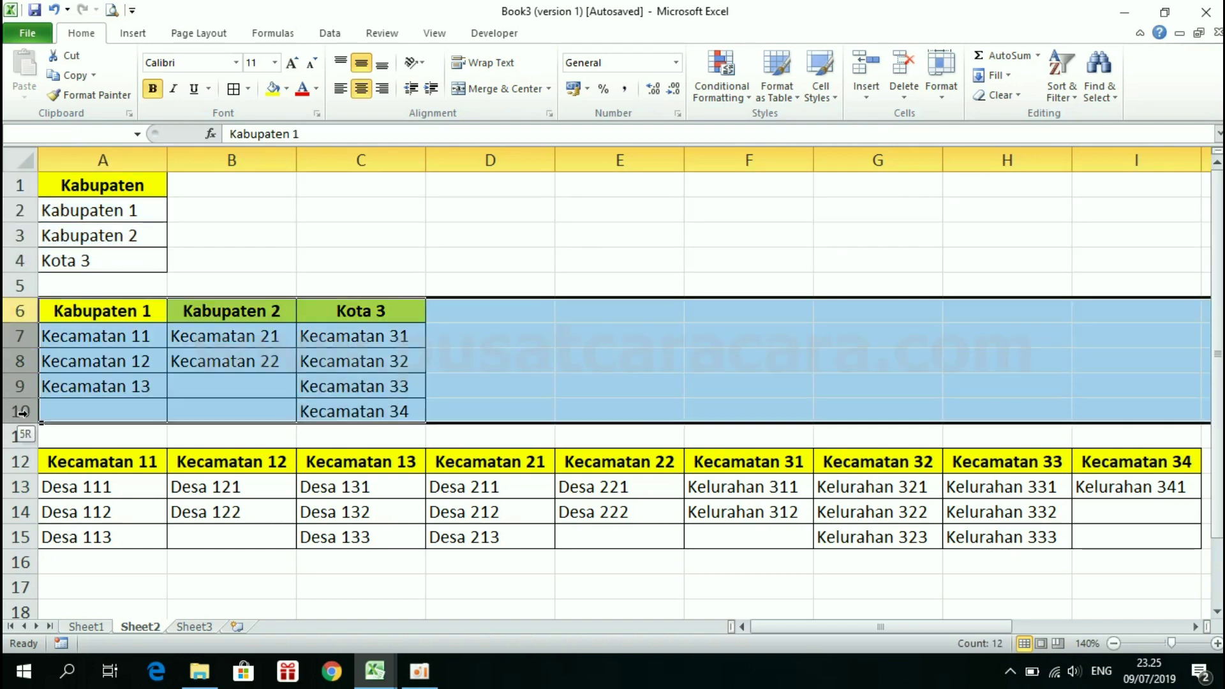
drag(12, 464, 19, 537)
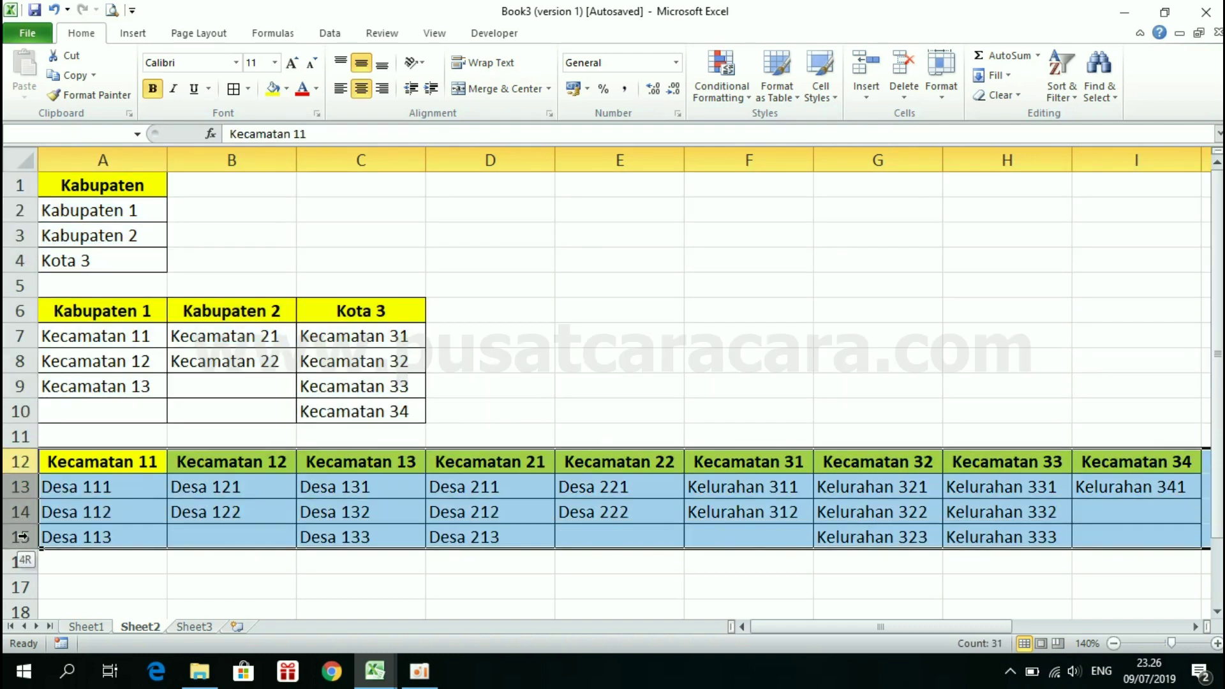
click(310, 309)
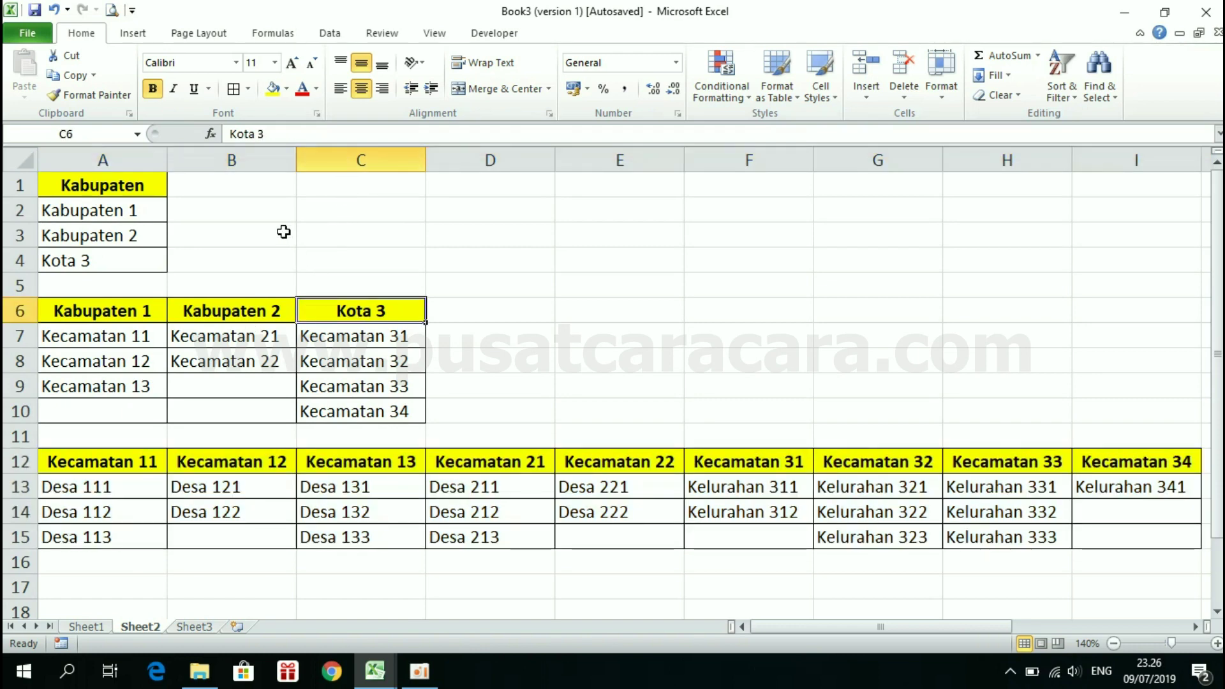
click(341, 164)
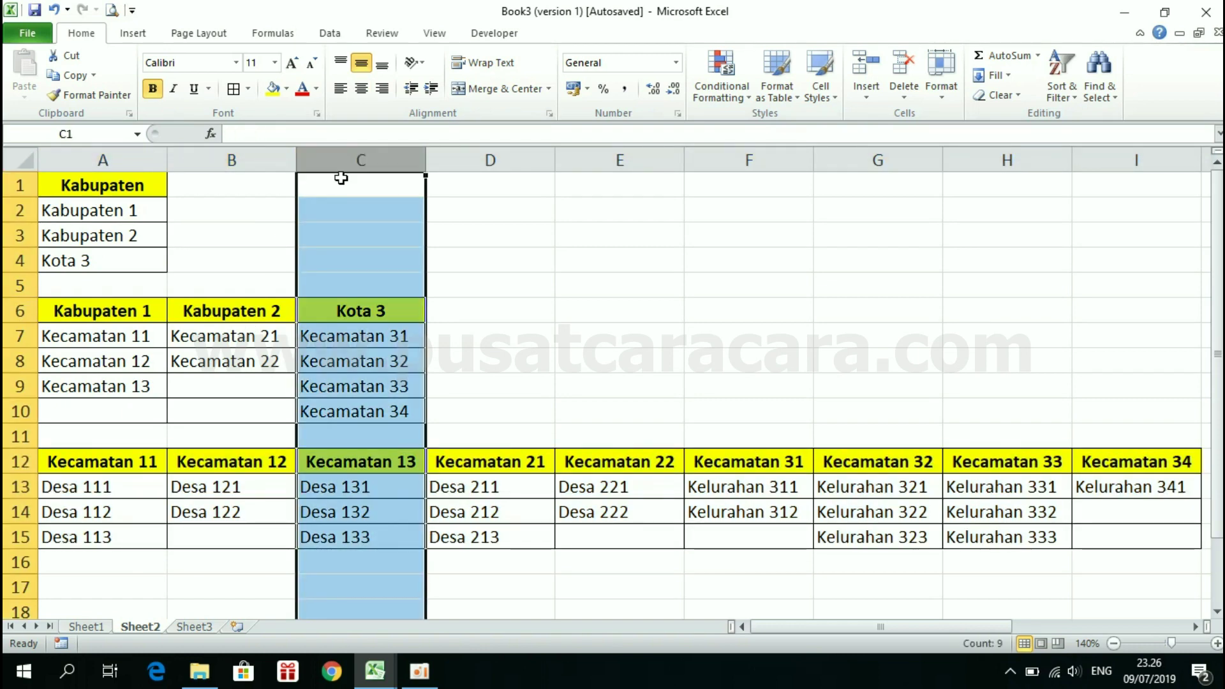
click(348, 176)
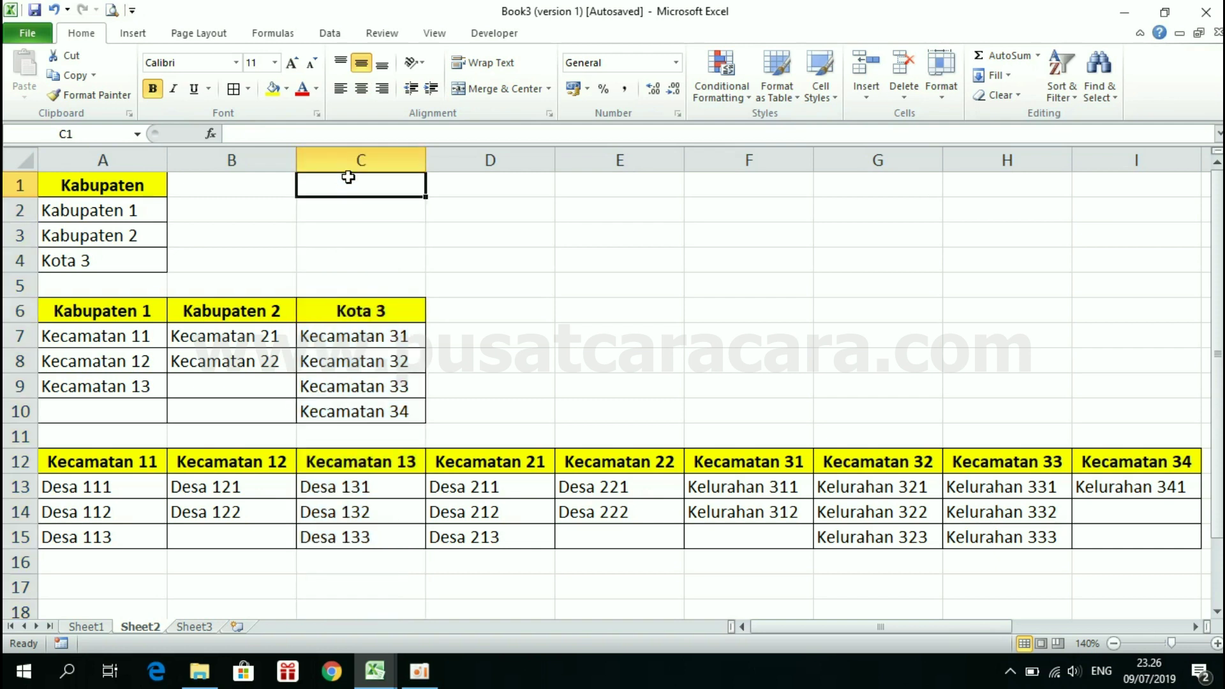
click(614, 164)
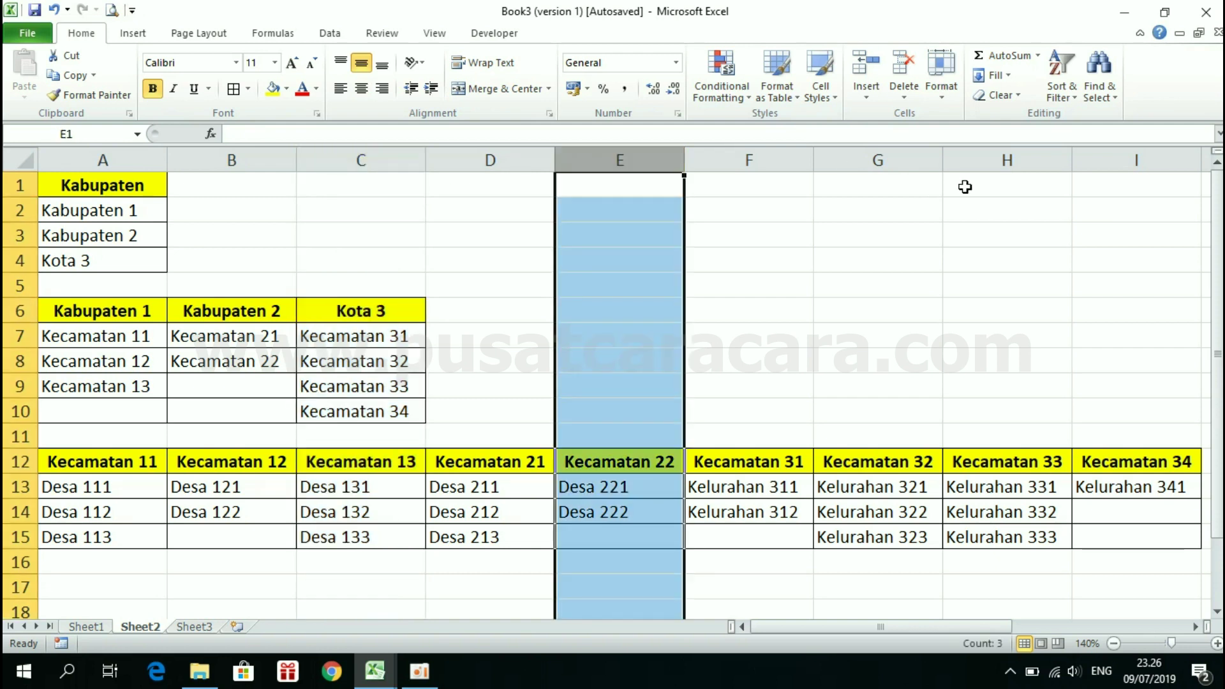
click(141, 178)
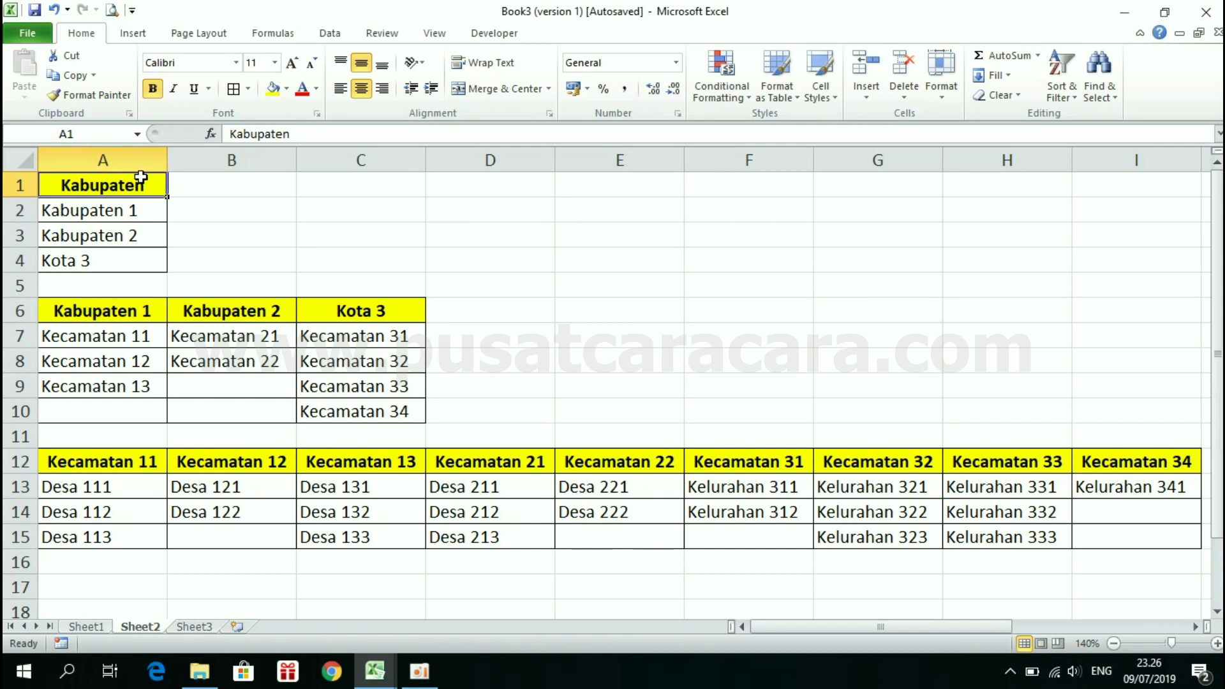
click(102, 211)
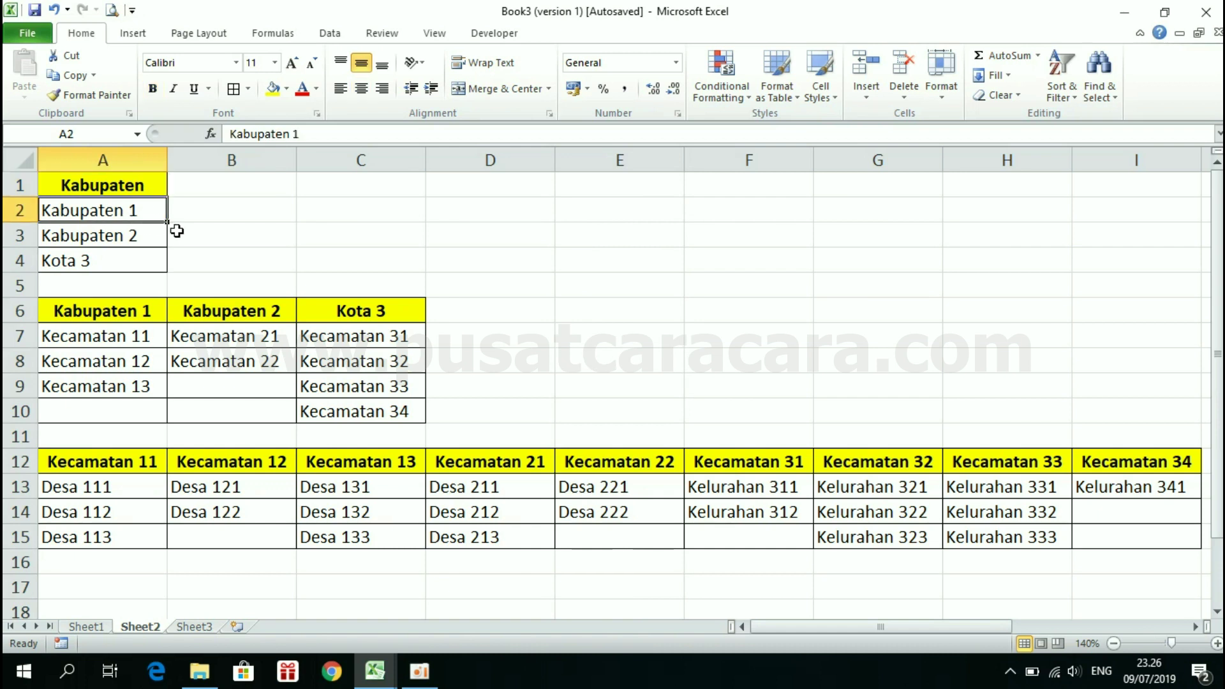
click(118, 190)
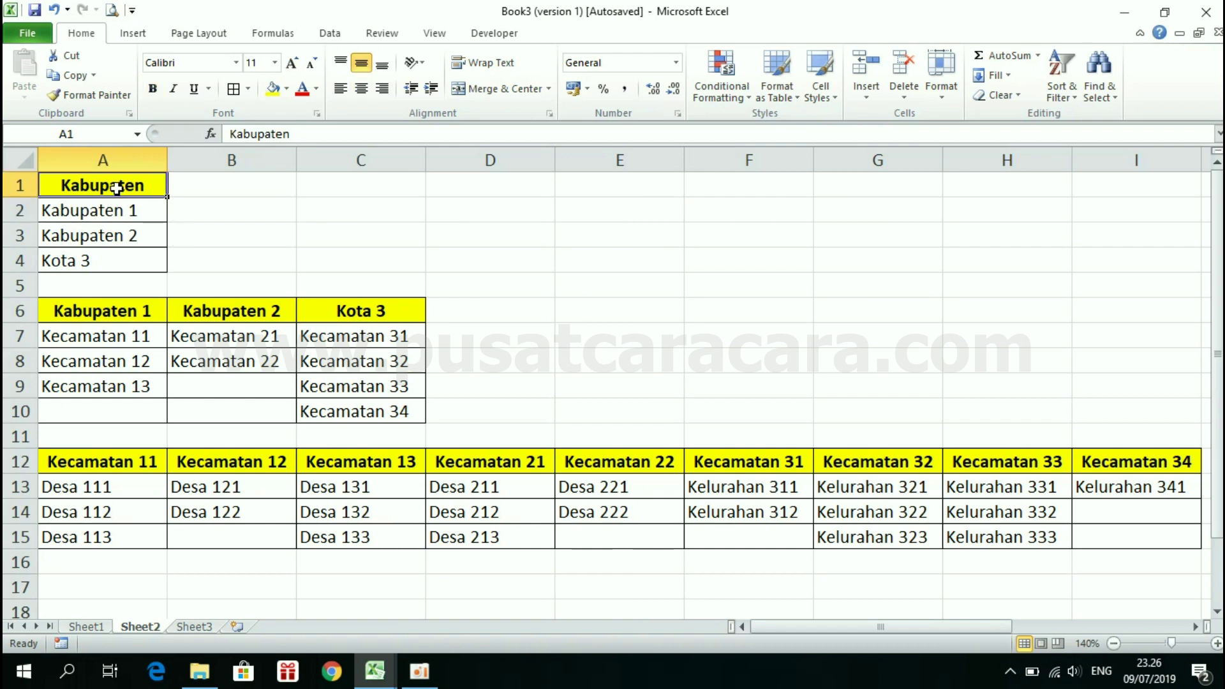
click(76, 215)
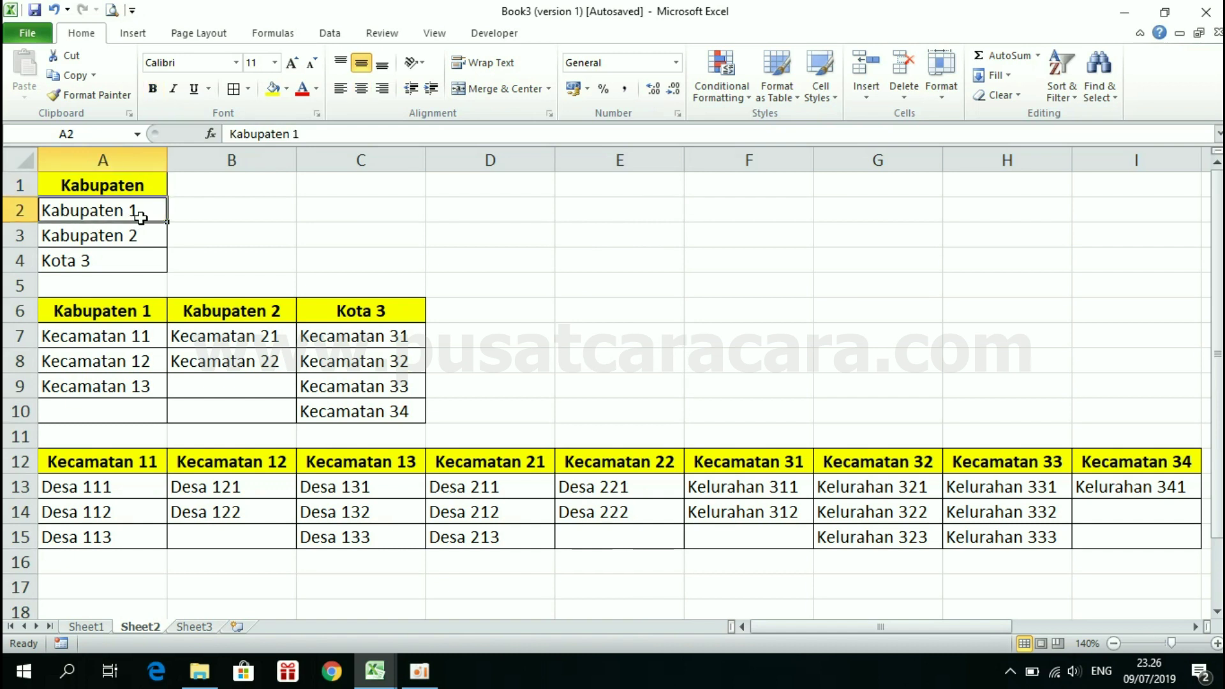
click(121, 233)
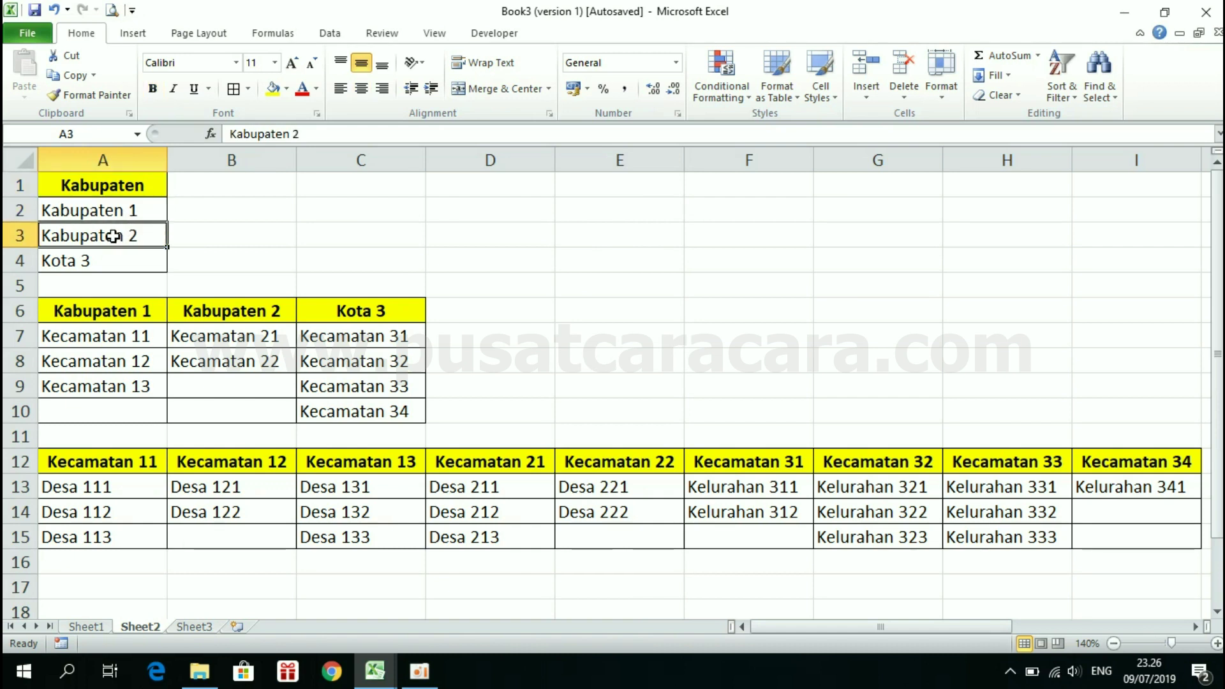
click(142, 260)
click(110, 309)
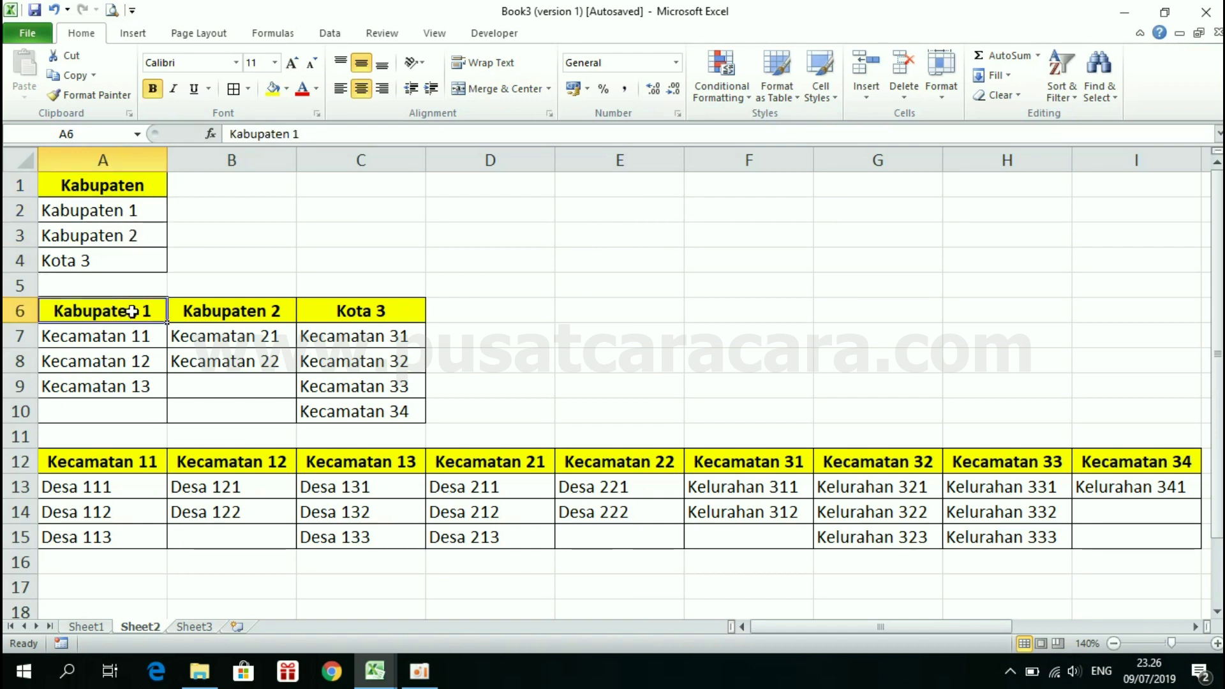
click(115, 215)
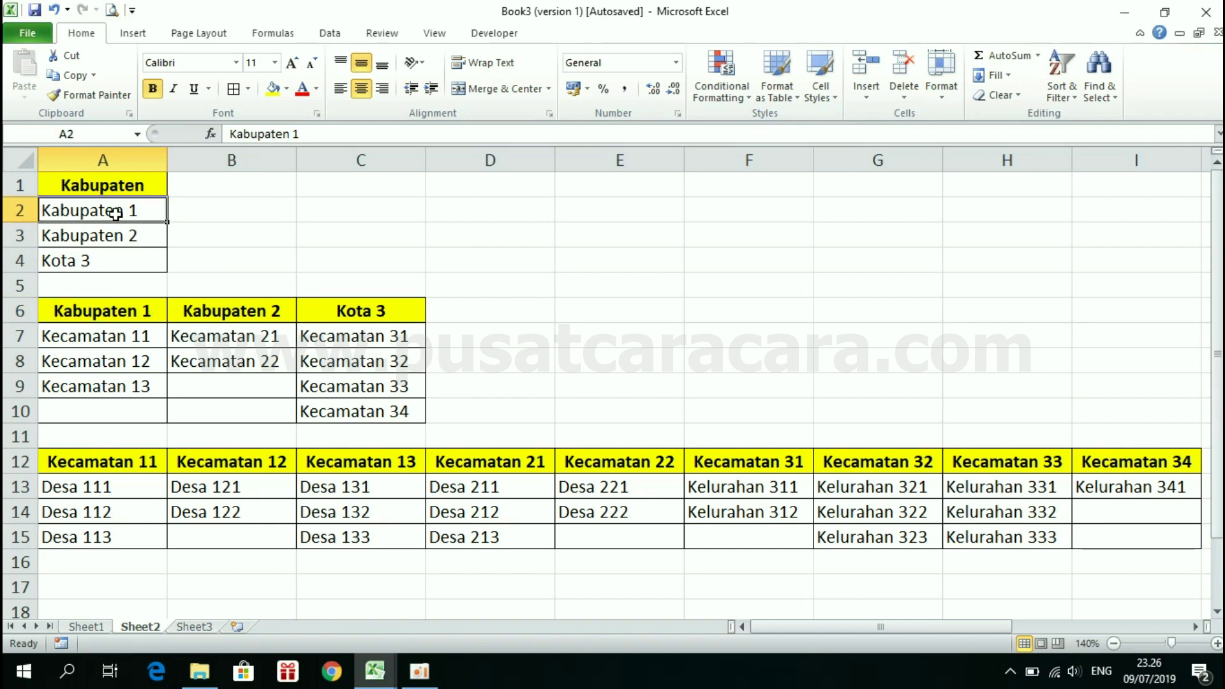
click(120, 315)
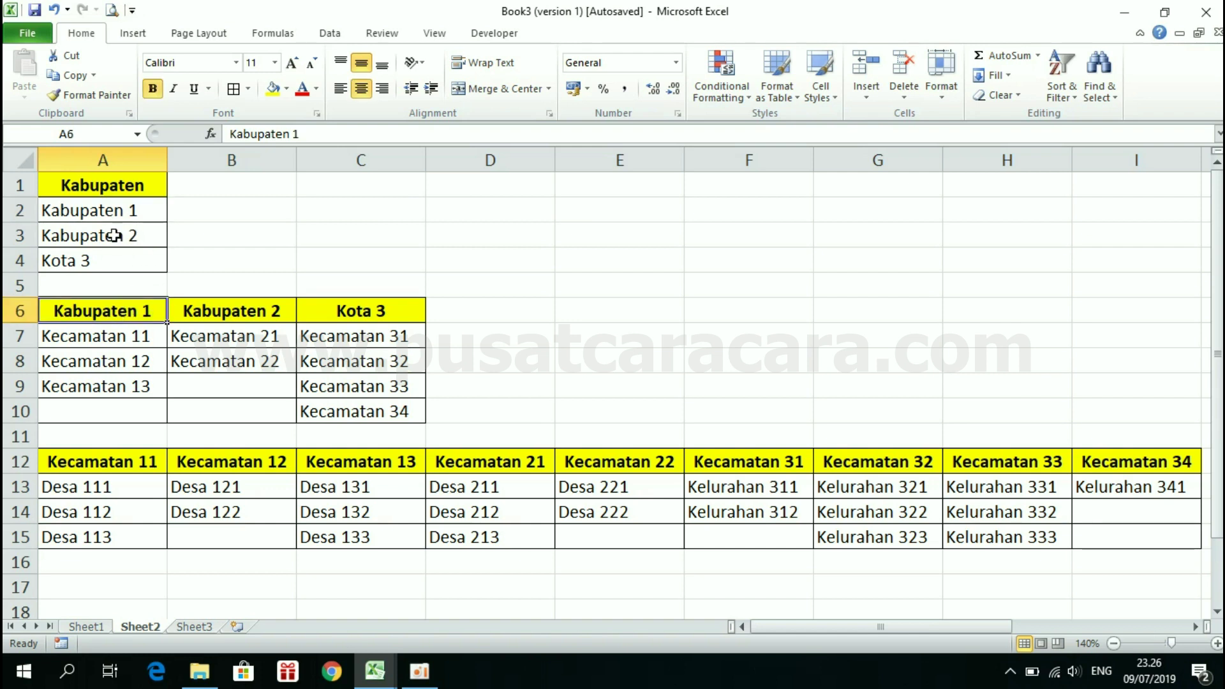
click(95, 208)
click(233, 311)
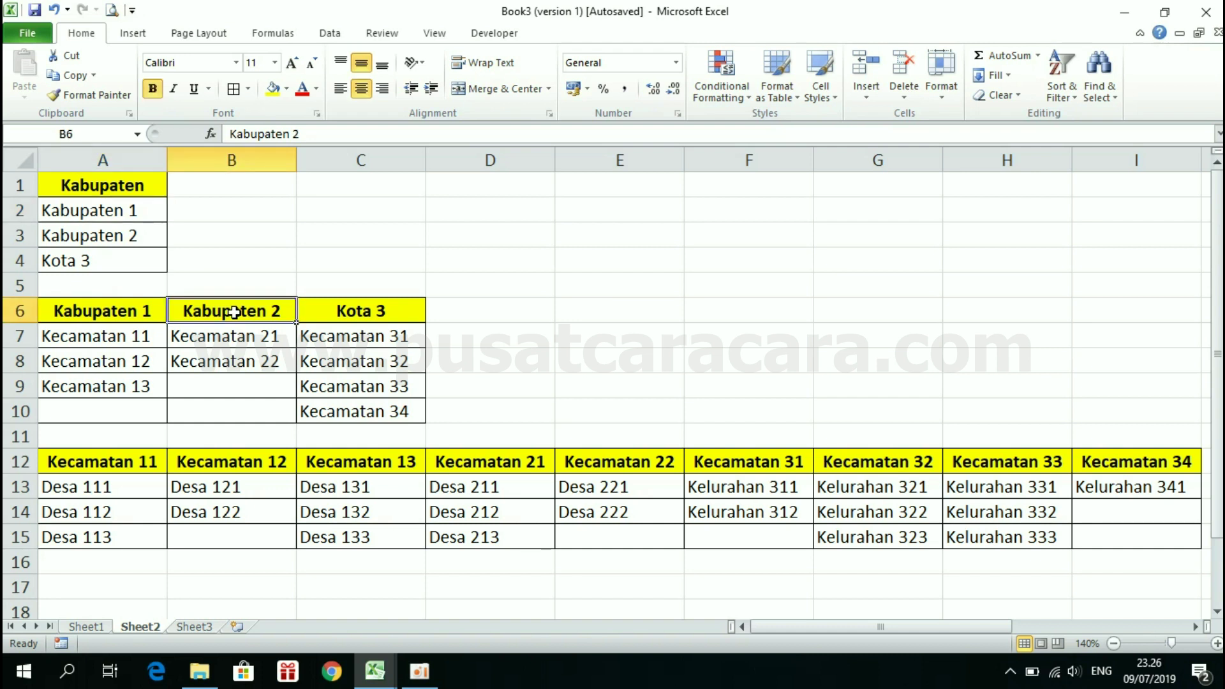
click(129, 235)
click(377, 316)
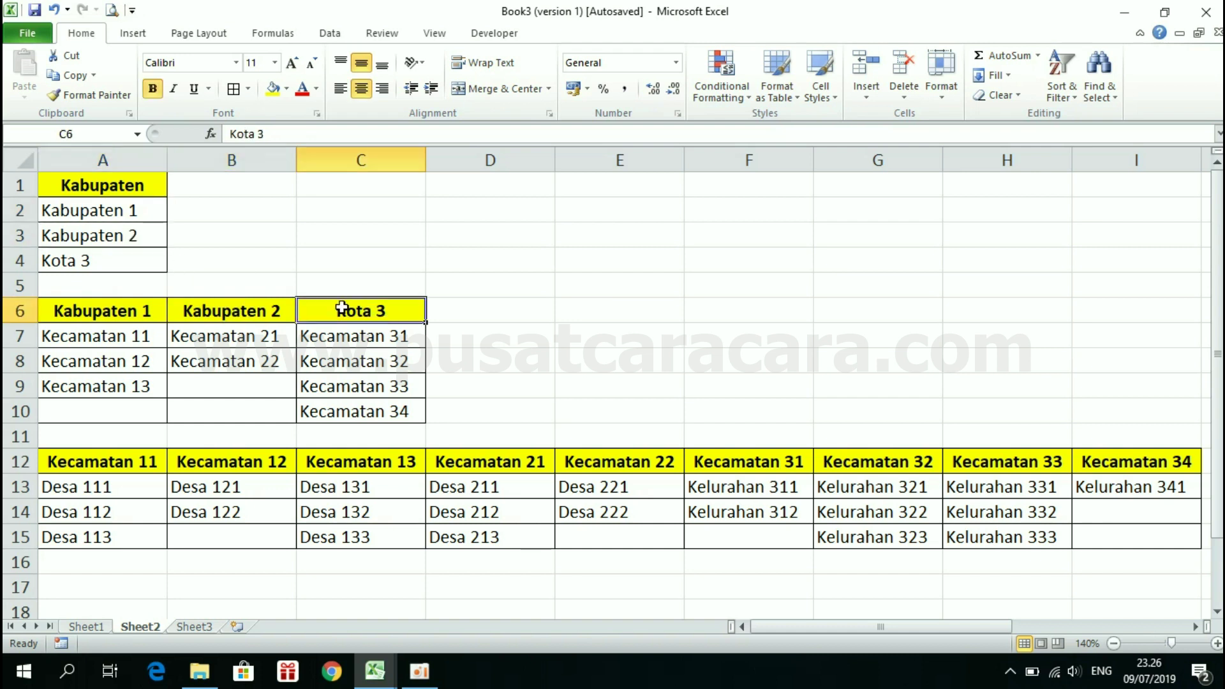
click(135, 261)
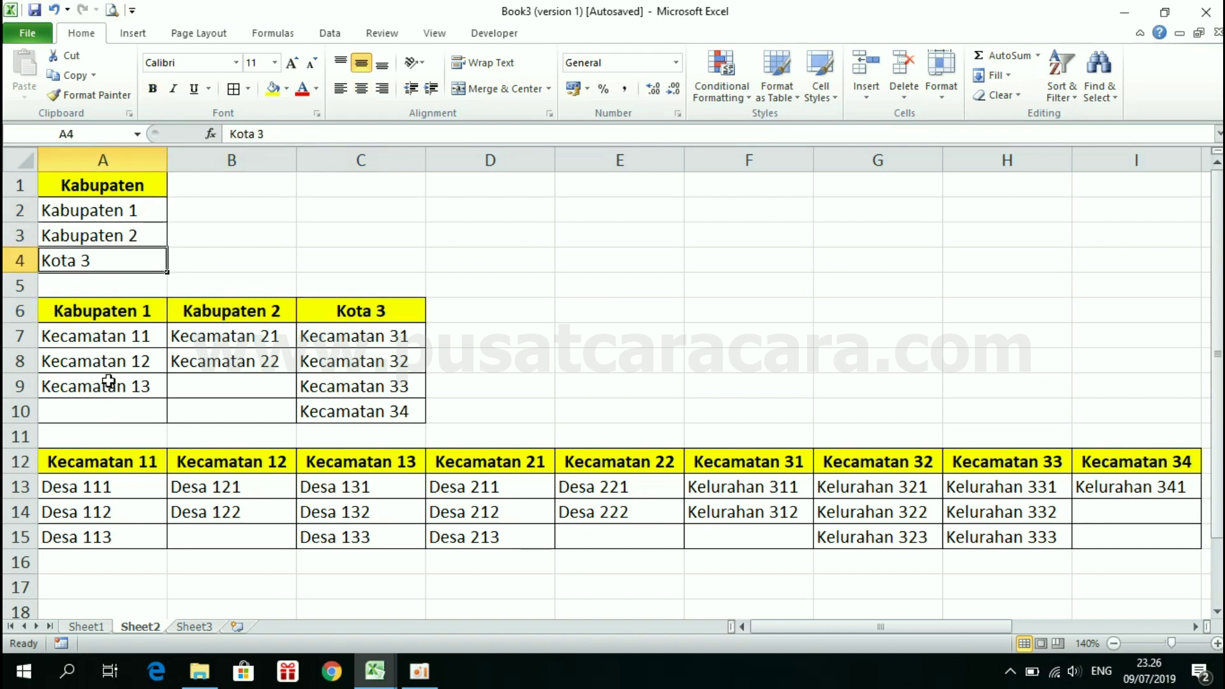
click(113, 334)
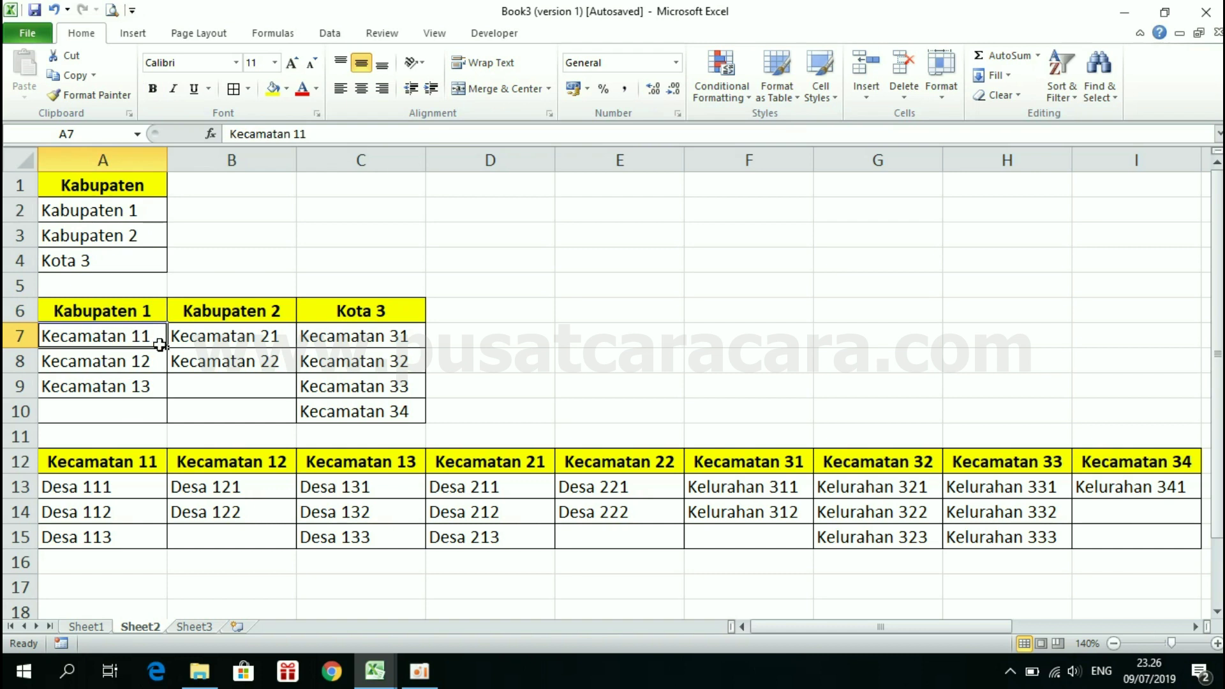
click(128, 458)
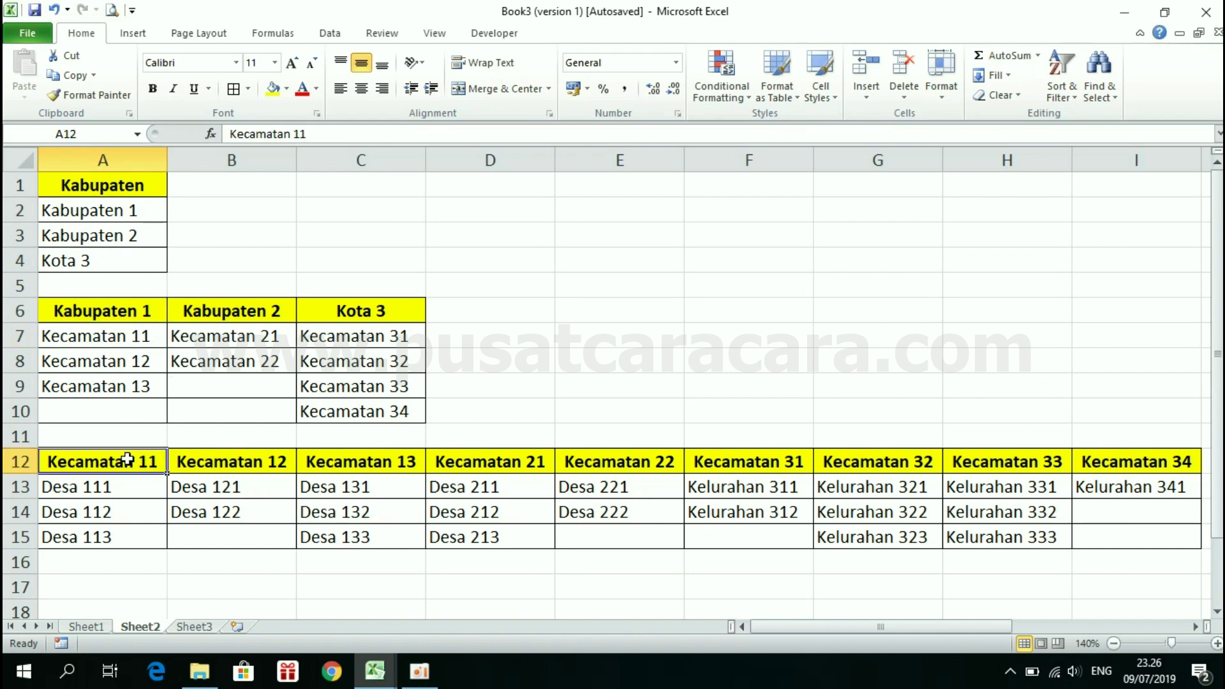
click(119, 344)
click(233, 469)
click(127, 362)
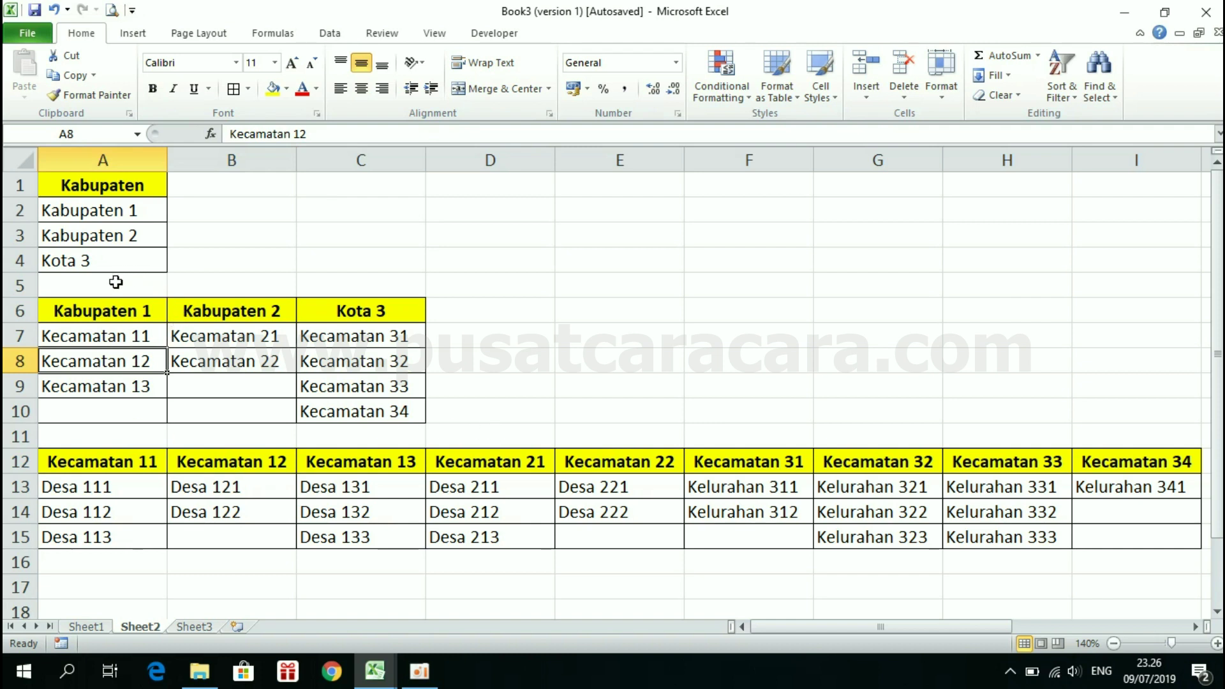
click(101, 308)
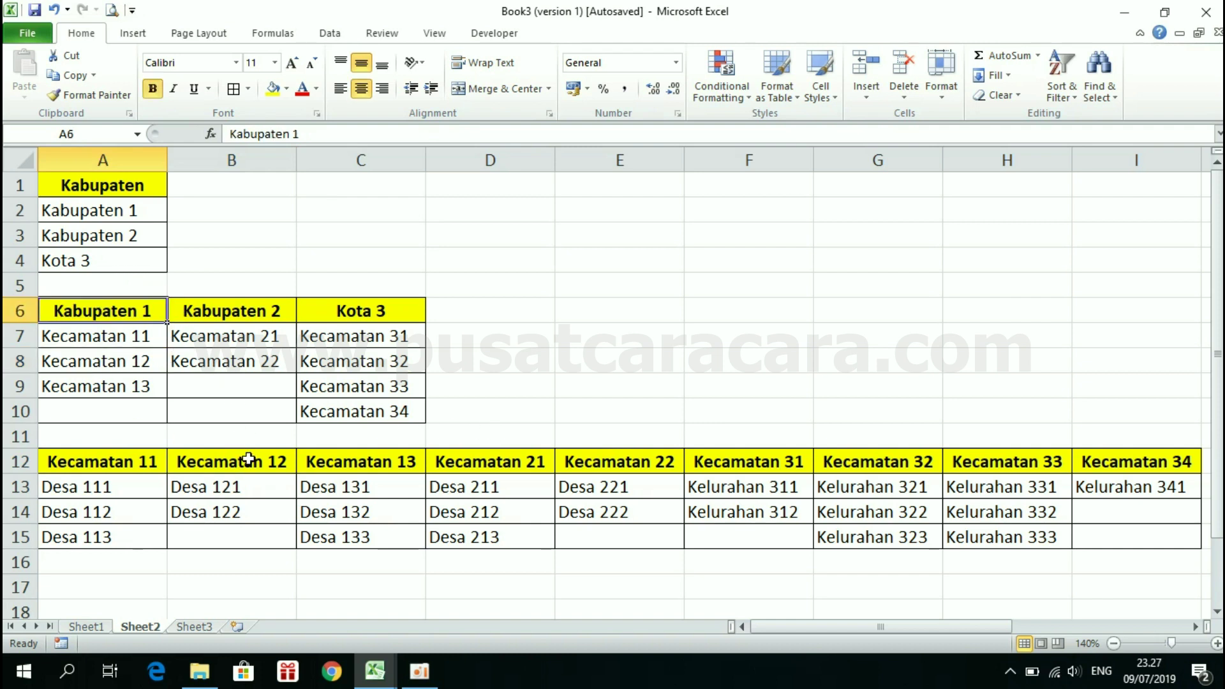
click(111, 467)
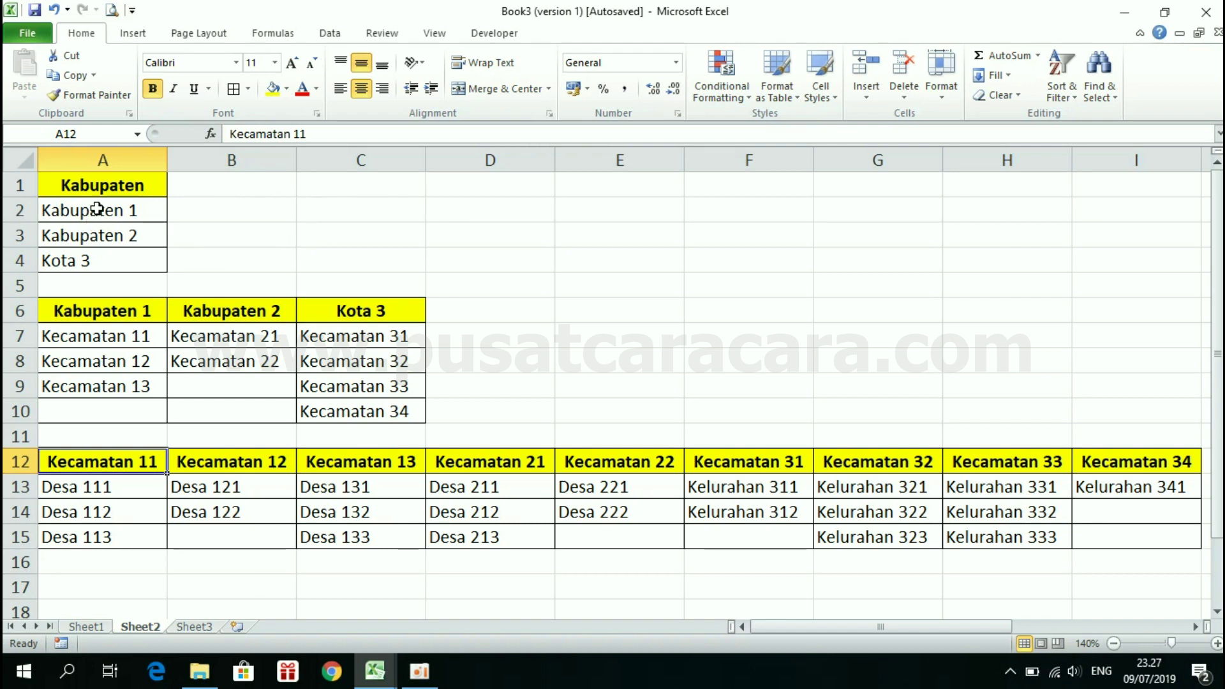
- Define the name Kabupaten for A2:A4 (Kabupaten 1, Kabupaten 2, Kota 3)
drag(95, 210, 99, 262)
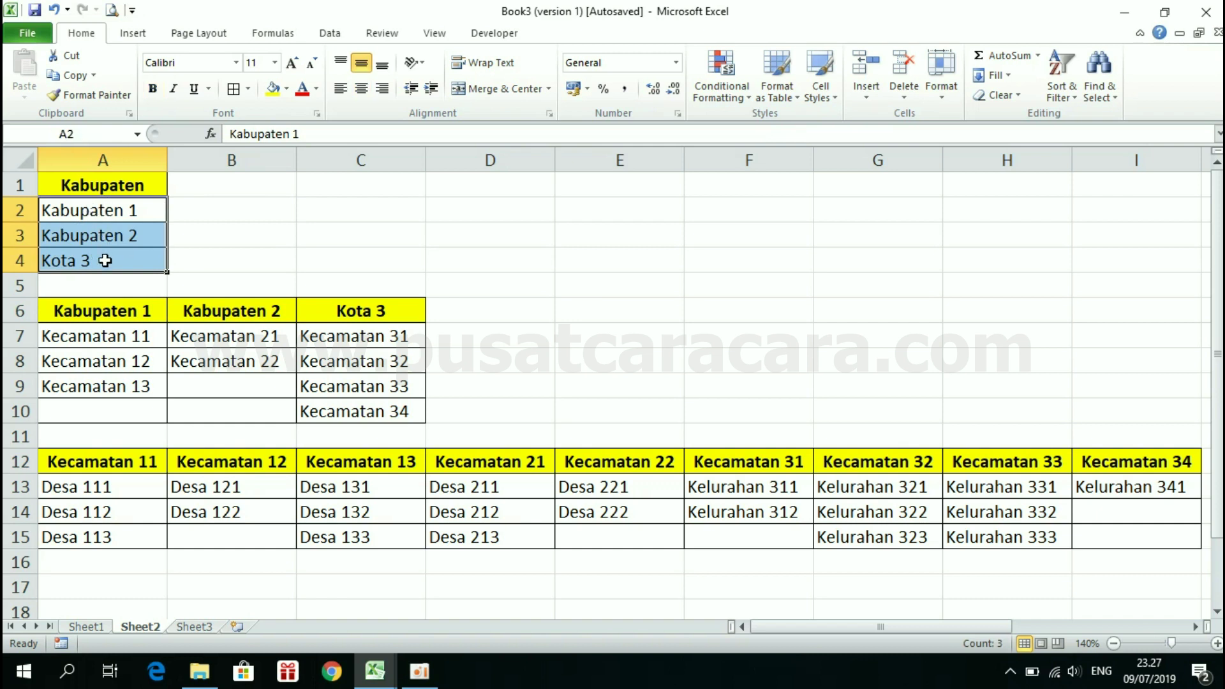
click(285, 36)
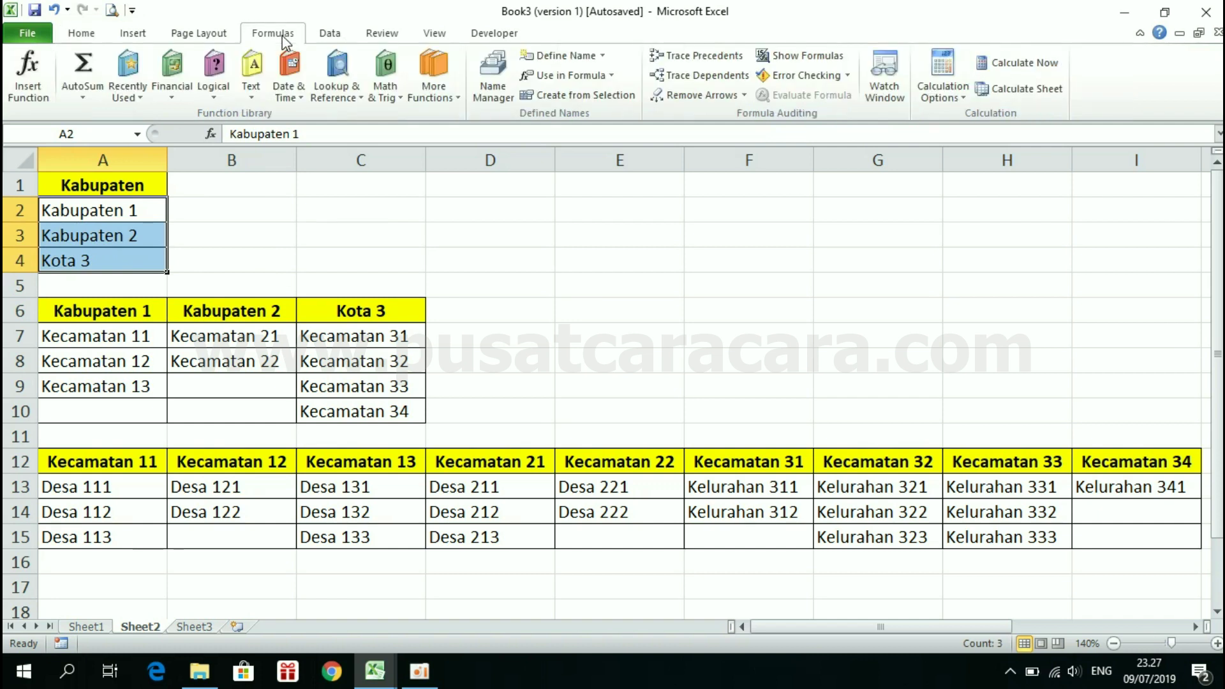
click(572, 59)
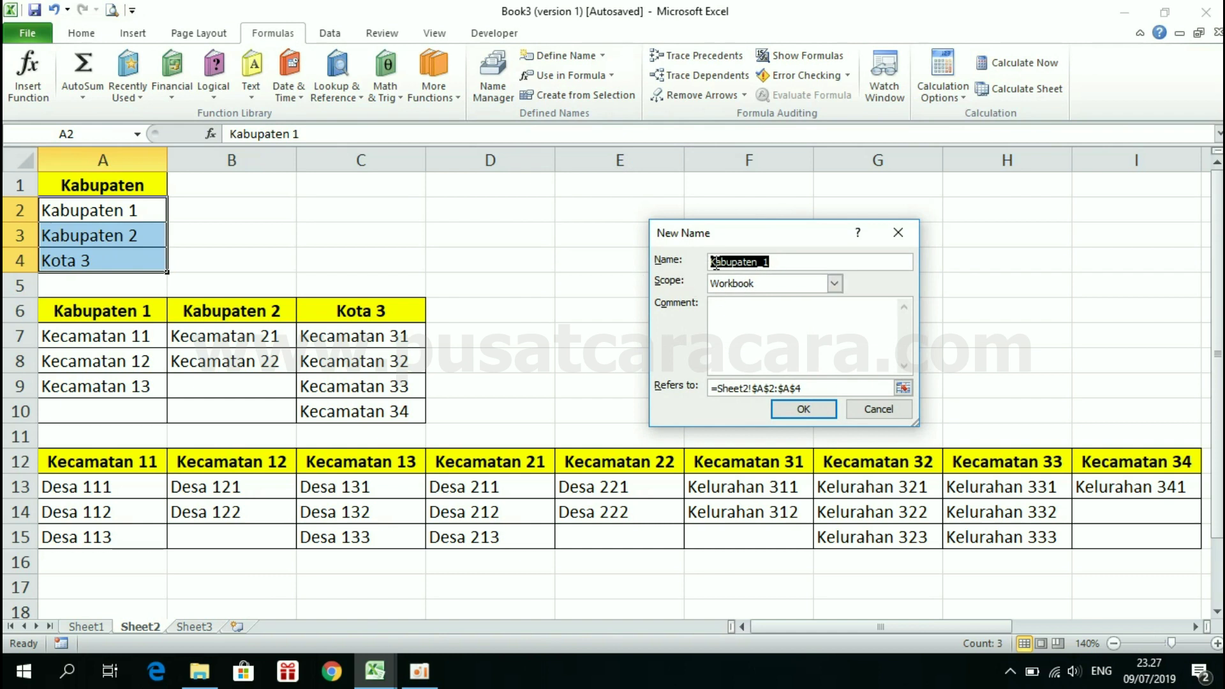
click(786, 262)
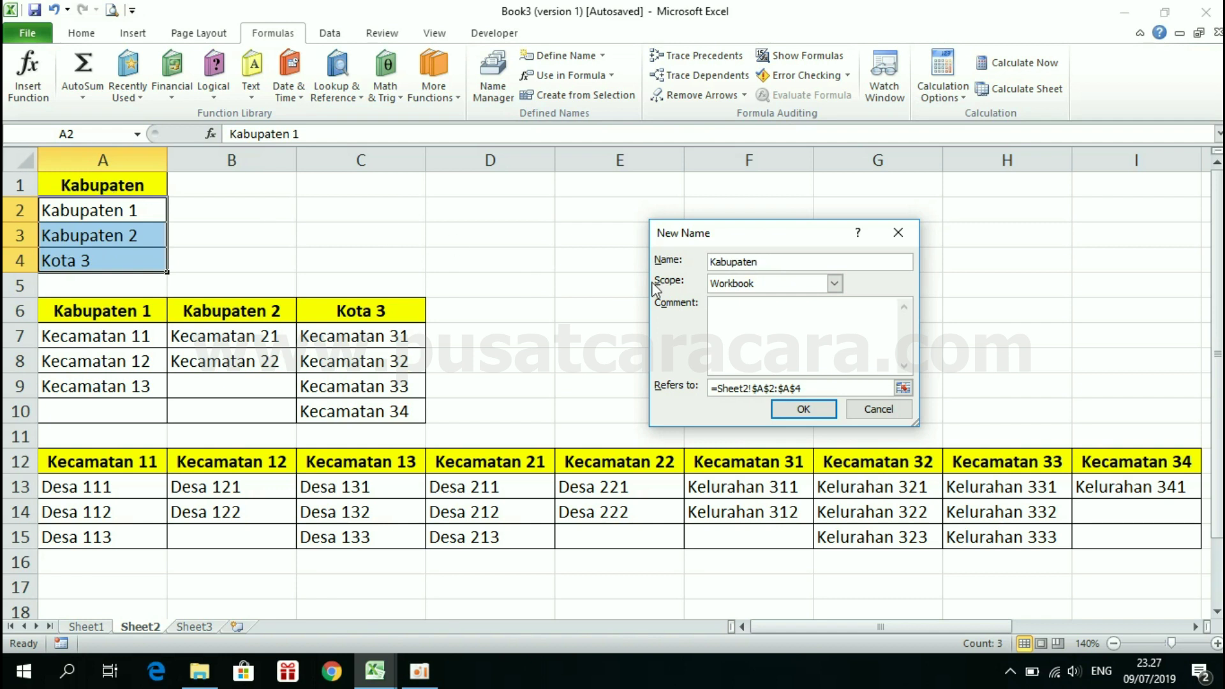
click(803, 412)
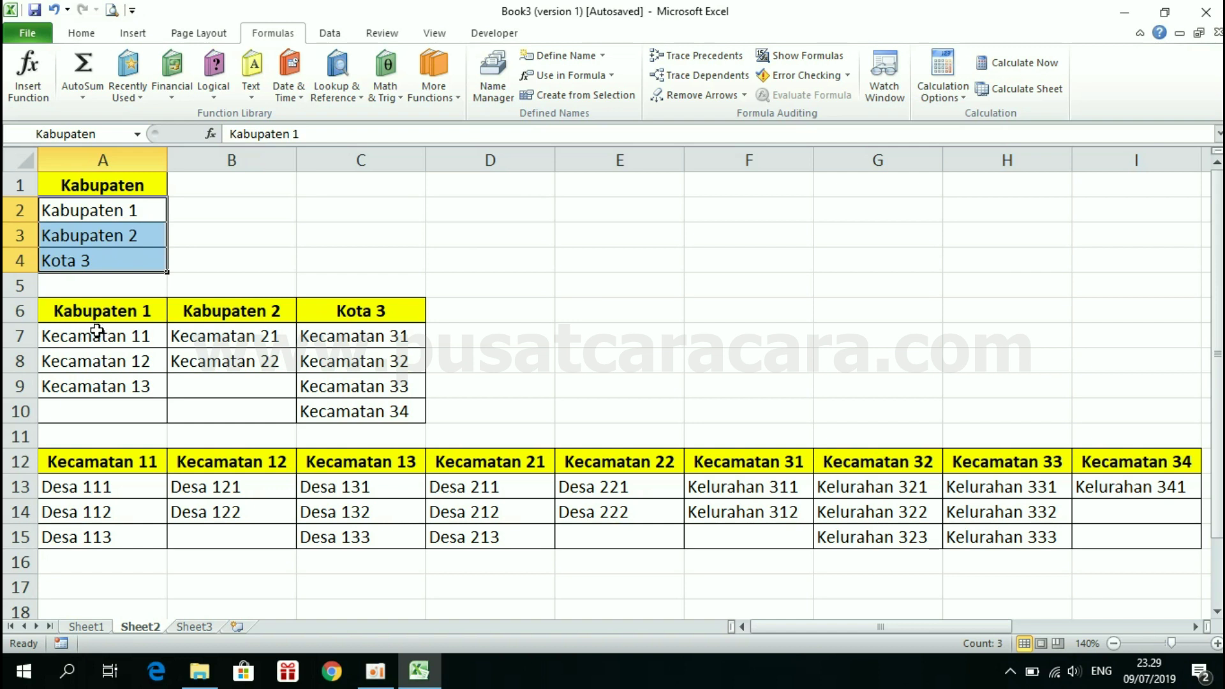
- Define the name Kabupaten_1 for Kecamatan 11–13 in A7:A9
drag(97, 330, 105, 388)
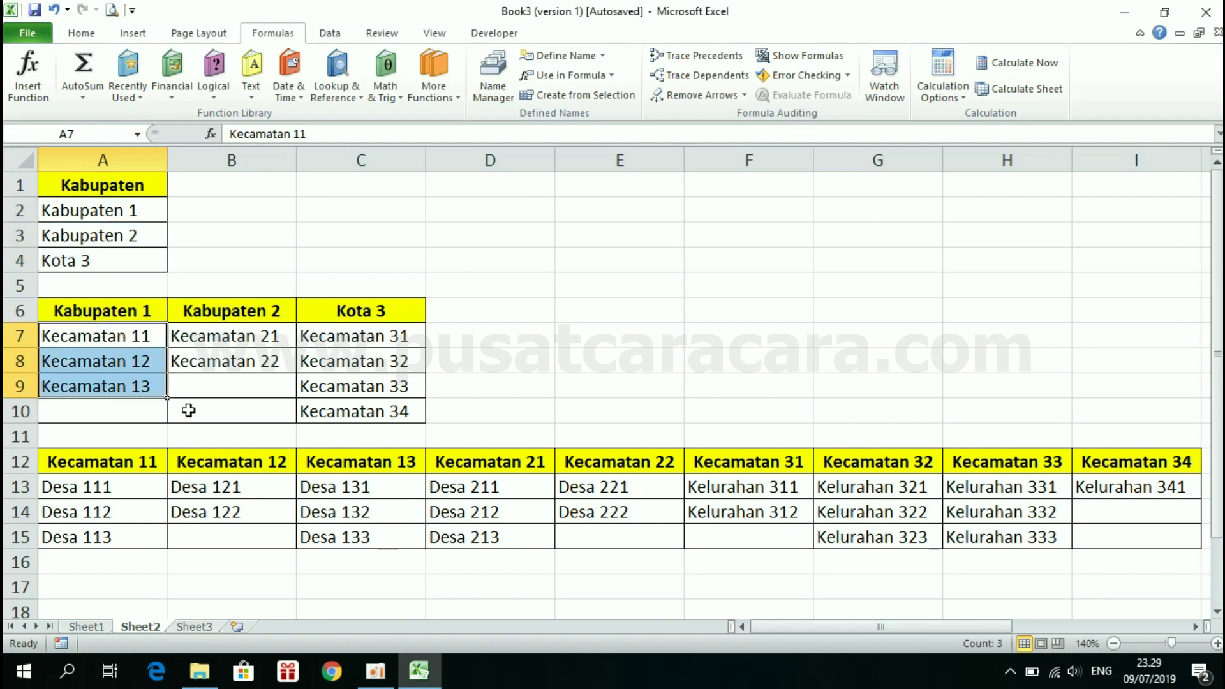
click(110, 332)
drag(109, 333, 112, 387)
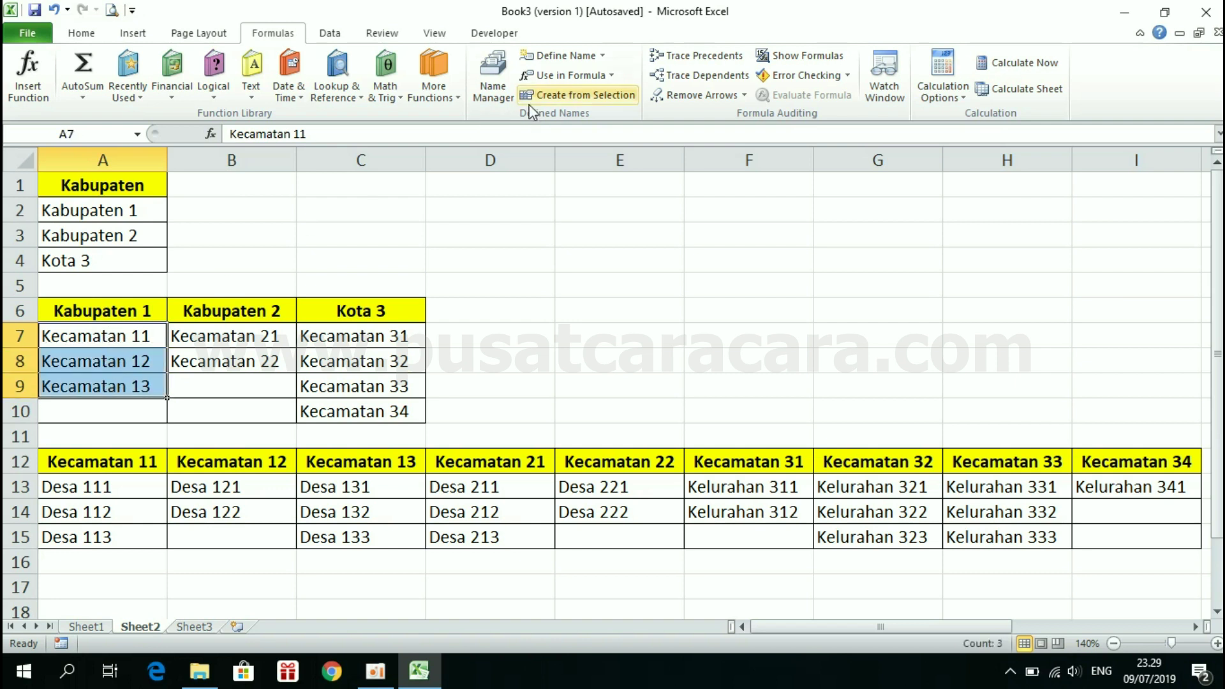
click(555, 58)
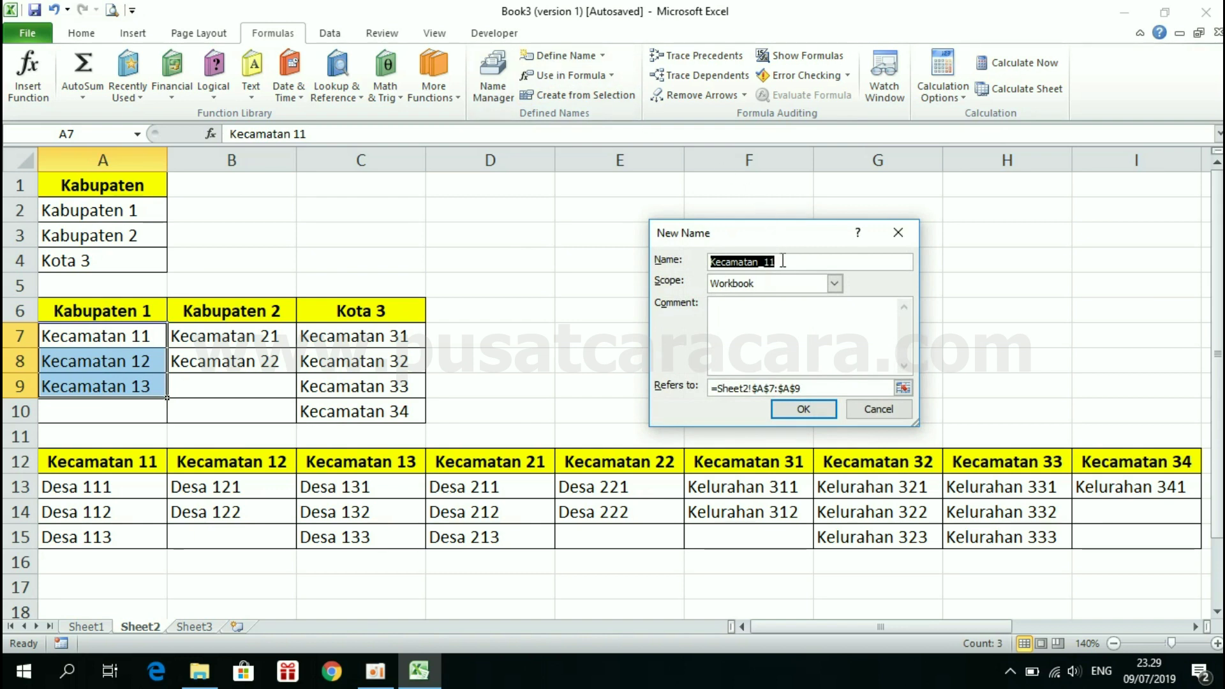
text(Kb)
text(bupate)
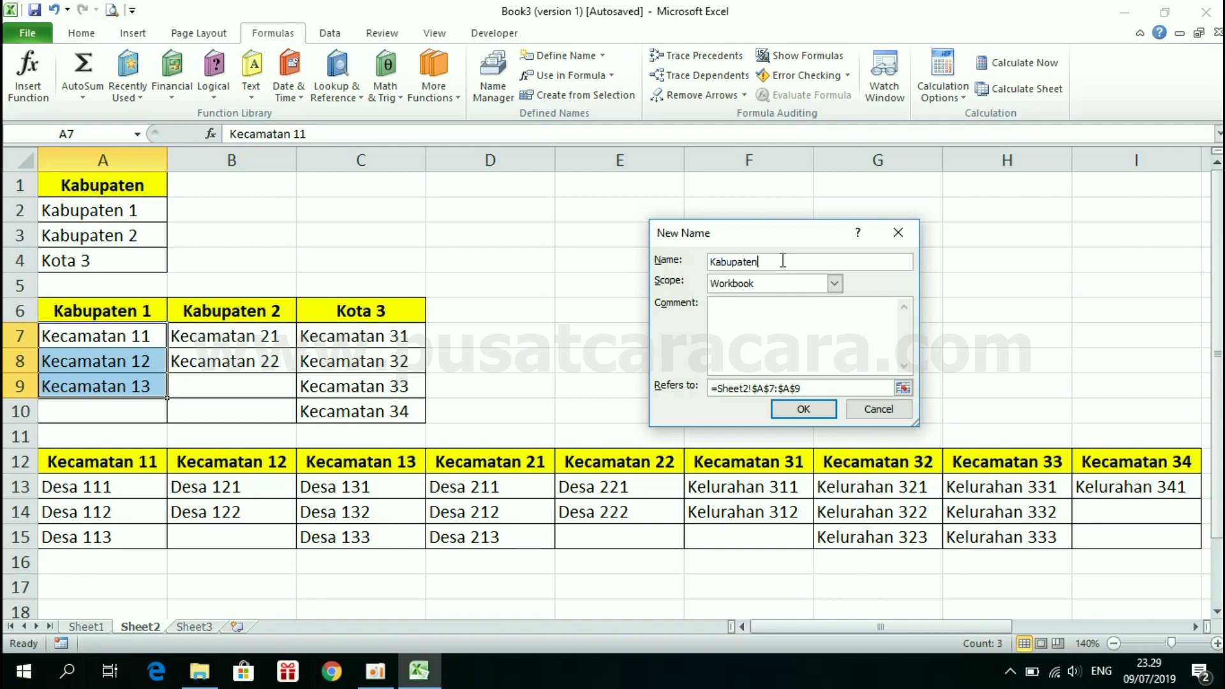
key(BackSpace)
text(_1)
click(803, 409)
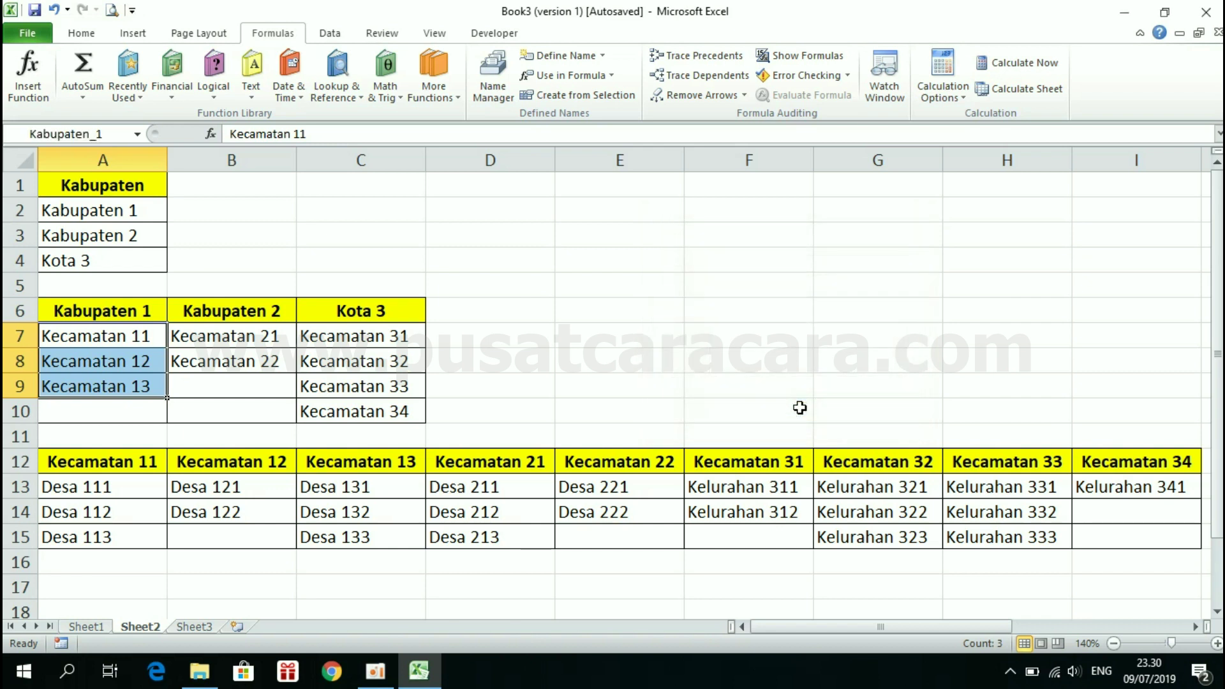
click(496, 342)
click(217, 336)
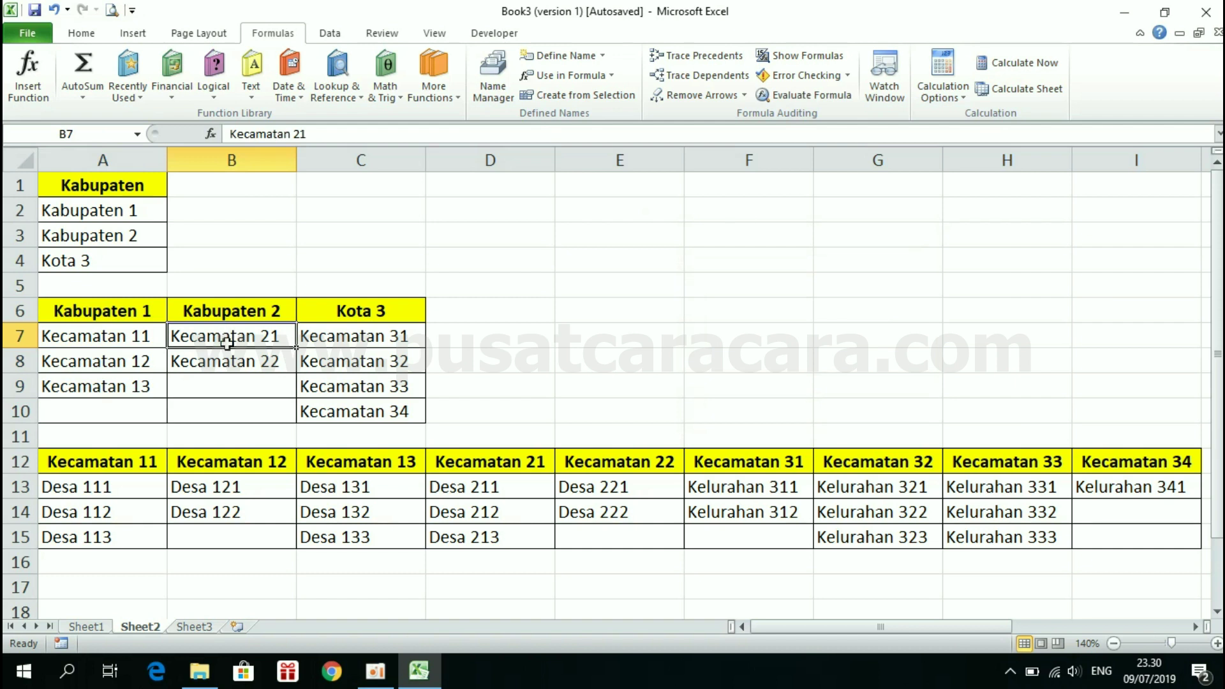
- Define the name Kabupaten_2 for the sub-districts in B7:B8
drag(227, 337, 224, 360)
click(542, 58)
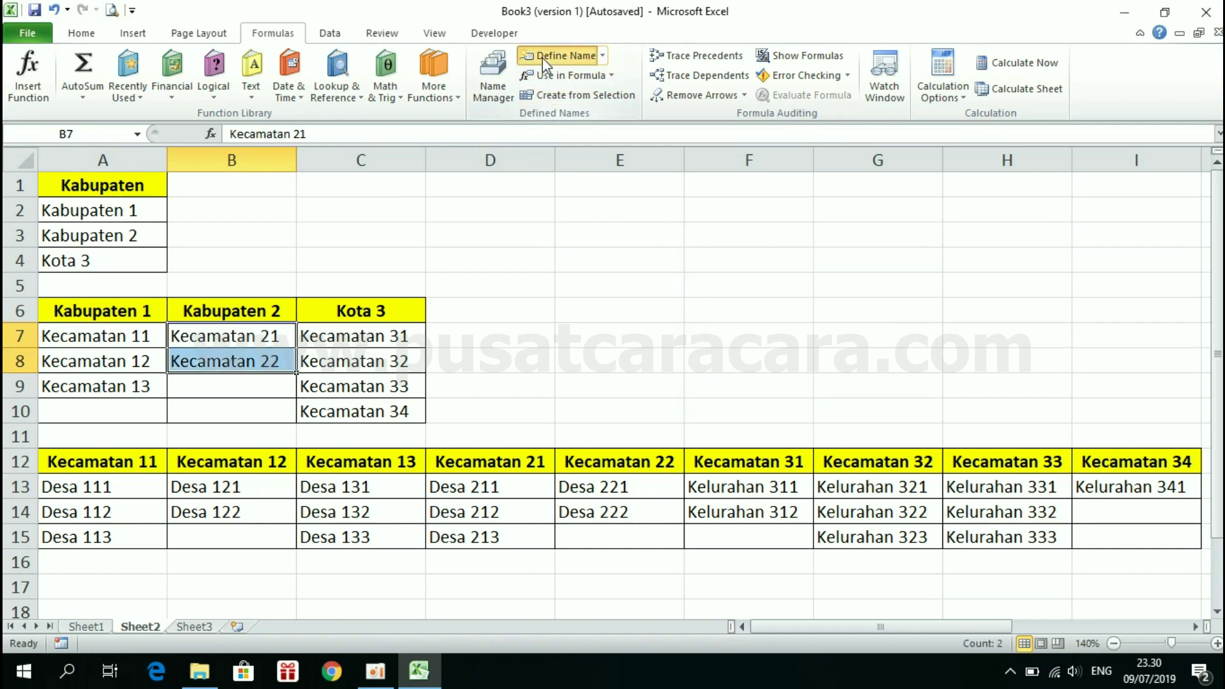
text(Ka)
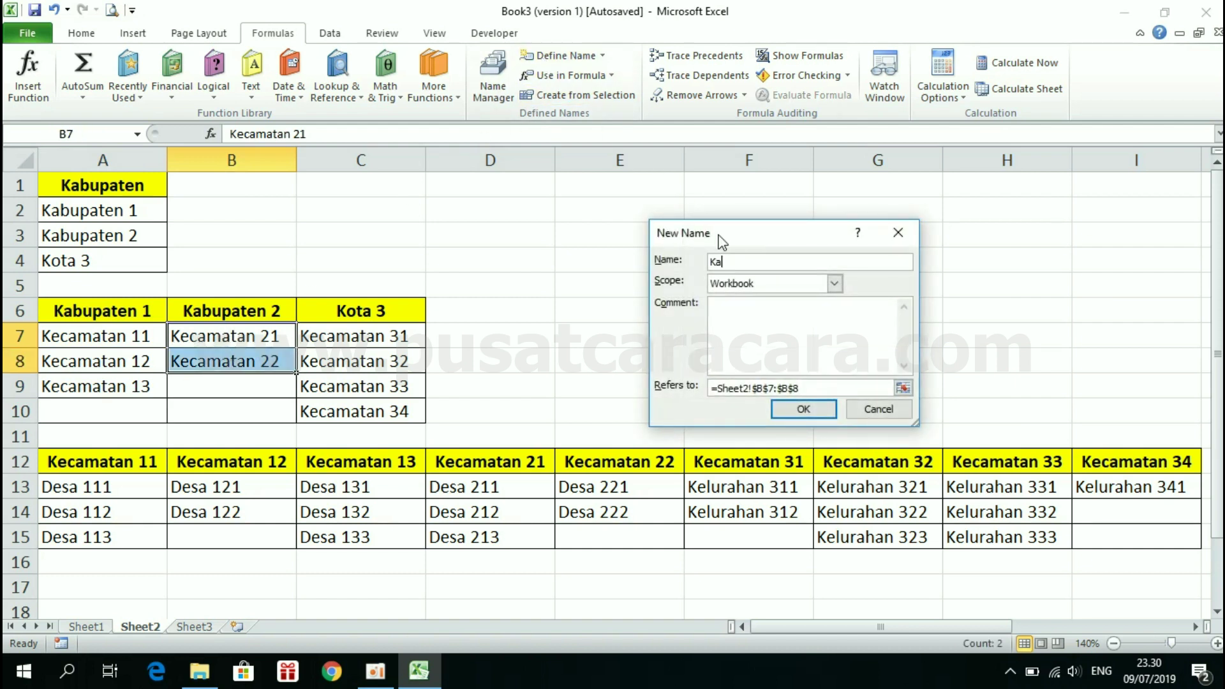
text(bupaten_2)
click(802, 410)
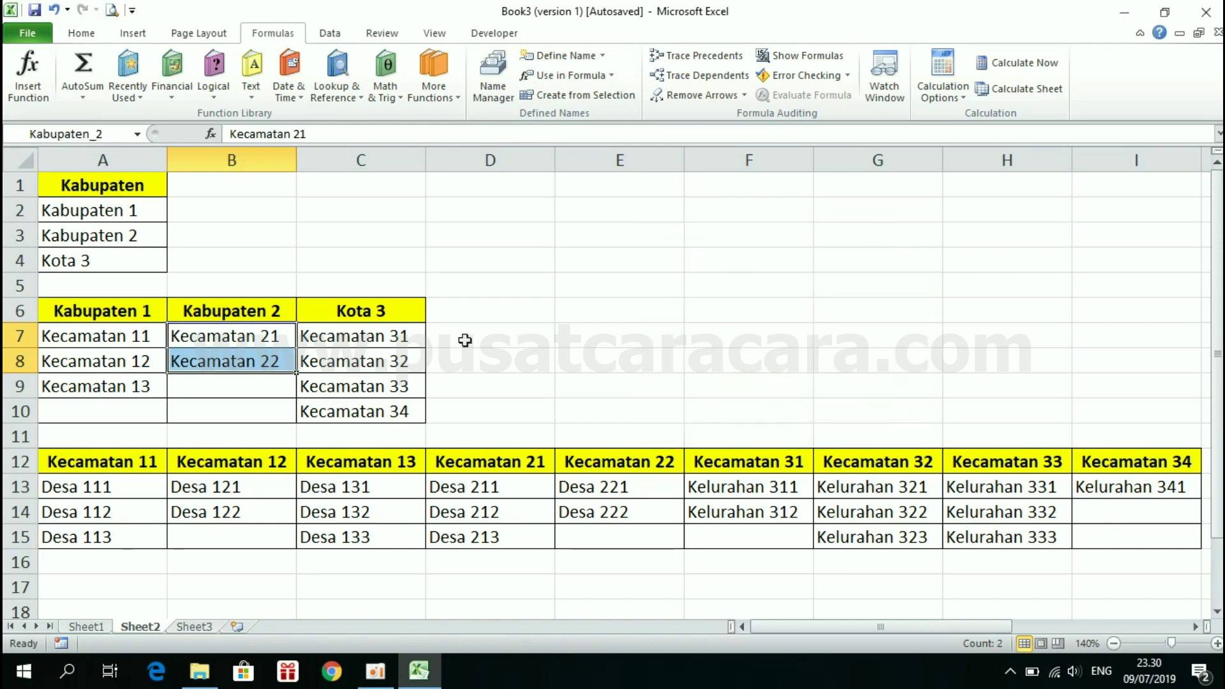
- Define the name Kota_3 for Kecamatan 31–34 in C7:C10
click(357, 333)
drag(357, 332, 363, 413)
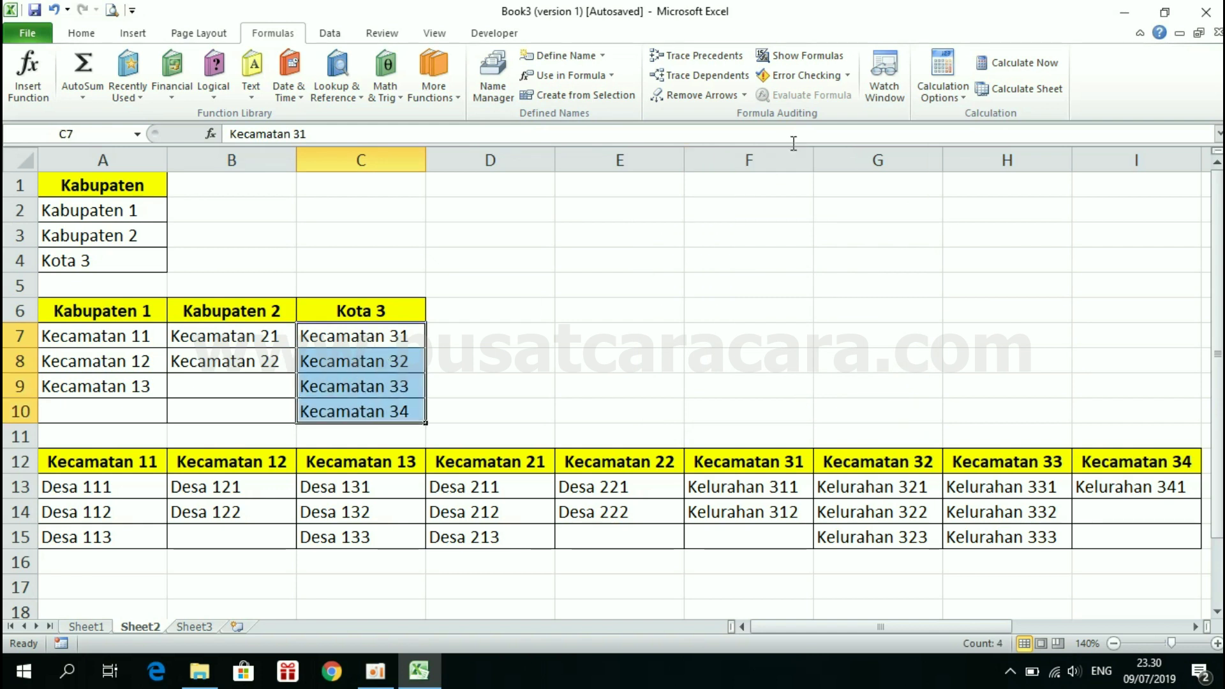
click(575, 56)
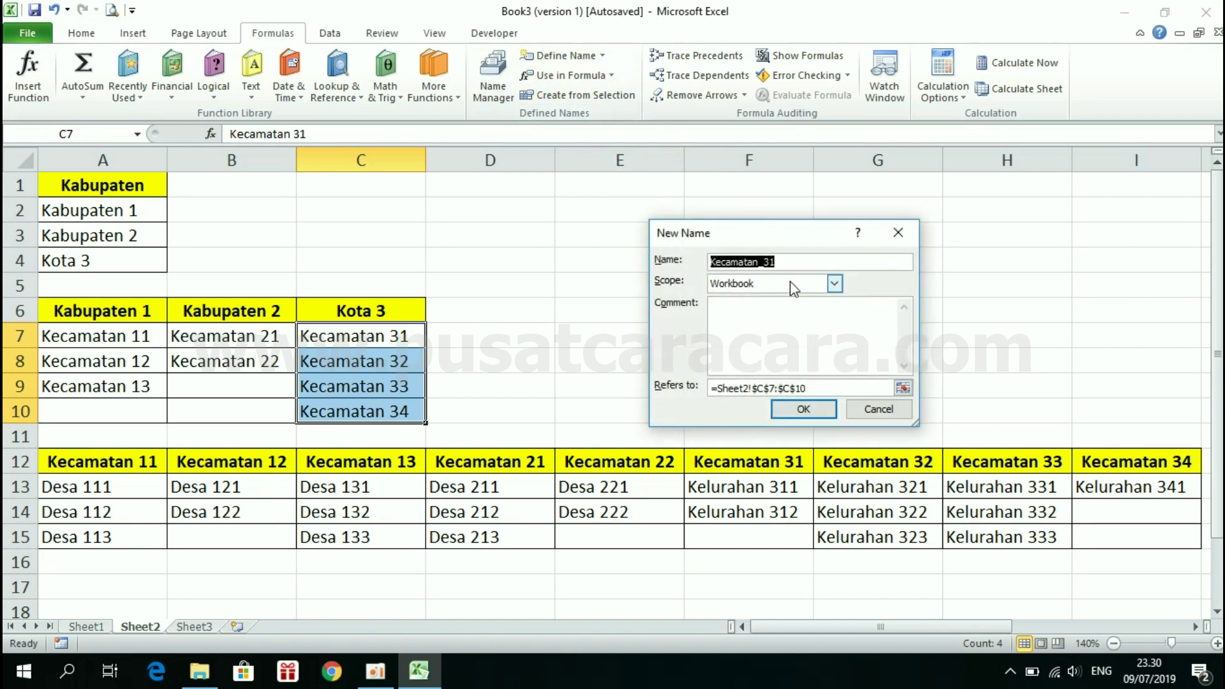
text(Kota_3)
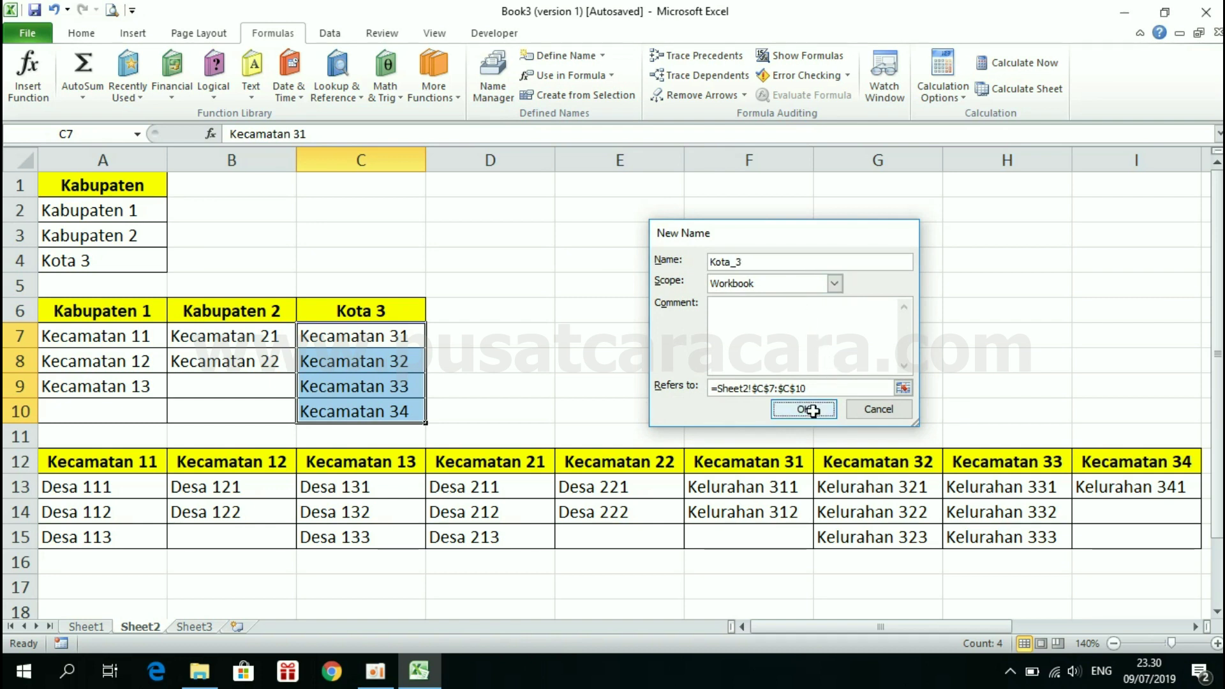
click(809, 410)
click(484, 385)
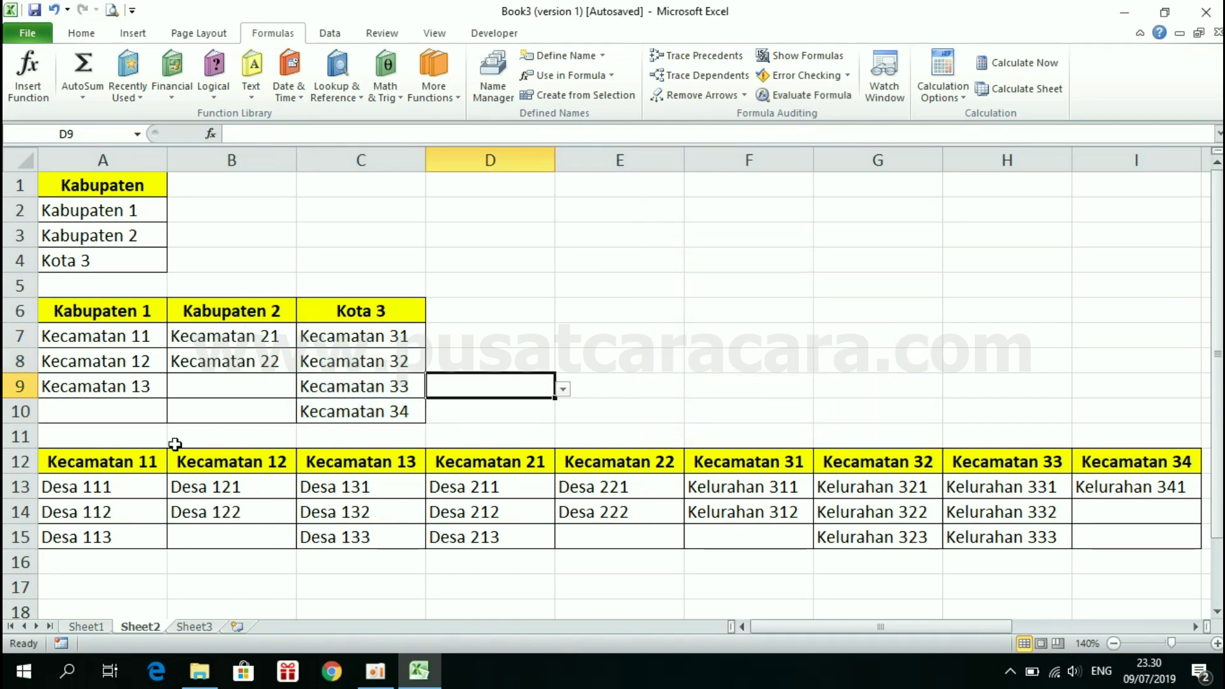
- Name Desa 111–113 in A13:A15 Kecamatan_11 and the B13:B14 villages Kecamatan_12
drag(97, 488, 88, 534)
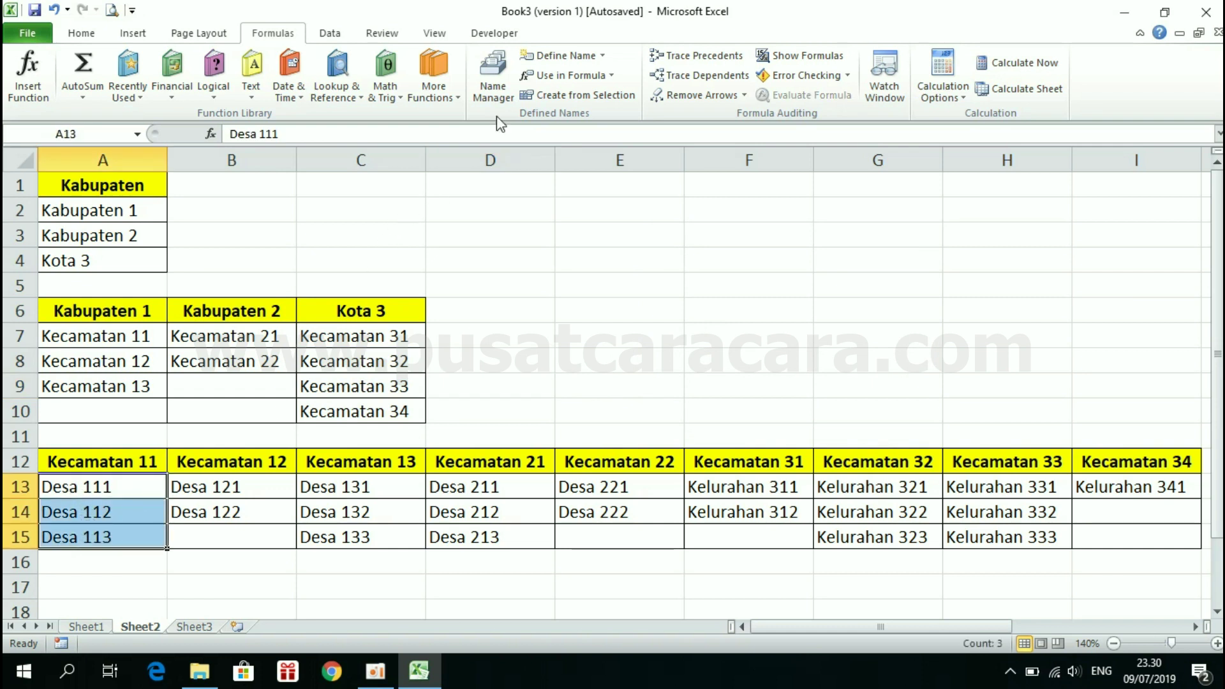
click(550, 64)
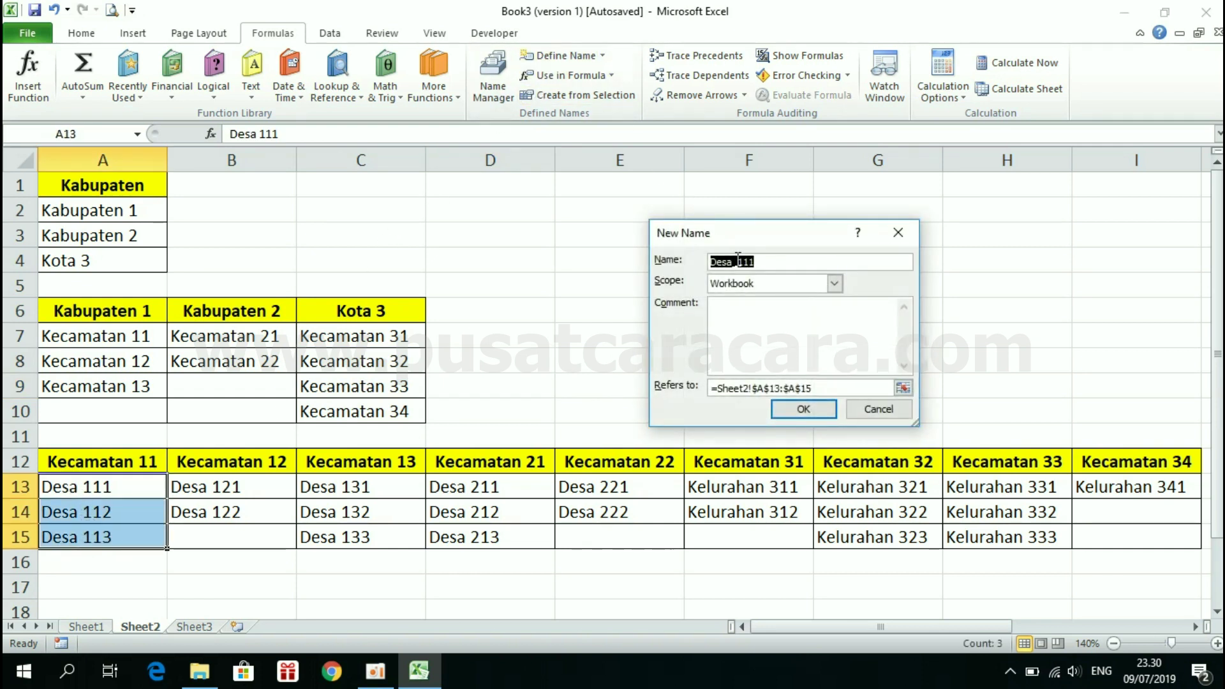
text(Kecamatan_)
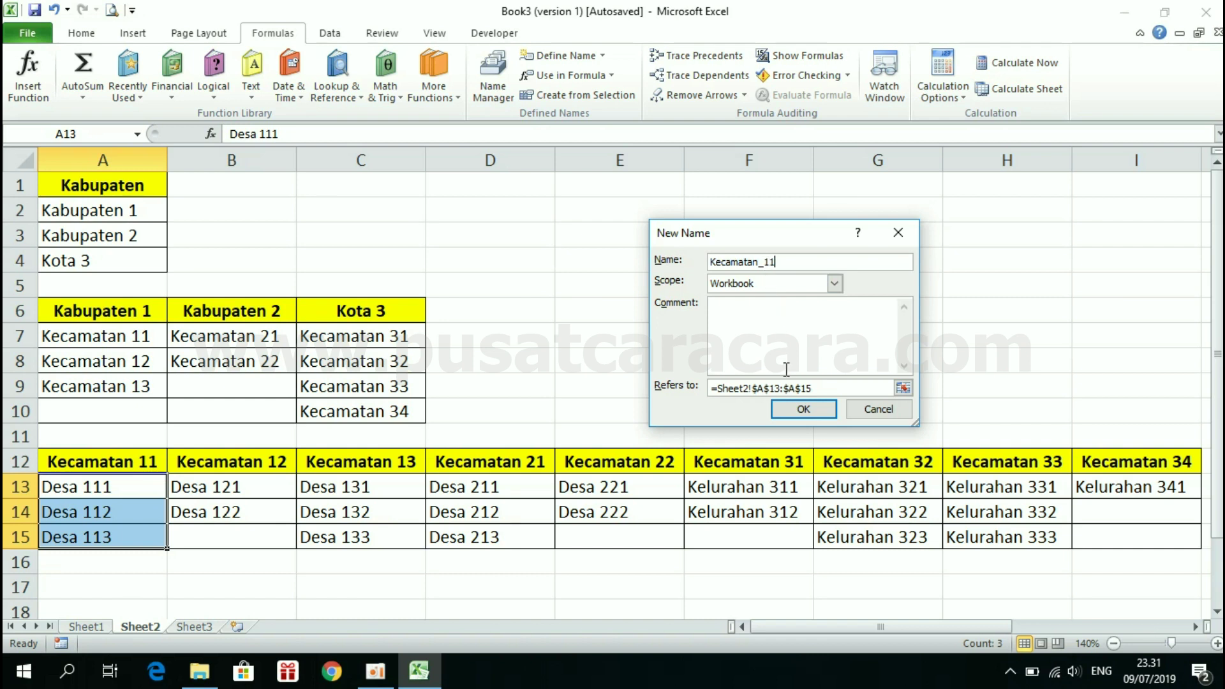
click(801, 410)
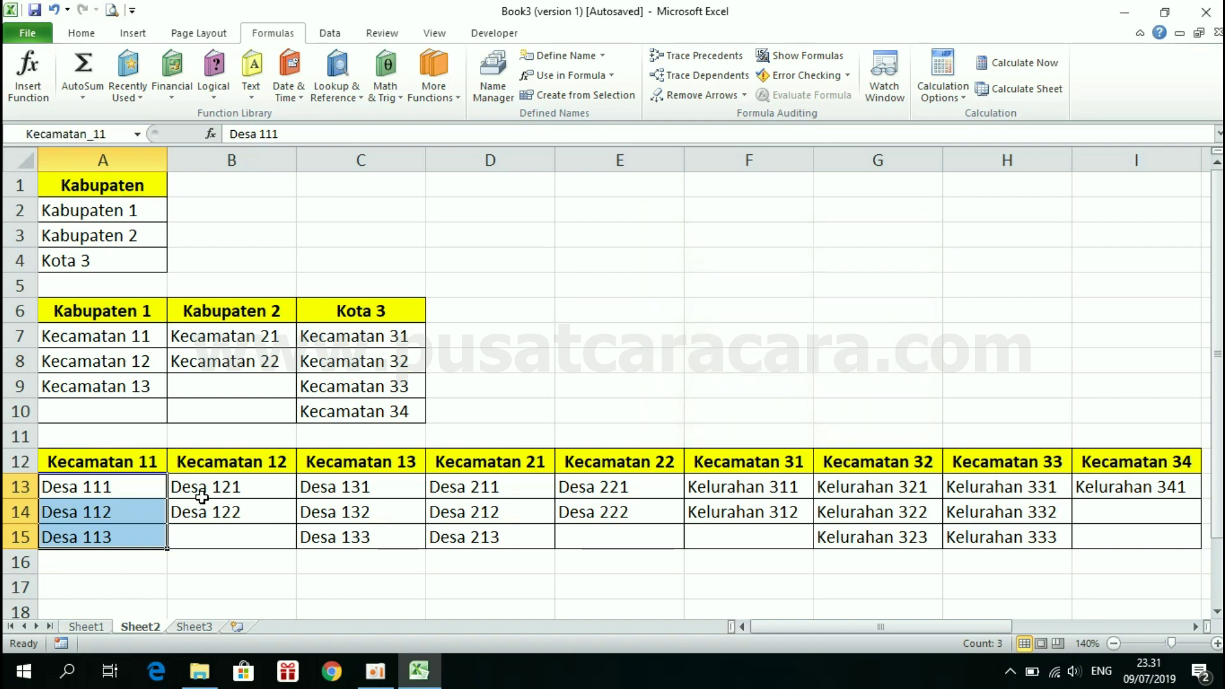
drag(199, 491, 209, 508)
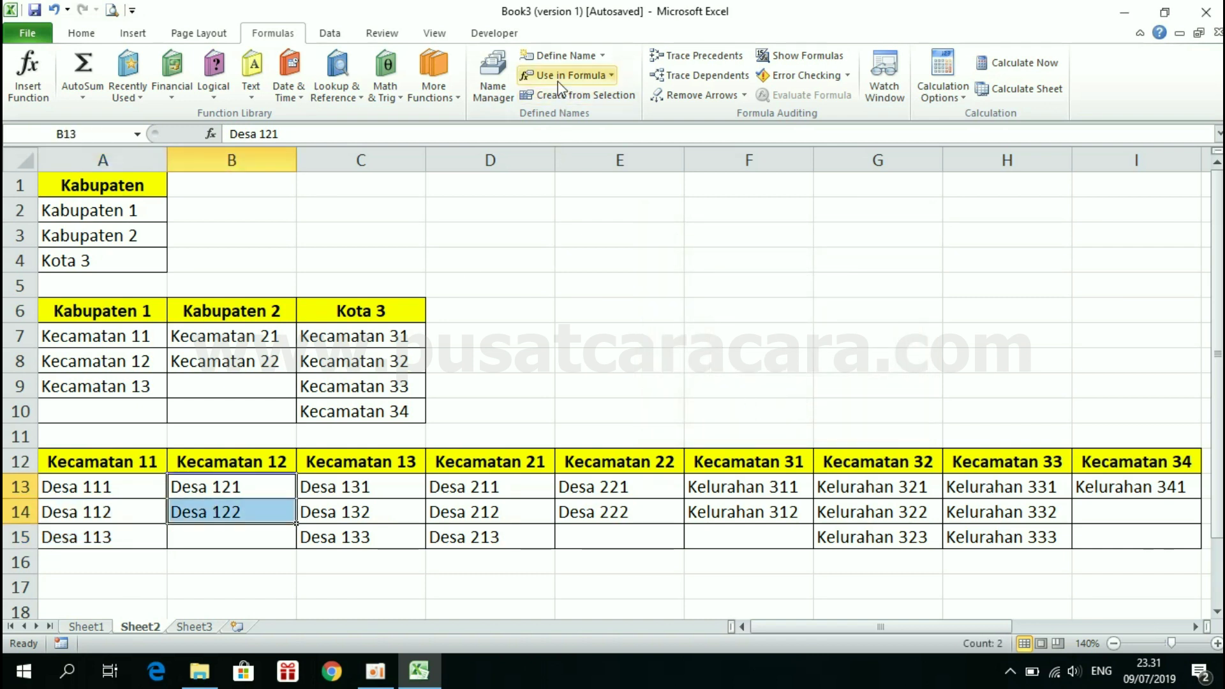
click(558, 58)
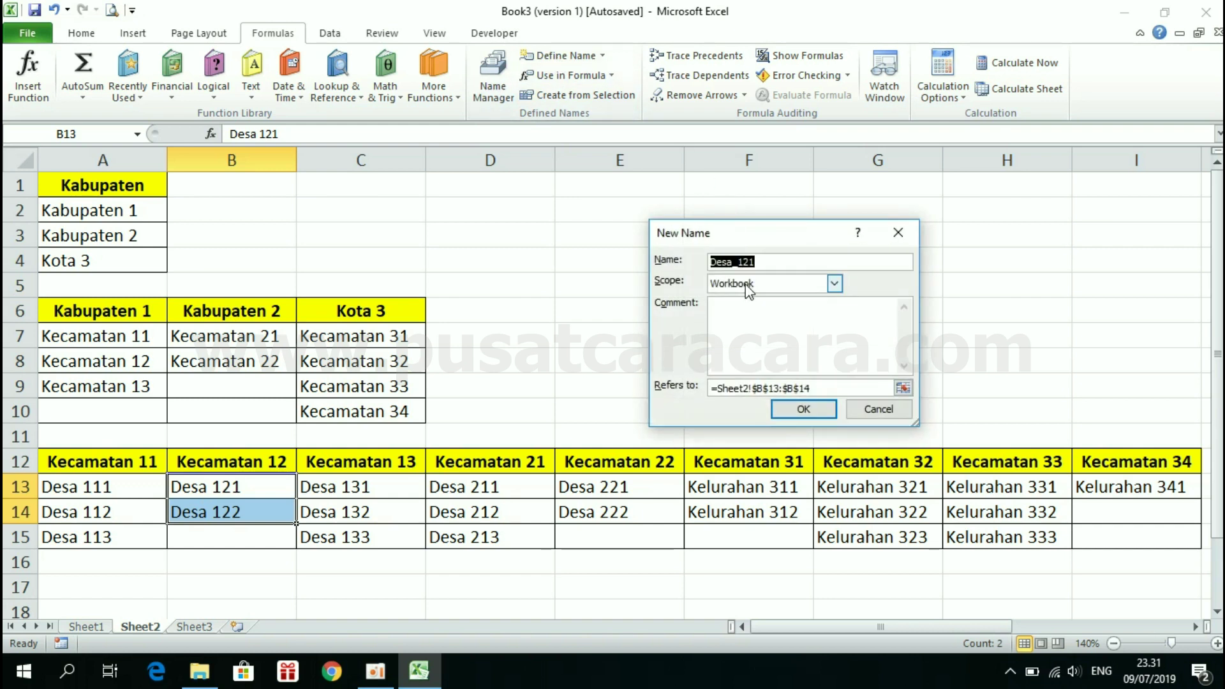
text(Kecamatan)
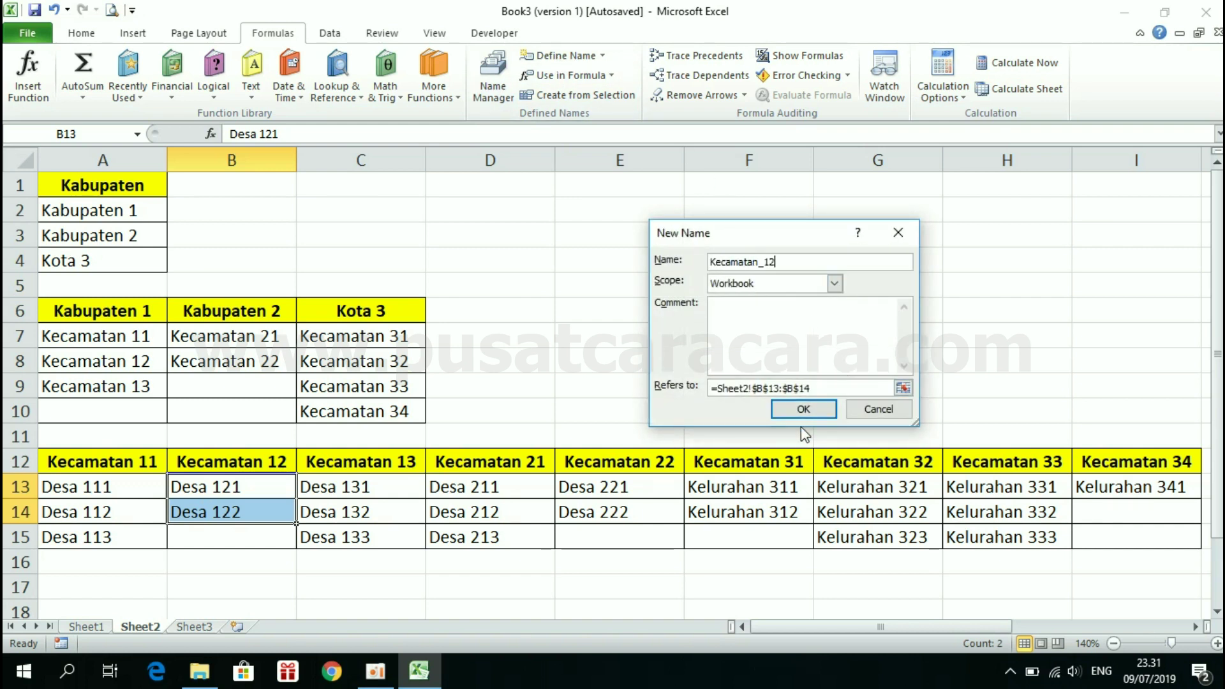
click(802, 409)
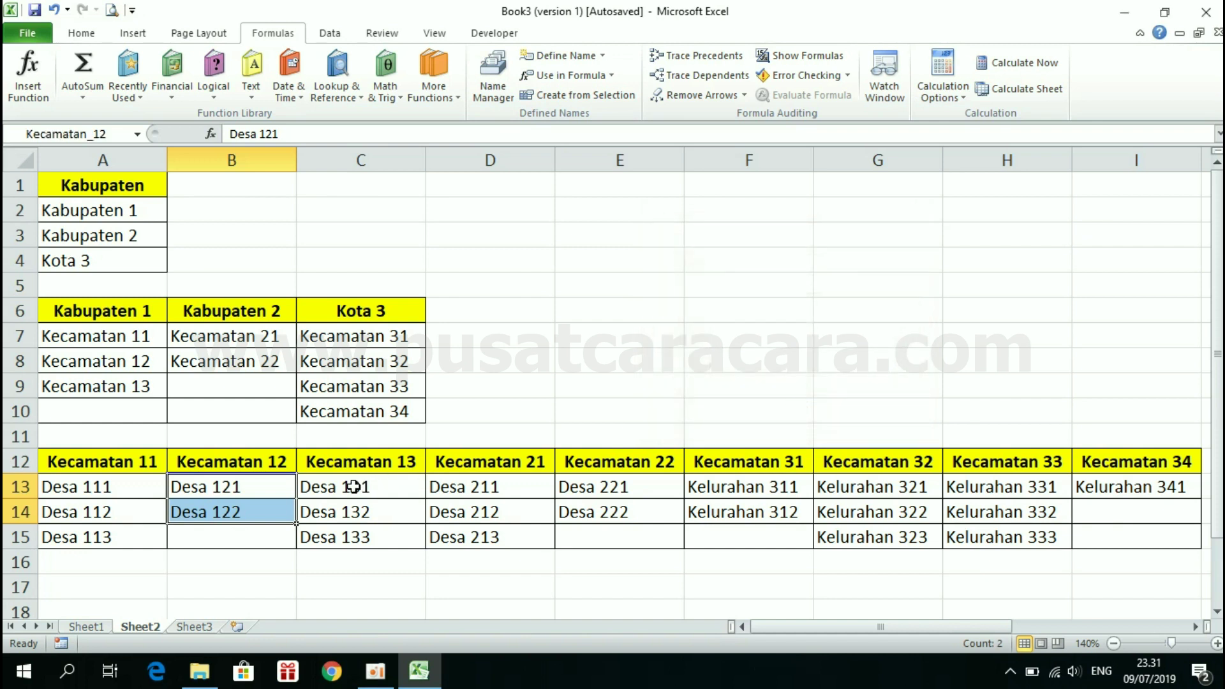
- Name C13:C15 Kecamatan_13 and Desa 211–213 in D13:D15 Kecamatan_21
drag(354, 486, 356, 537)
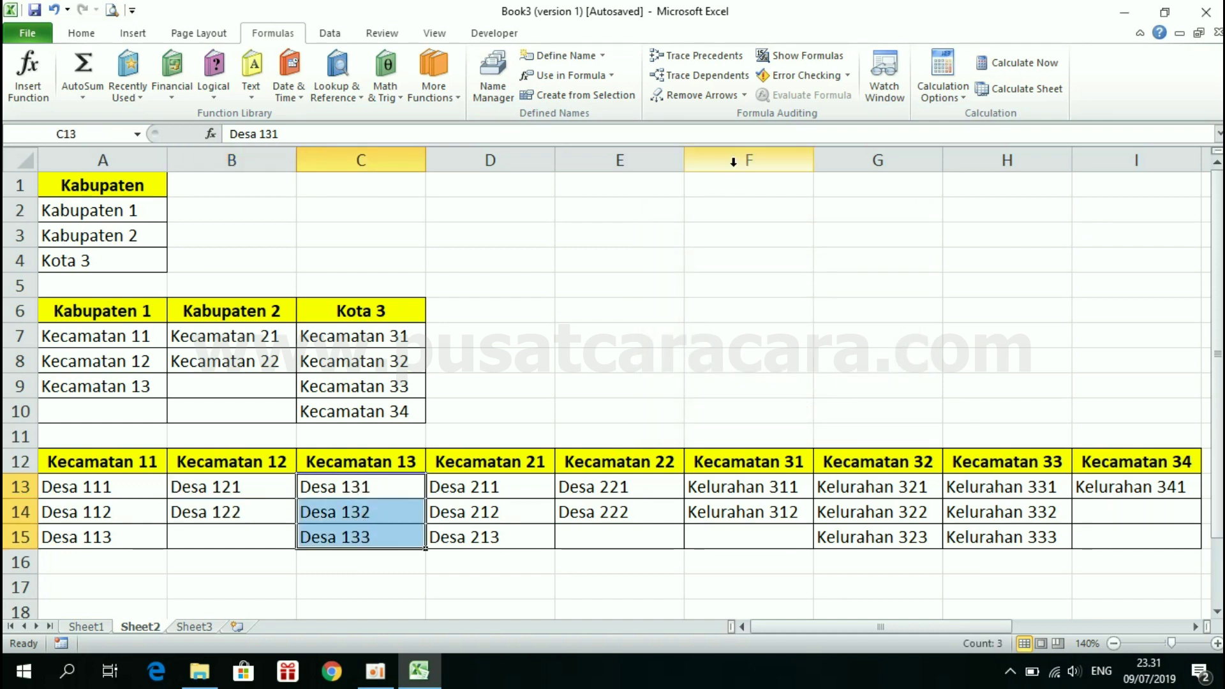
click(582, 57)
text(Kecamatan)
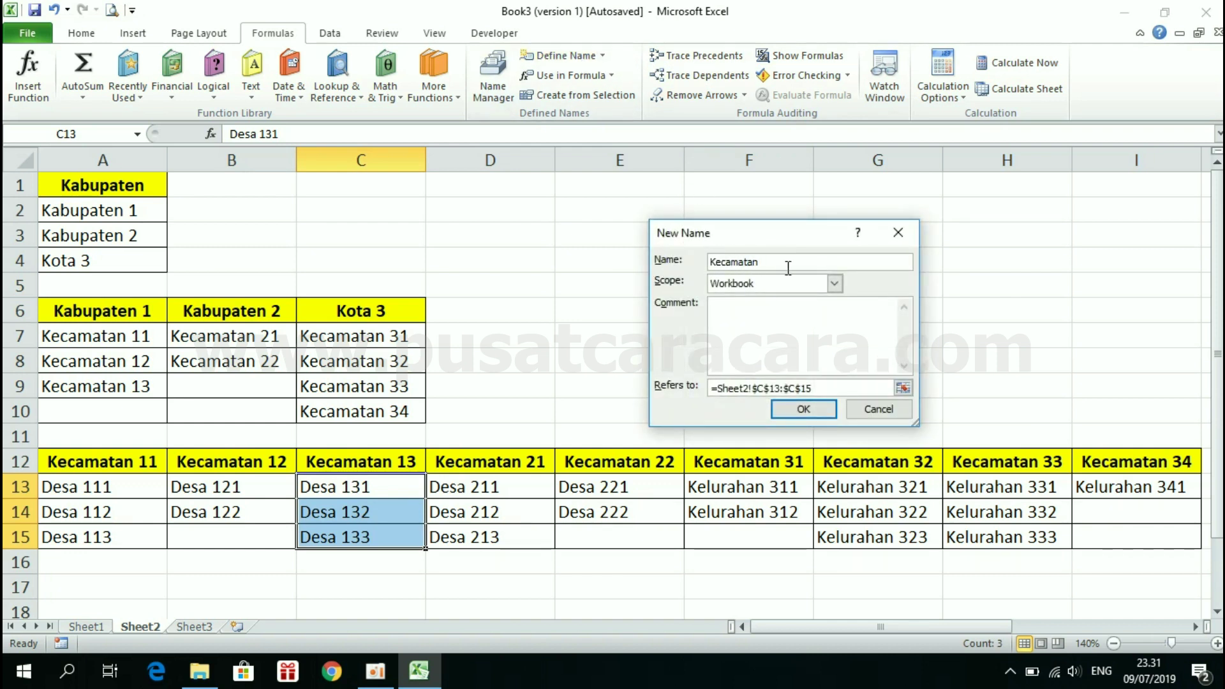
text(_13)
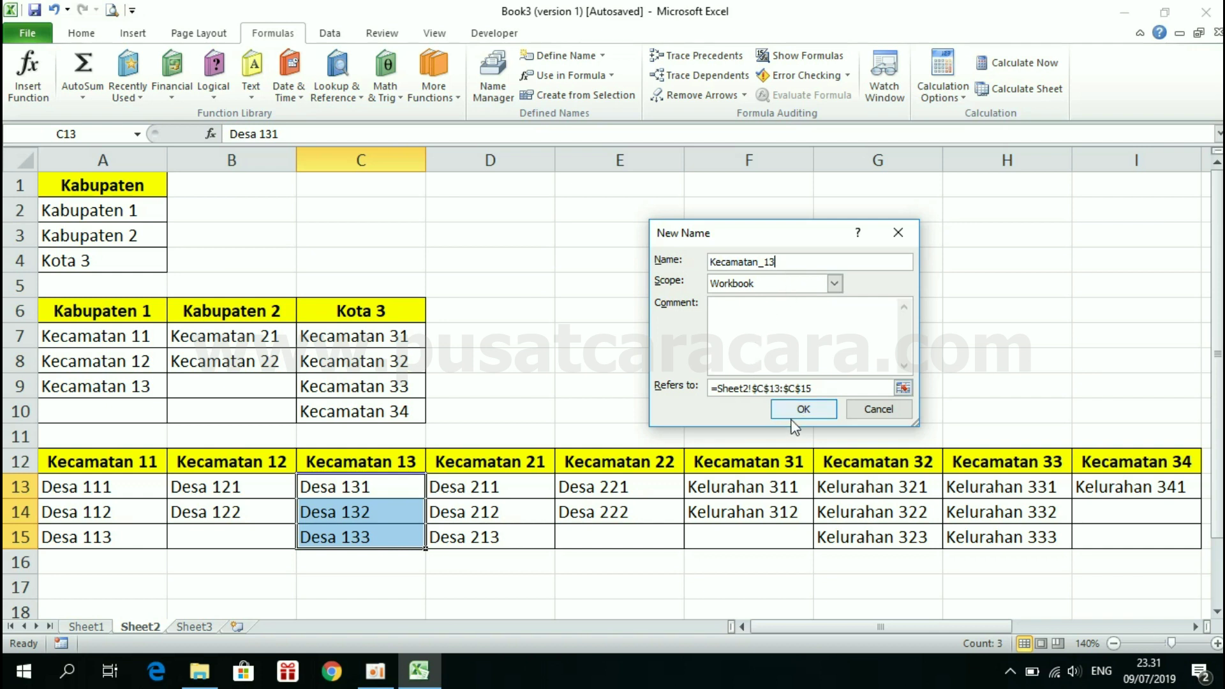
click(797, 410)
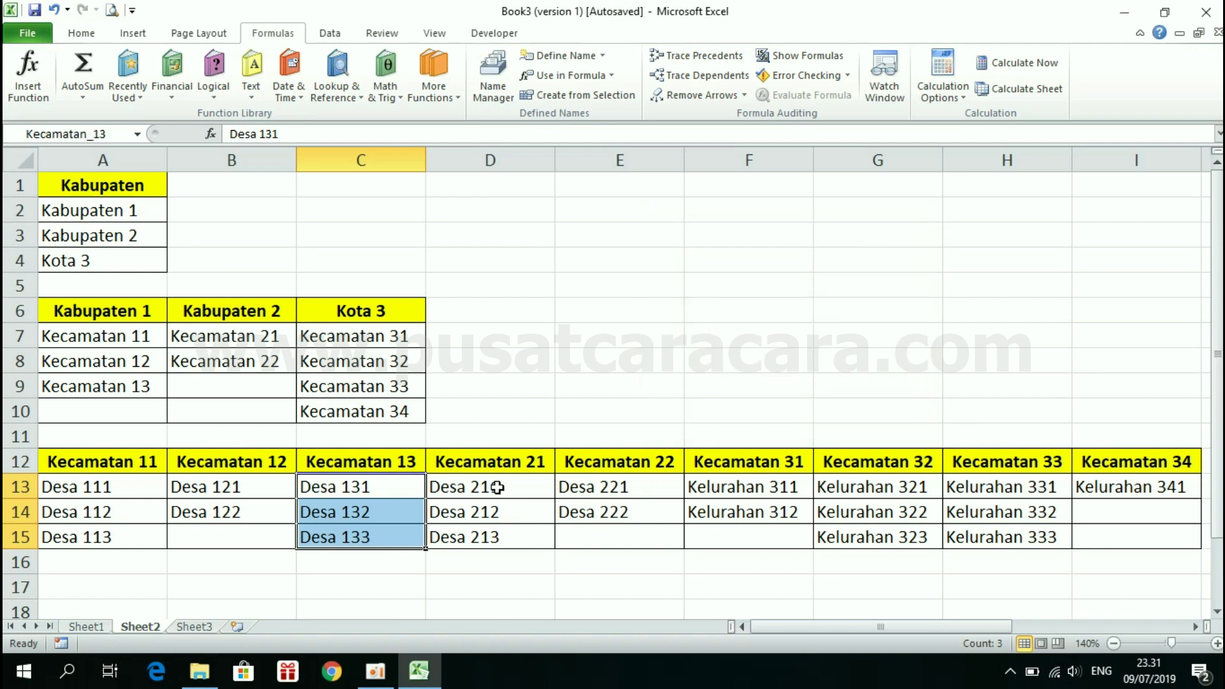
drag(499, 486, 500, 533)
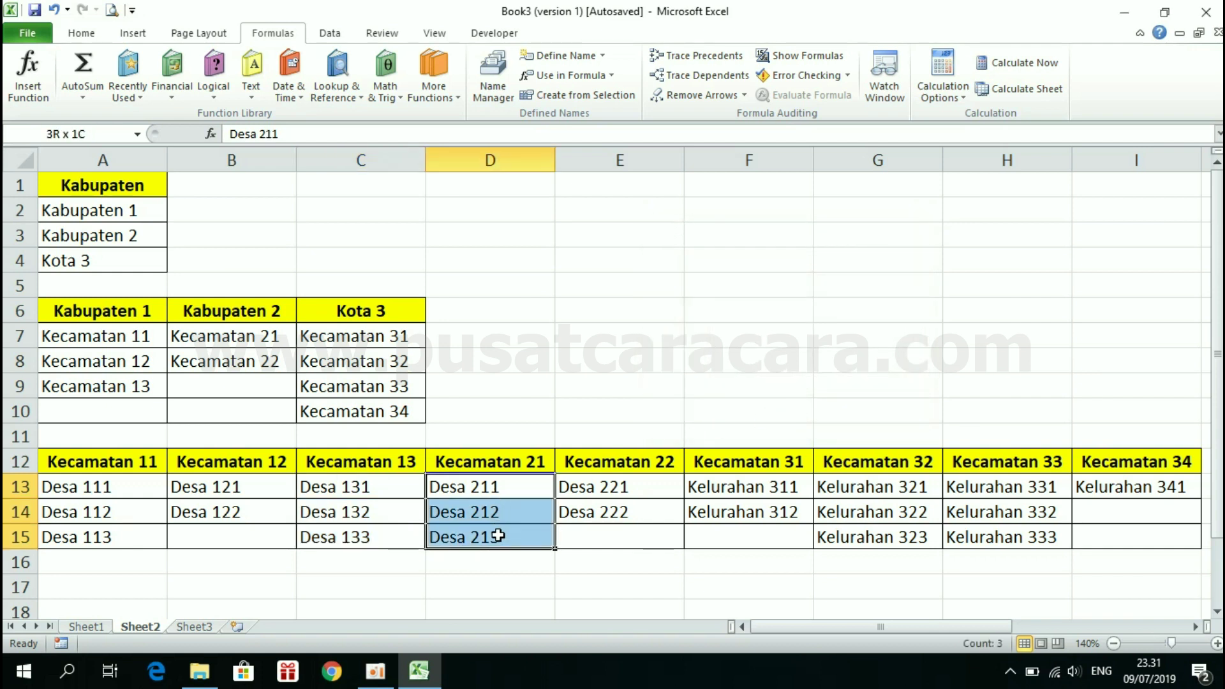
click(552, 56)
text(Kecamatan_21)
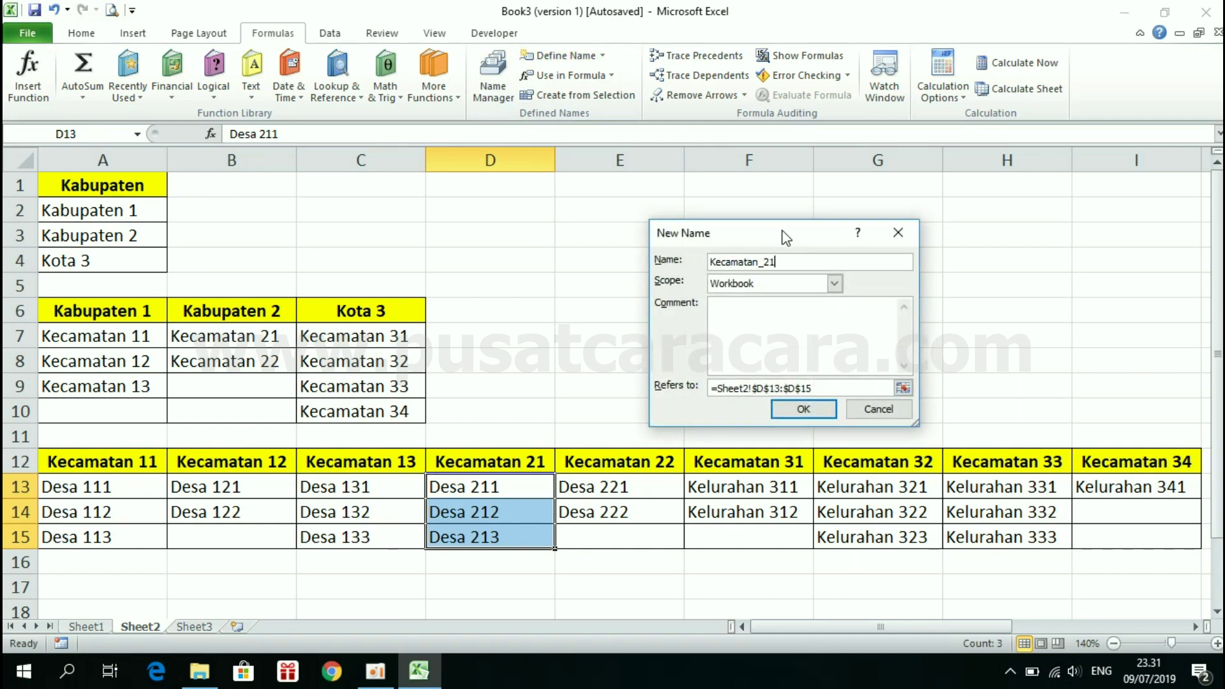
click(803, 409)
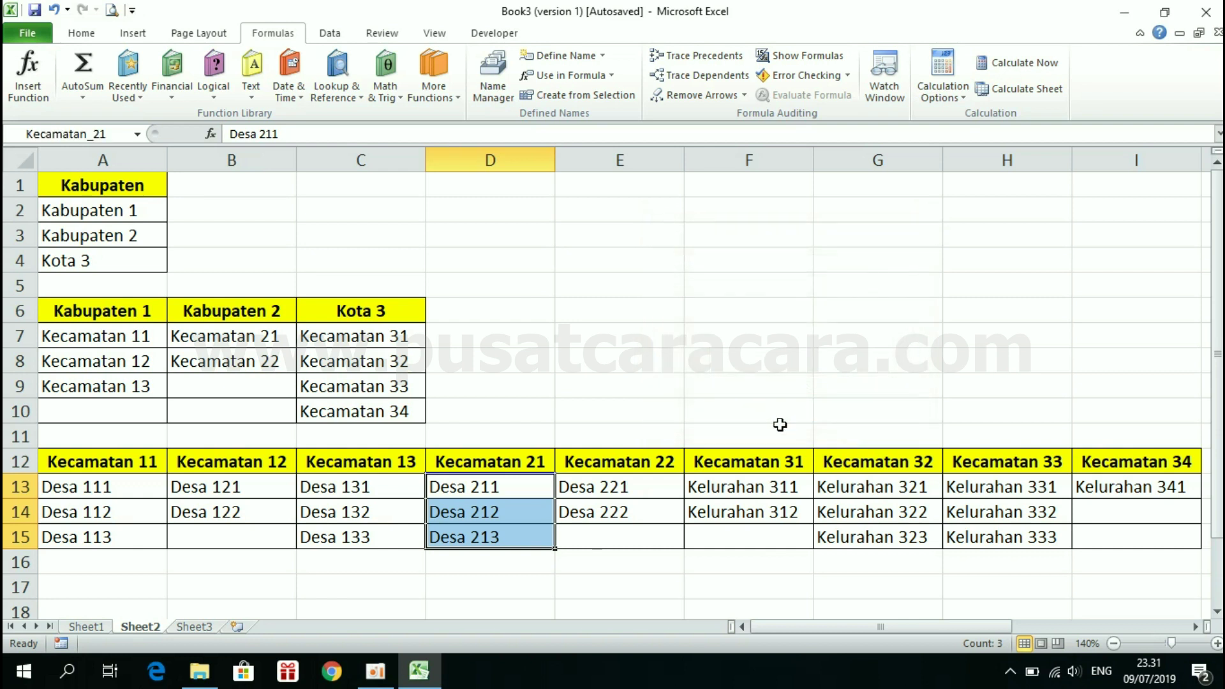
drag(597, 497, 601, 510)
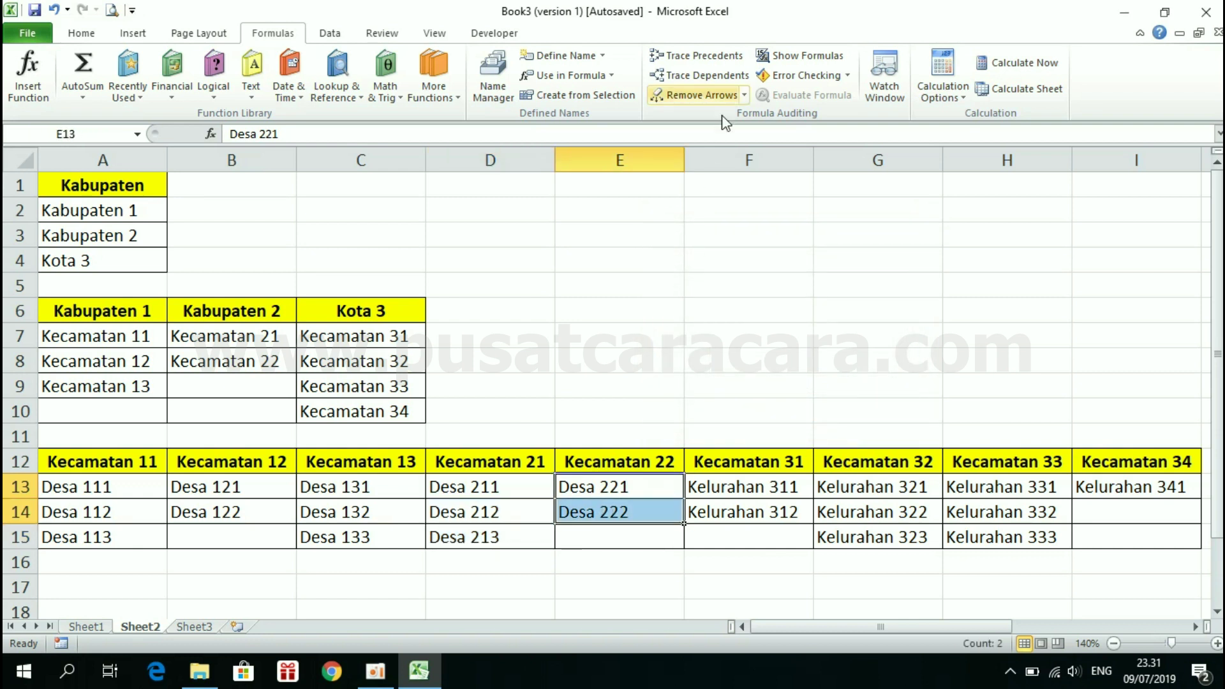
- Name the village lists under Kecamatan 22 and 31 as Kecamatan_22 and Kecamatan_31
click(577, 56)
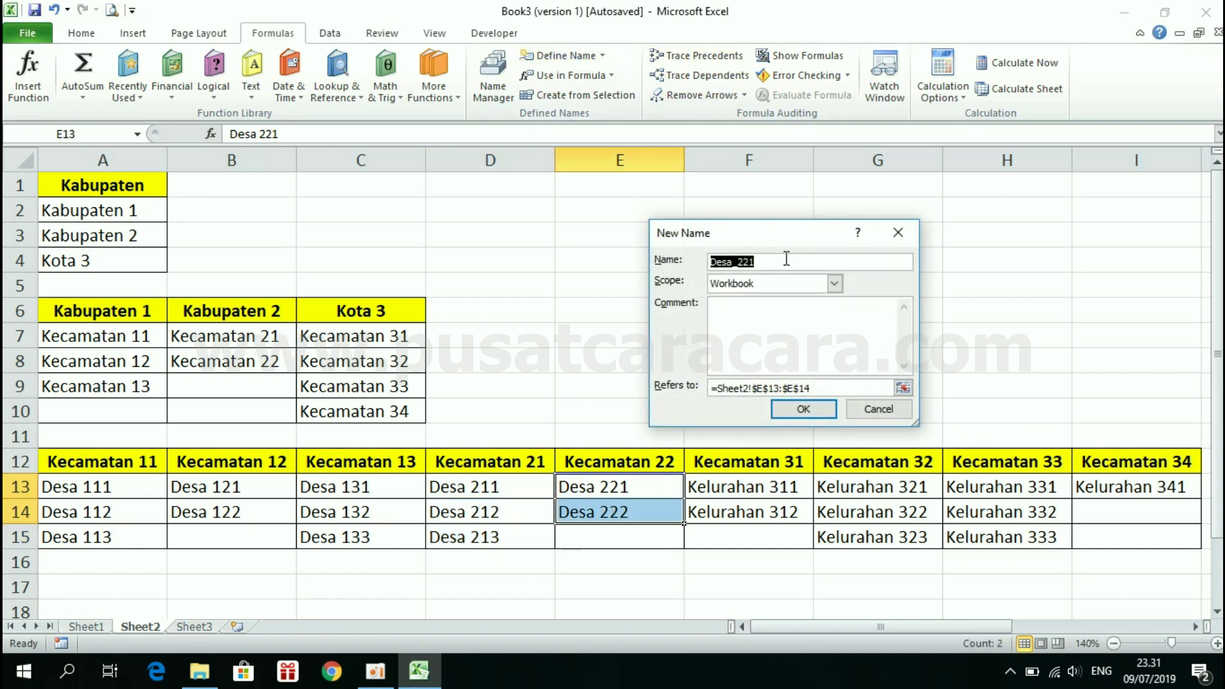
text(Kecamatan)
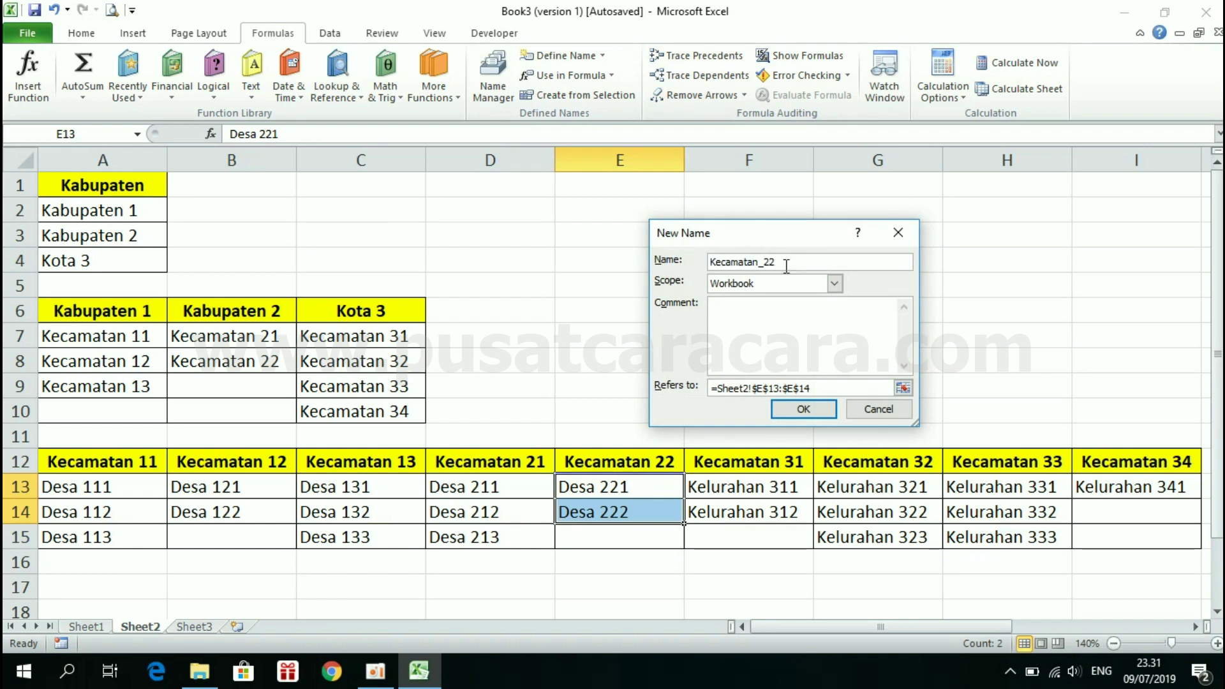
click(801, 414)
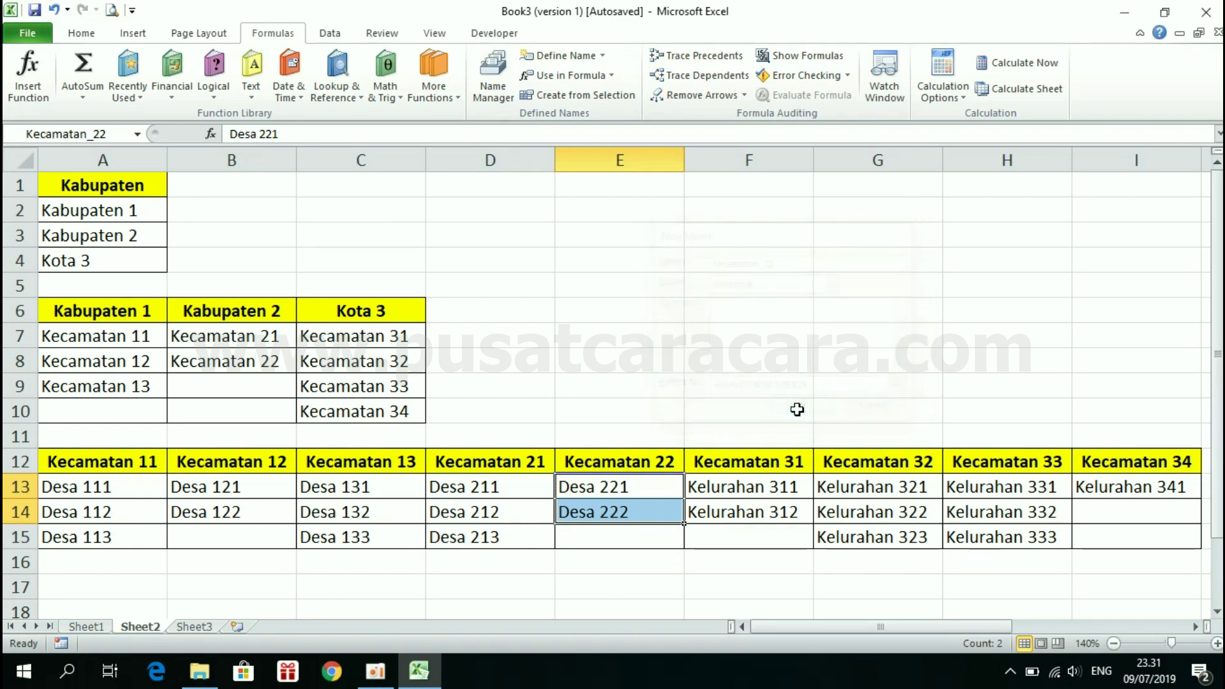
drag(748, 488, 746, 507)
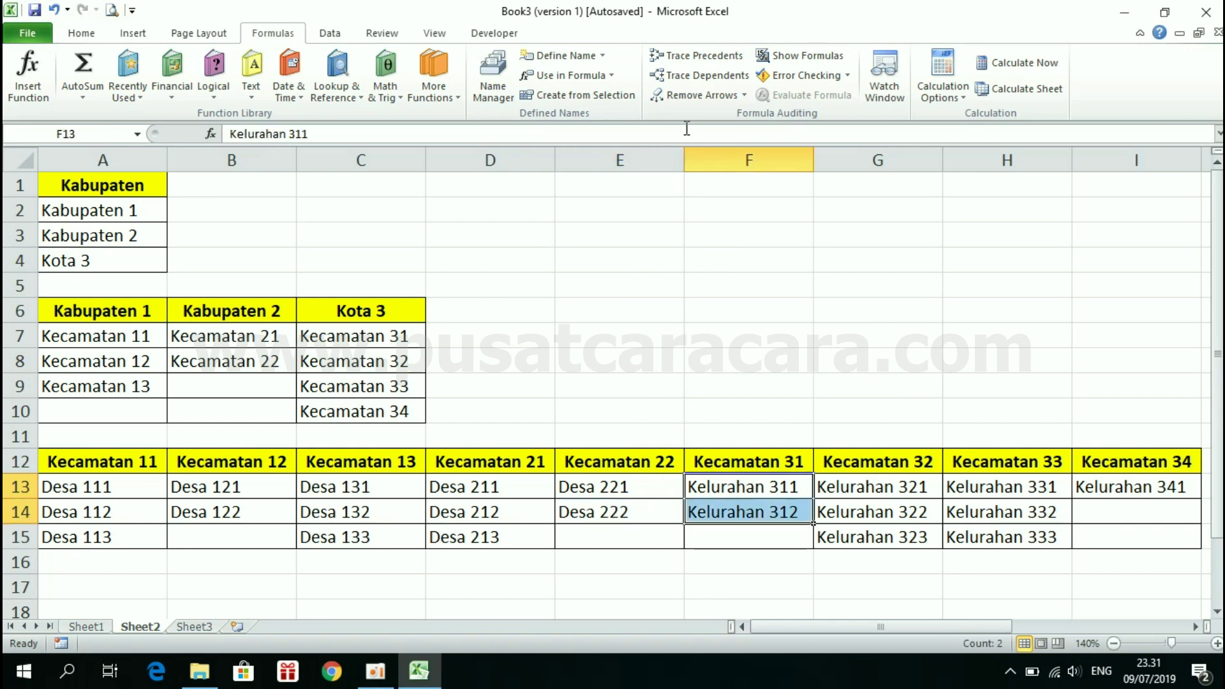
click(565, 57)
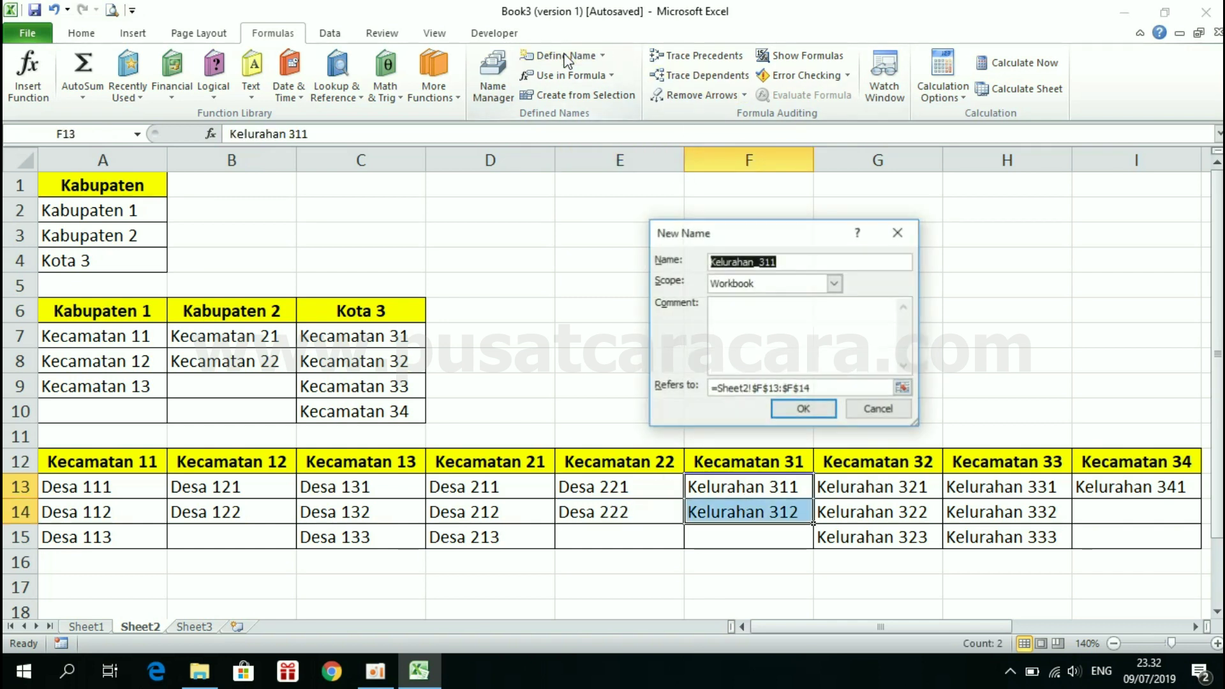
text(Kecamat)
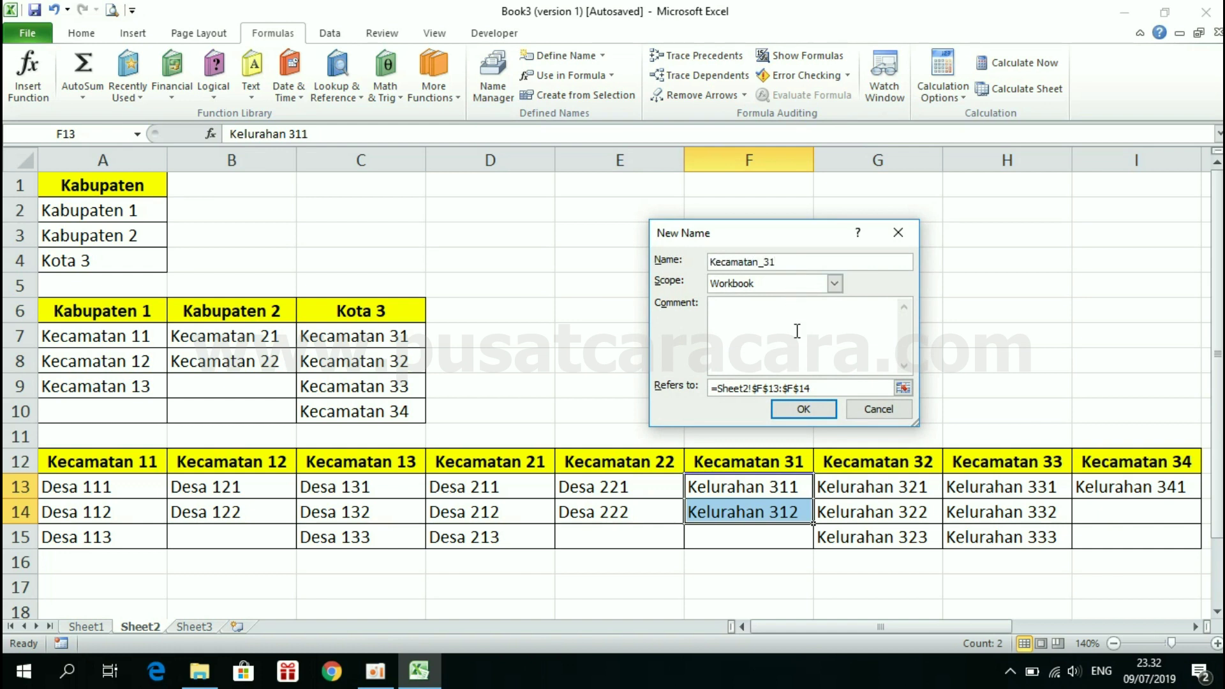
click(804, 411)
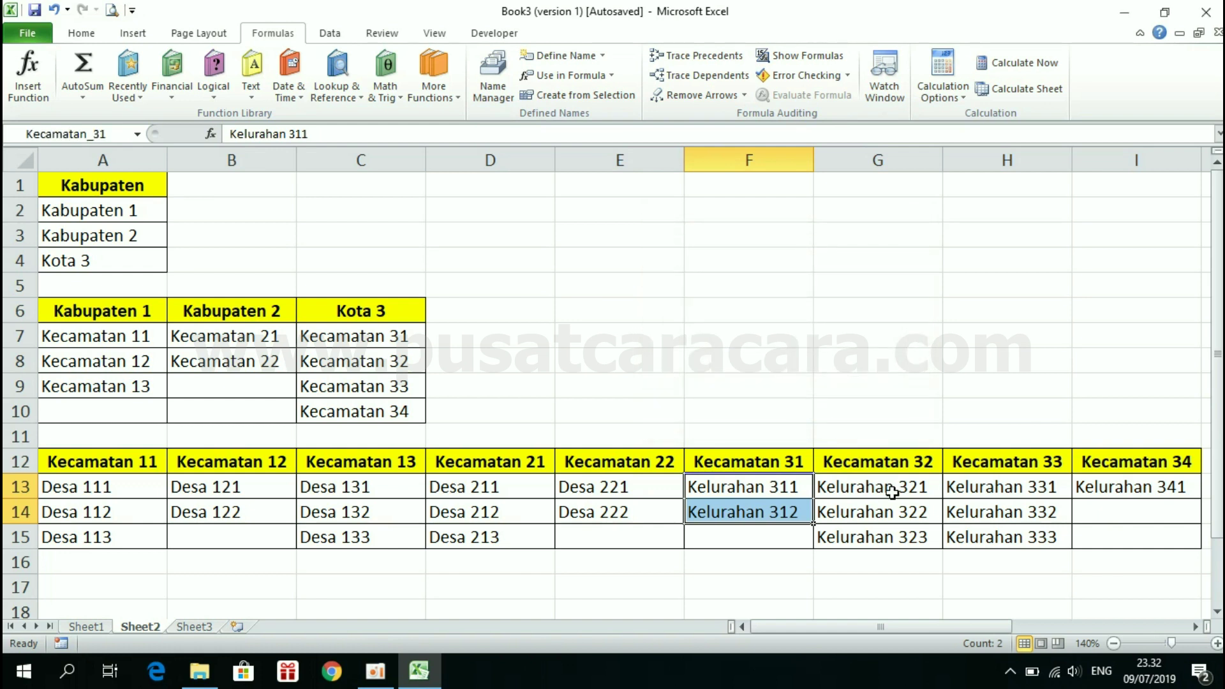
- Name Kelurahan 321–323 in G13:G15 Kecamatan_32 and Kelurahan 331–333 in H13:H15 Kecamatan_33
drag(892, 491, 896, 533)
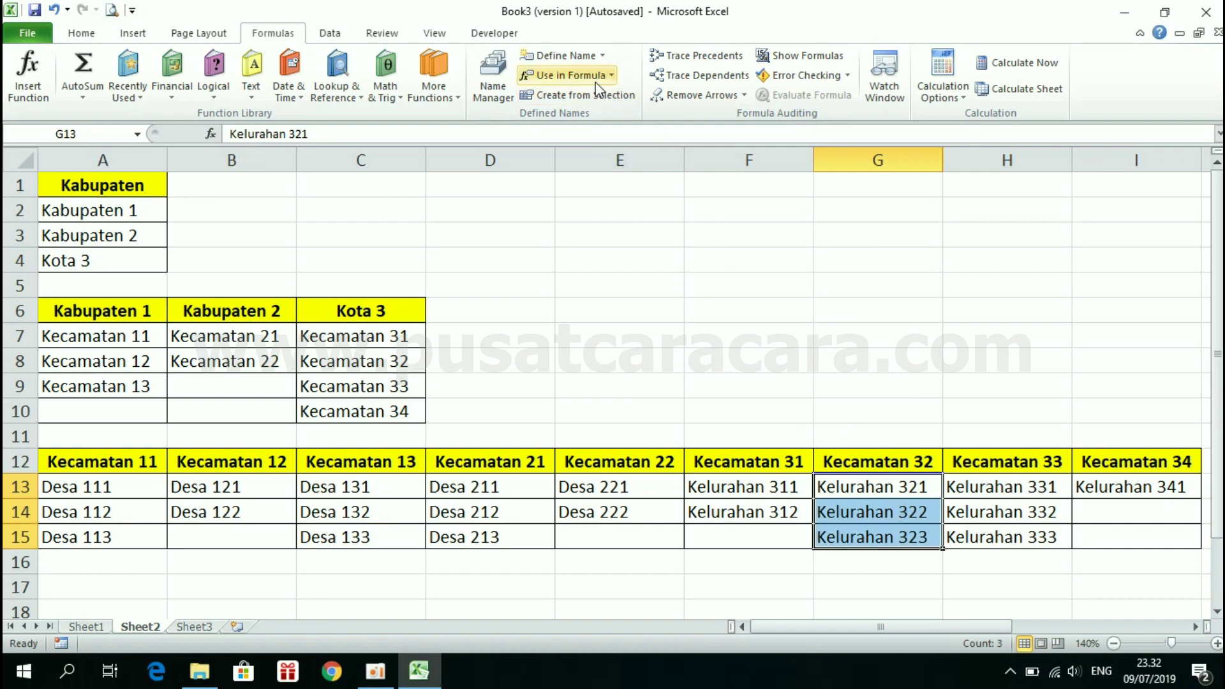
click(578, 58)
text(Kecamatan_)
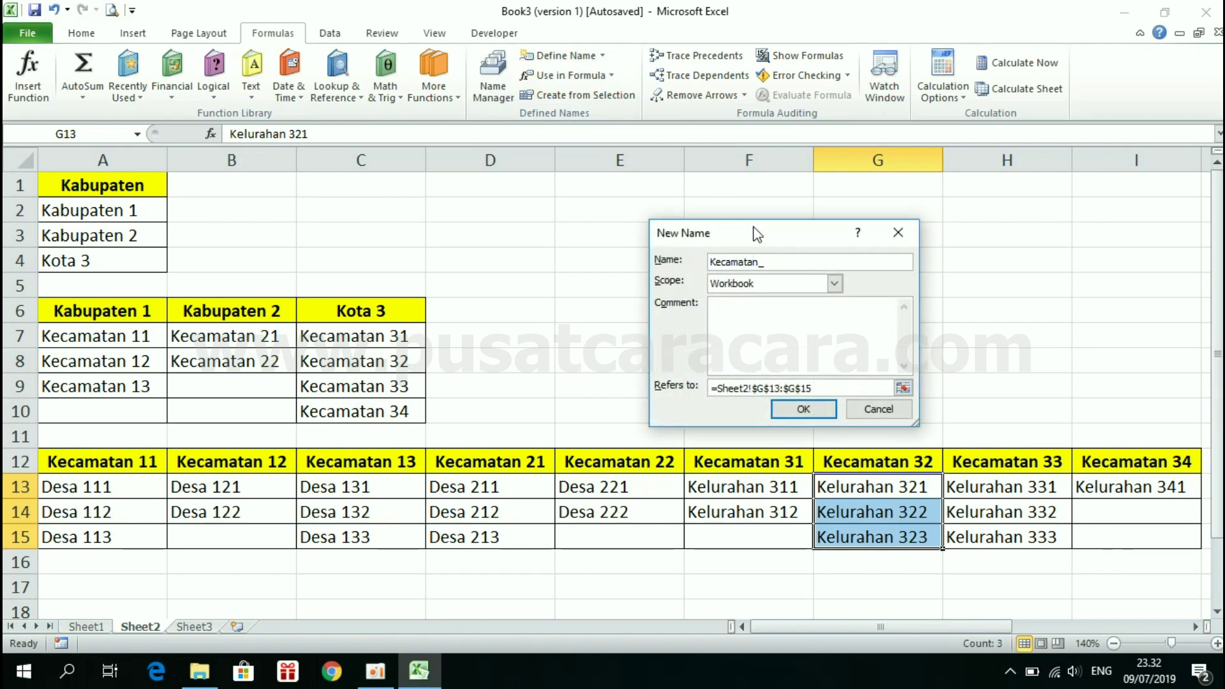
text(32)
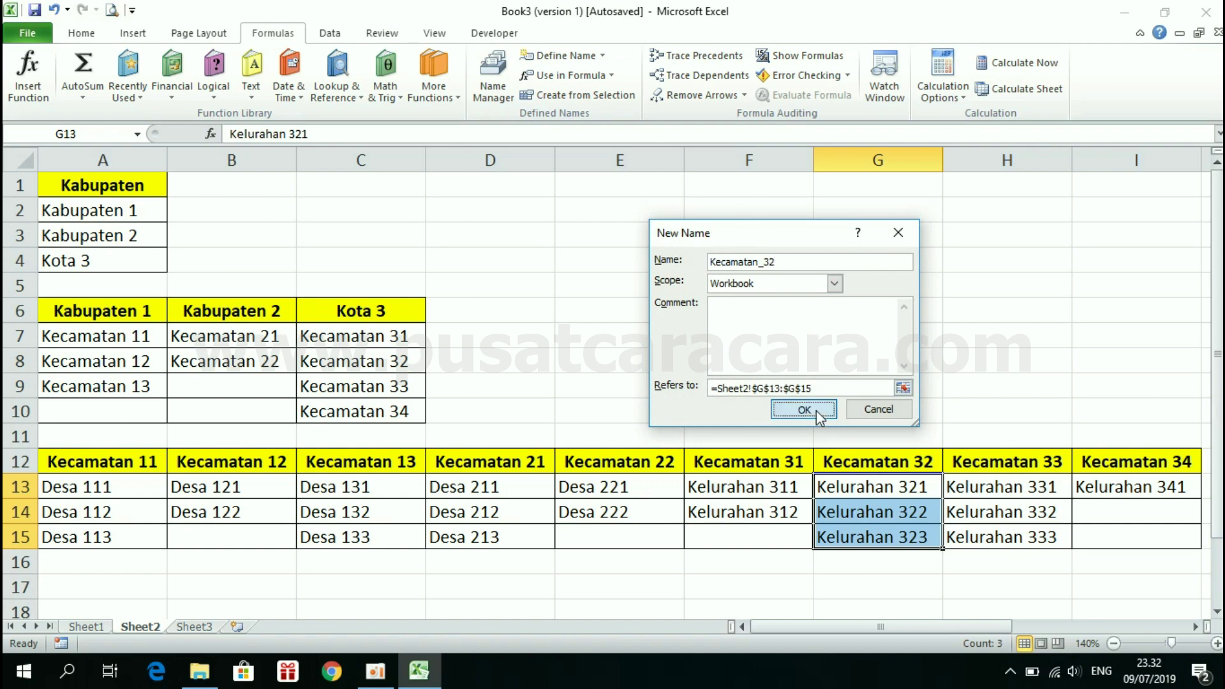
click(817, 411)
drag(1016, 491, 1017, 537)
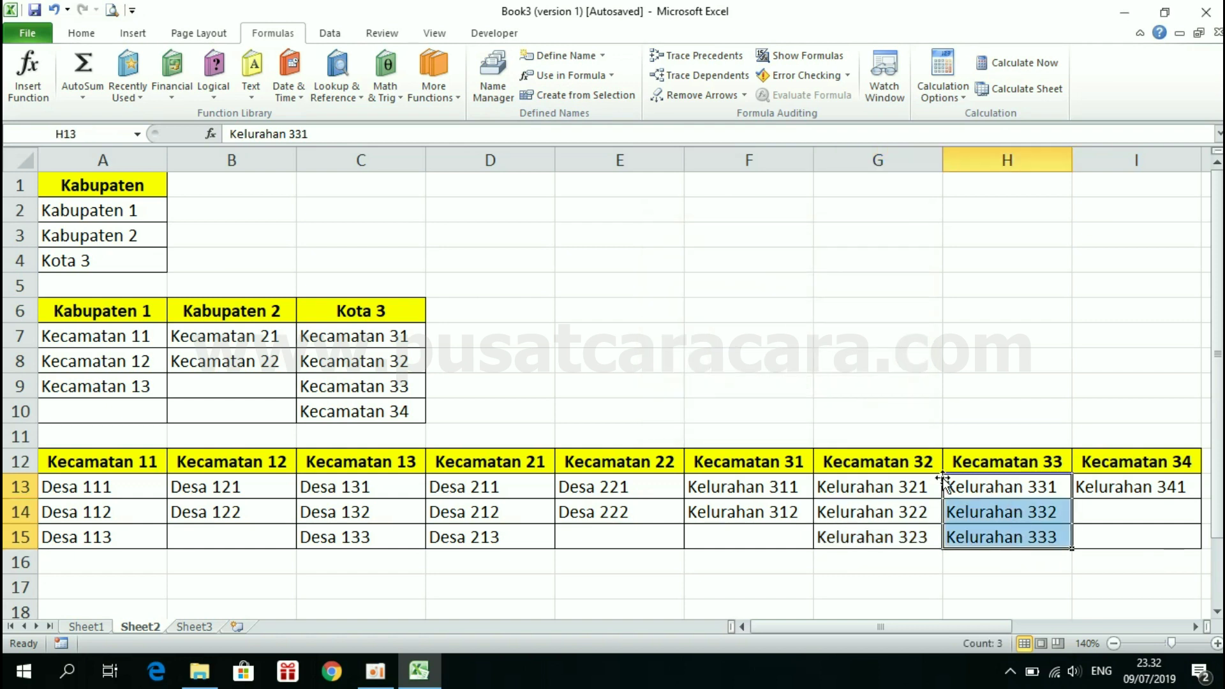
click(570, 60)
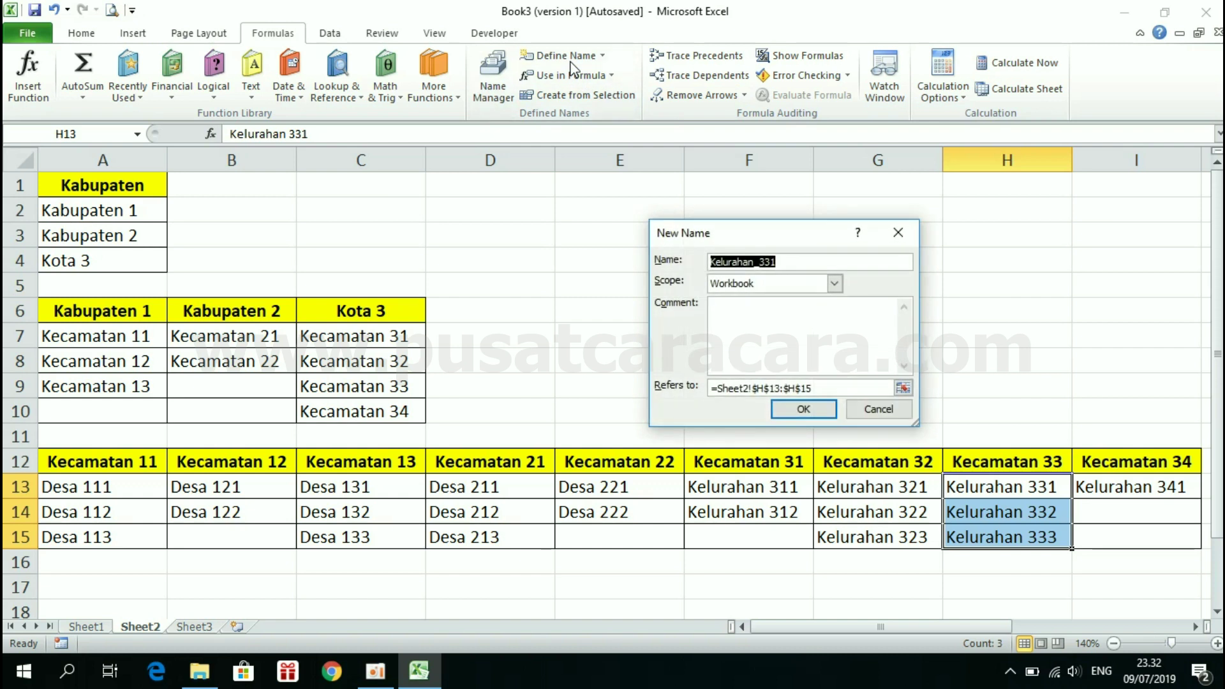
text(Ke)
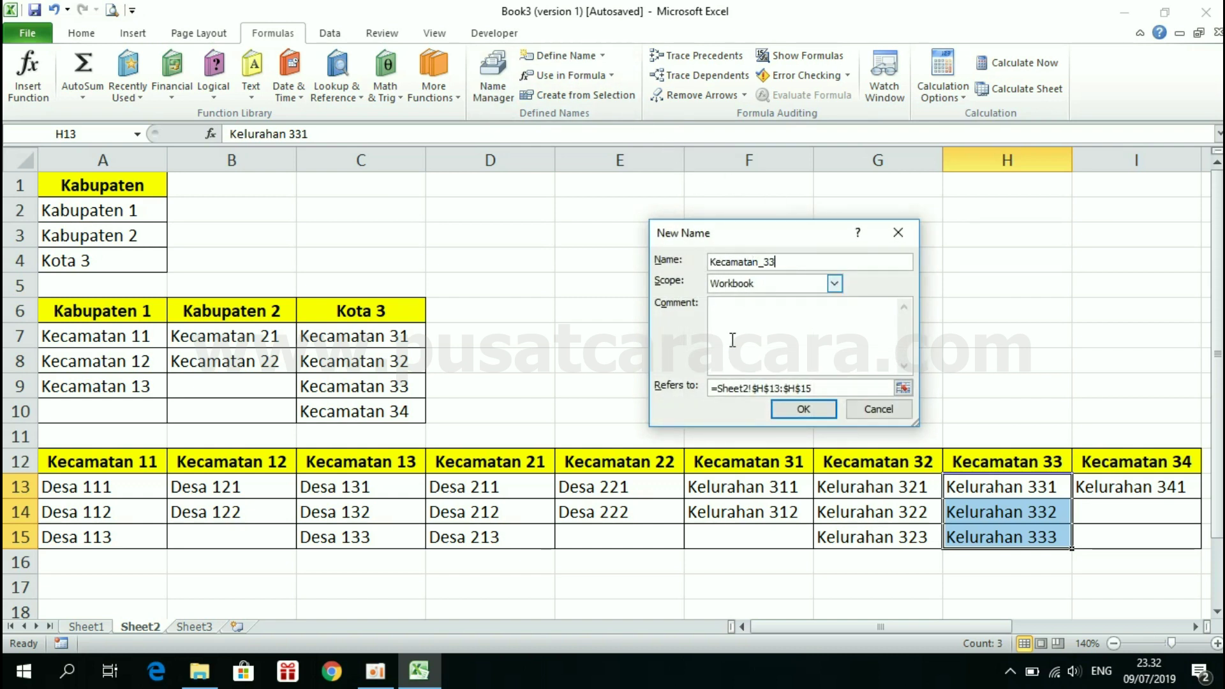
click(798, 409)
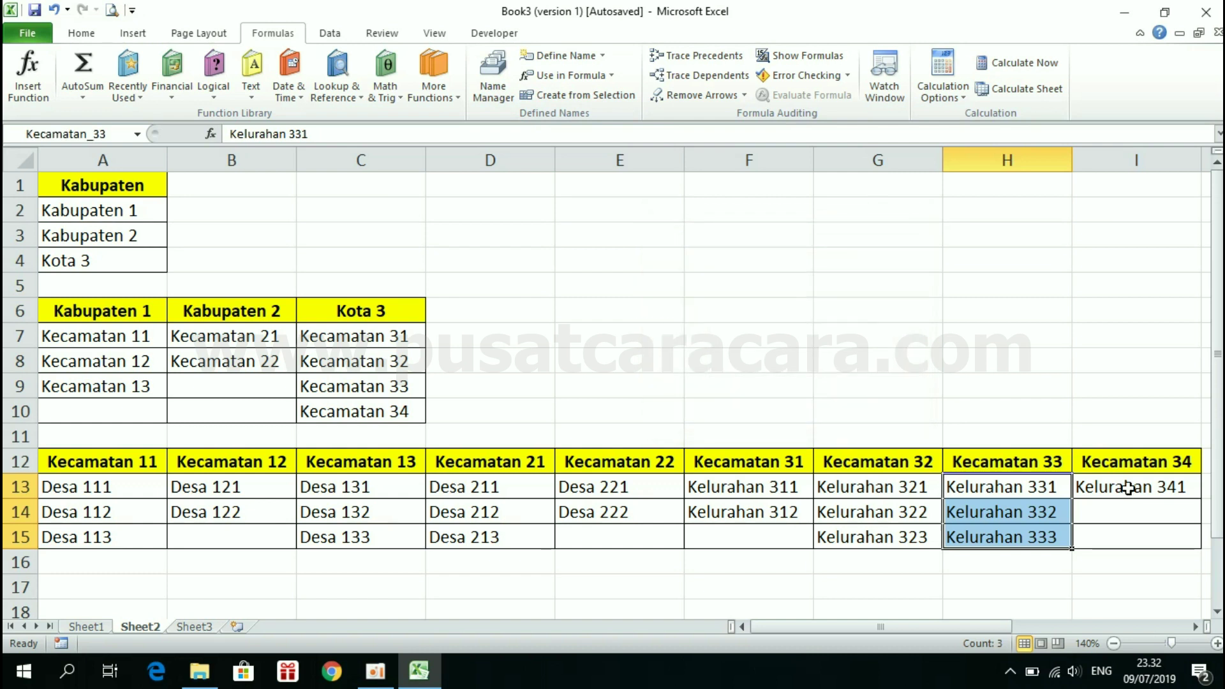
- Name Kelurahan 341 in I13 as Kecamatan_34 and return to Sheet1
click(1128, 488)
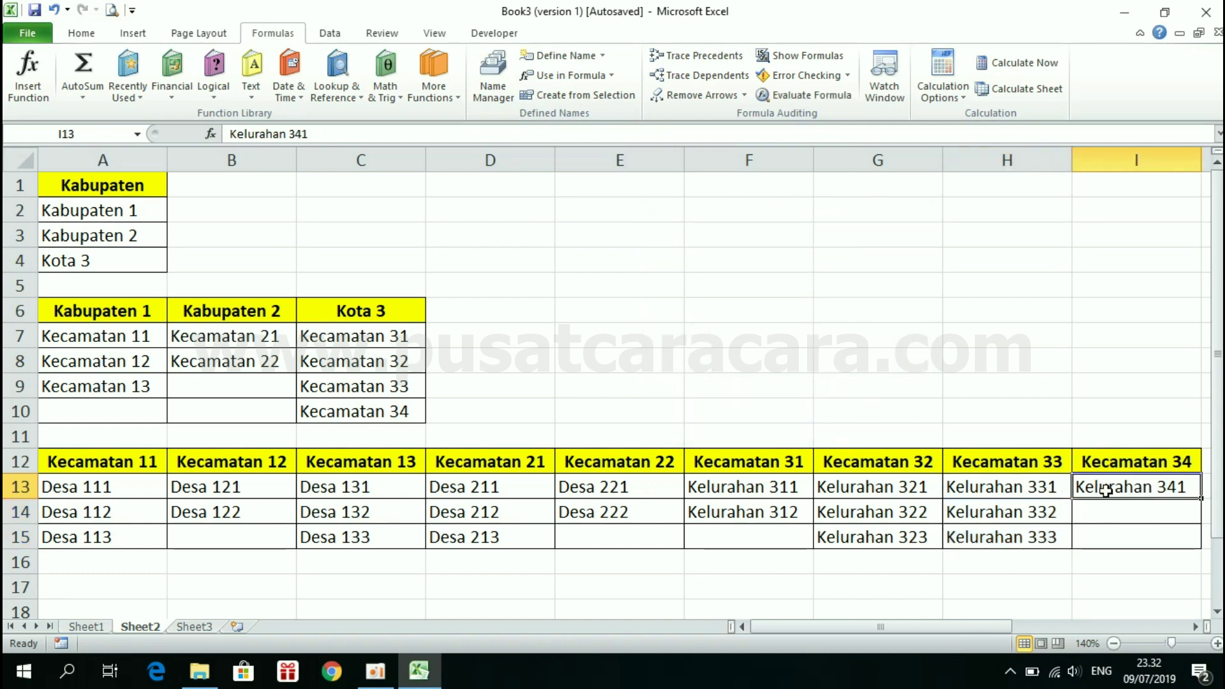
click(556, 57)
text(K)
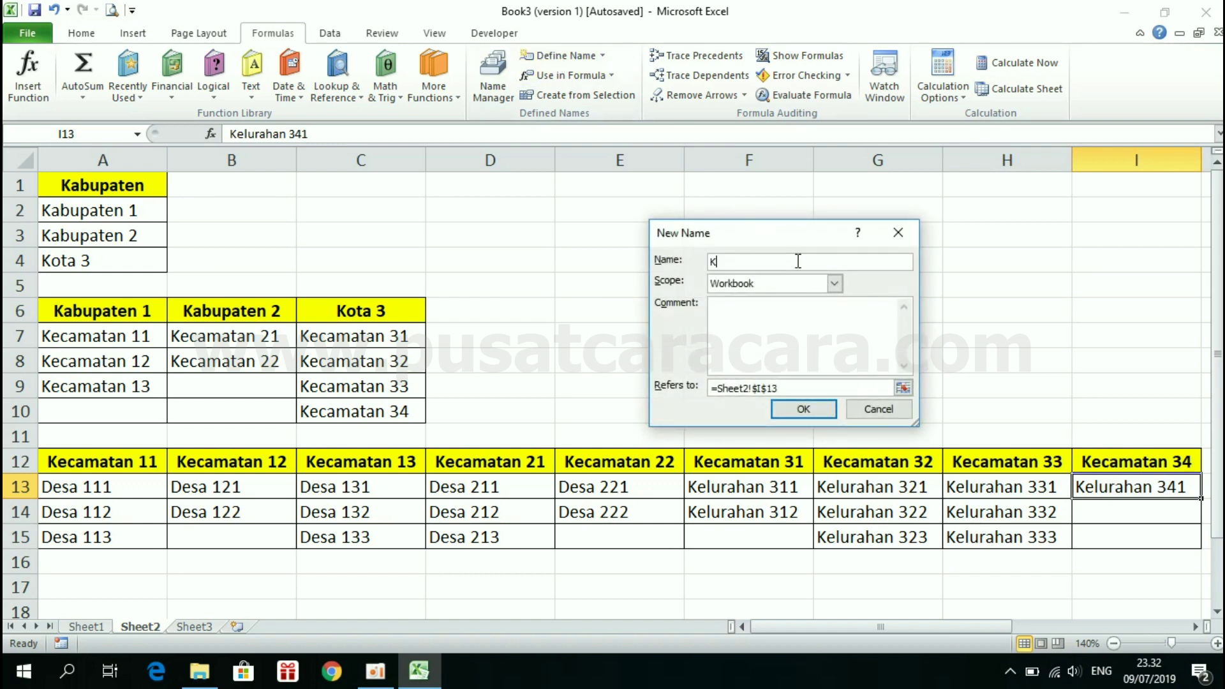
text(n_34)
click(828, 405)
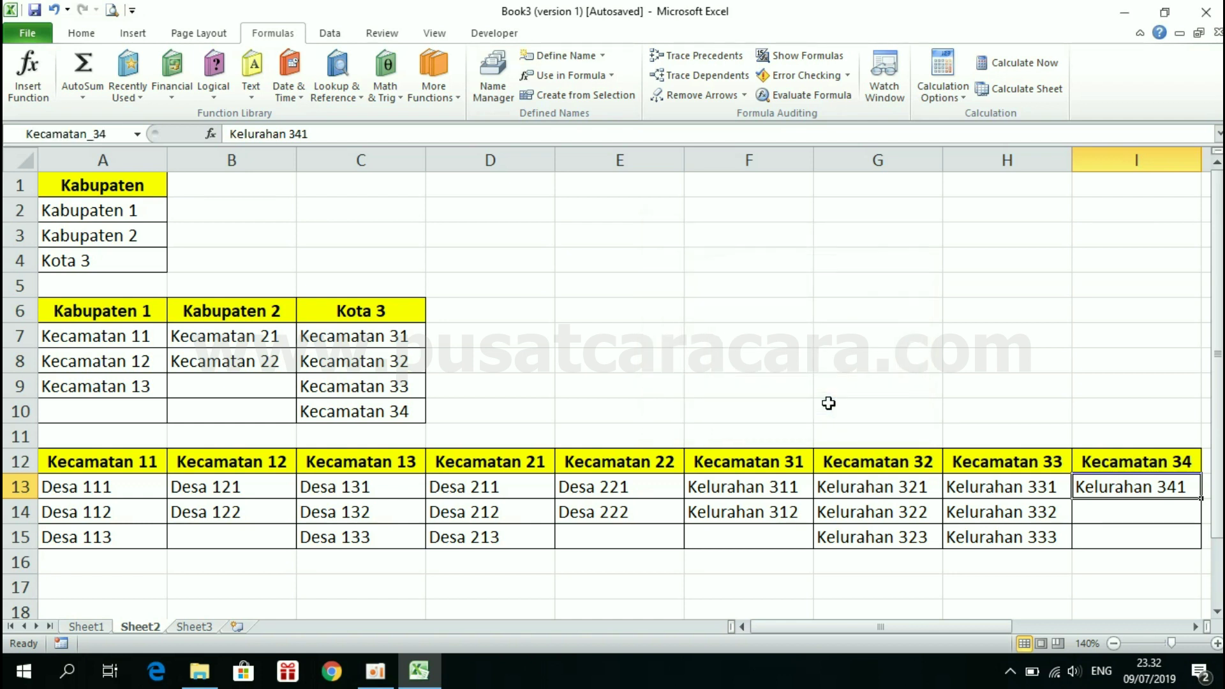
click(86, 625)
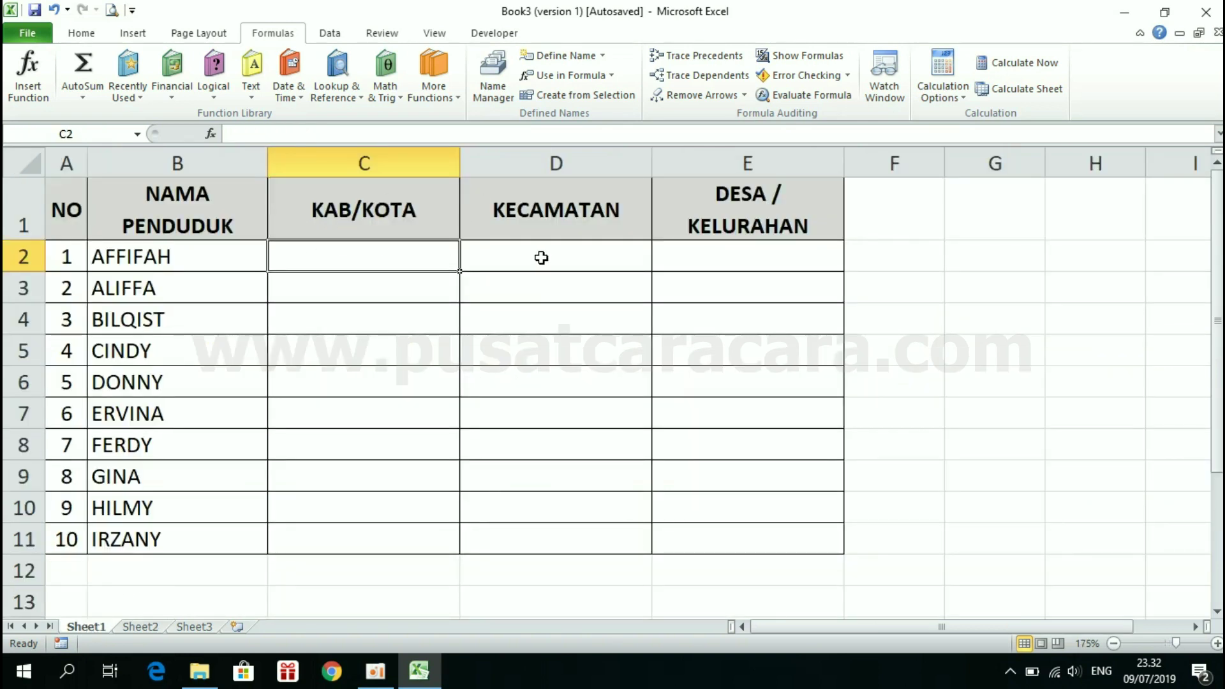
click(139, 625)
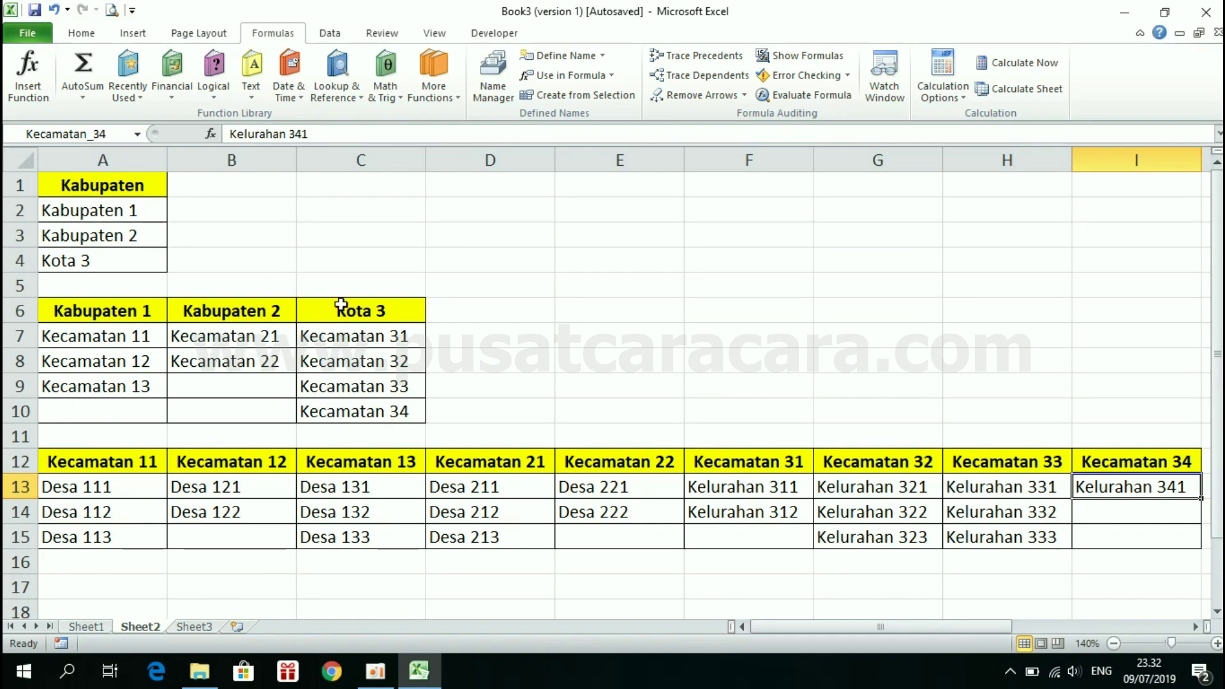
click(103, 207)
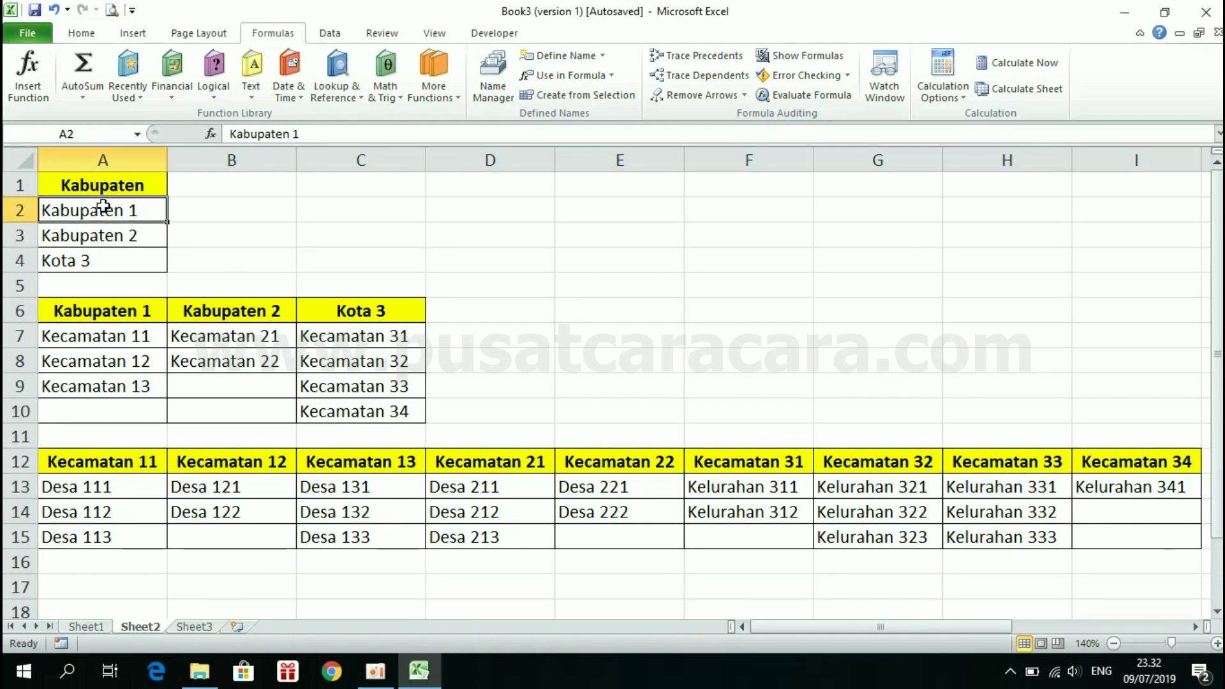
drag(103, 206, 101, 255)
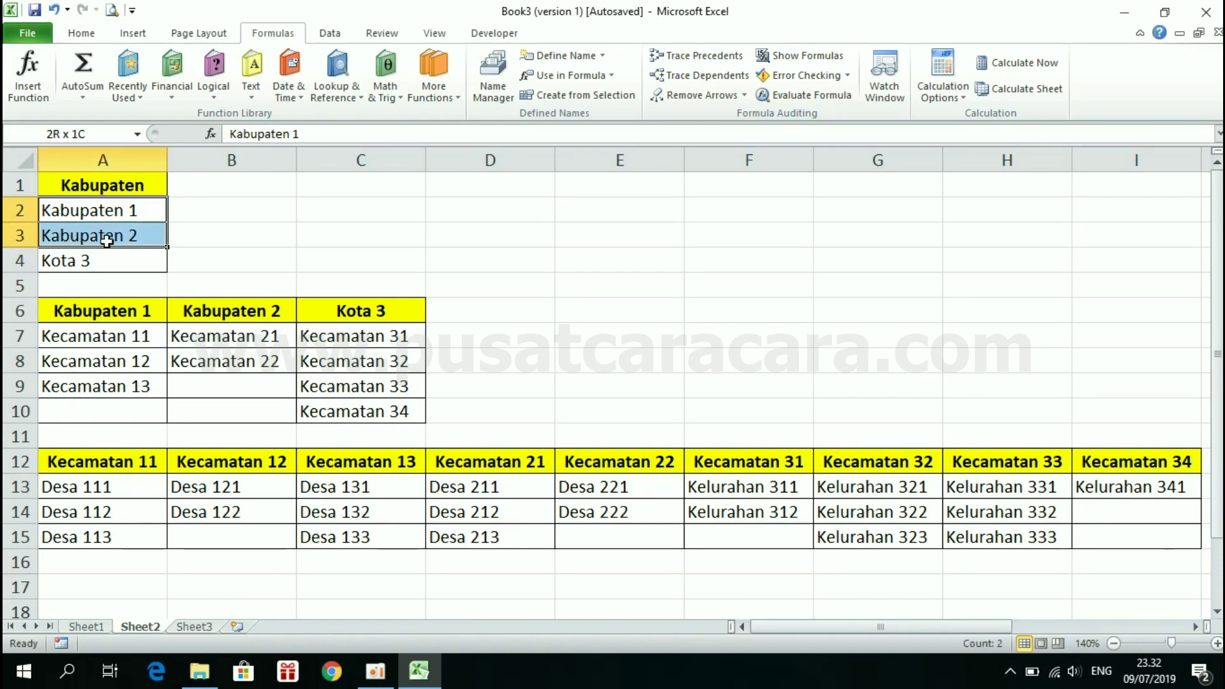
click(121, 336)
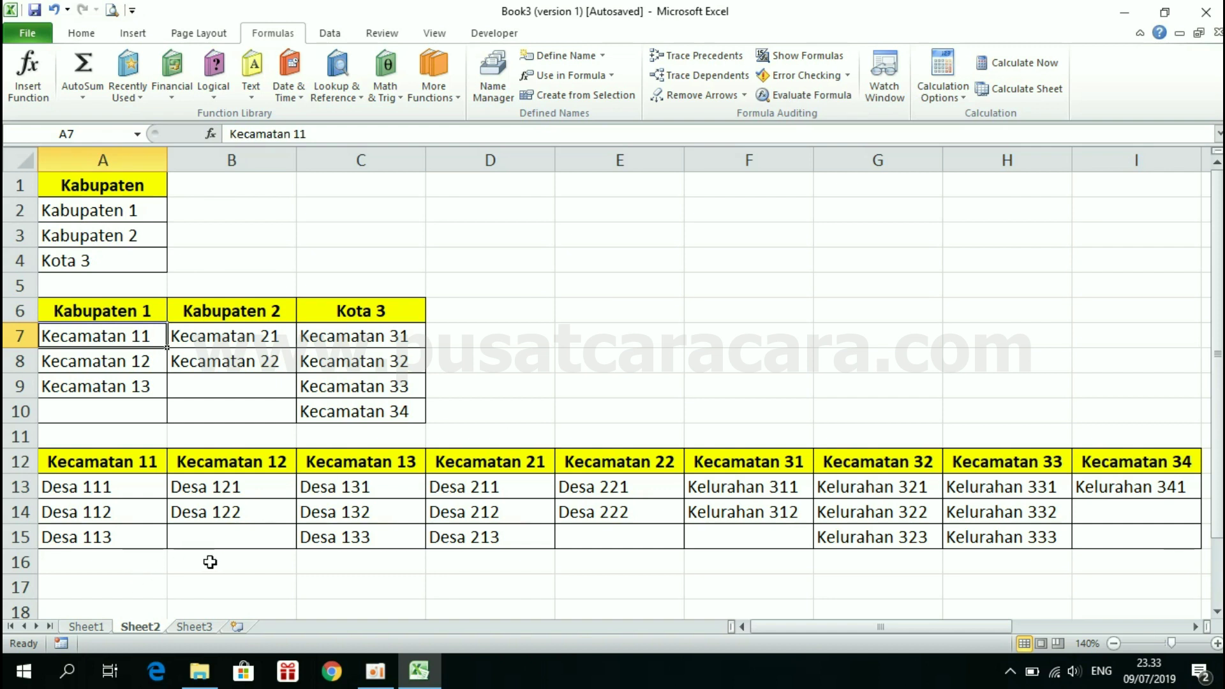
click(82, 626)
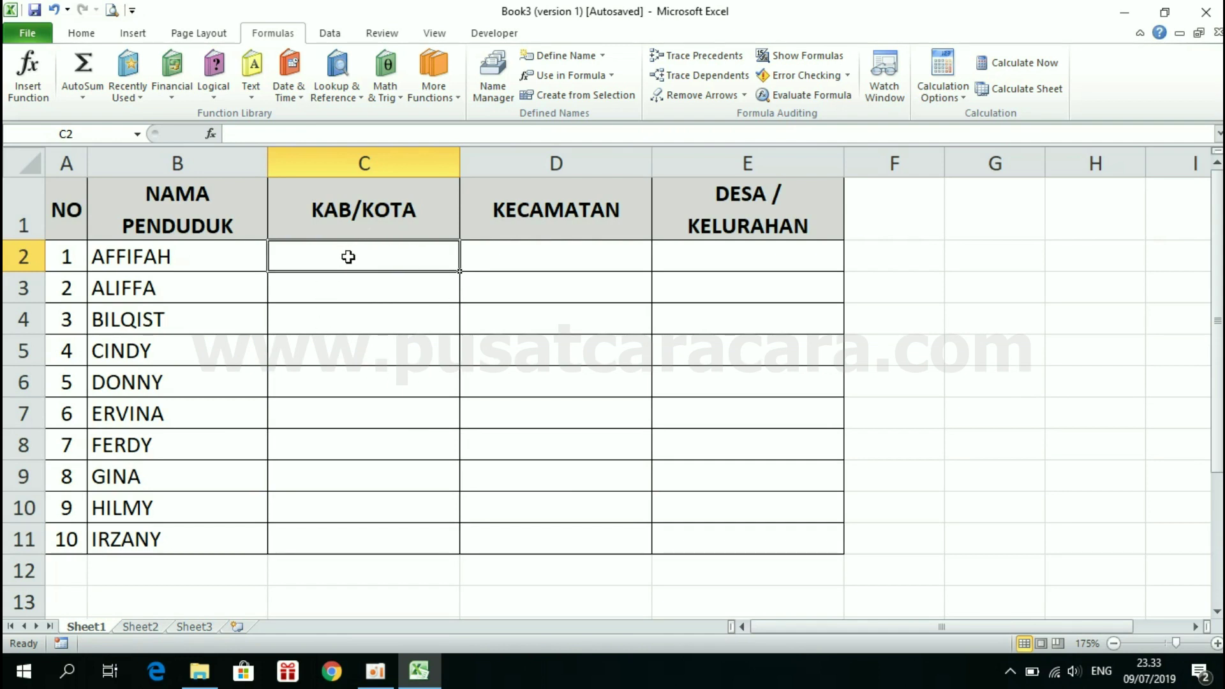
- Add List validation with source =Kabupaten to C2 and check its dropdown choices
click(329, 35)
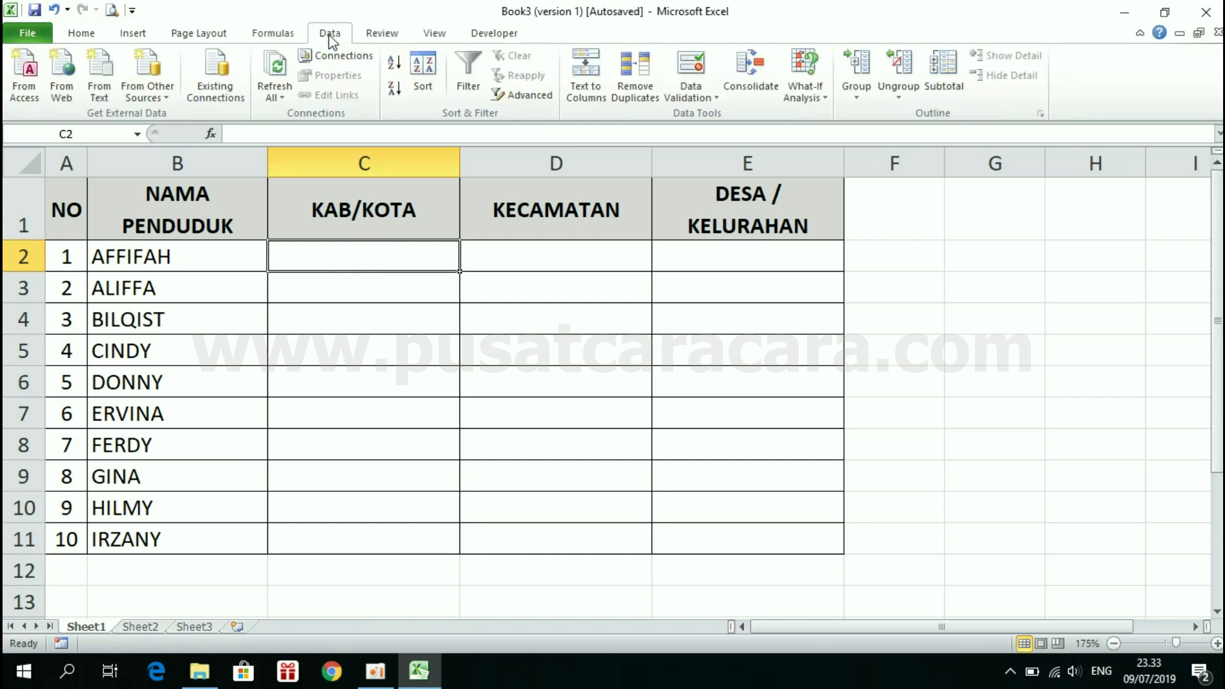
click(693, 64)
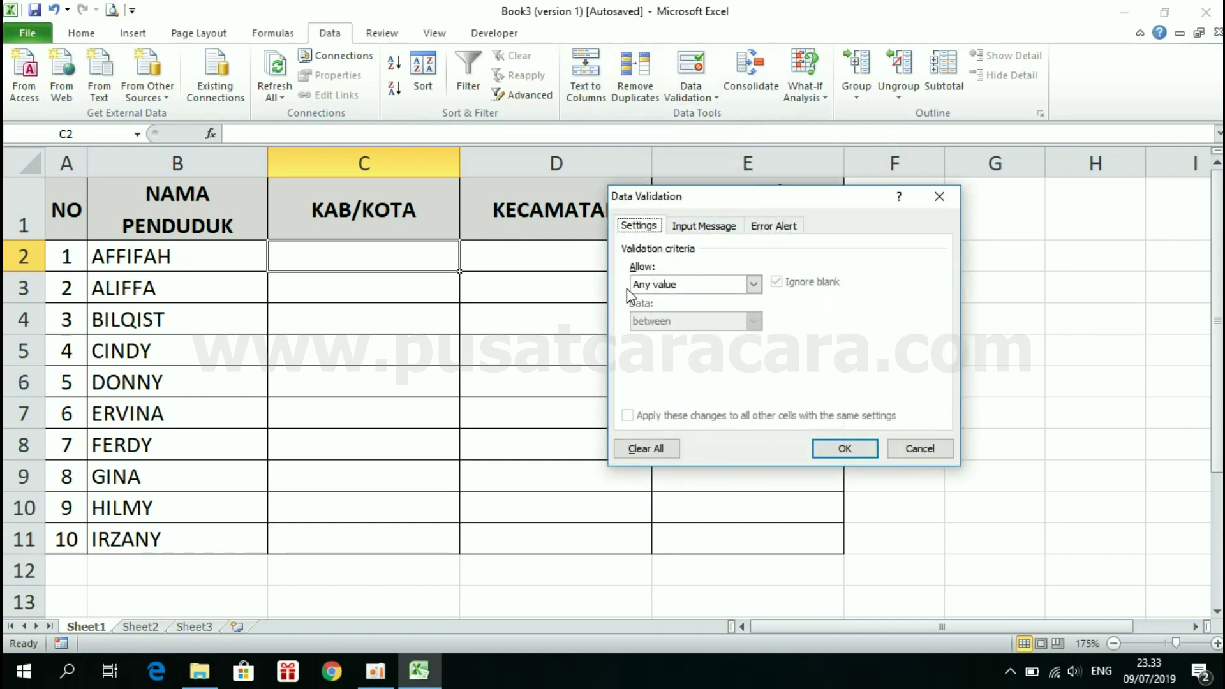
click(650, 285)
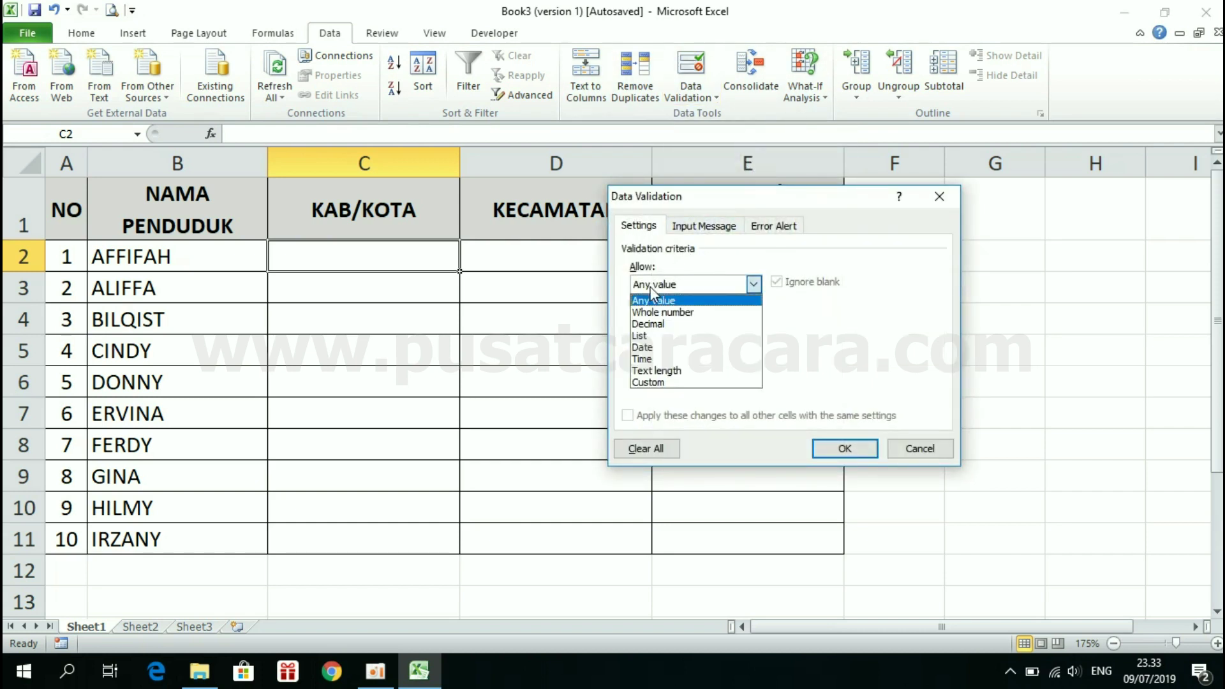
click(667, 336)
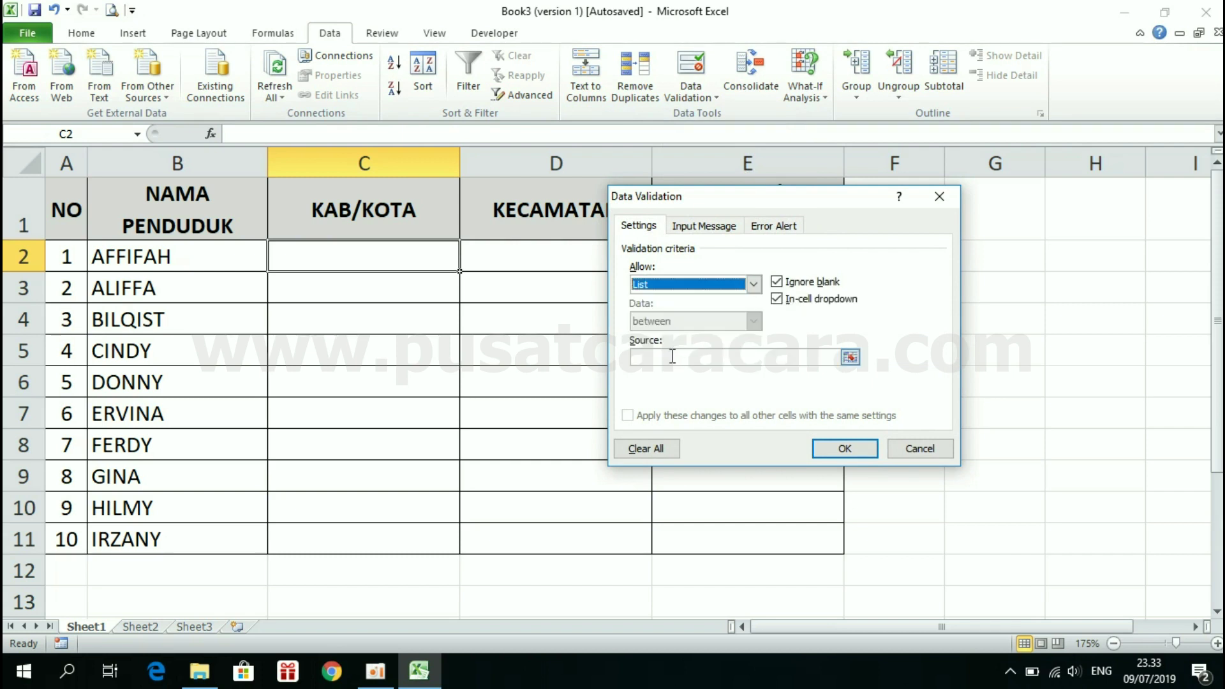
click(672, 358)
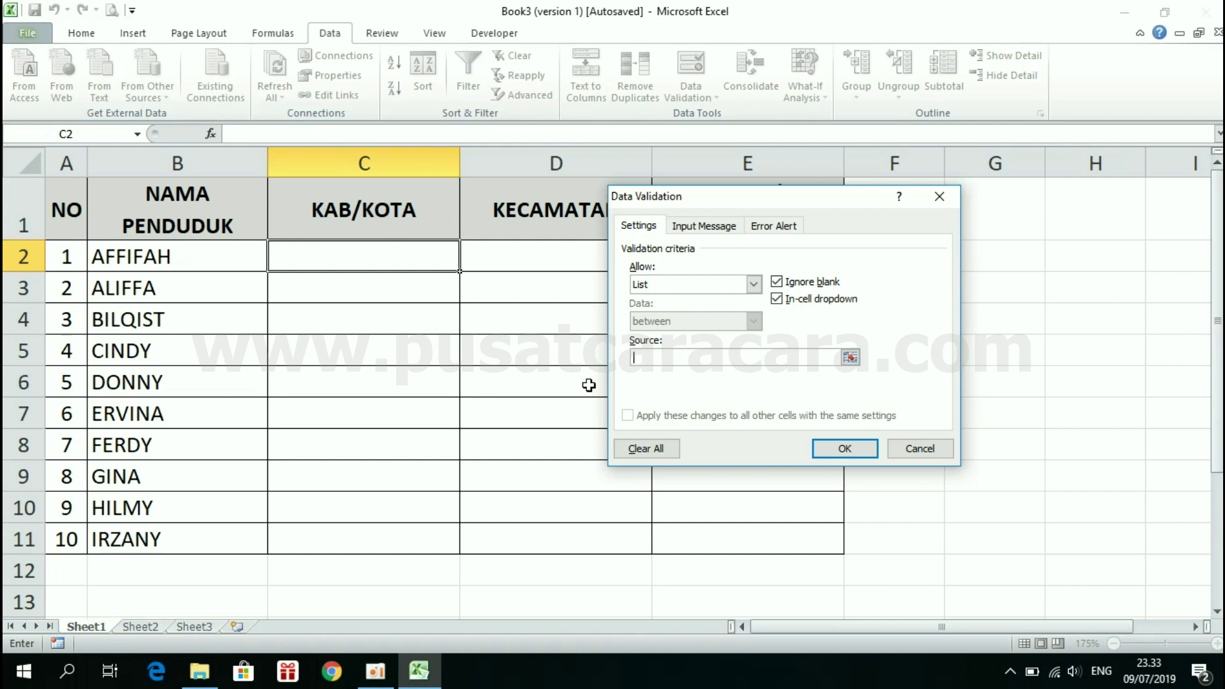
text(=)
text(Kabu)
text(paten)
click(838, 442)
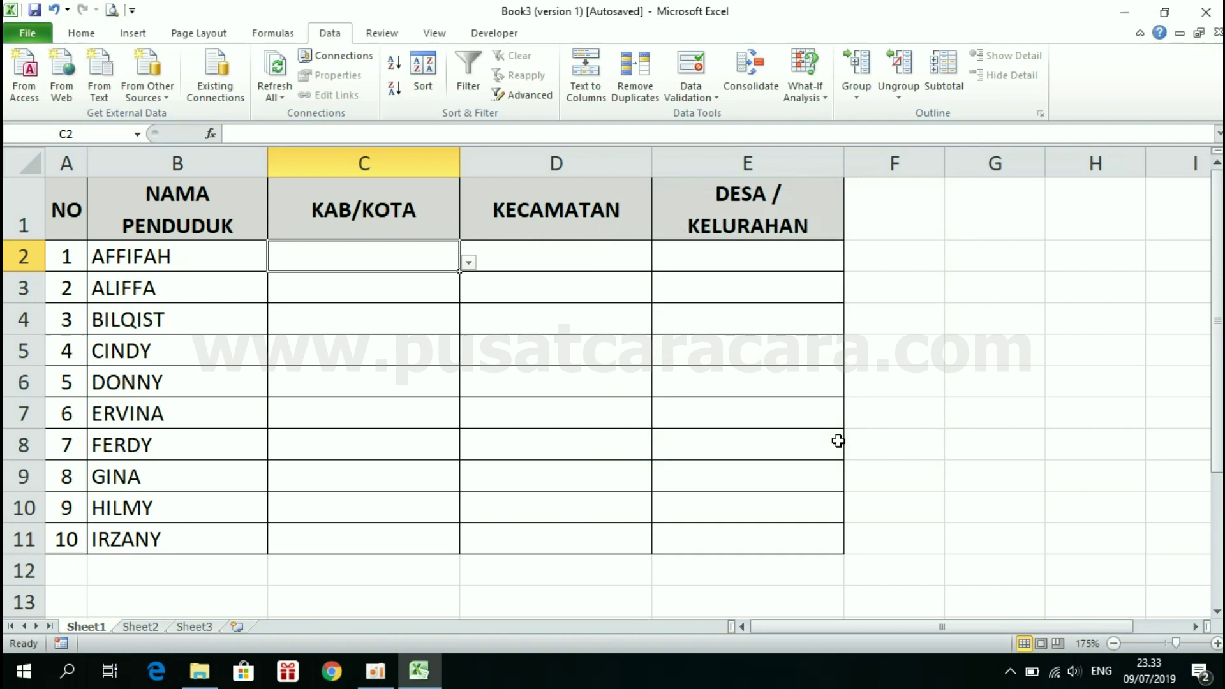
click(469, 262)
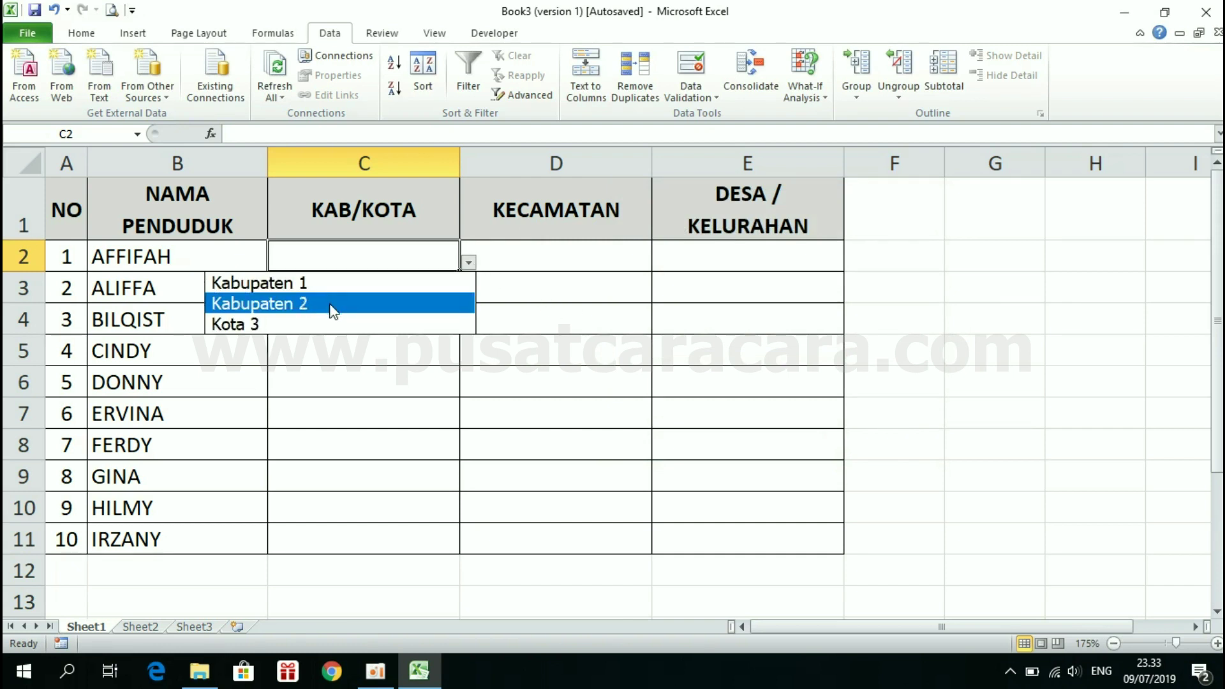
click(548, 251)
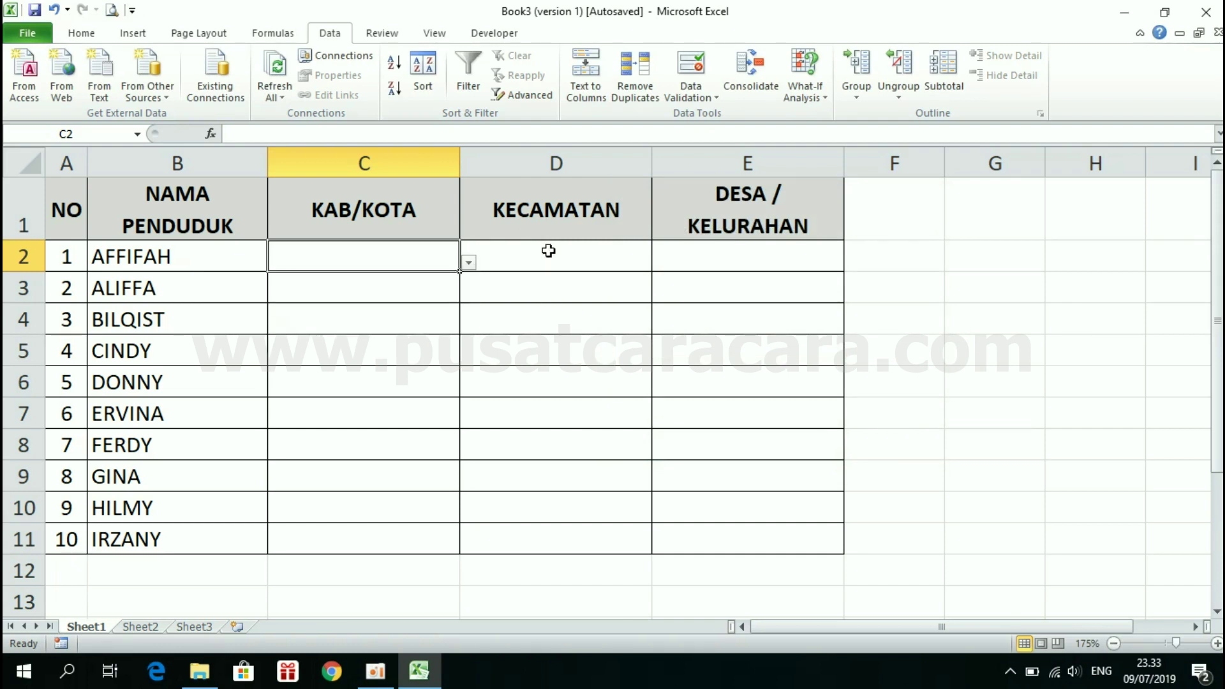
- Start List validation on D2 with an INDIRECT source pointing at C2
click(548, 251)
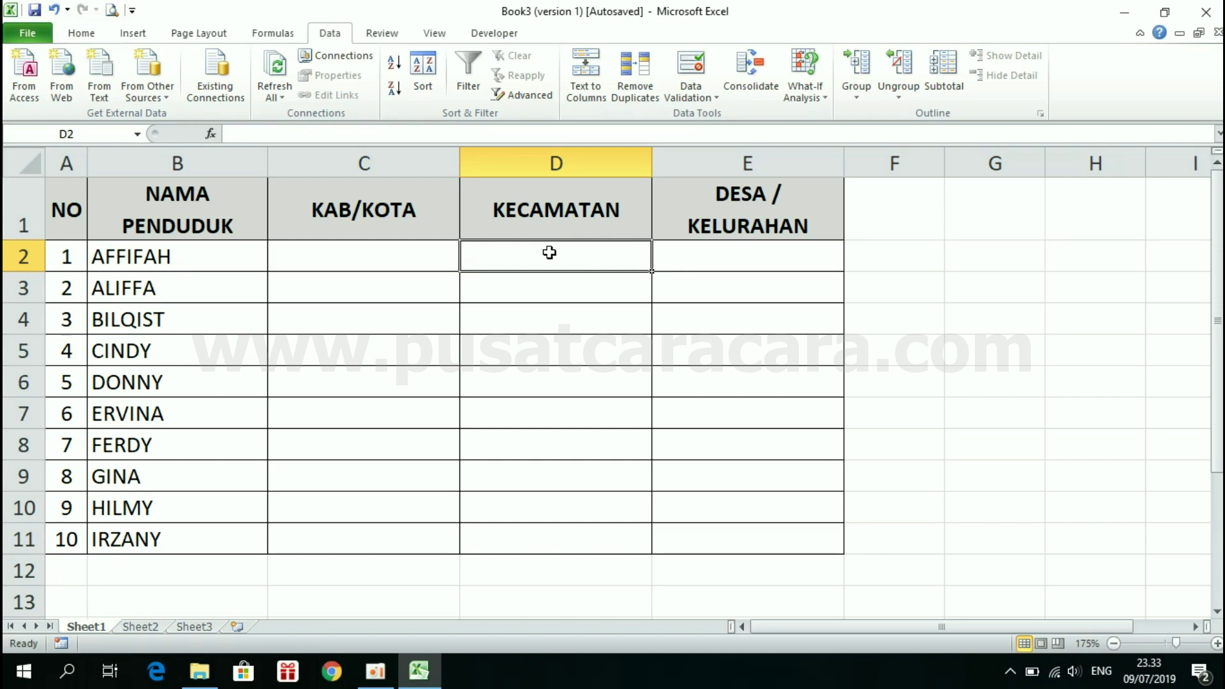
click(693, 63)
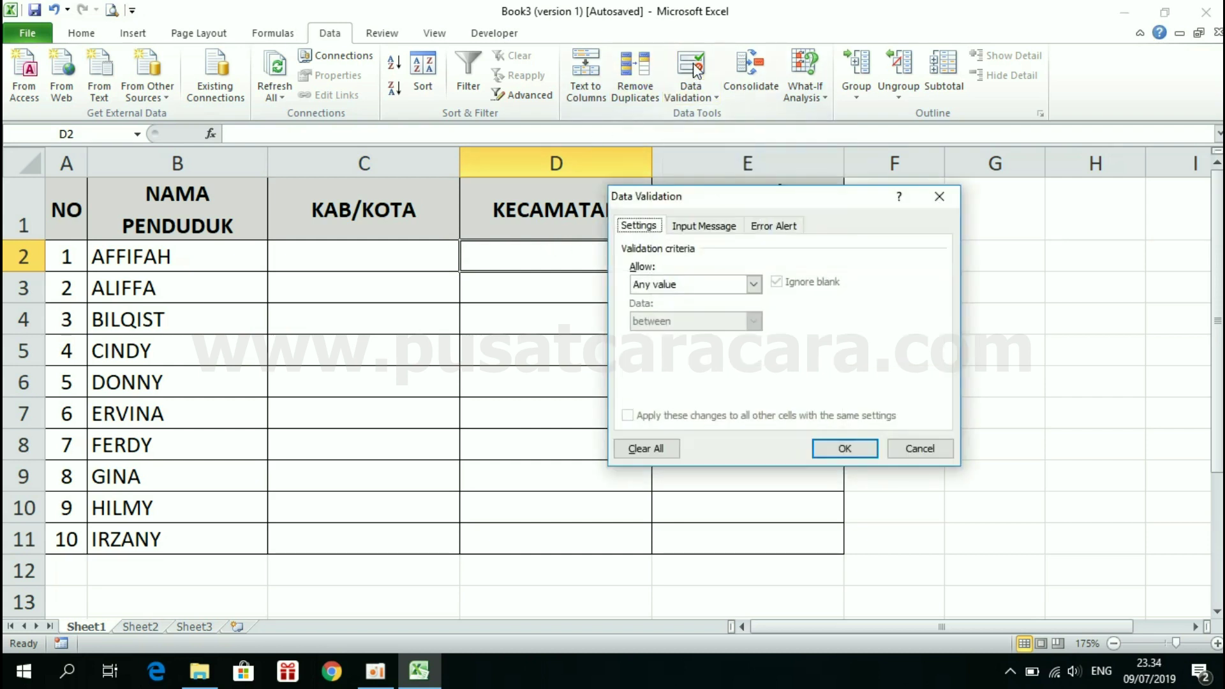
click(687, 285)
click(662, 332)
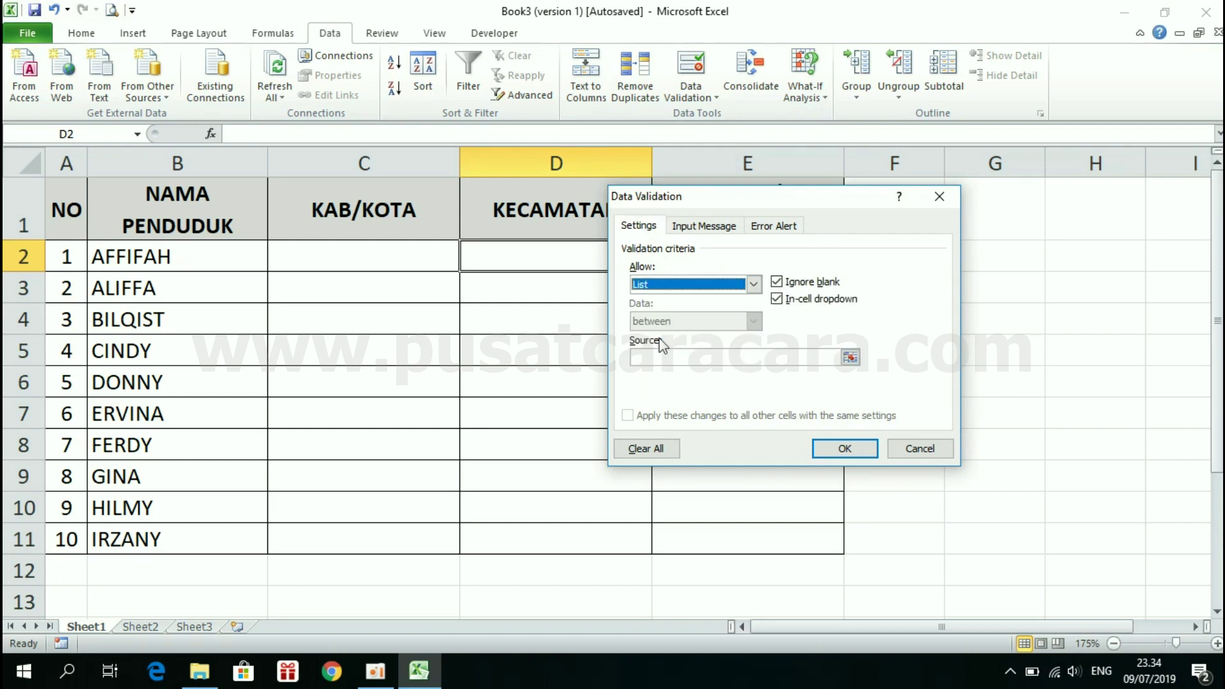
click(679, 359)
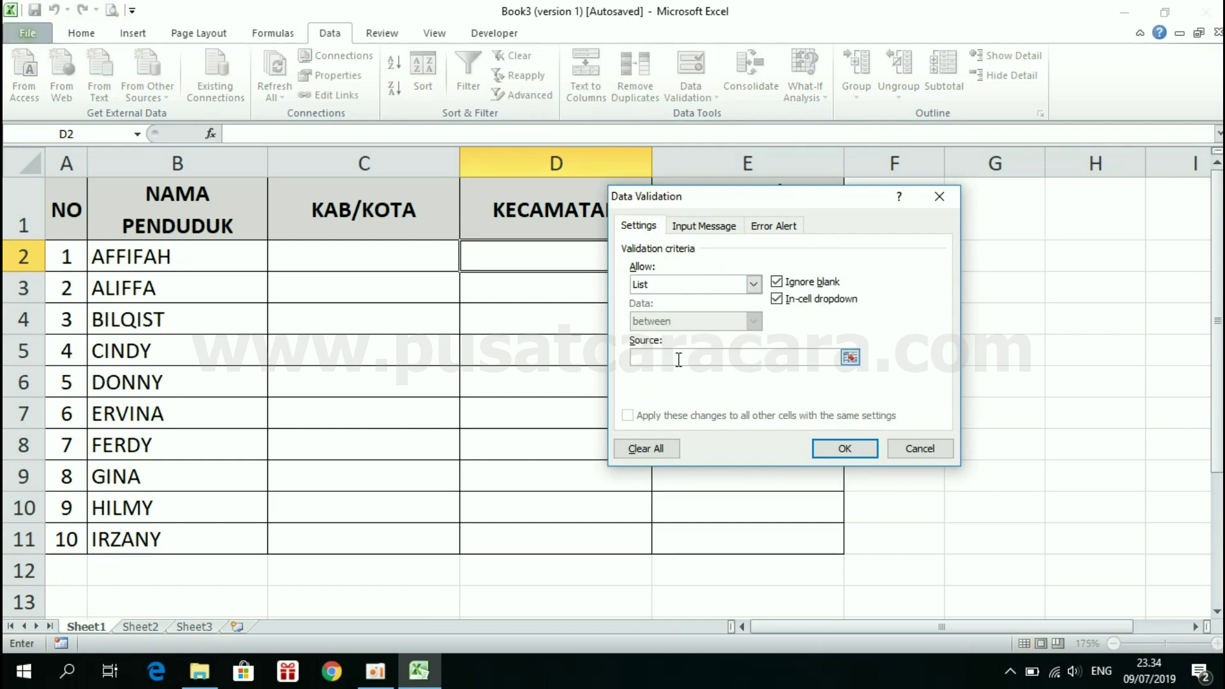
text(=)
text(IND)
text(IRECT()
click(393, 259)
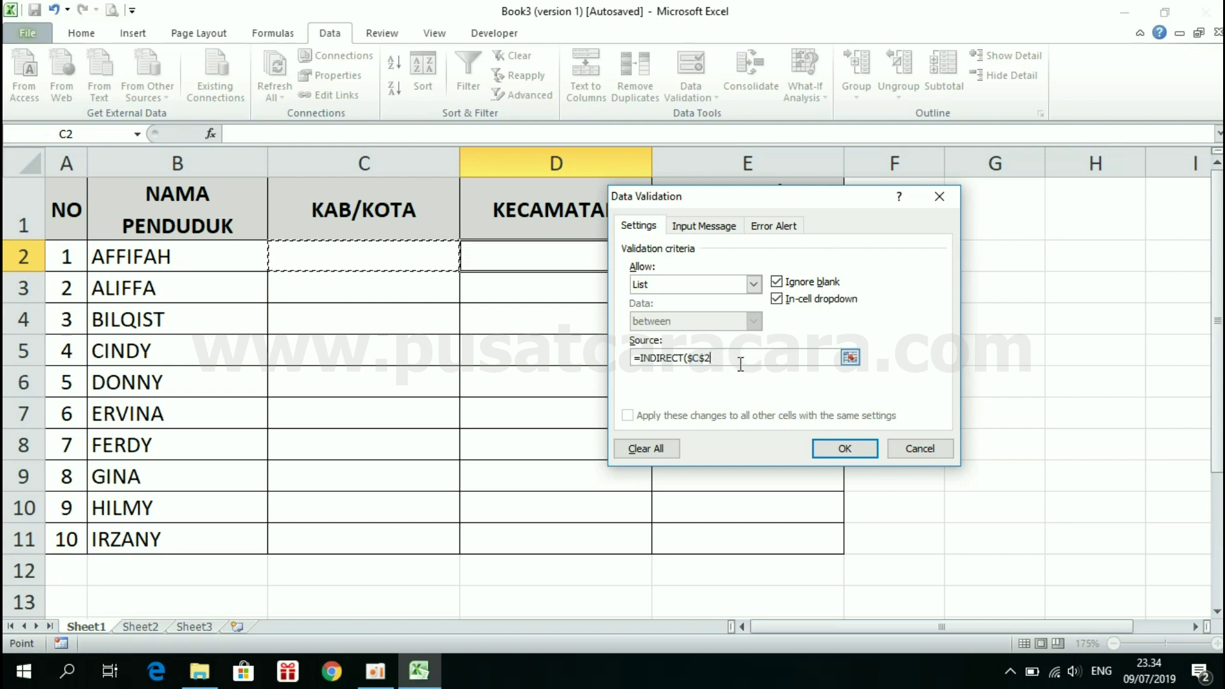
- Make the source a relative =INDIRECT(C2) and keep the rule despite the error warning
key(F4)
key(F4)
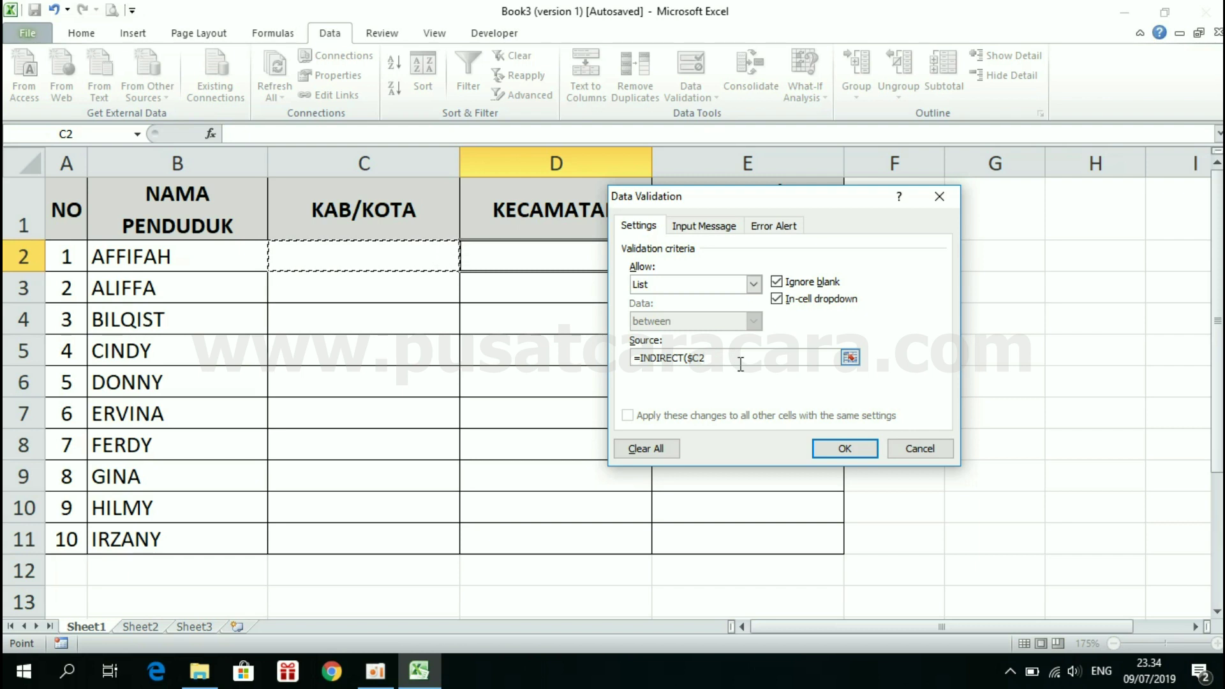
key(F4)
key(BackSpace)
key(BackSpace)
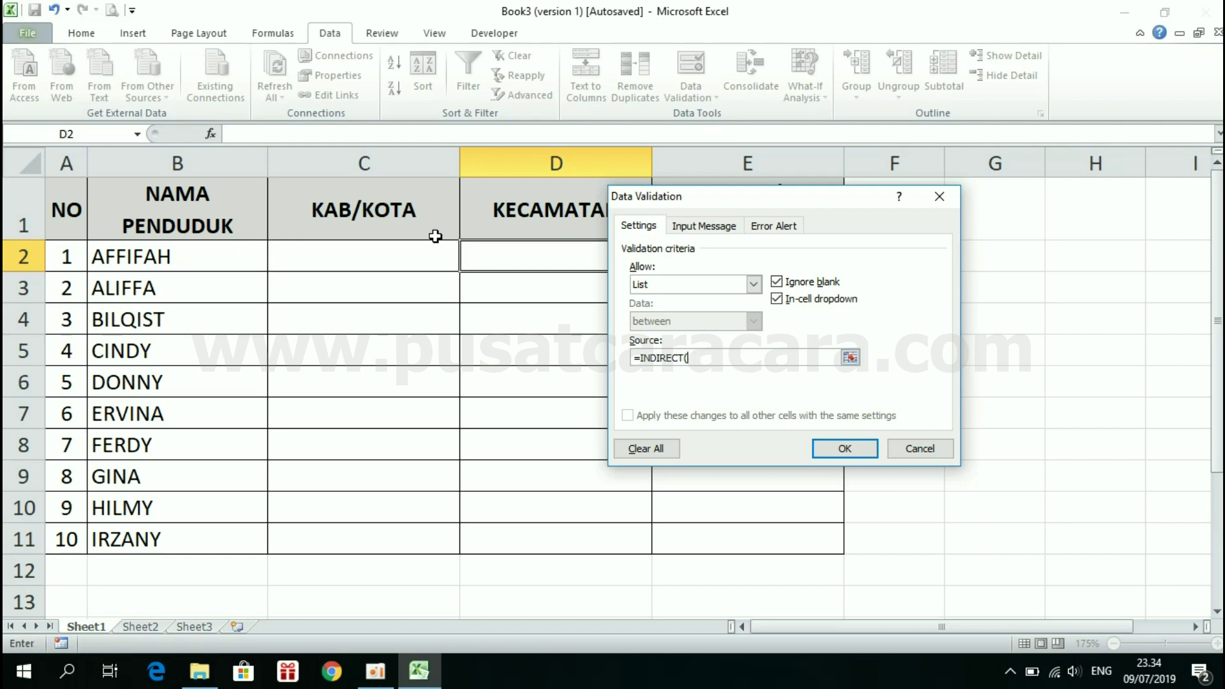
click(346, 260)
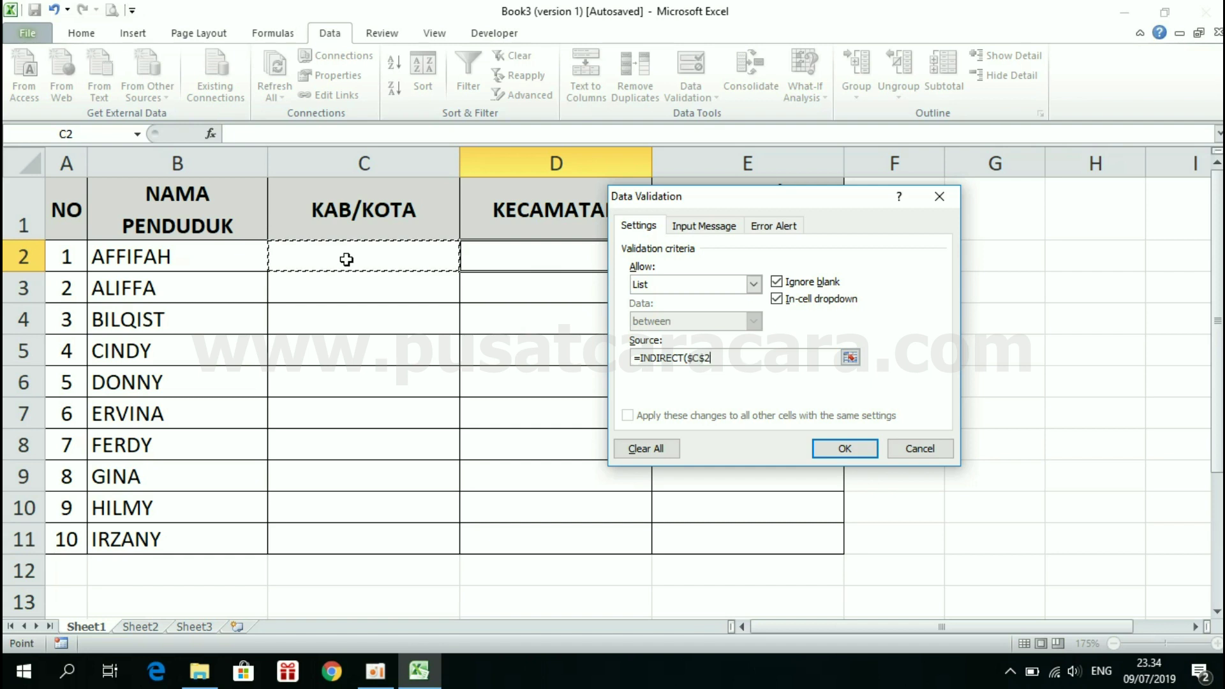
click(710, 359)
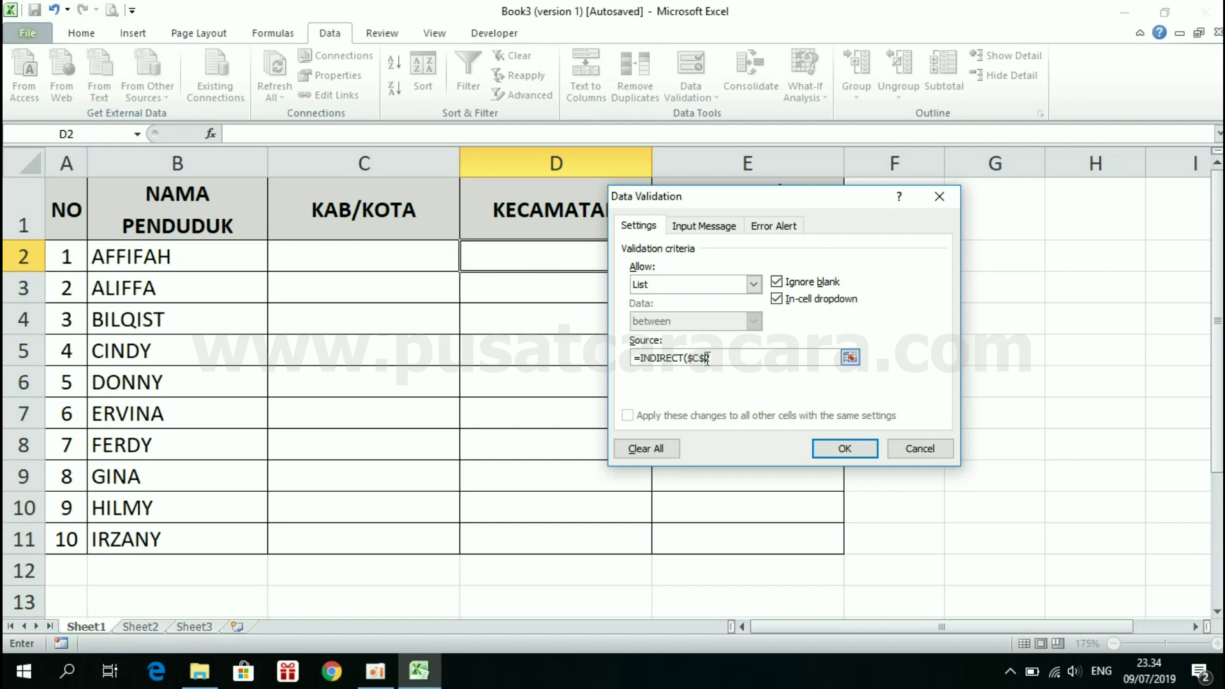
key(BackSpace)
click(696, 358)
key(BackSpace)
drag(709, 357, 617, 360)
click(732, 358)
click(844, 449)
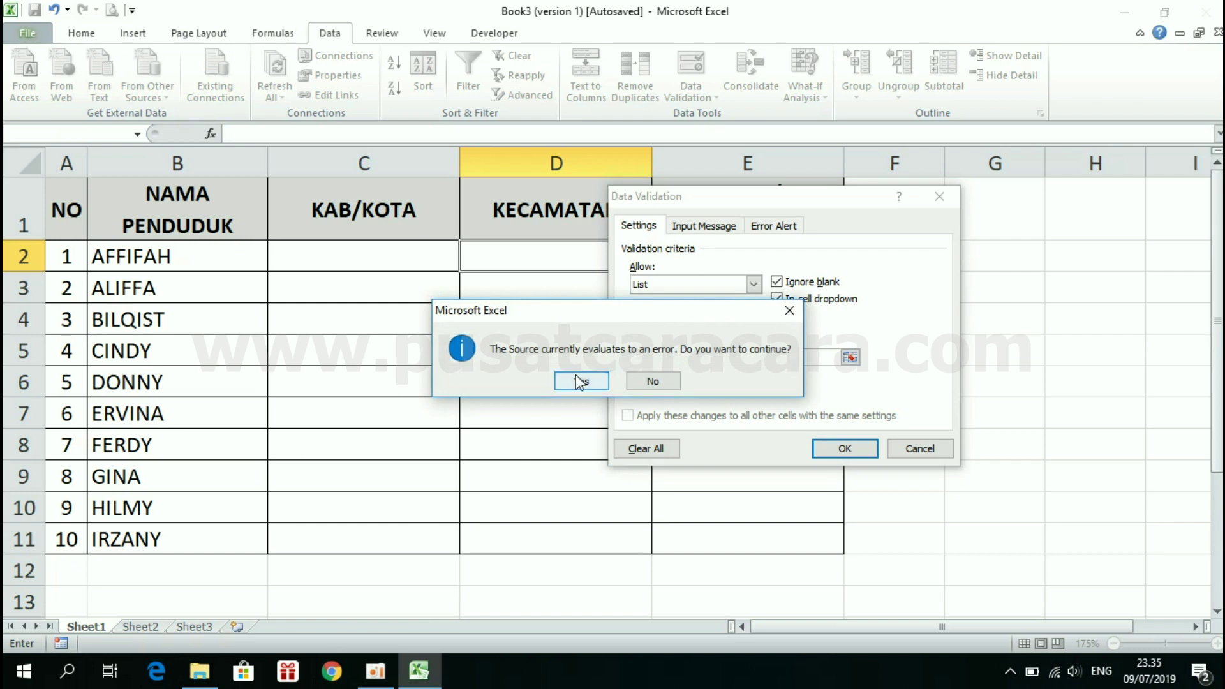
click(579, 381)
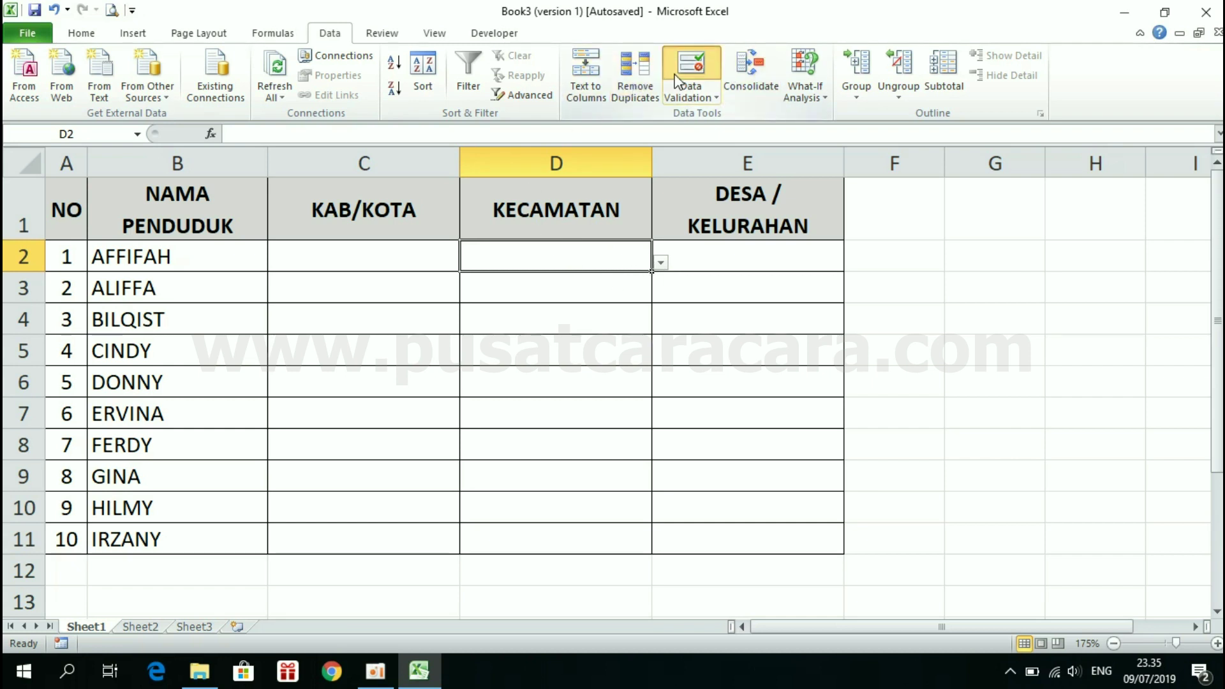
- Reopen D2's validation and set the list source to =INDIRECT(C2 with a relative C2 reference
click(691, 67)
click(714, 358)
key(BackSpace)
key(BackSpace)
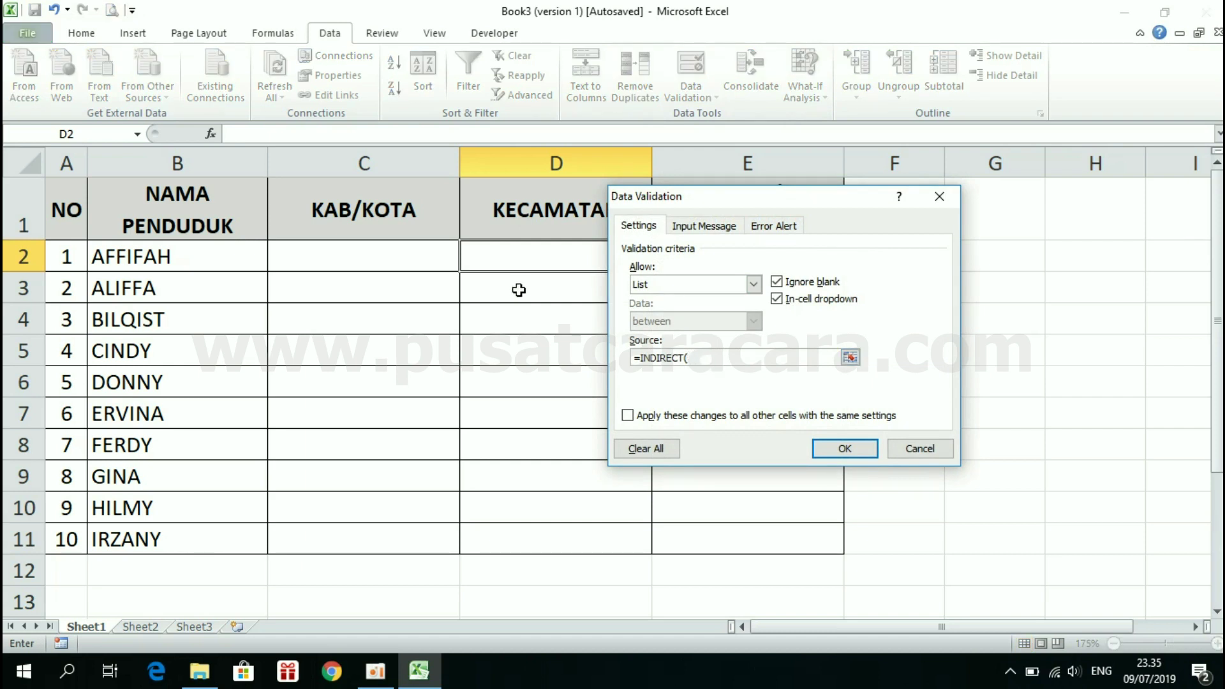
click(404, 258)
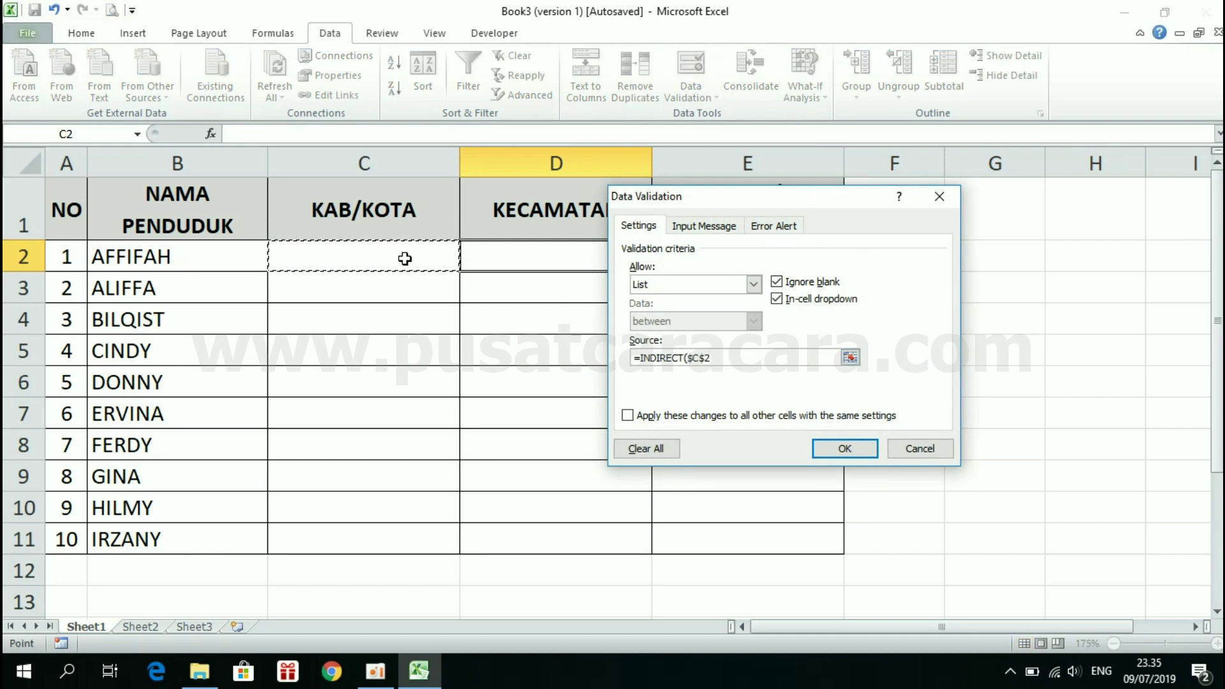
key(F4)
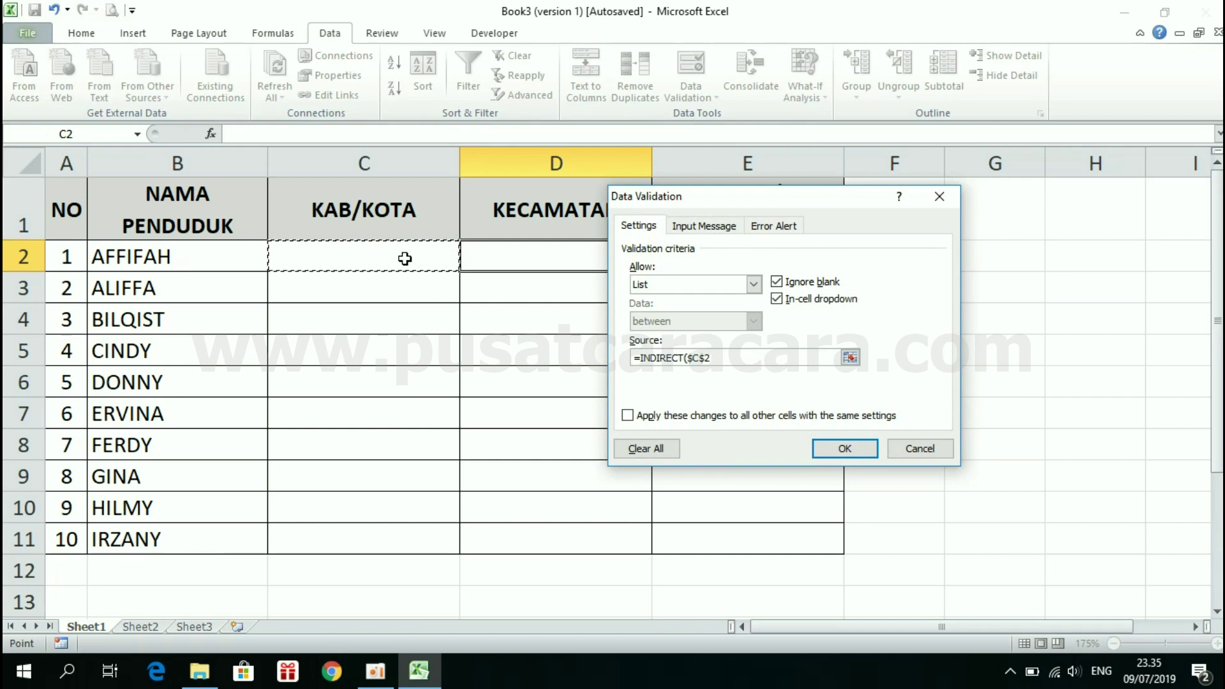
key(F4)
key(F4)
click(687, 357)
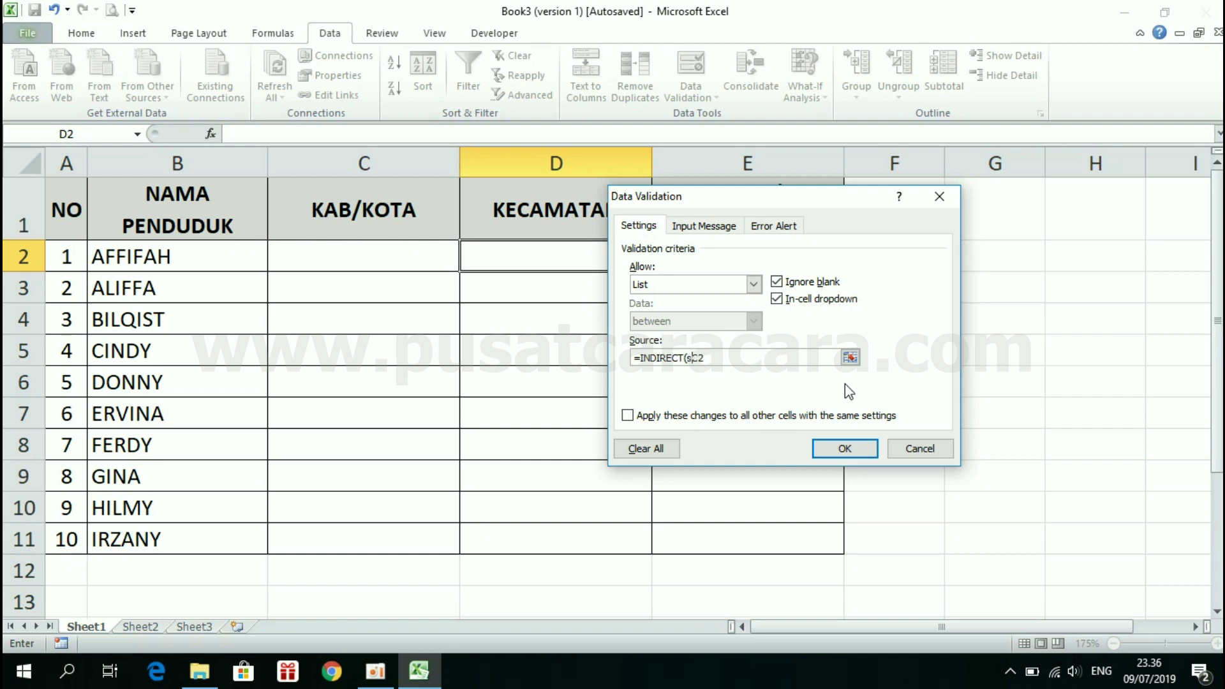
- Change D2's list source to =INDIRECT(SUBSTITUTE(C2;" ";"_")) and keep it despite the error warning
text(SUBS)
text(TITUTE)
text(()
key(BackSpace)
text(;)
text(")
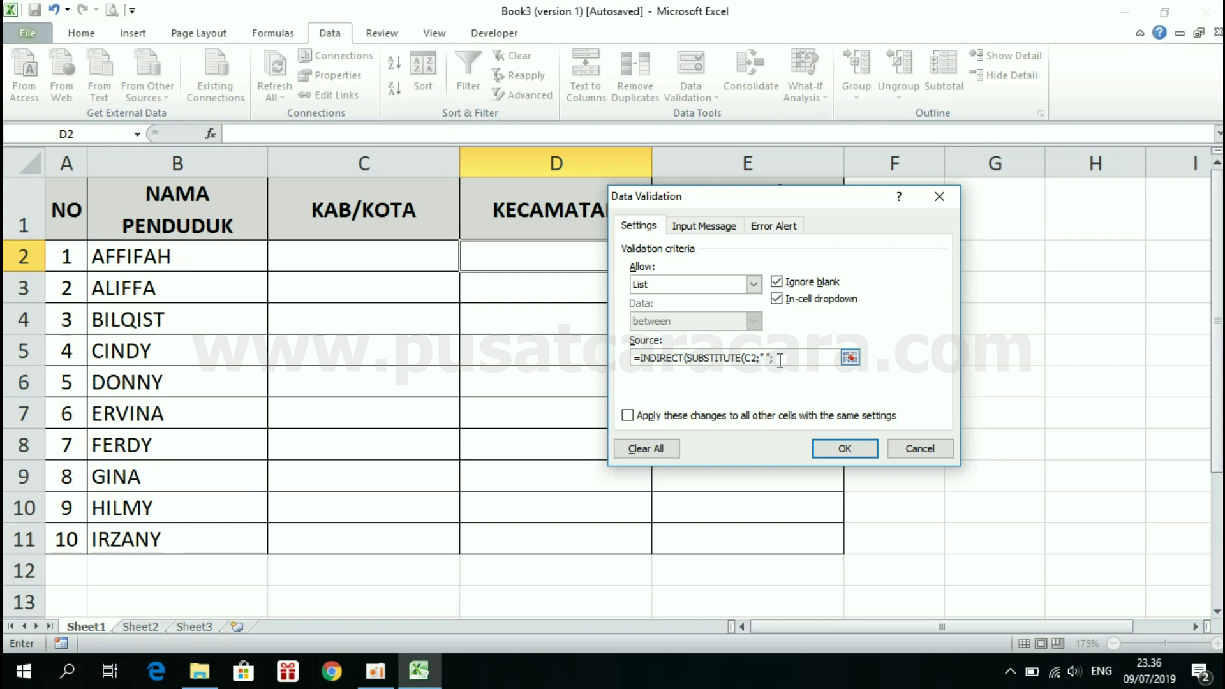
text( ";)
text("_)
drag(689, 354, 789, 357)
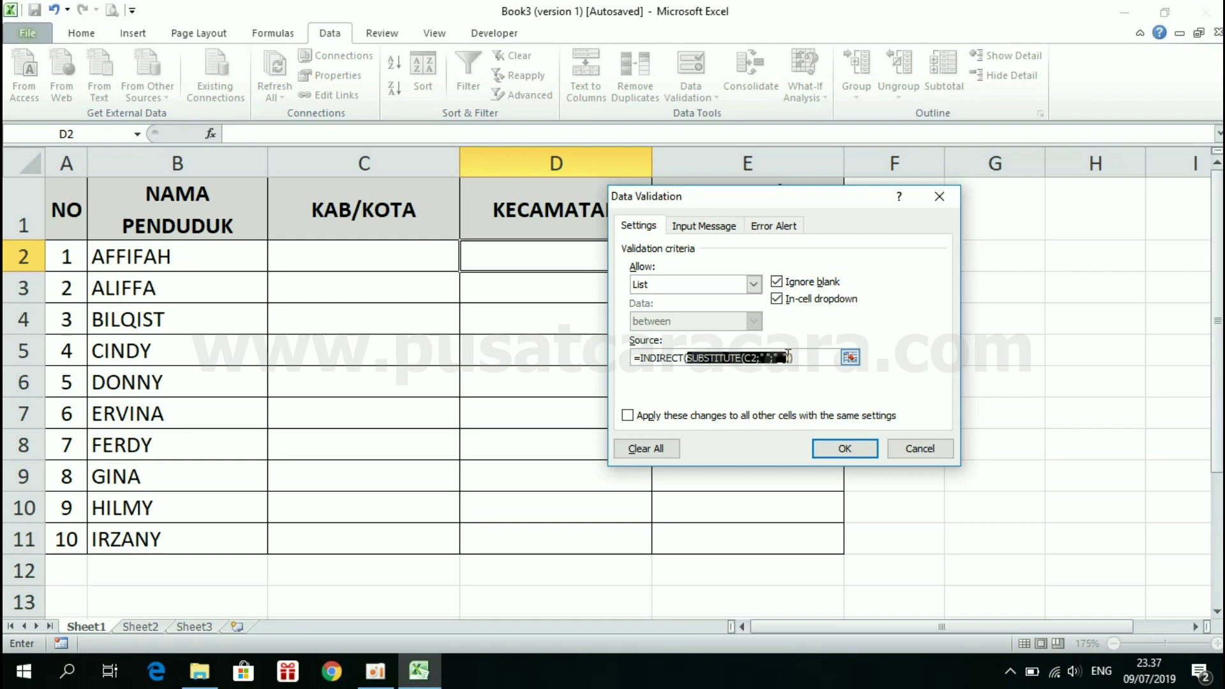
click(789, 357)
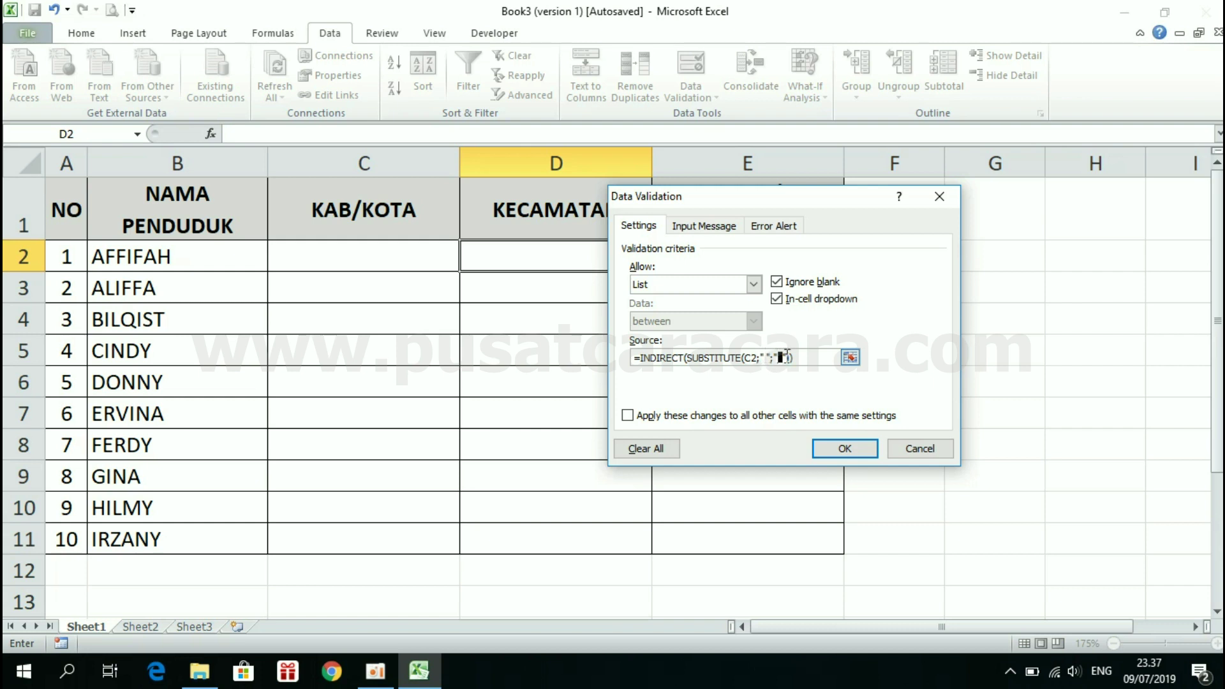
text(_)
click(844, 449)
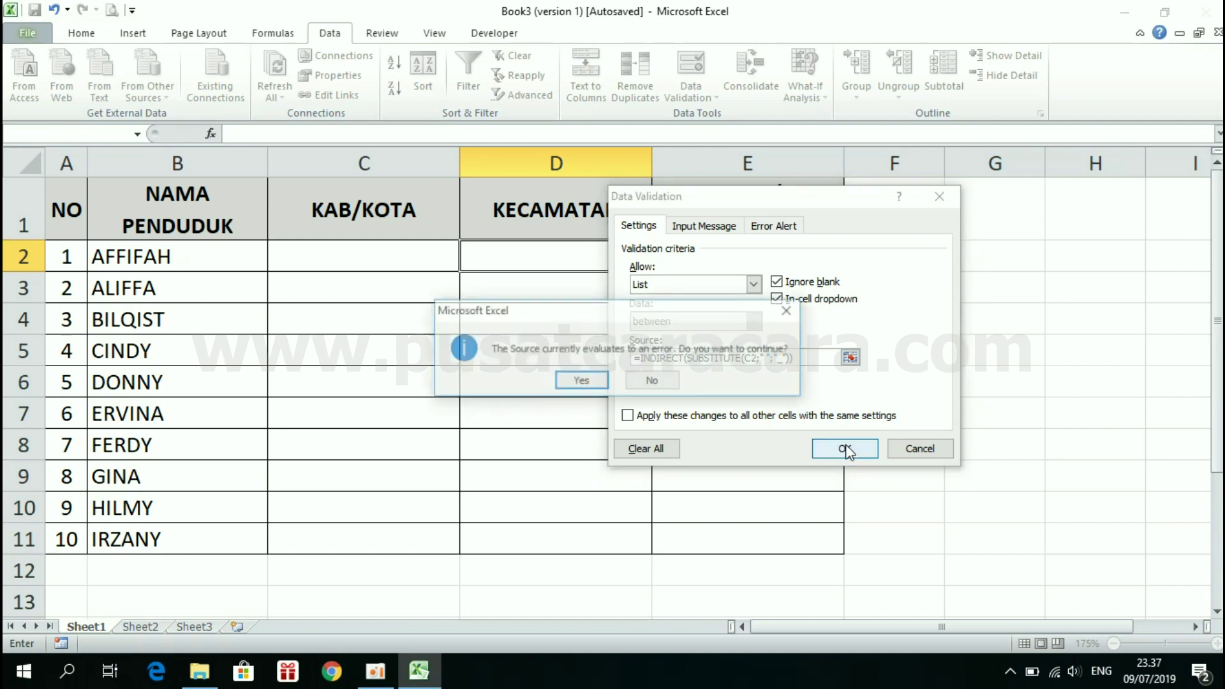
click(581, 382)
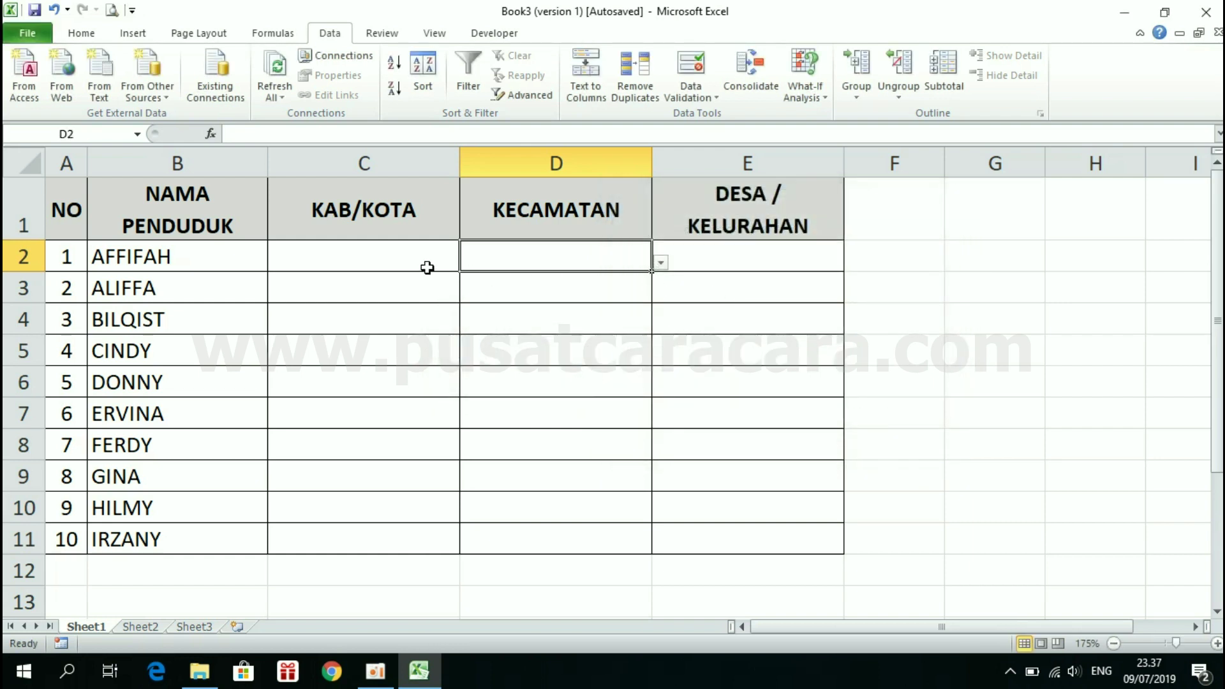
- Pick Kabupaten 1 in C2 and Kecamatan 12 in D2 from the dropdowns
click(404, 257)
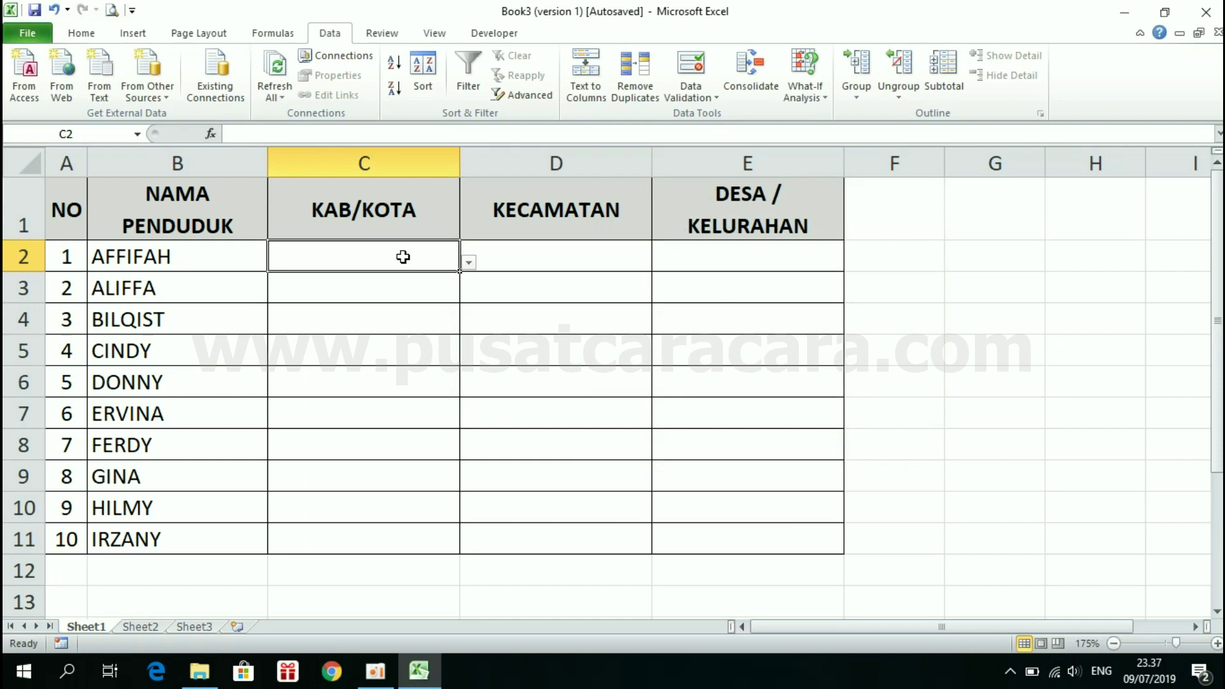
click(468, 262)
click(355, 281)
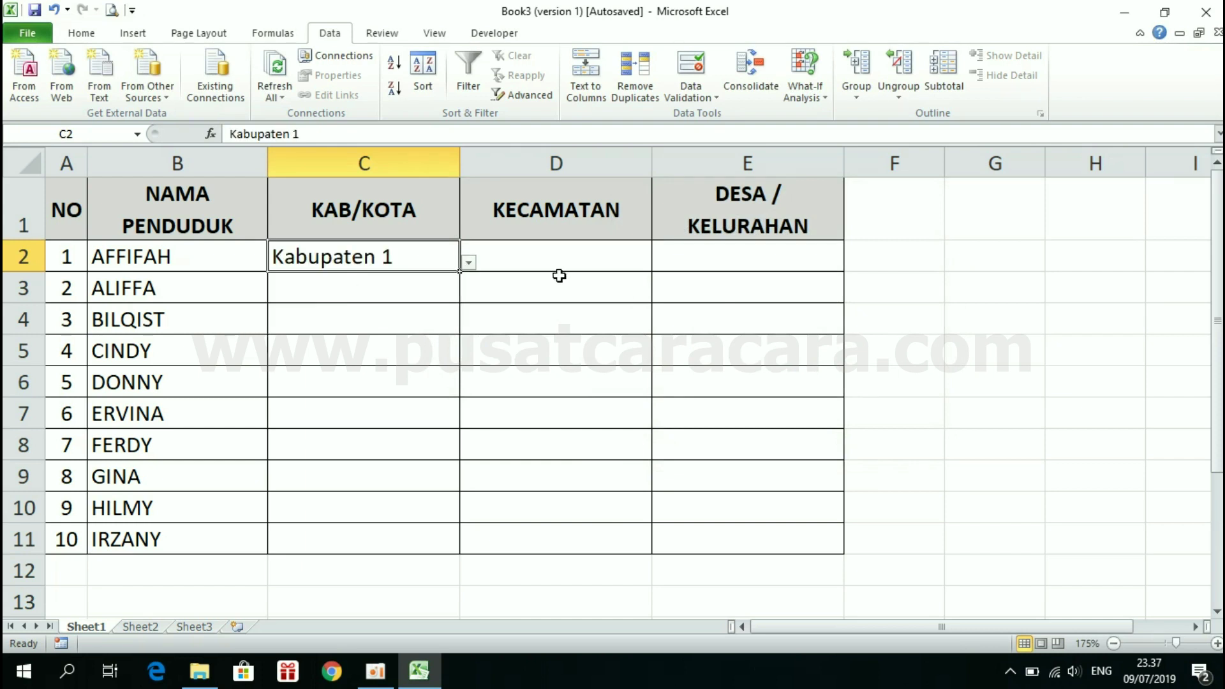
click(608, 257)
click(660, 262)
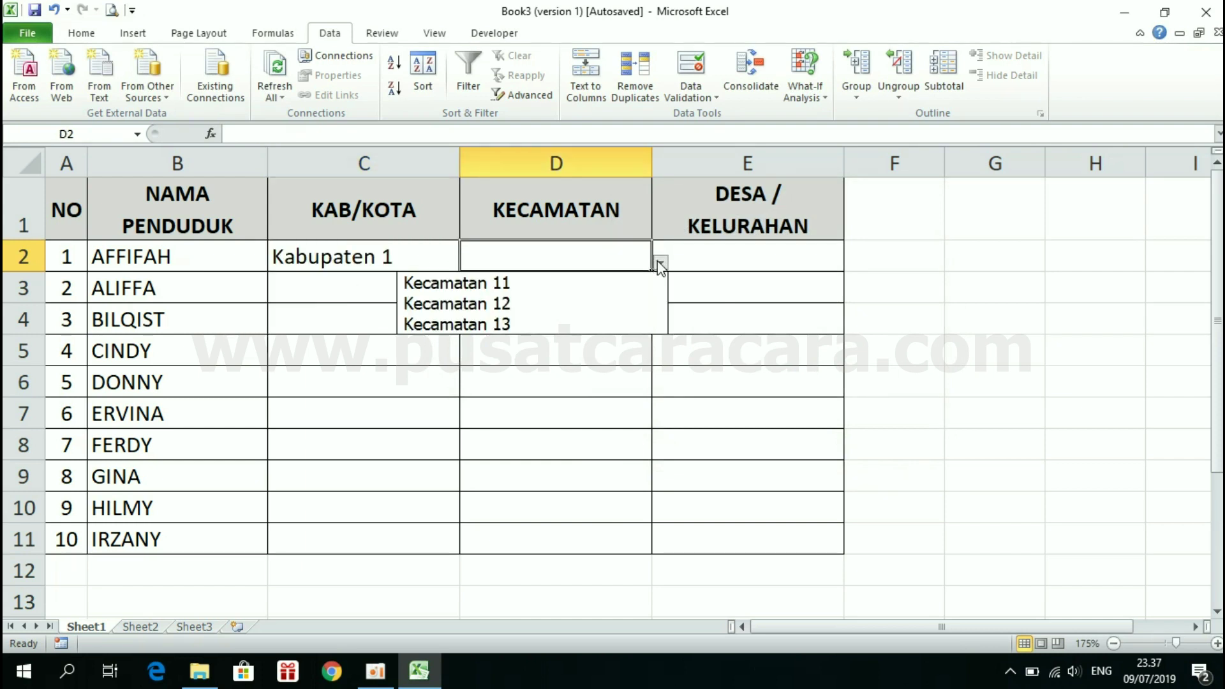
click(531, 307)
- Change C2 to Kabupaten 2 and pick Kecamatan 22 in D2
click(431, 259)
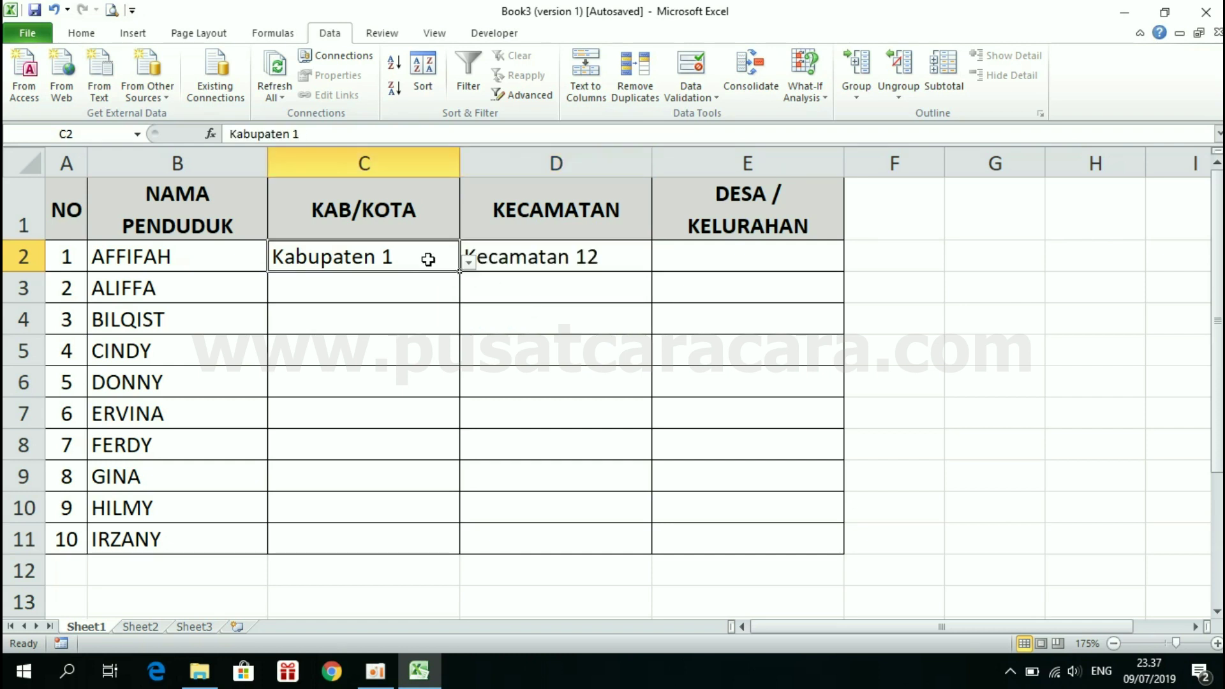
click(468, 263)
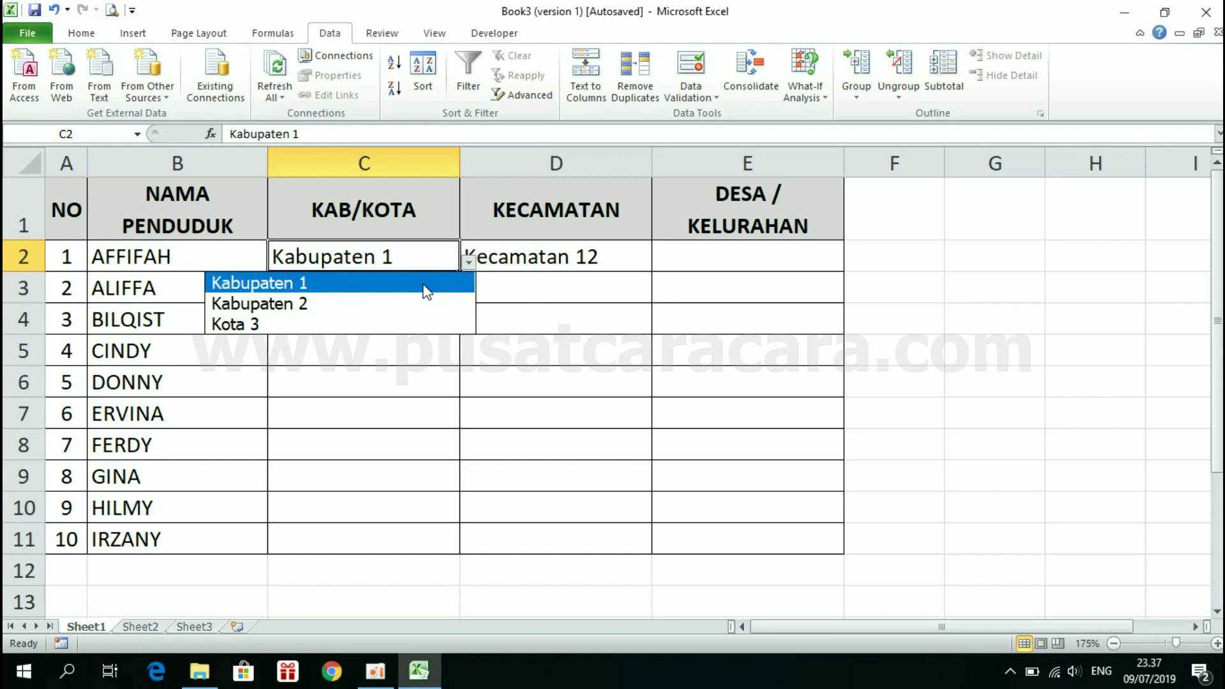
click(391, 307)
click(581, 263)
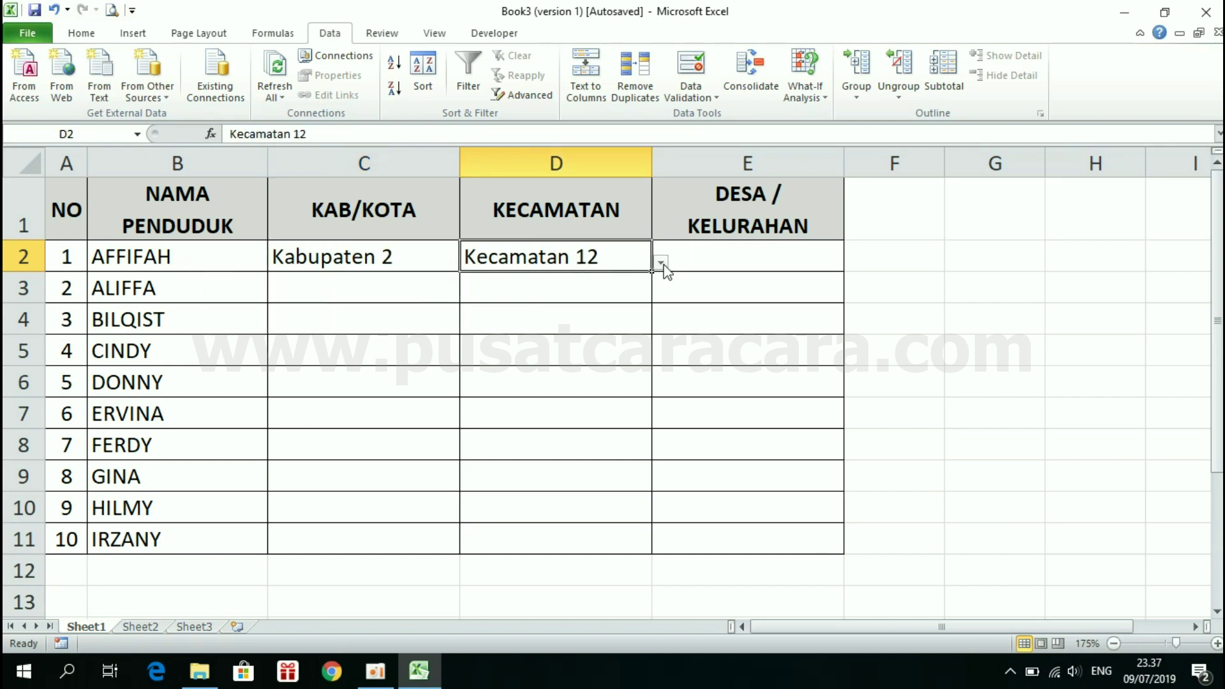
click(660, 262)
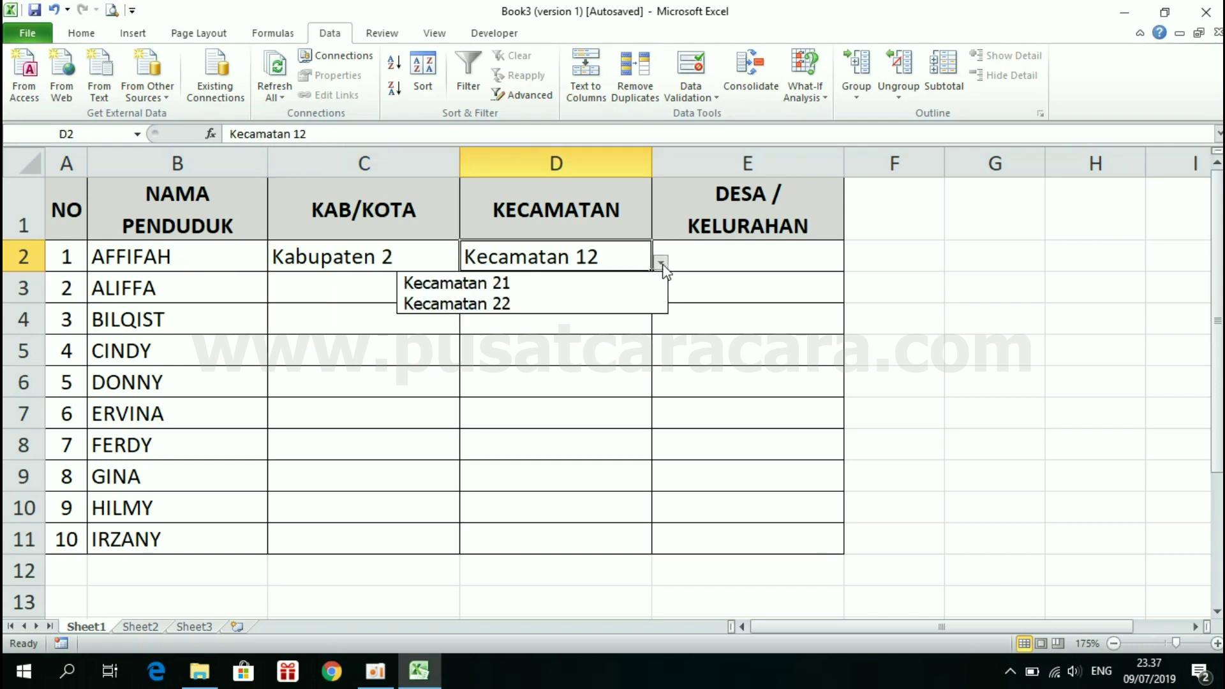
click(541, 298)
- Change C2 to Kota 3, pick Kecamatan 33 in D2, and select E2
drag(430, 254, 470, 255)
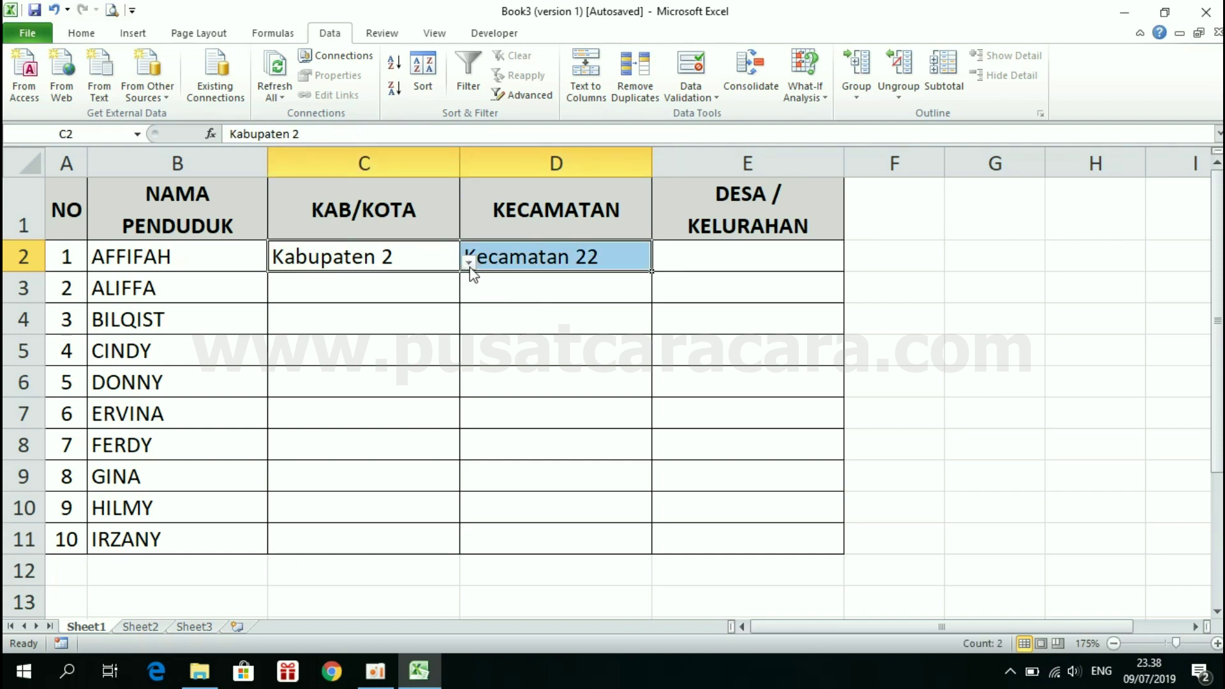
click(468, 264)
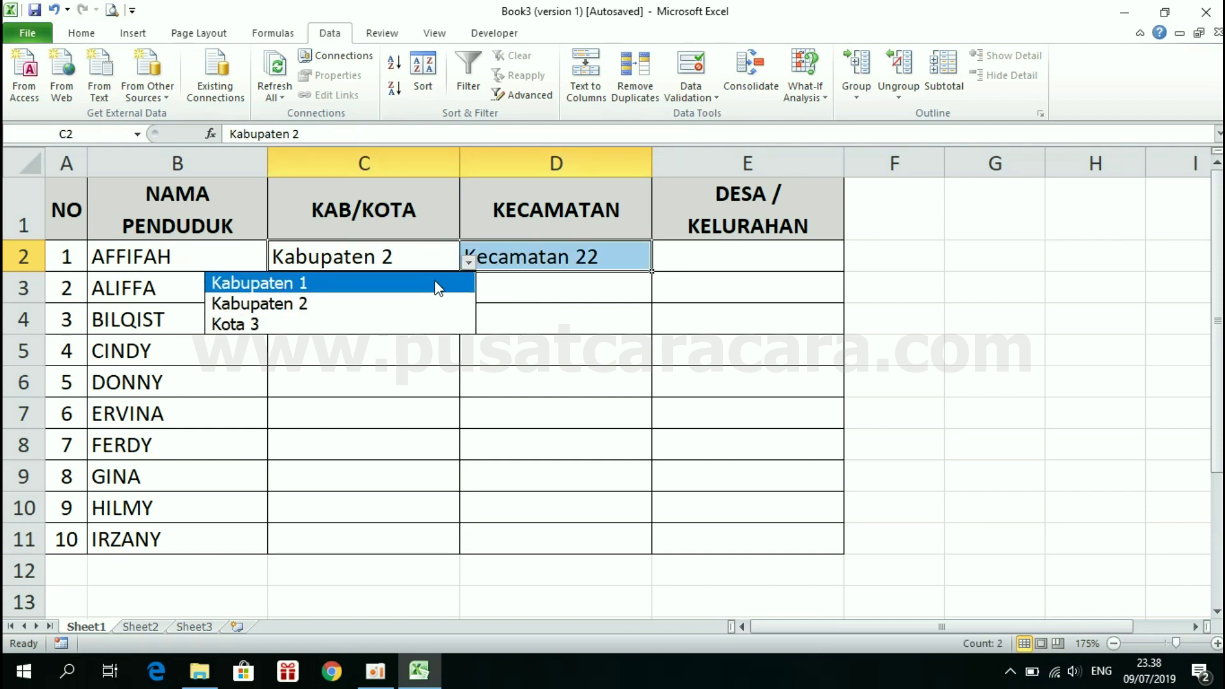
click(372, 316)
click(597, 257)
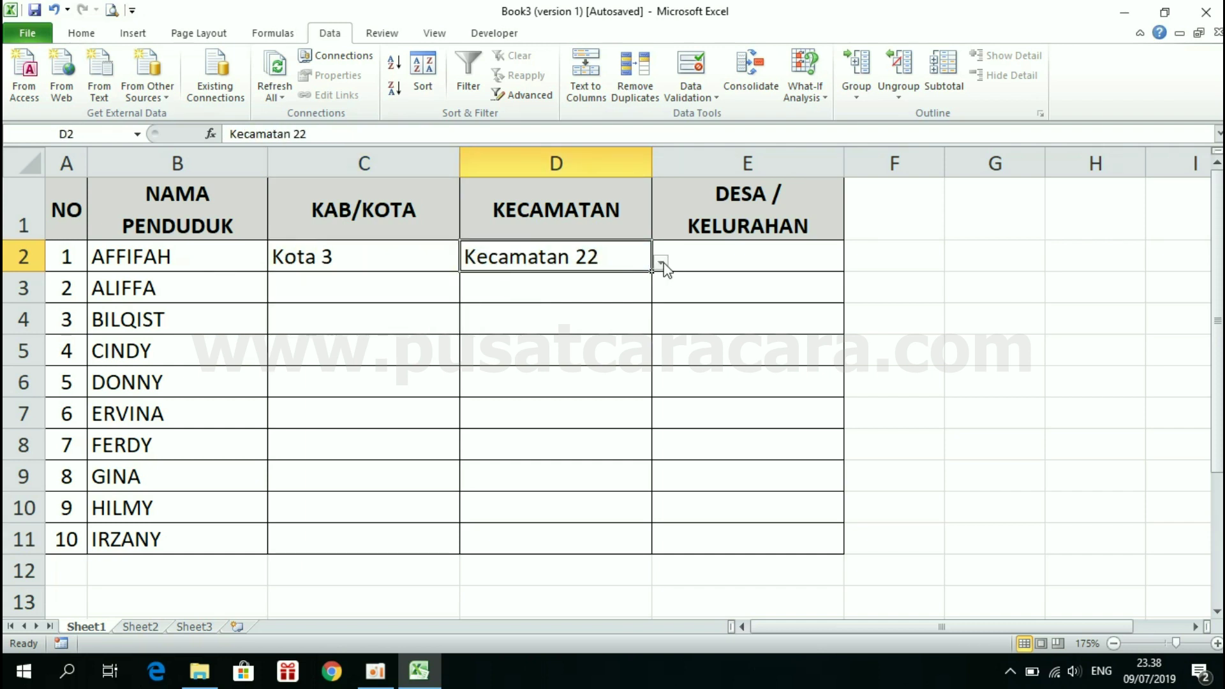
click(660, 262)
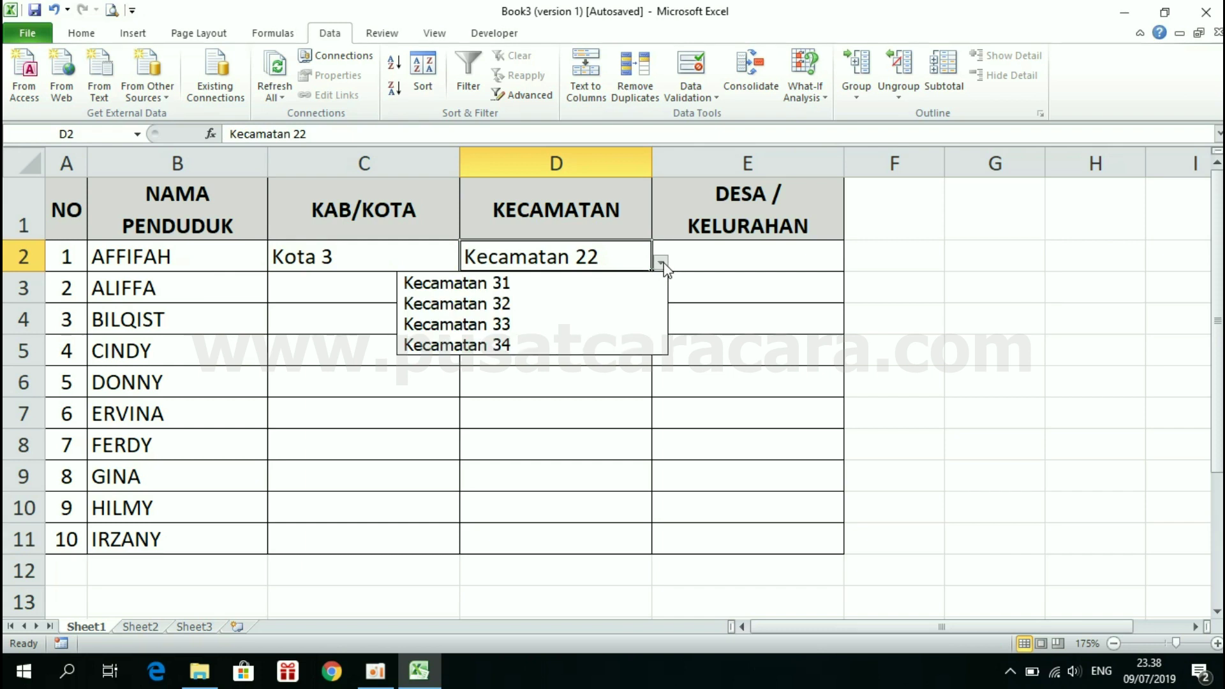
click(536, 326)
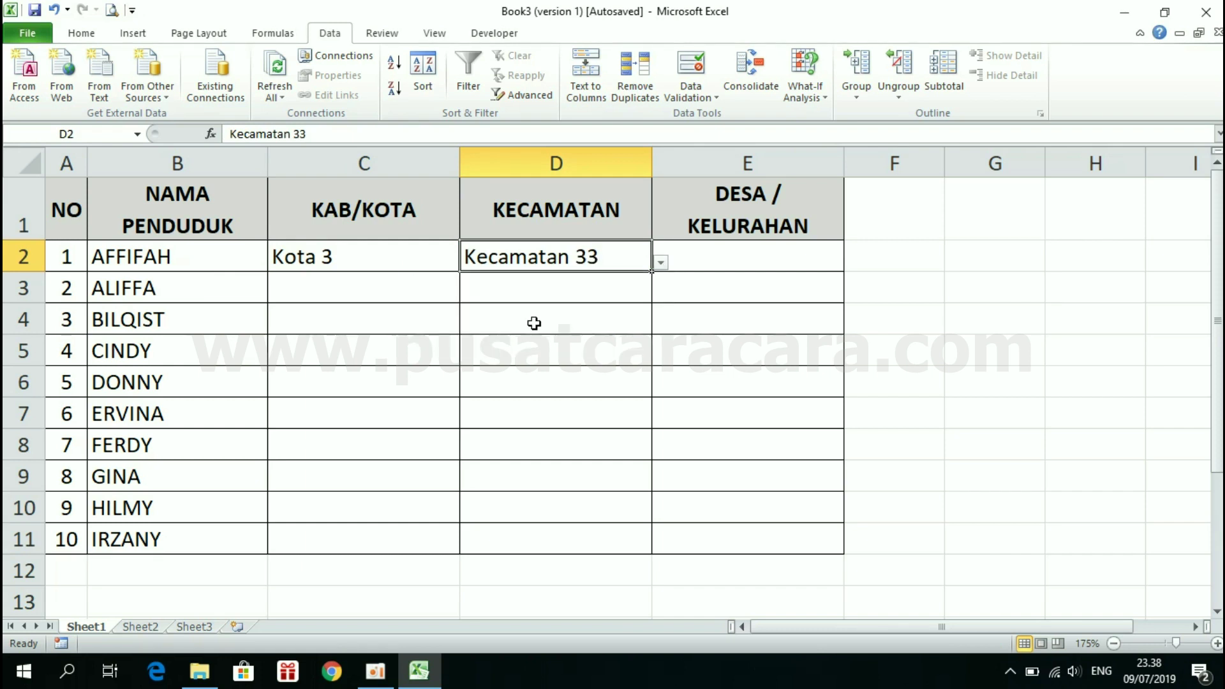
click(734, 255)
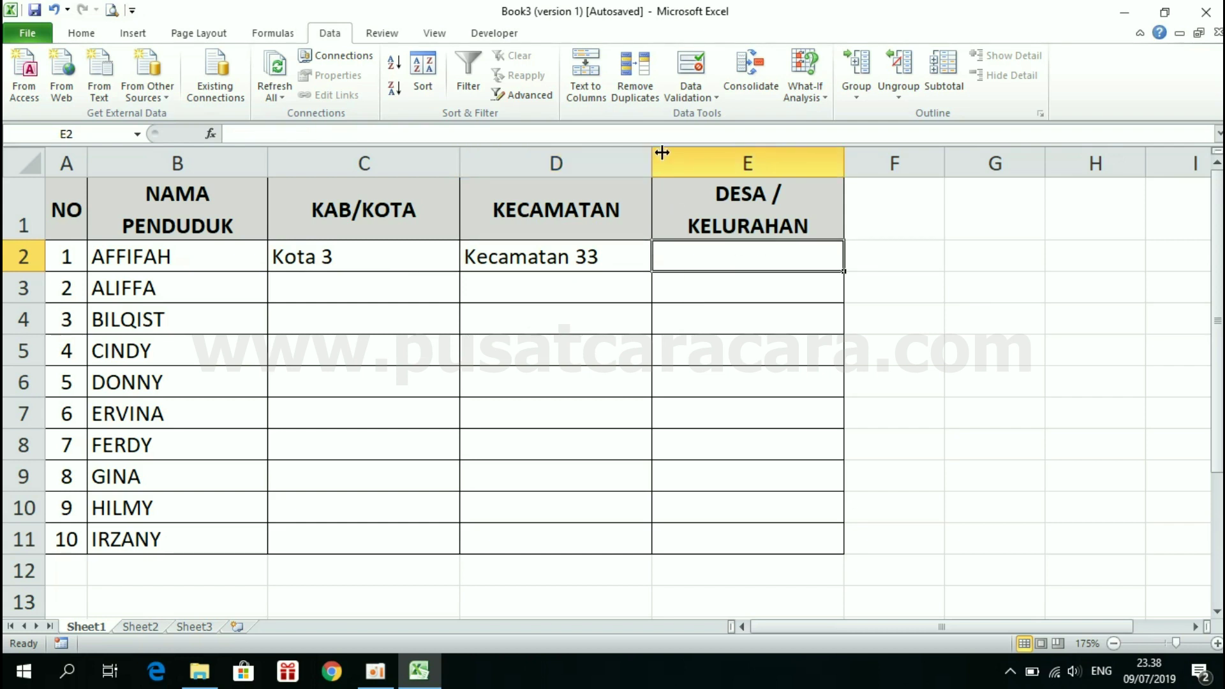
- Set E2's validation to List with source =INDIRECT(SUBSTITUTE(D2;" ";"_")) using a relative D2 reference
click(693, 66)
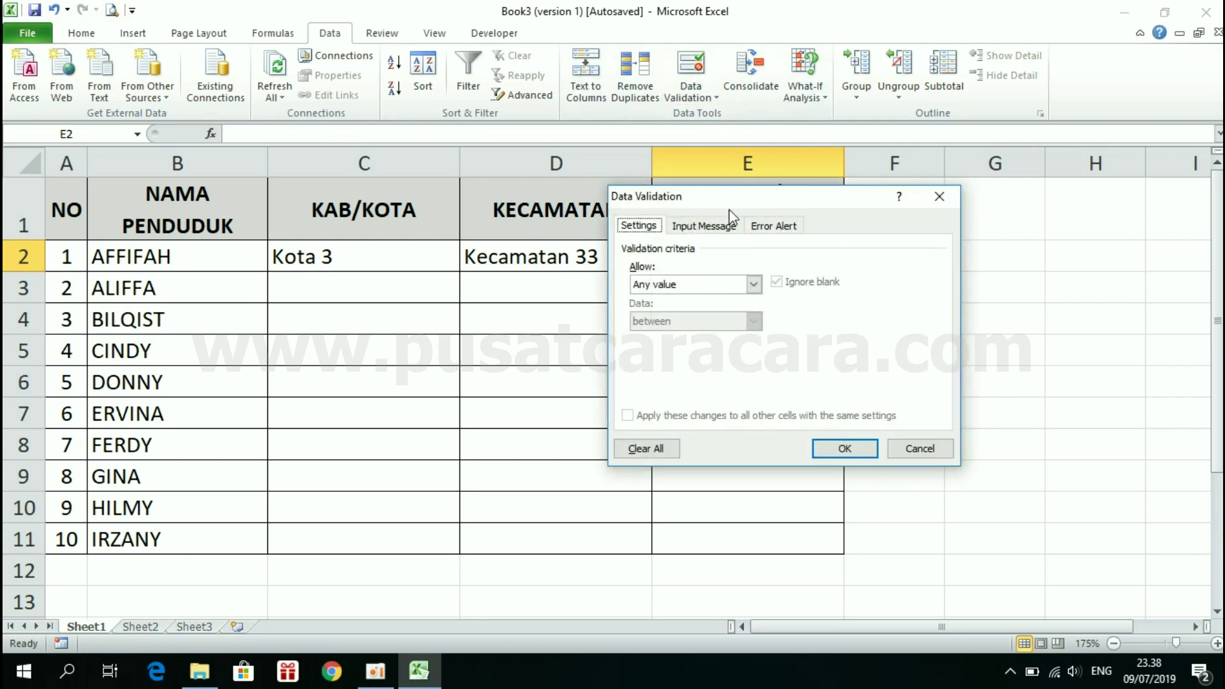
click(751, 284)
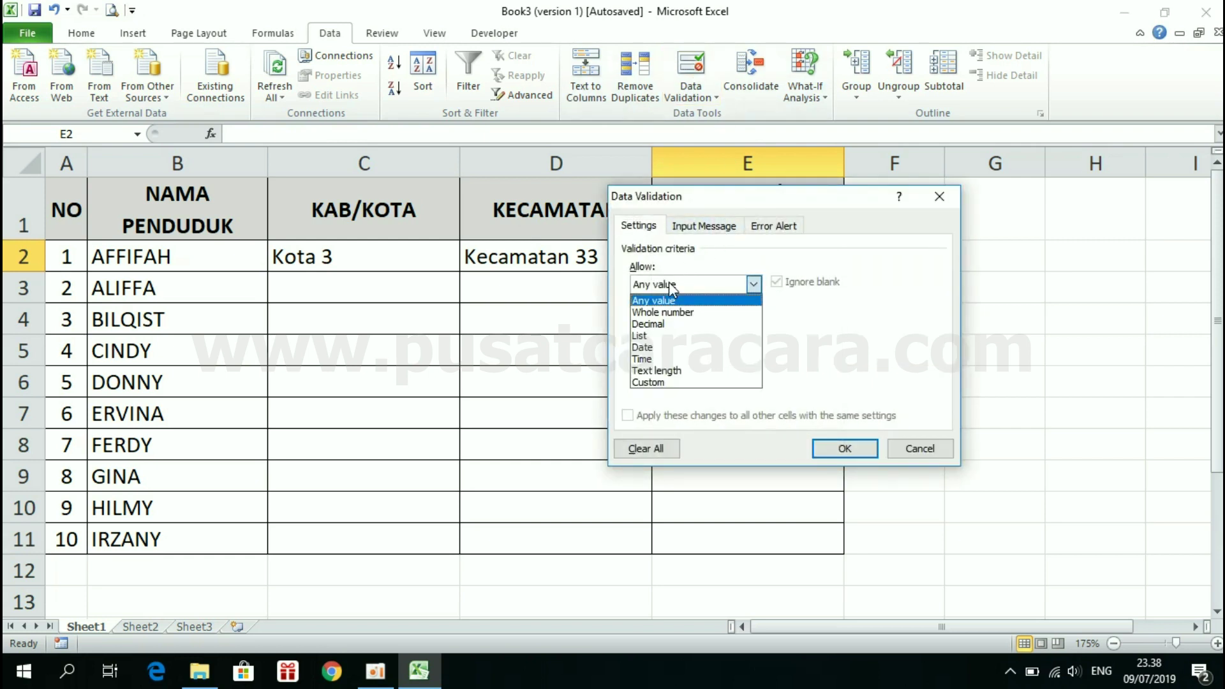
click(657, 335)
click(668, 354)
text(=INDIRECT(SUBSTITUTE()
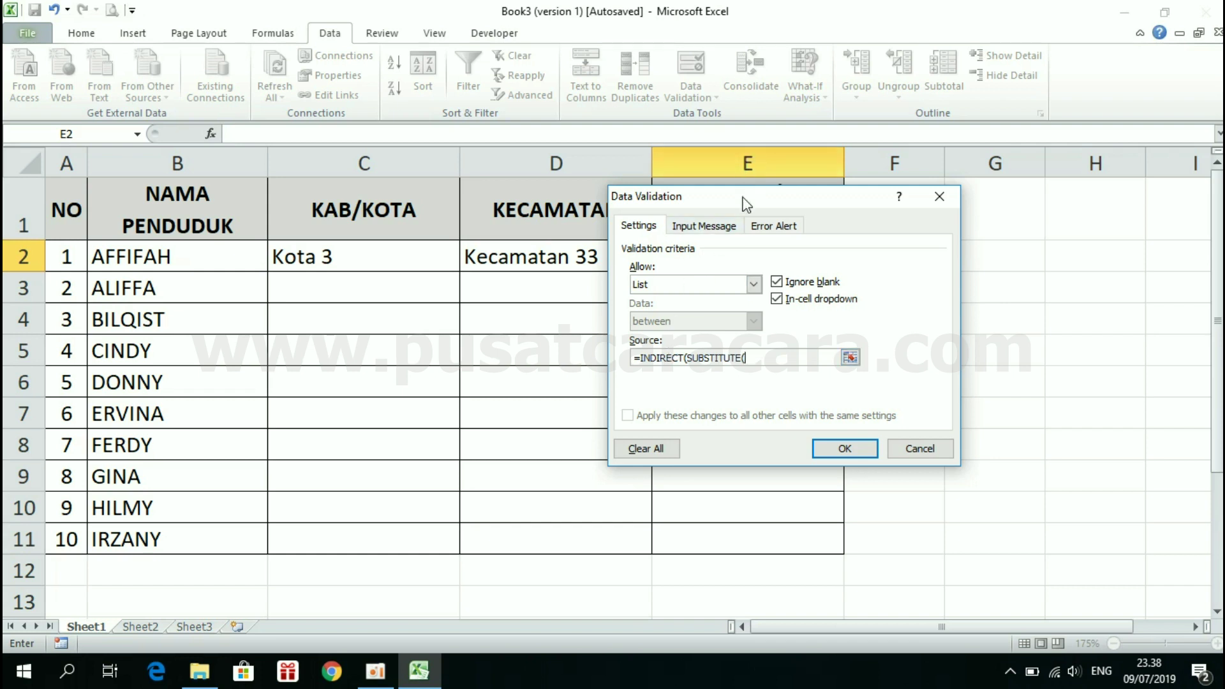
drag(759, 197, 896, 167)
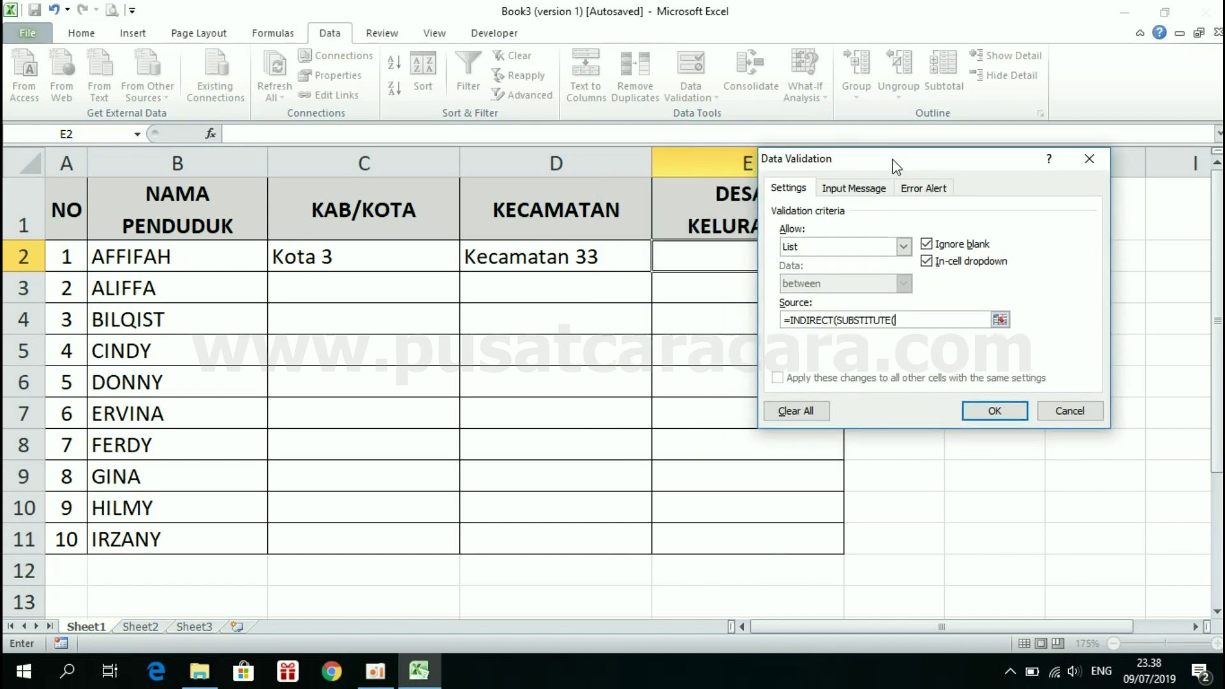
click(556, 259)
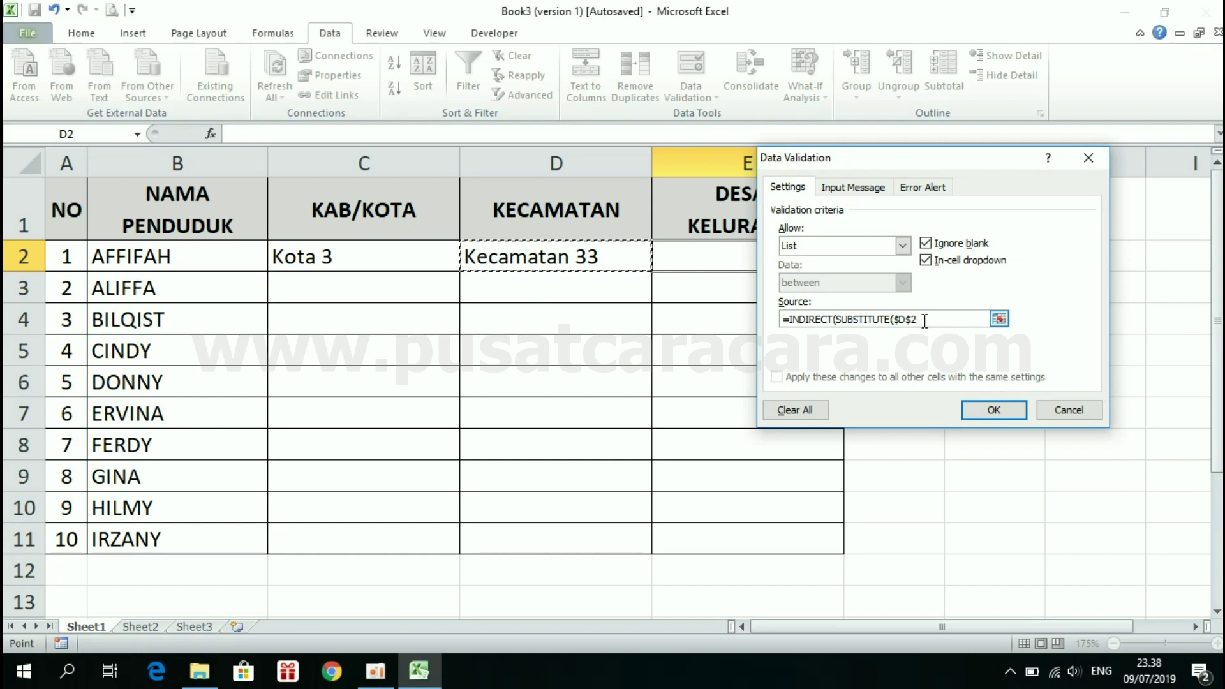
key(F4)
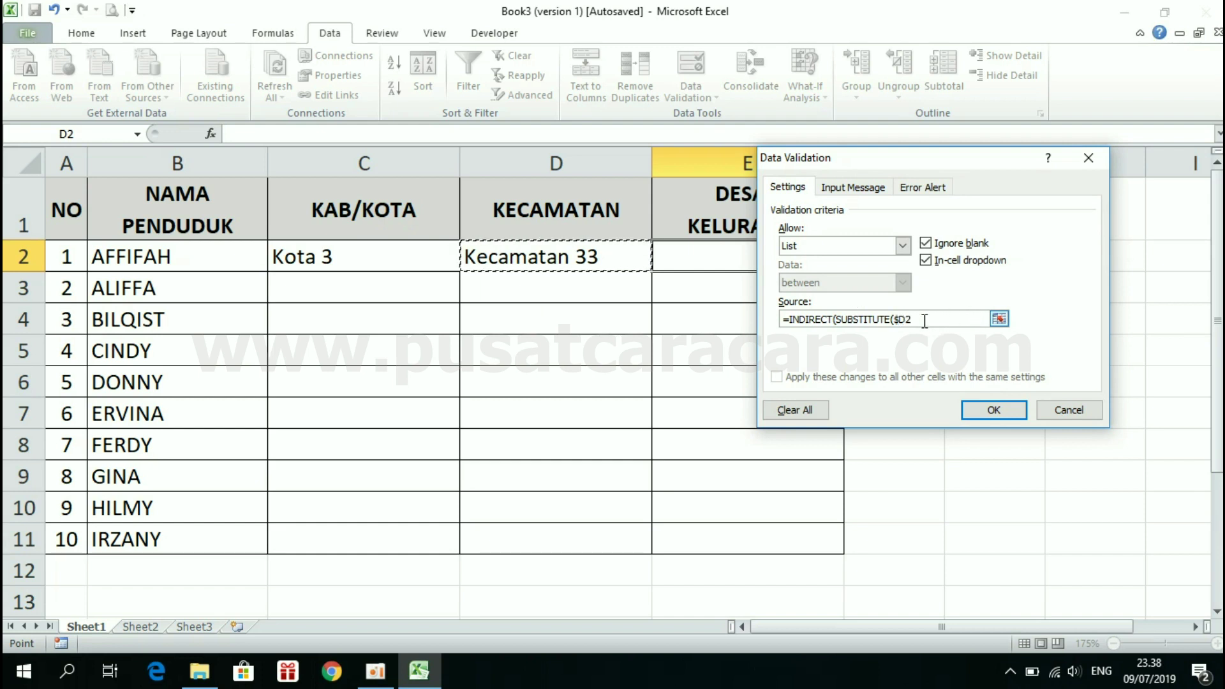
key(F4)
text(;" ";"_)
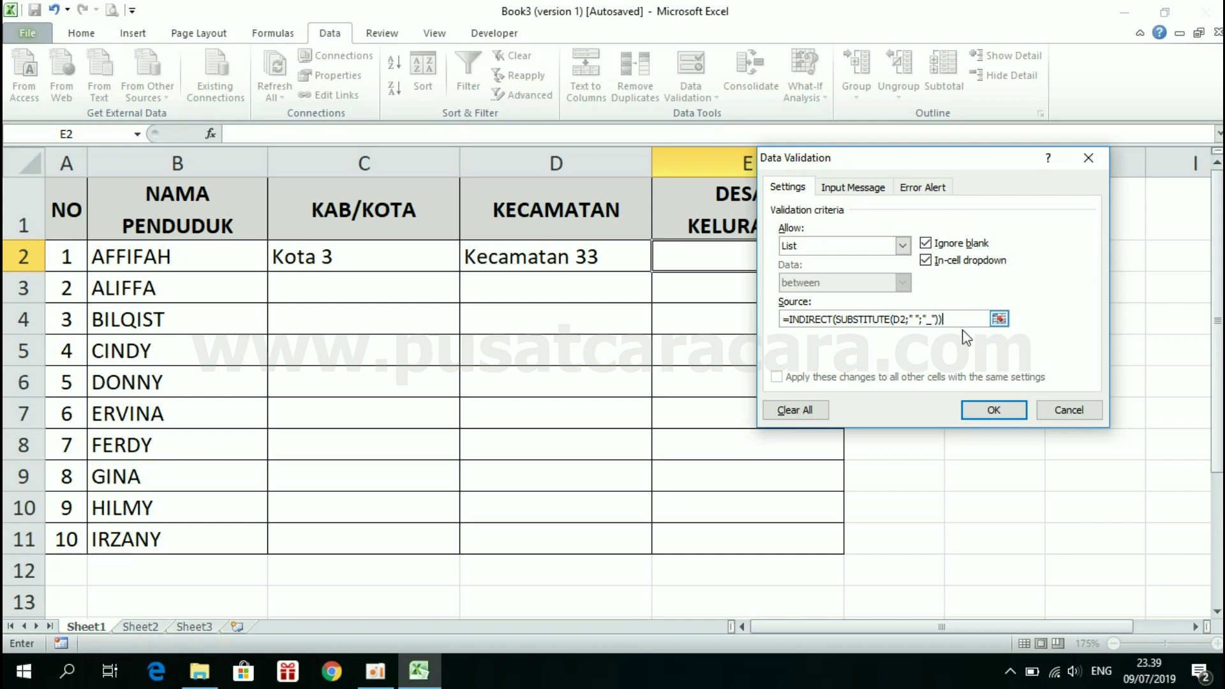
click(991, 411)
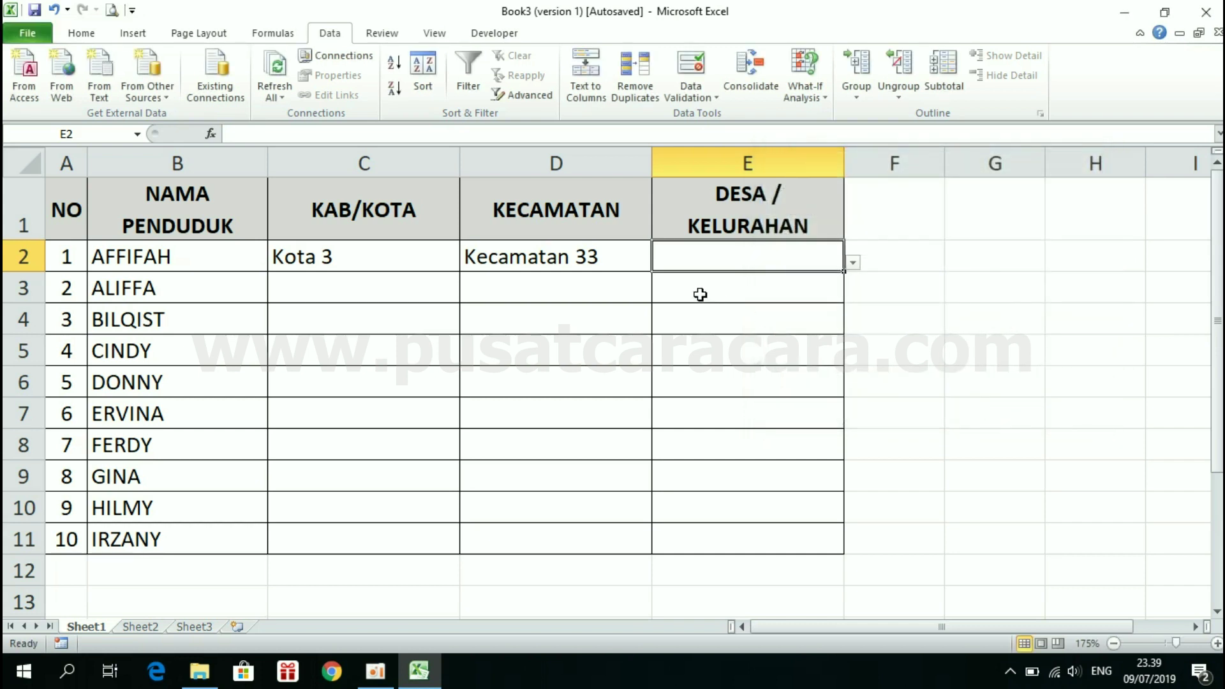
- Pick Kelurahan 332 in E2, then switch D2 to Kecamatan 31 and E2 to Kelurahan 312
click(853, 263)
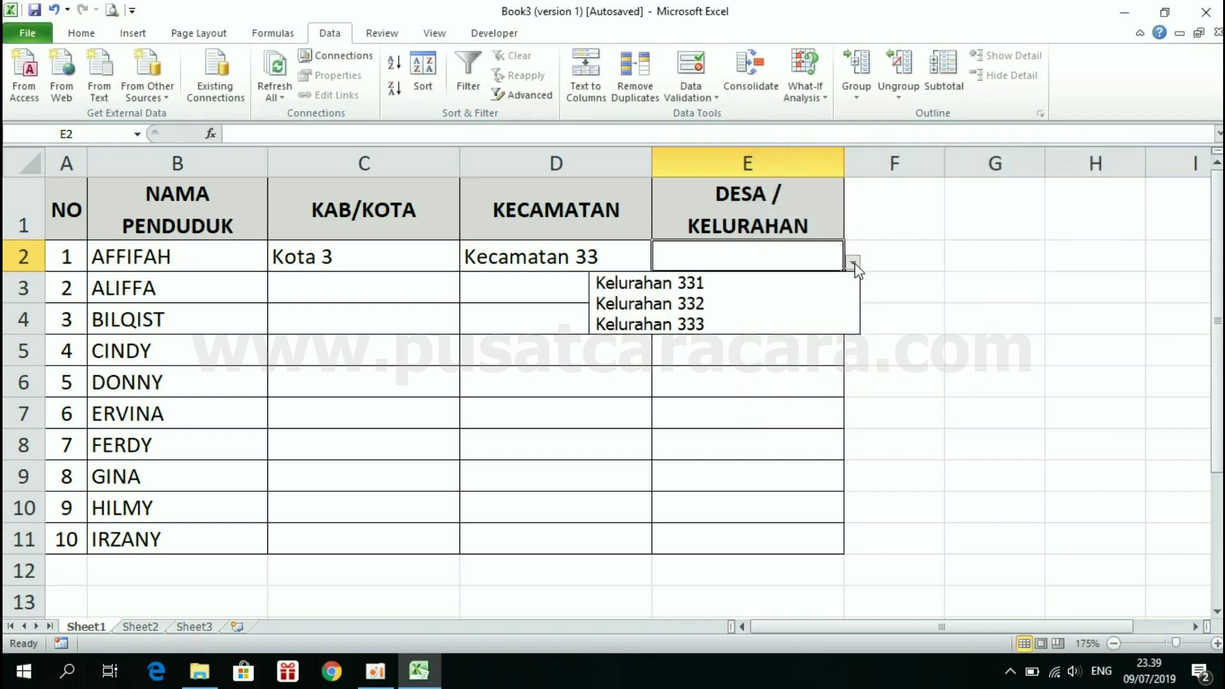
click(702, 306)
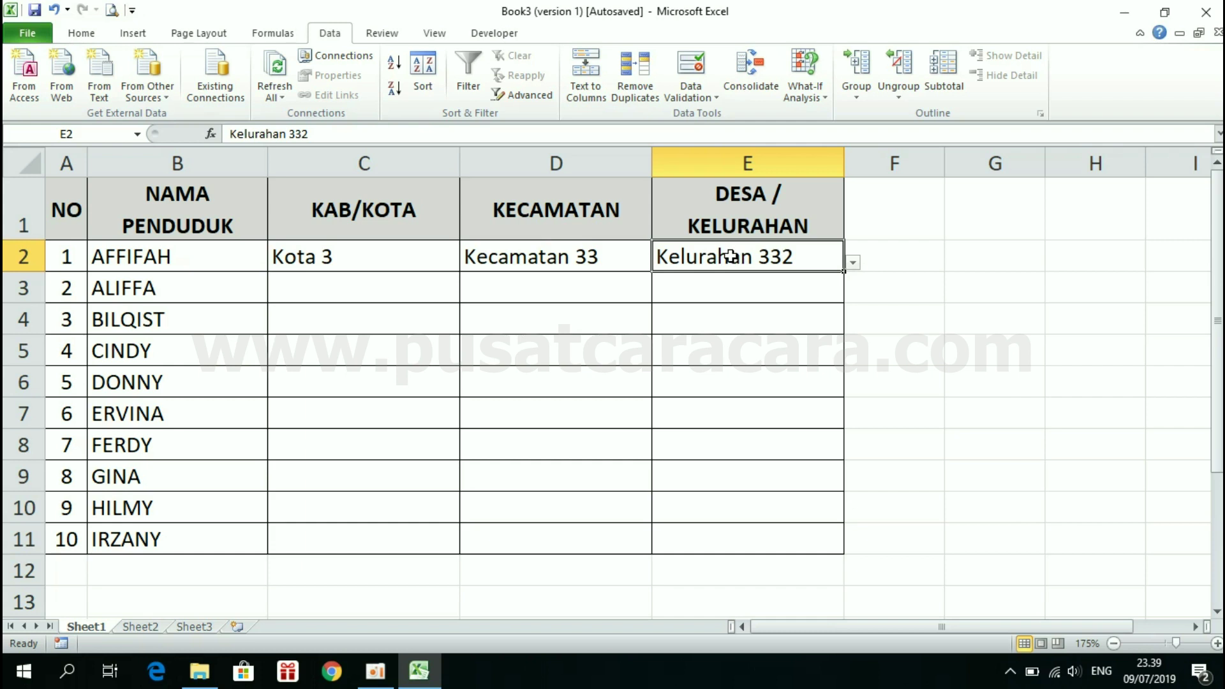
drag(590, 255, 653, 262)
click(661, 262)
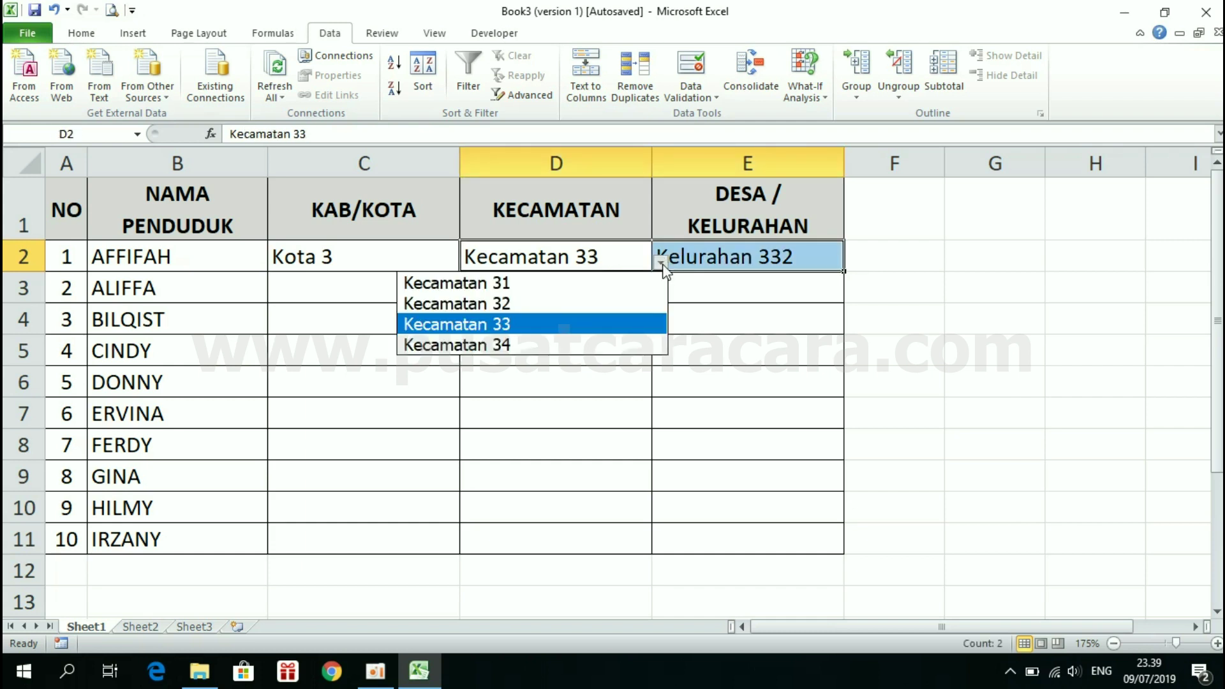
click(543, 292)
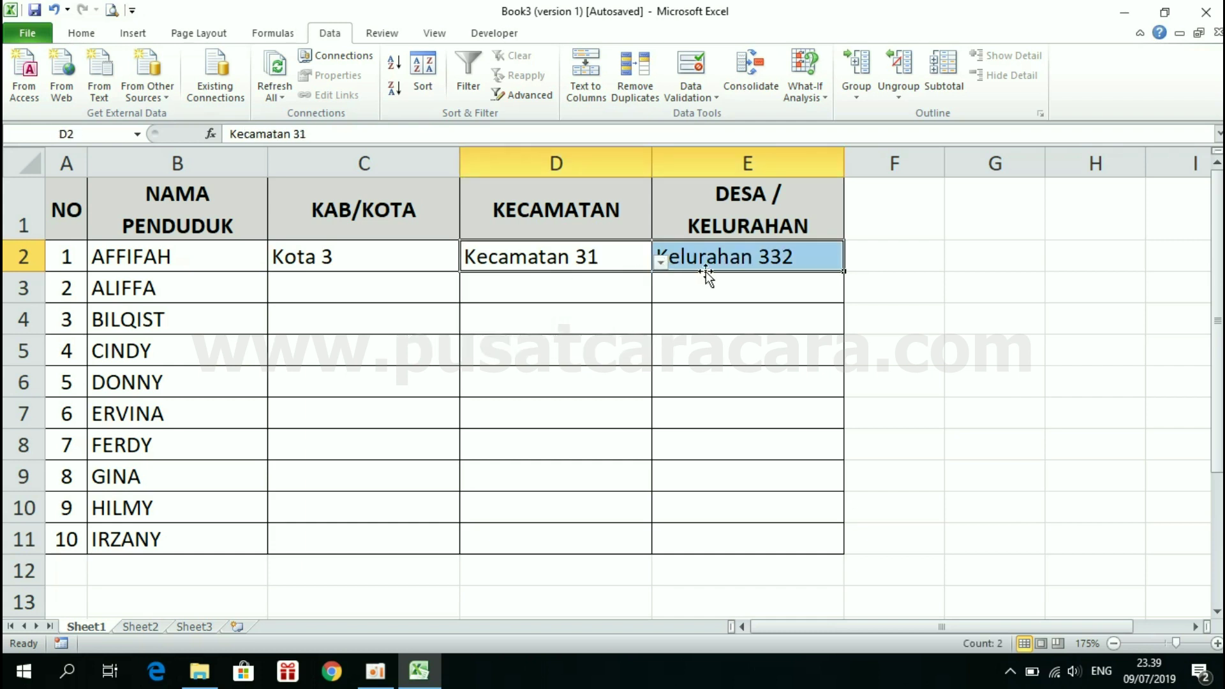
click(737, 259)
click(849, 264)
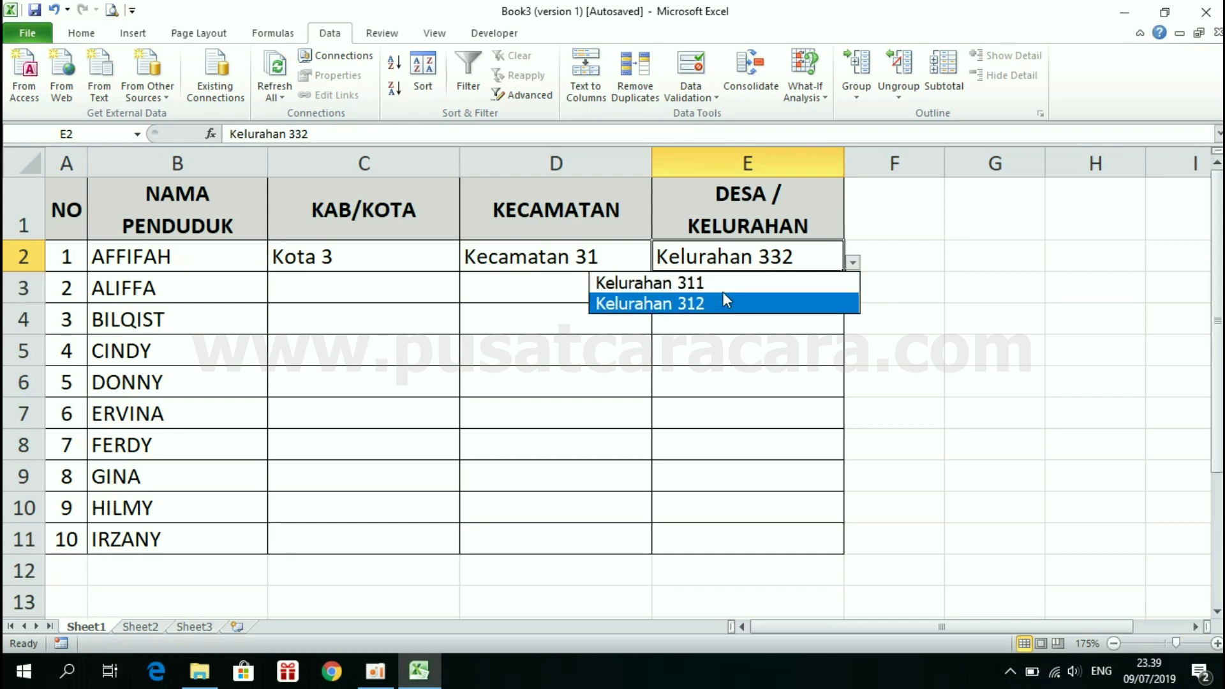
click(726, 310)
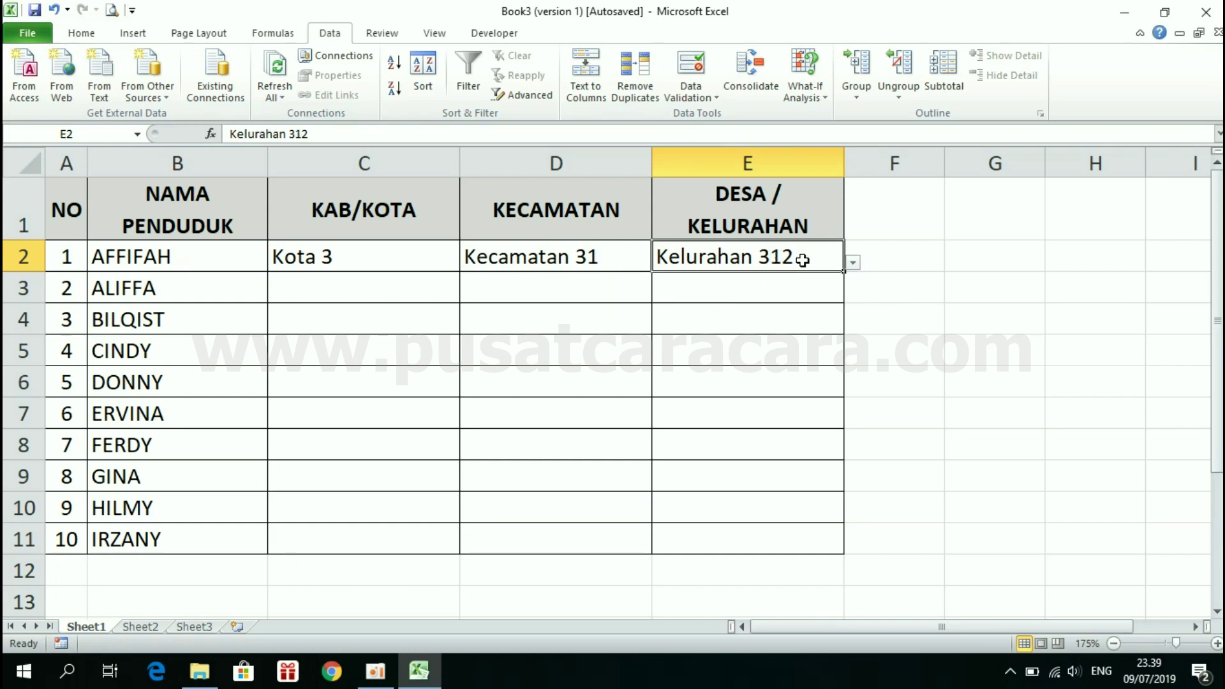
- Check the row 2 location values and select C2:E2
click(361, 293)
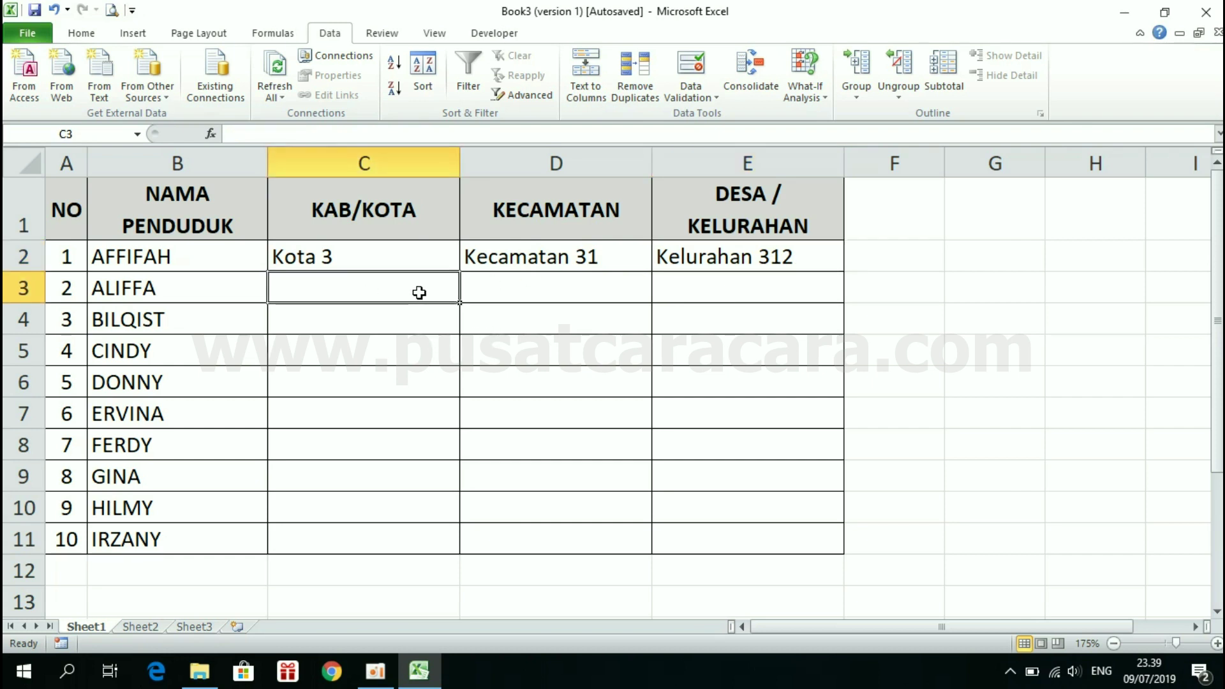
drag(419, 294, 408, 528)
click(427, 264)
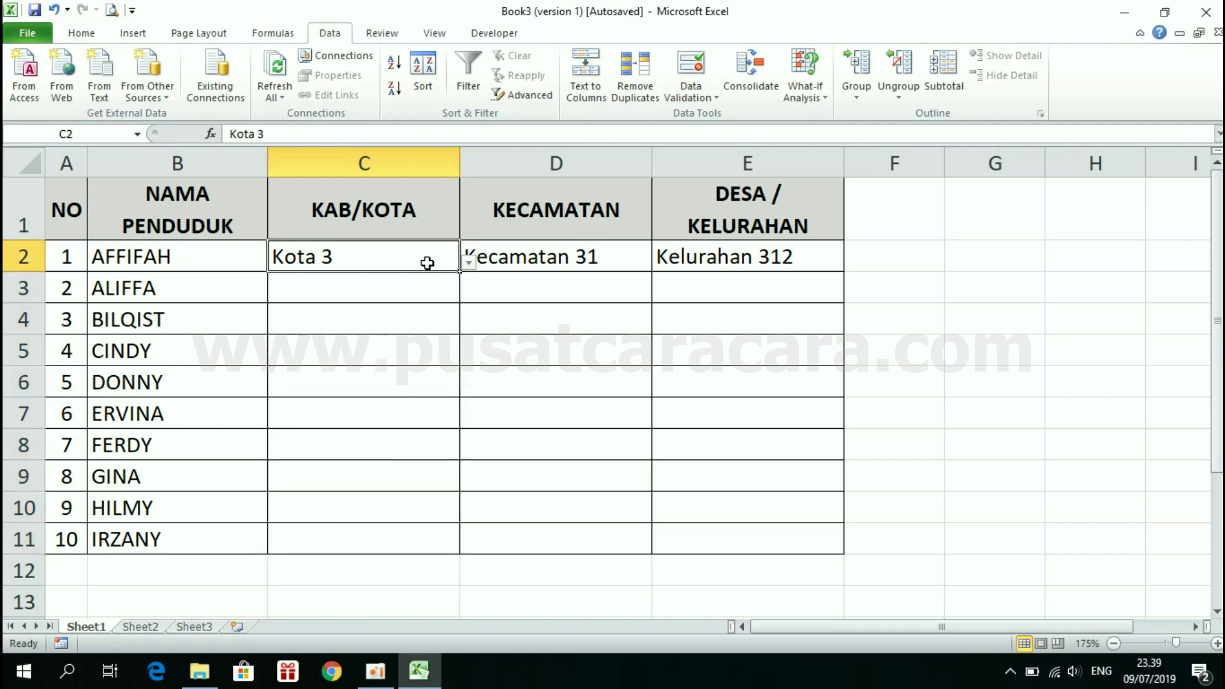
click(554, 253)
click(436, 255)
click(550, 259)
click(743, 262)
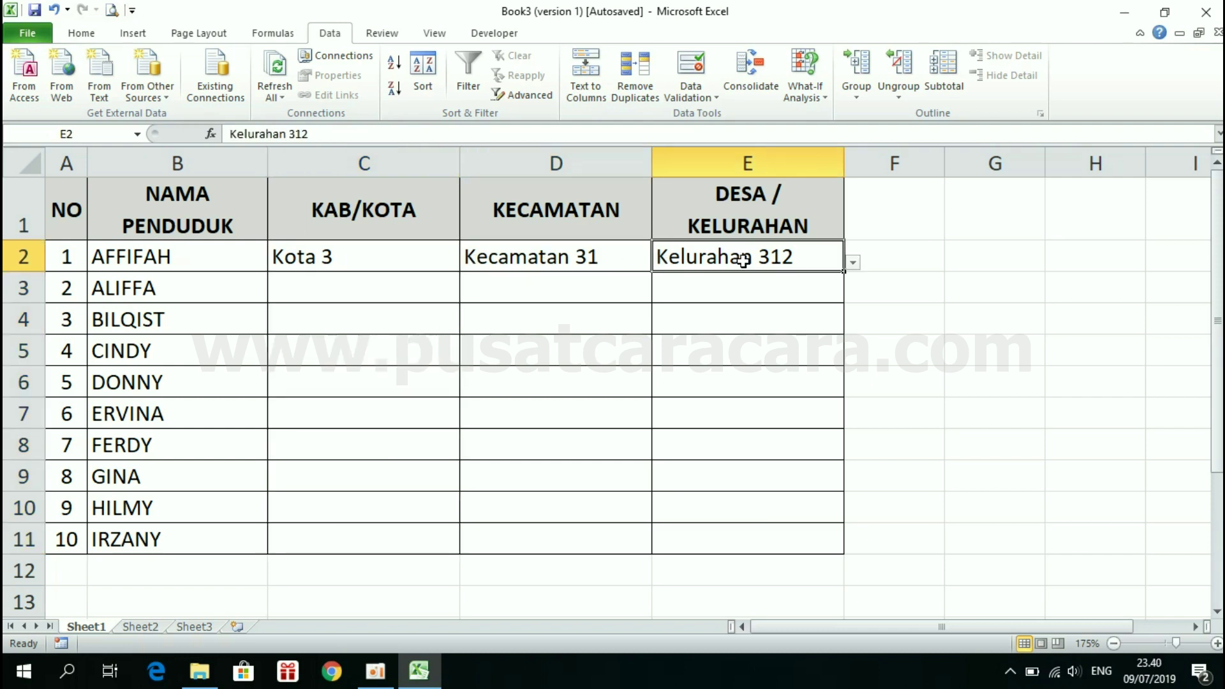
click(427, 290)
click(507, 294)
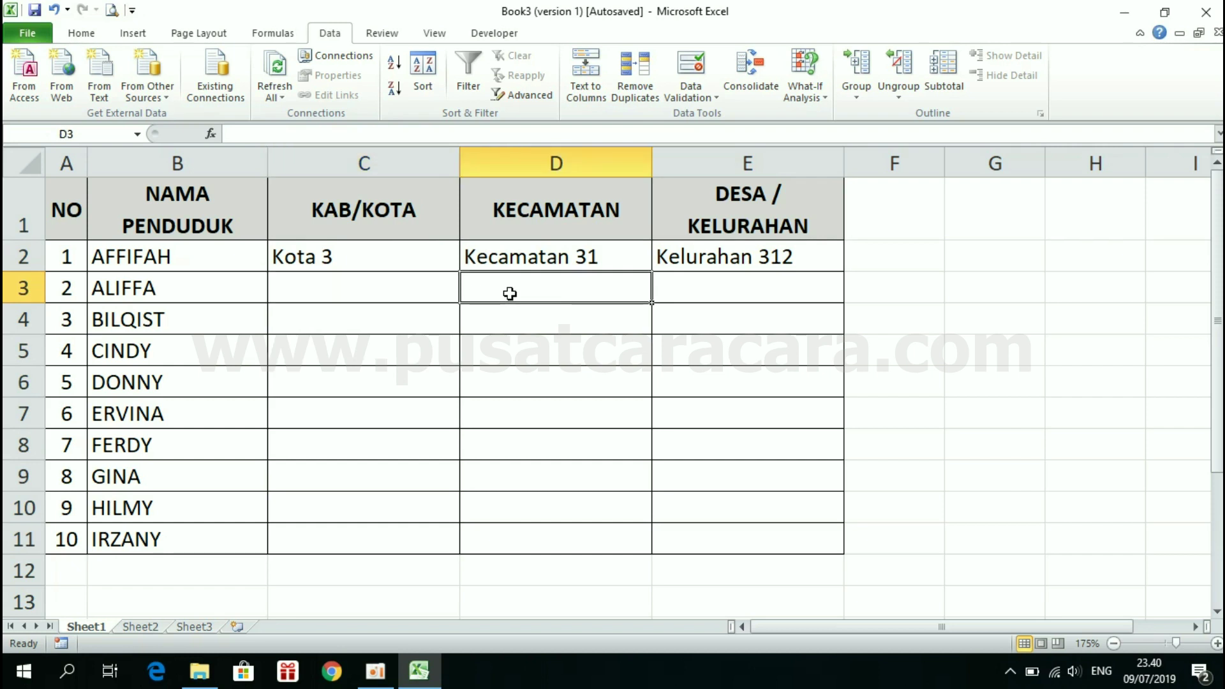
click(400, 264)
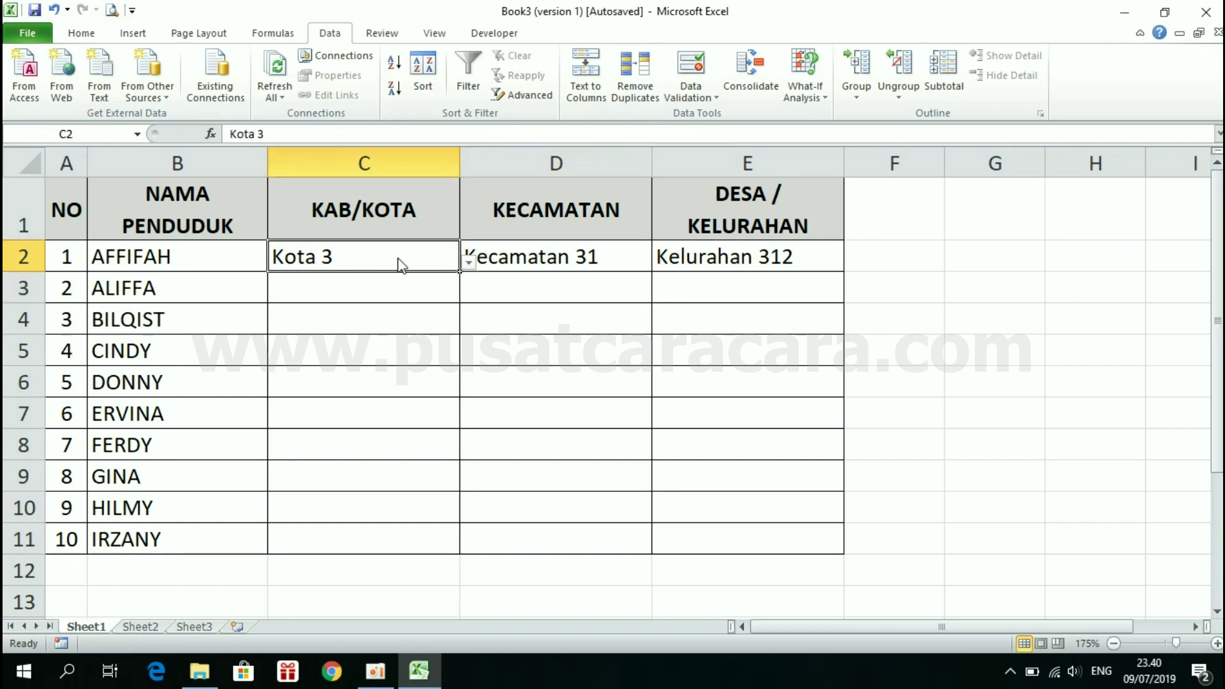
drag(401, 263, 761, 259)
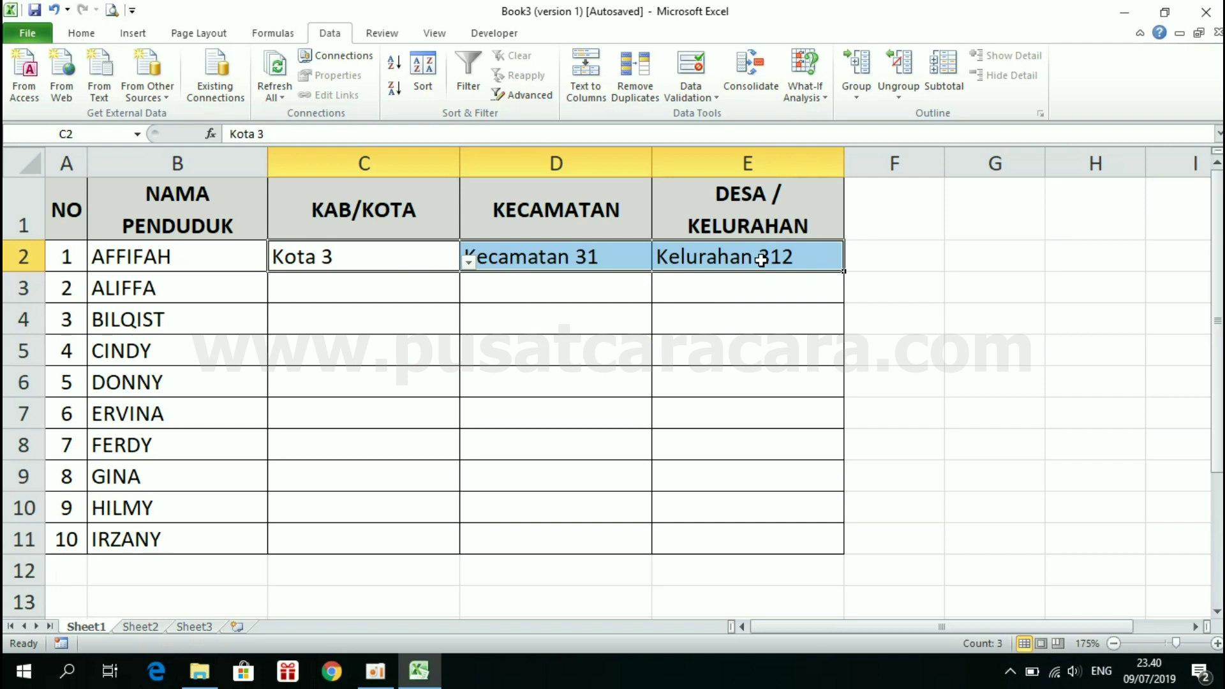
- Clear the location values in C2:E2 and reselect the emptied cells
key(Delete)
click(713, 312)
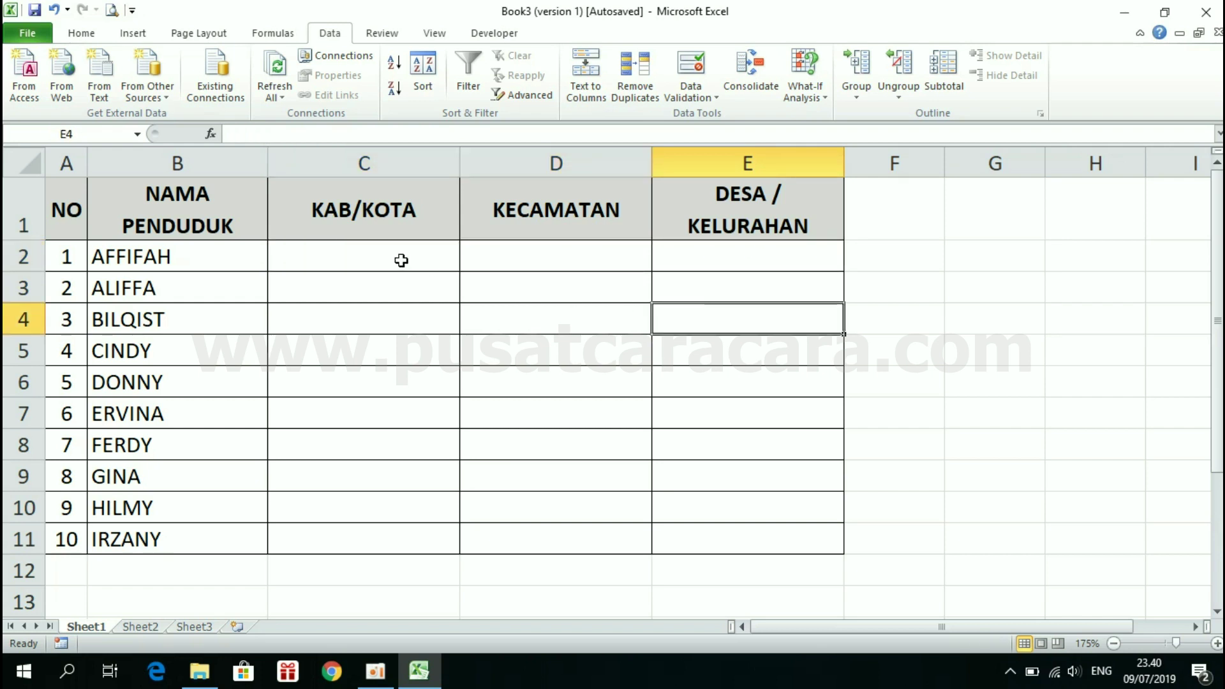
drag(400, 260, 734, 248)
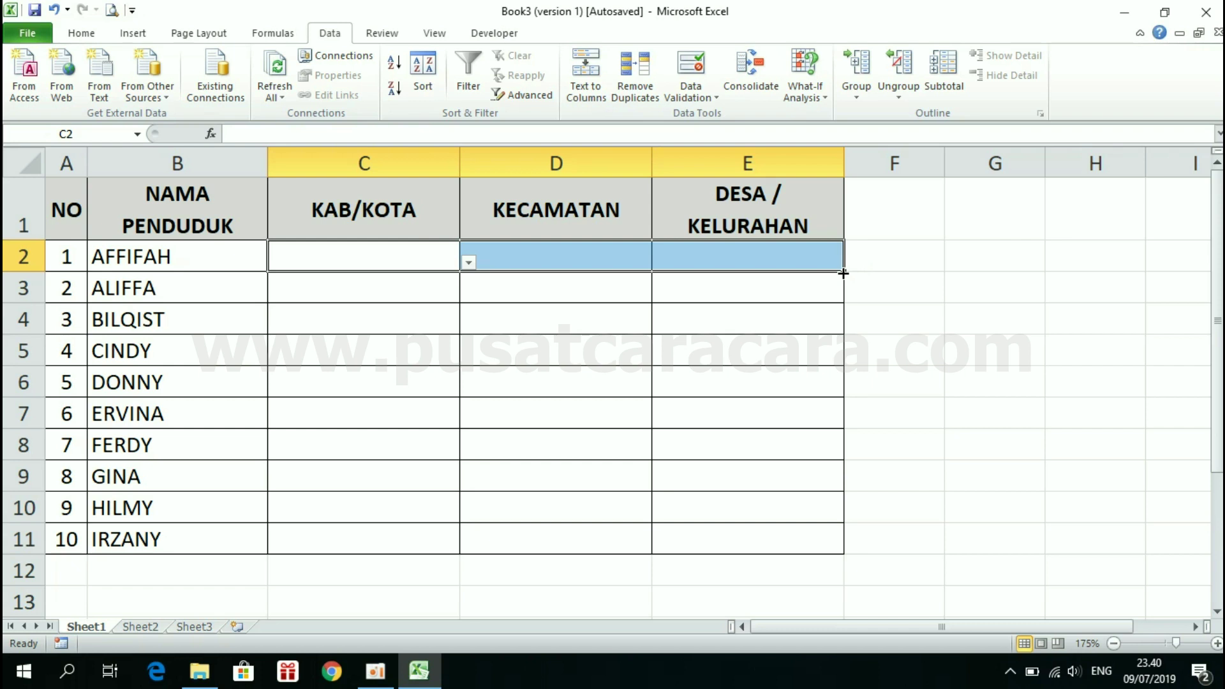
- Fill the C2:E2 dropdown rules down through row 11 and check C6 and E4 have dropdowns
drag(843, 273, 840, 539)
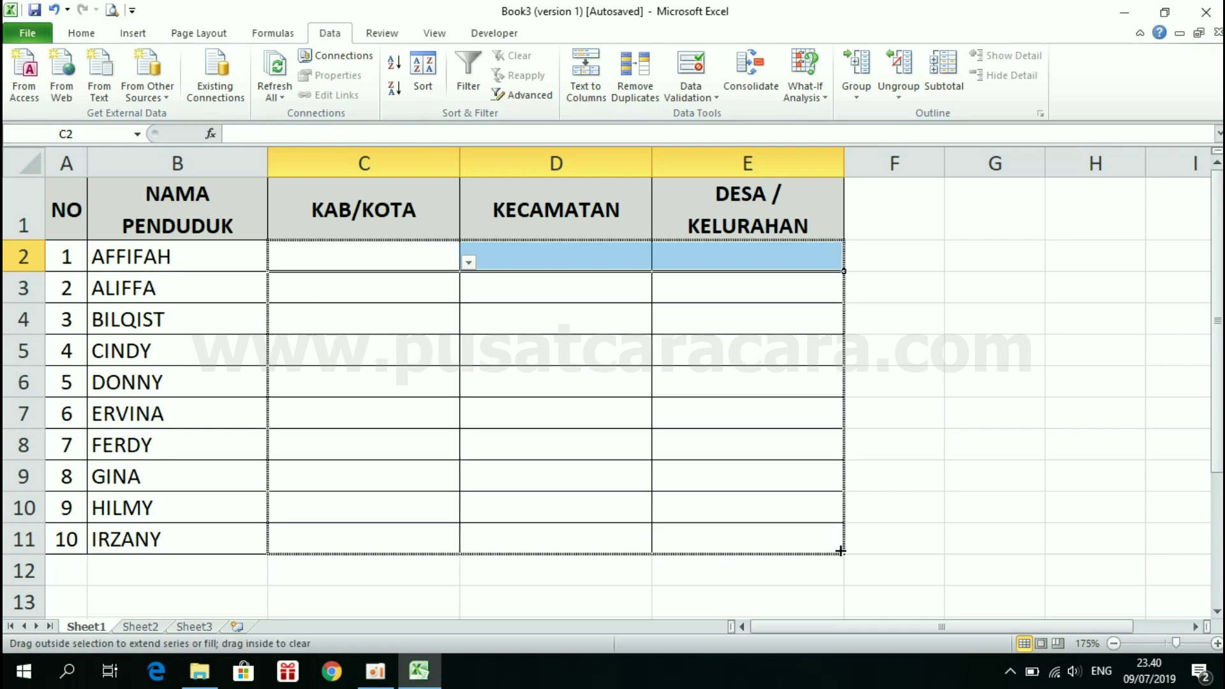
drag(840, 550, 841, 551)
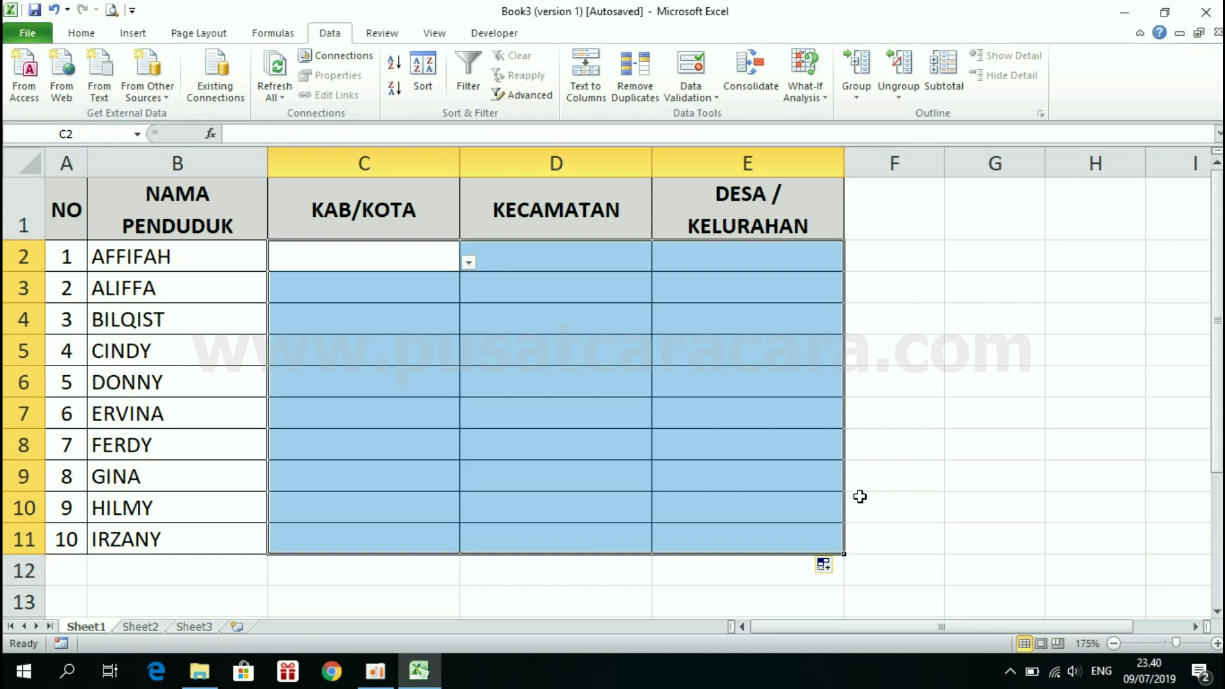
click(408, 376)
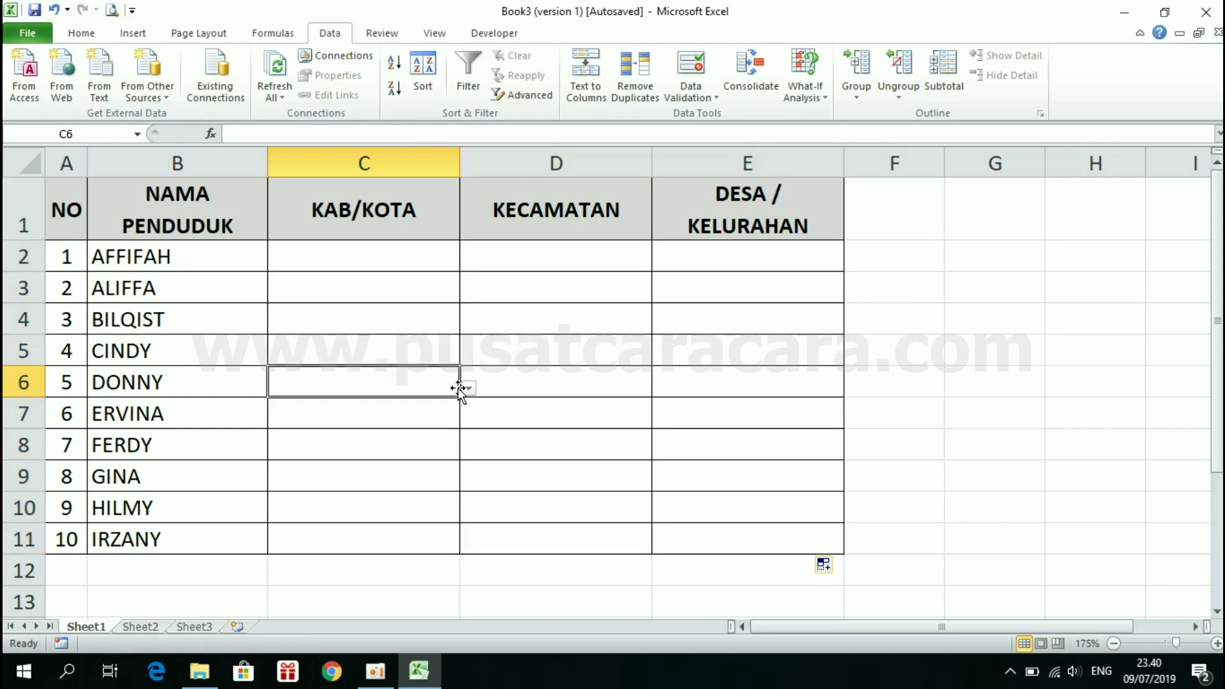
click(561, 385)
click(782, 322)
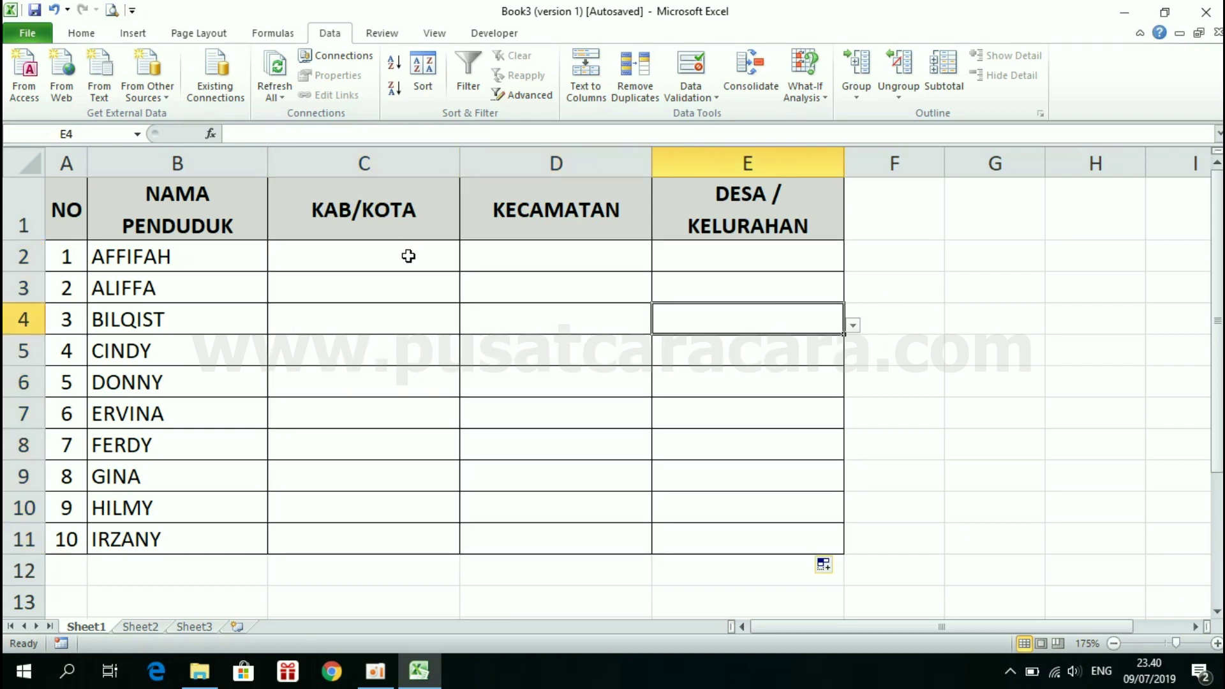
- Set row 2 to Kabupaten 2, Kecamatan 21 and Desa 213 from the dropdowns
drag(408, 256, 466, 260)
click(468, 262)
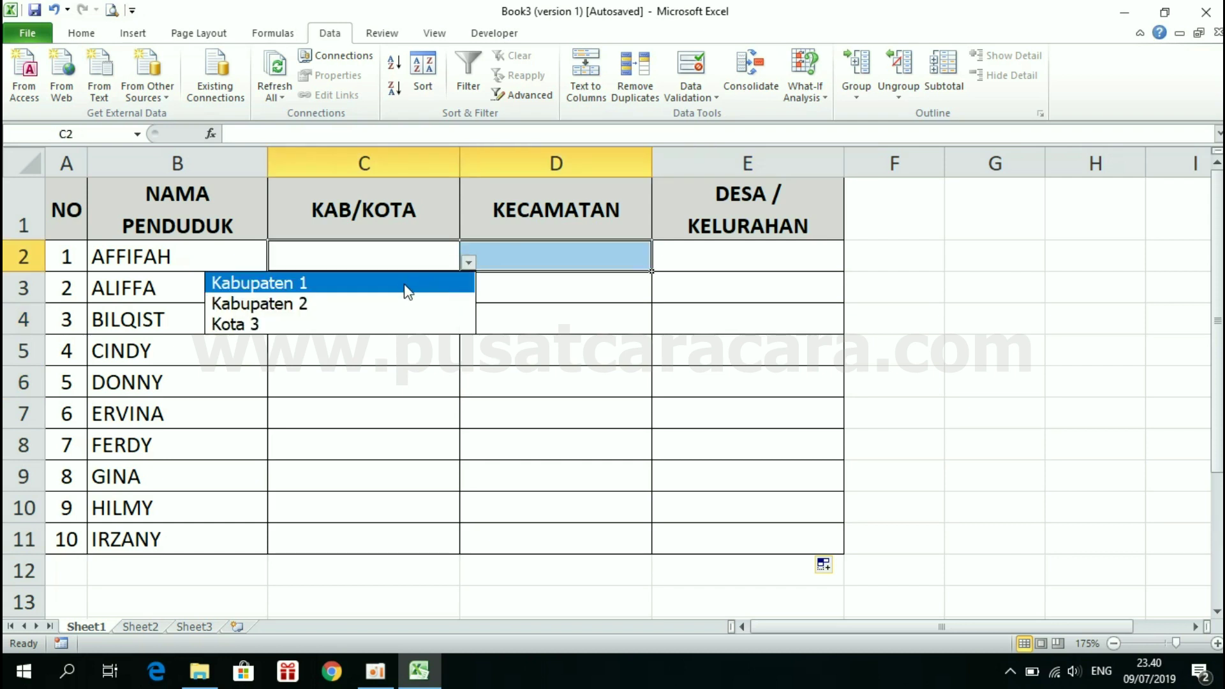
click(376, 304)
click(601, 247)
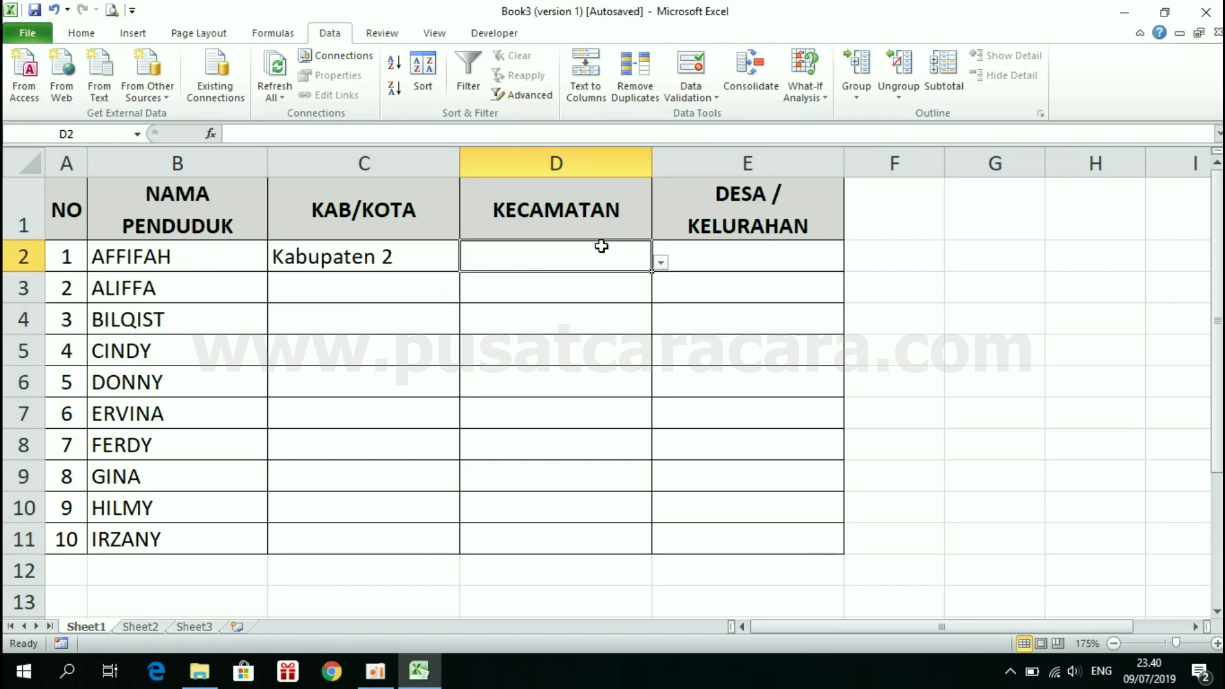
click(660, 262)
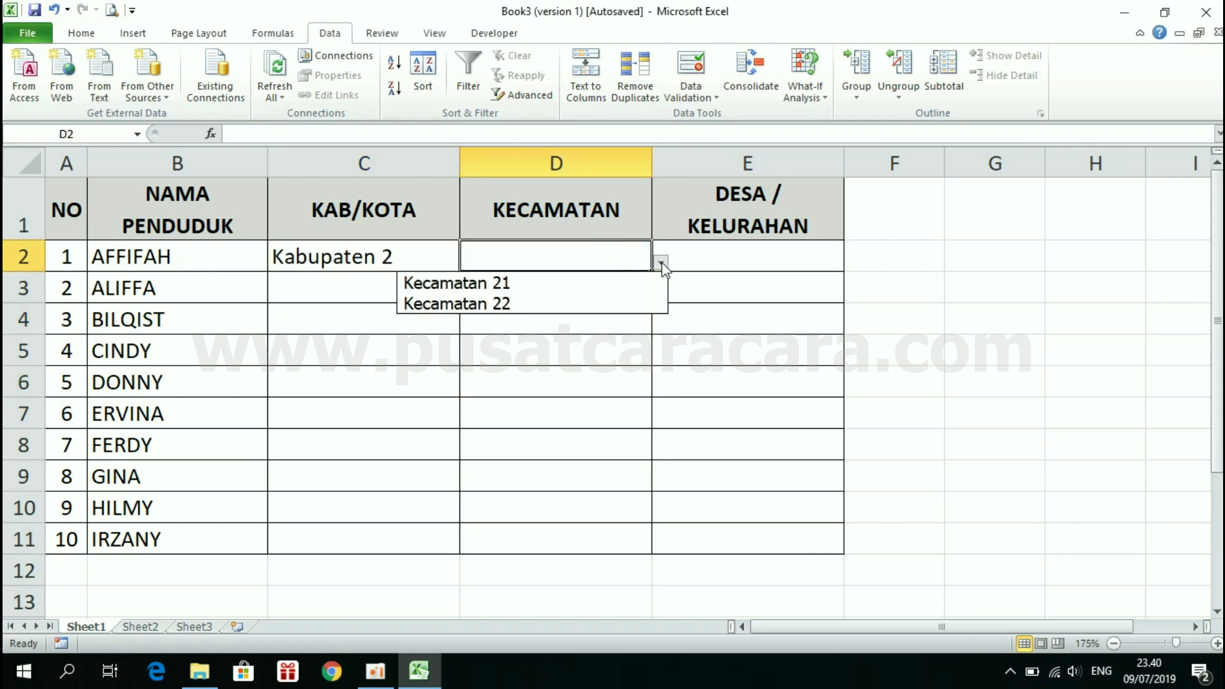
click(540, 290)
drag(789, 259, 855, 272)
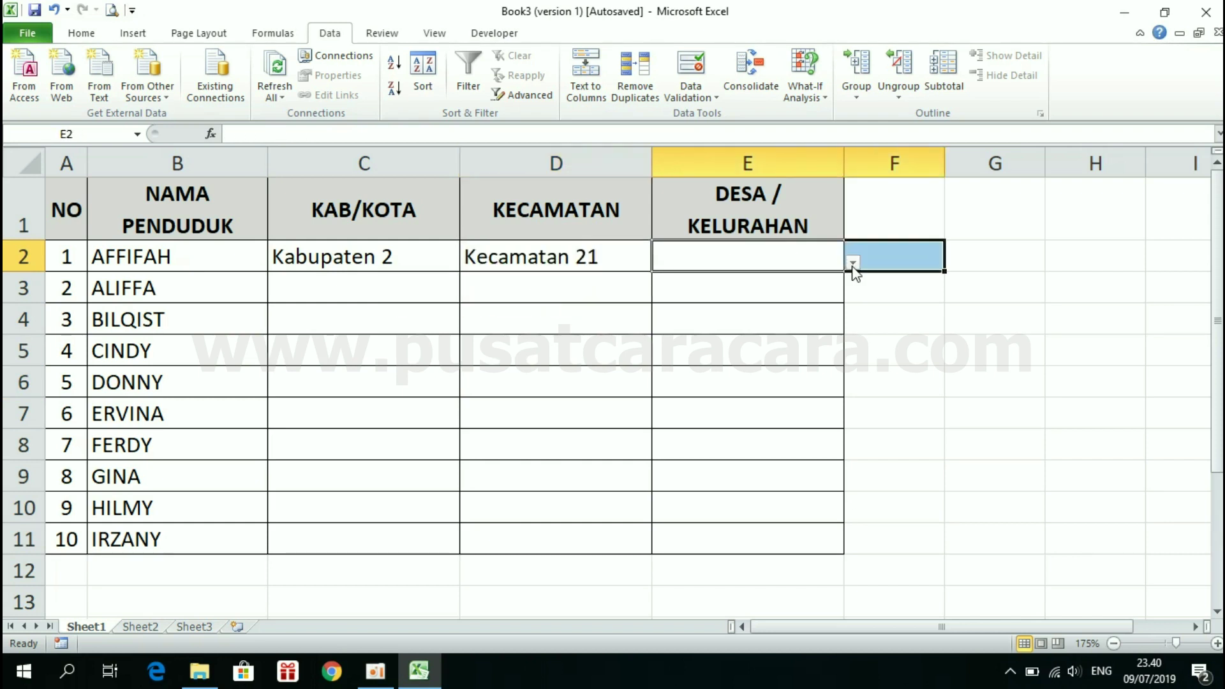
click(853, 263)
click(728, 323)
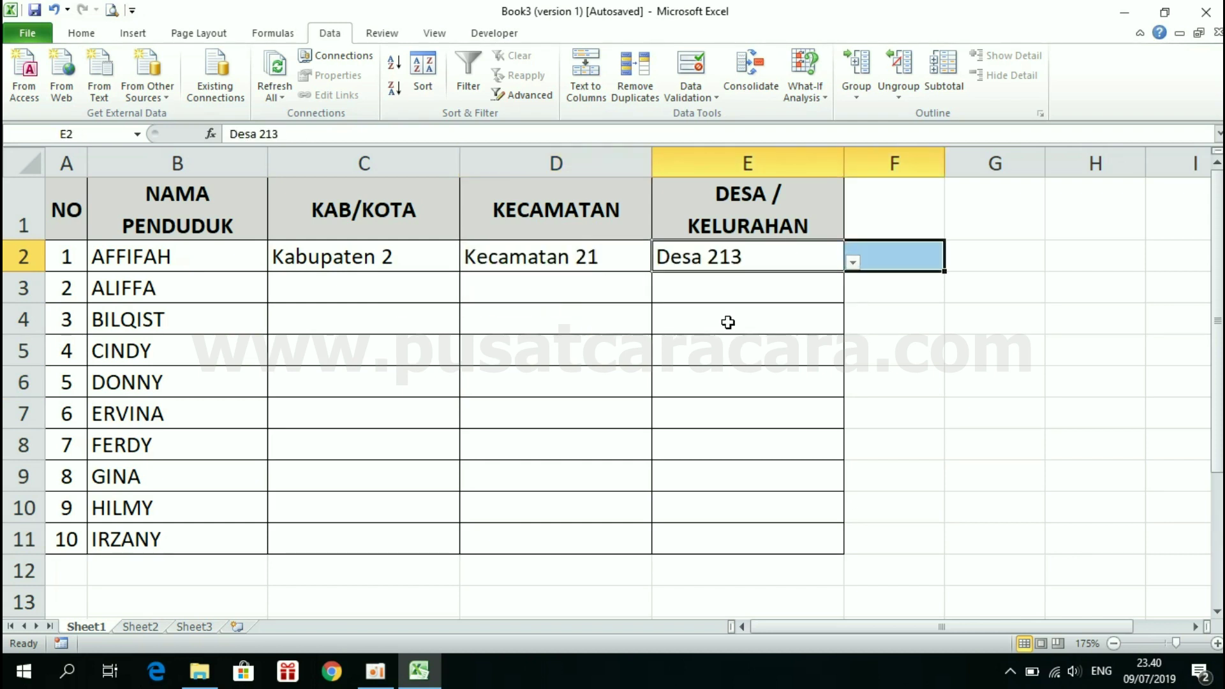
- Set row 3 to Kota 3, Kecamatan 33 and Kelurahan 332
click(433, 291)
click(468, 294)
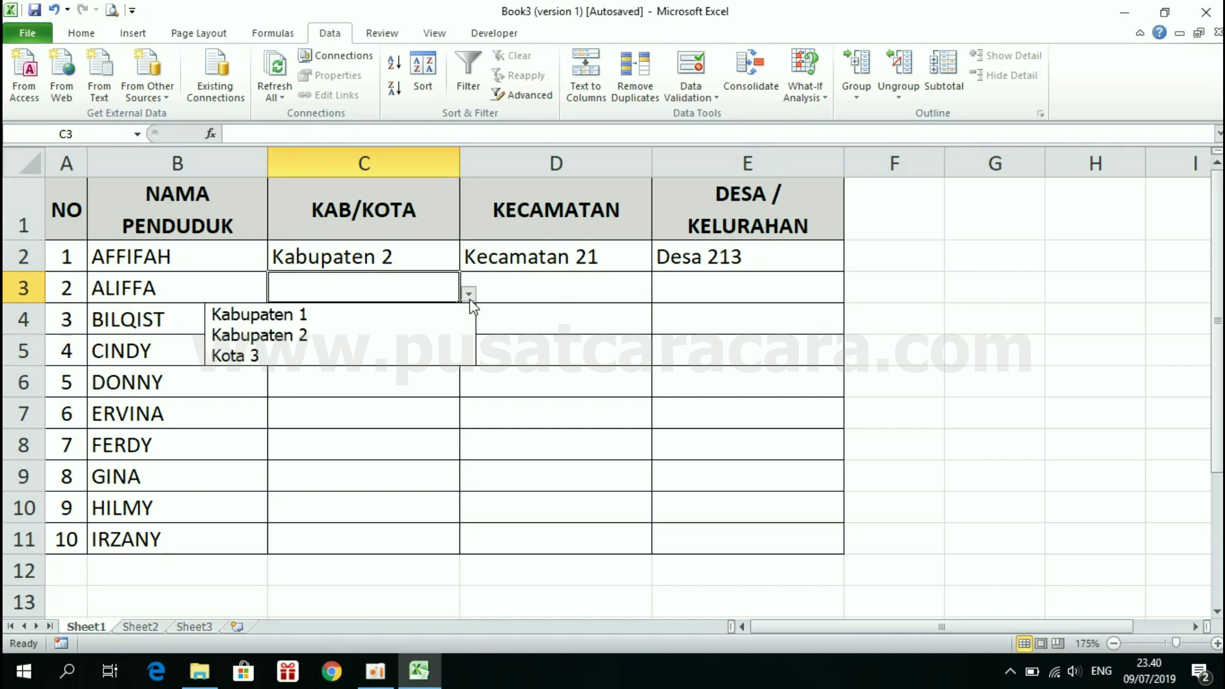
click(338, 356)
click(553, 292)
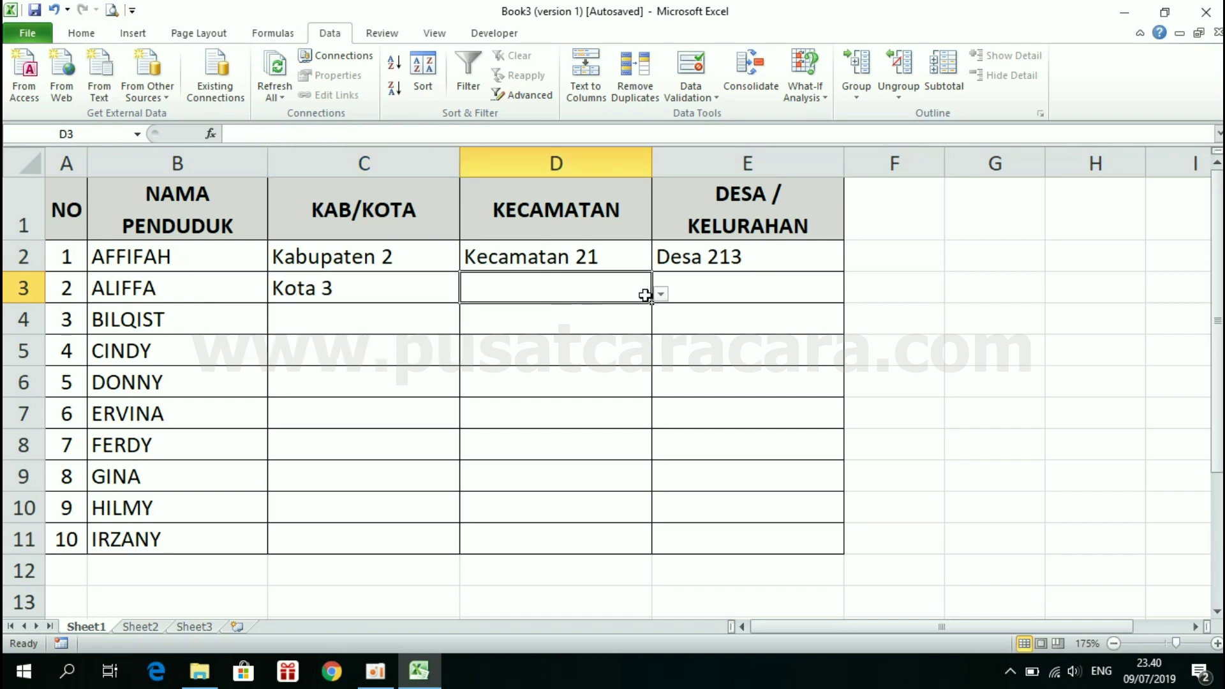
click(661, 294)
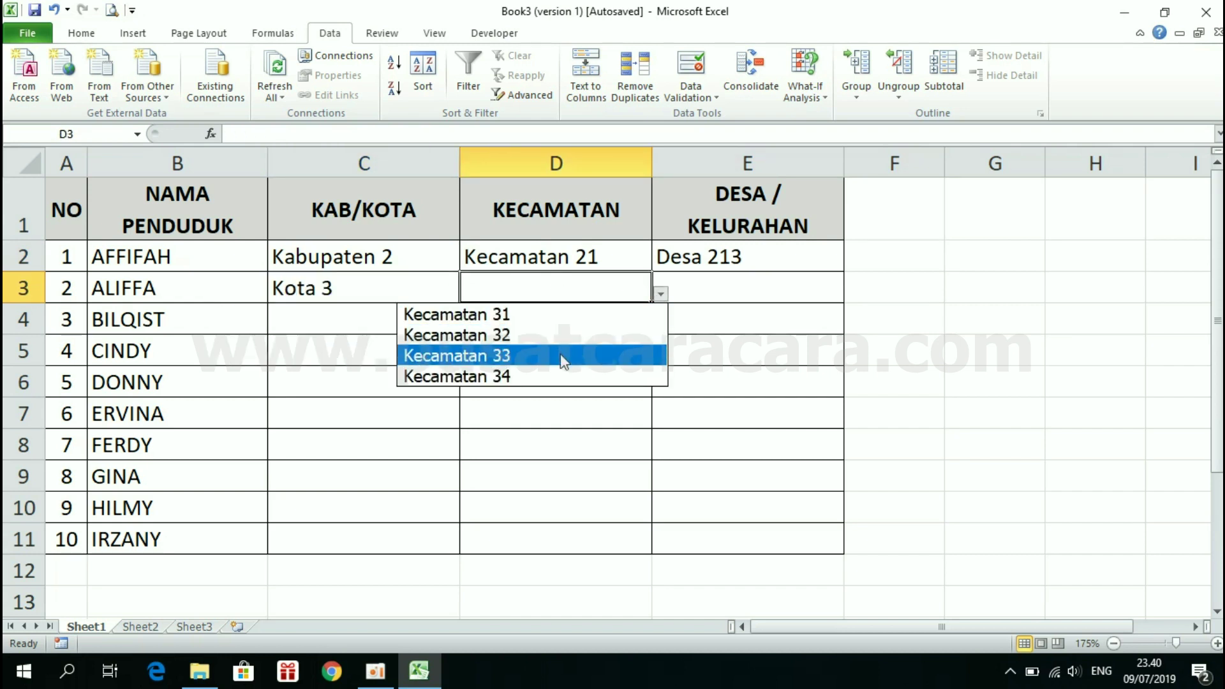
click(560, 355)
click(772, 287)
click(853, 294)
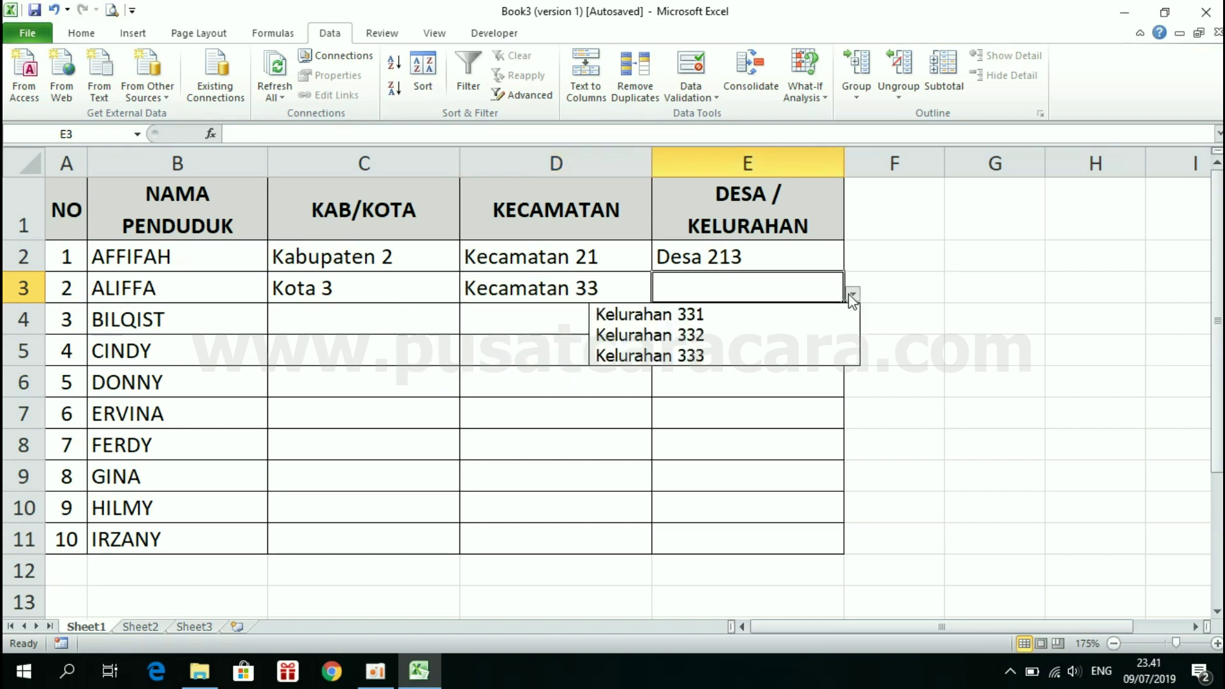
click(740, 337)
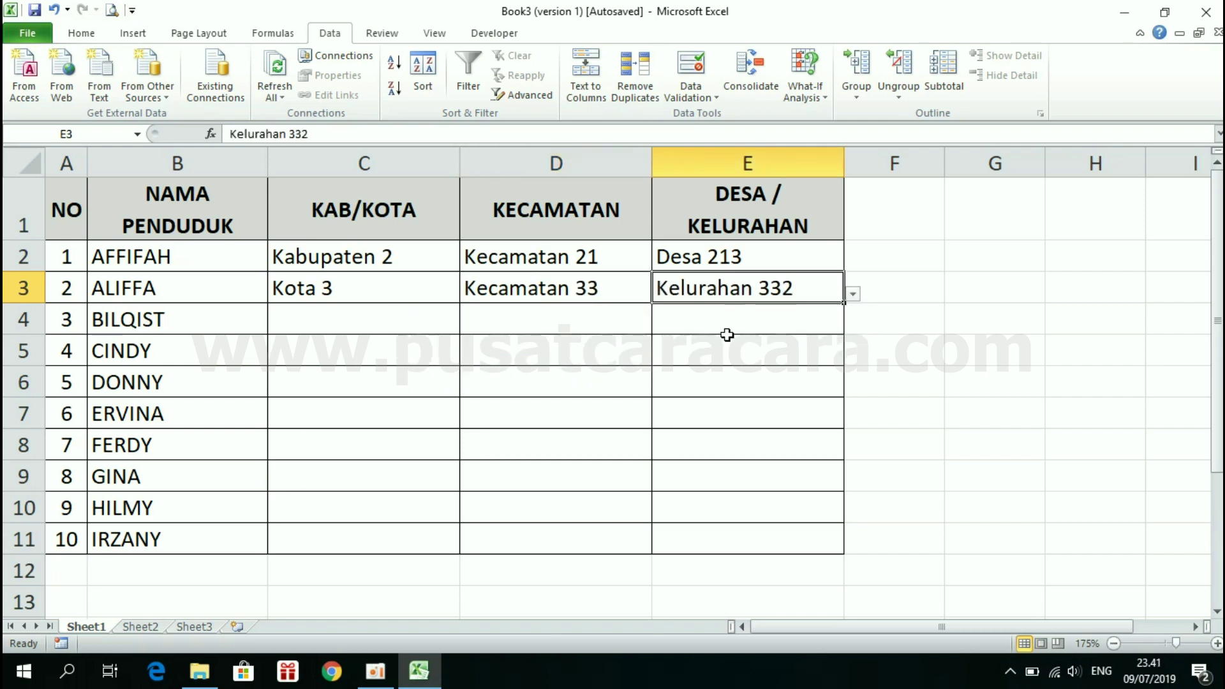
- Set row 4 to Kabupaten 1, Kecamatan 12 and Desa 121, then select the whole table
click(410, 318)
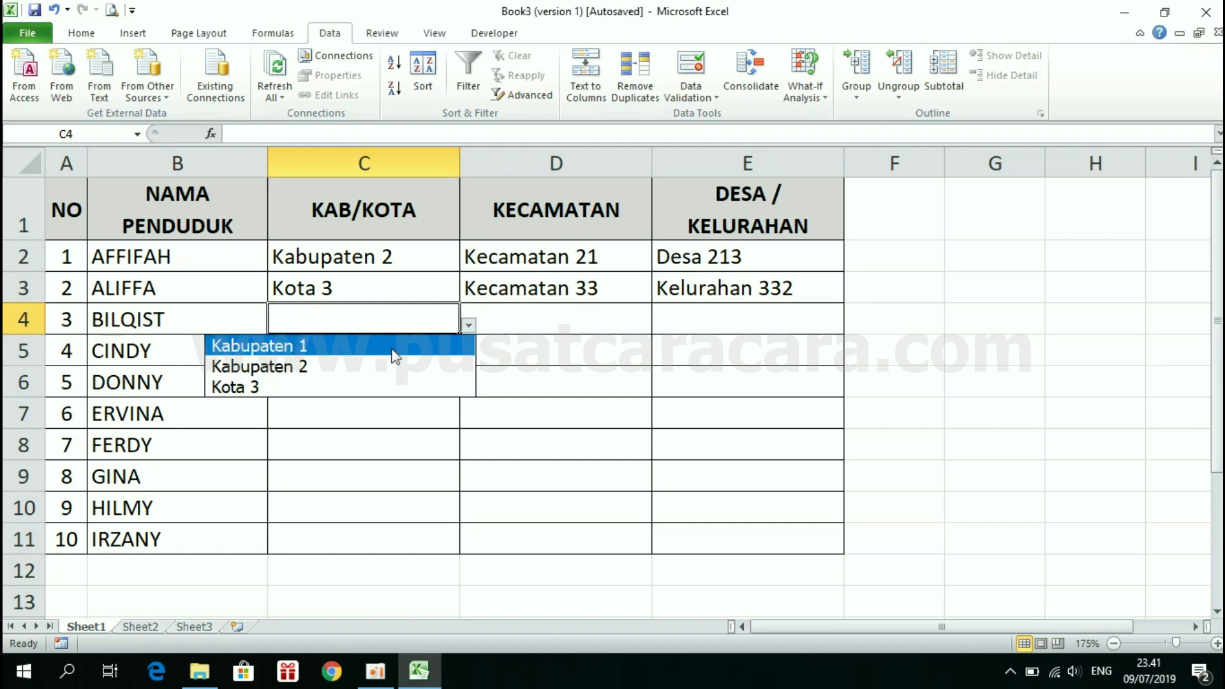
click(389, 346)
click(553, 326)
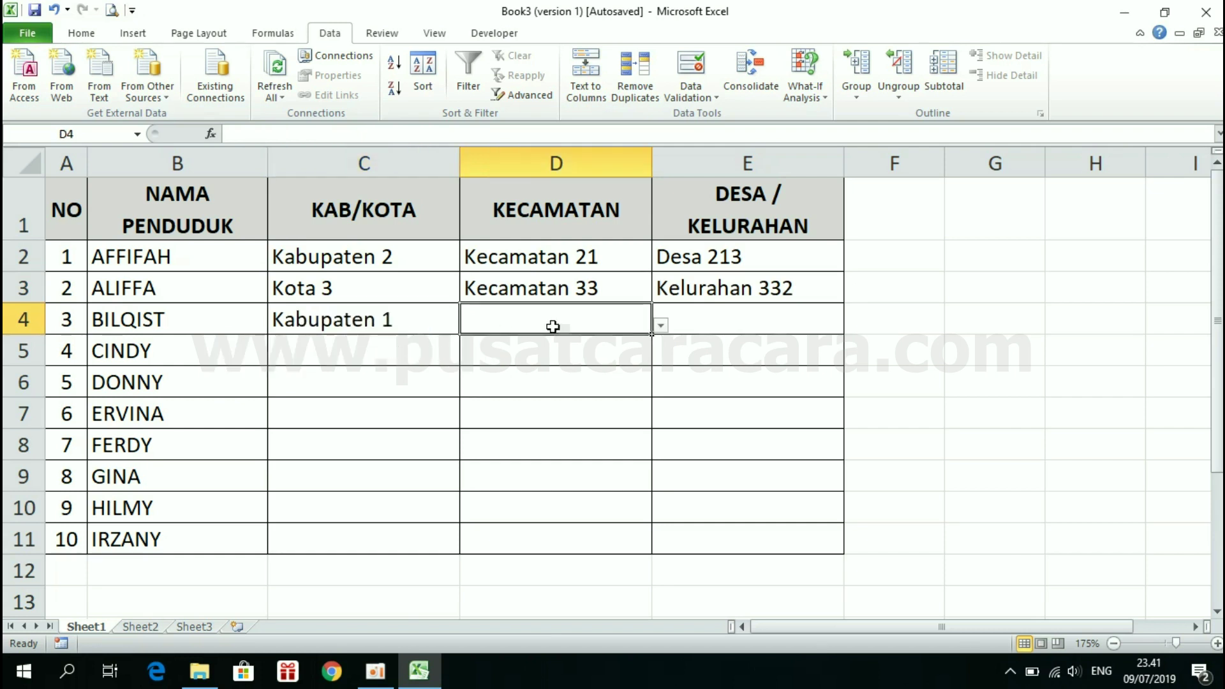
click(660, 326)
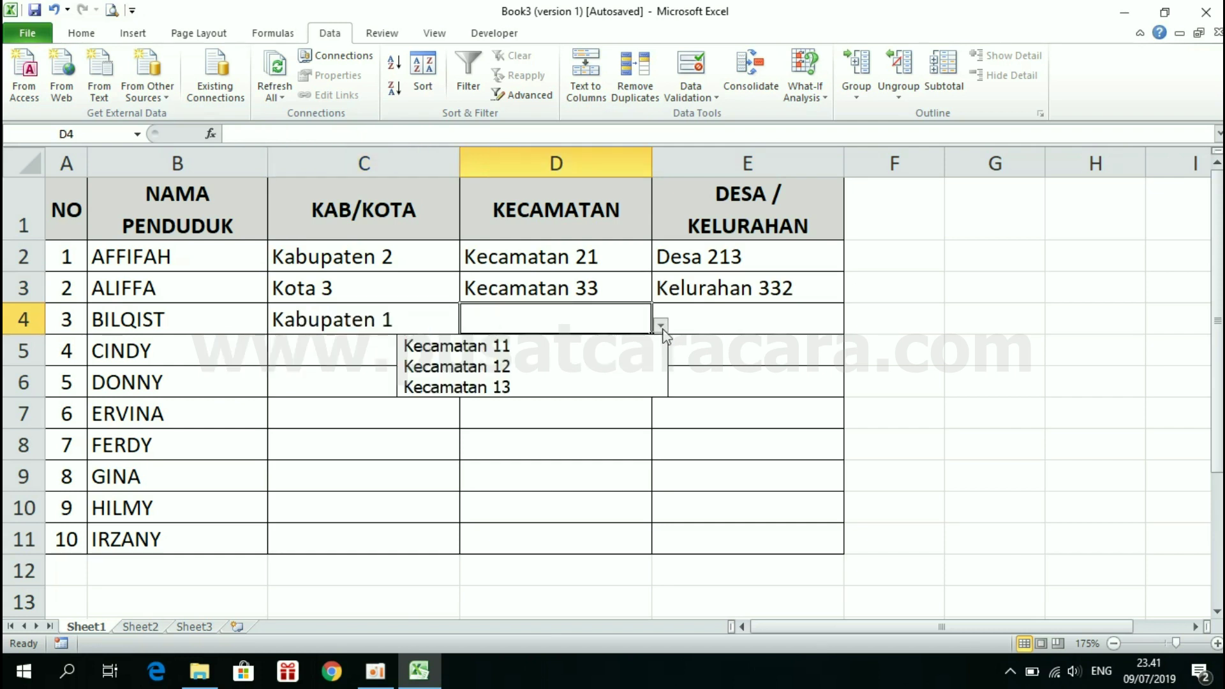
click(547, 366)
click(766, 325)
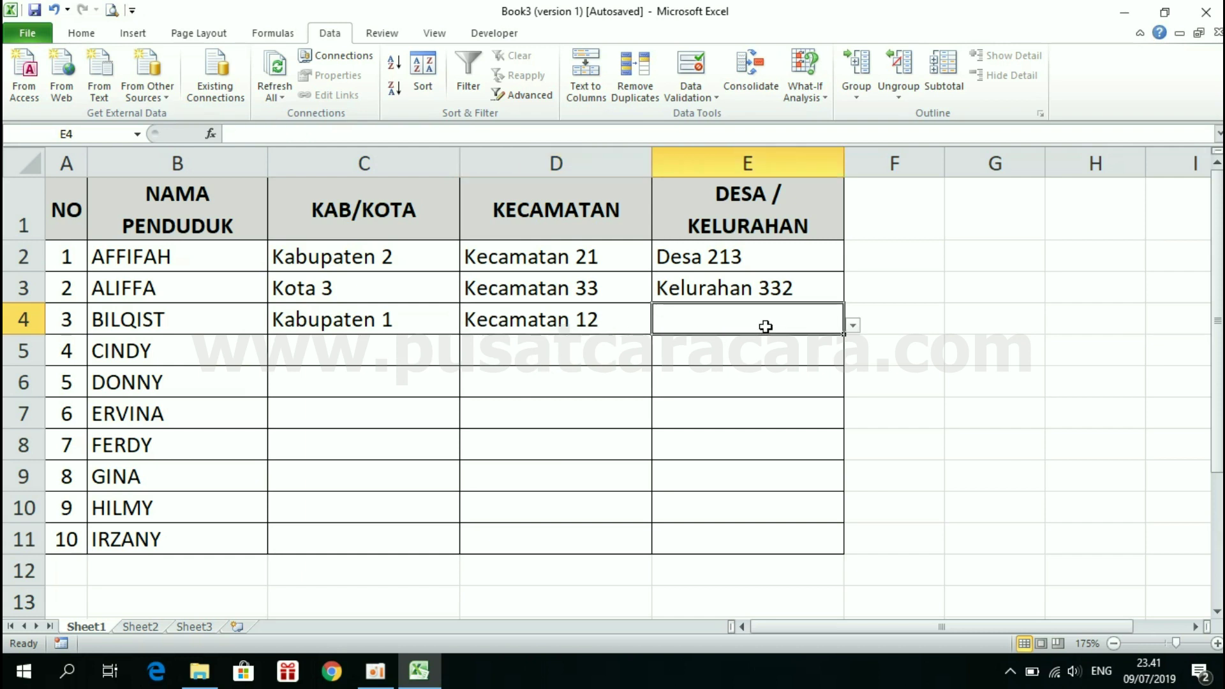
click(853, 326)
click(736, 345)
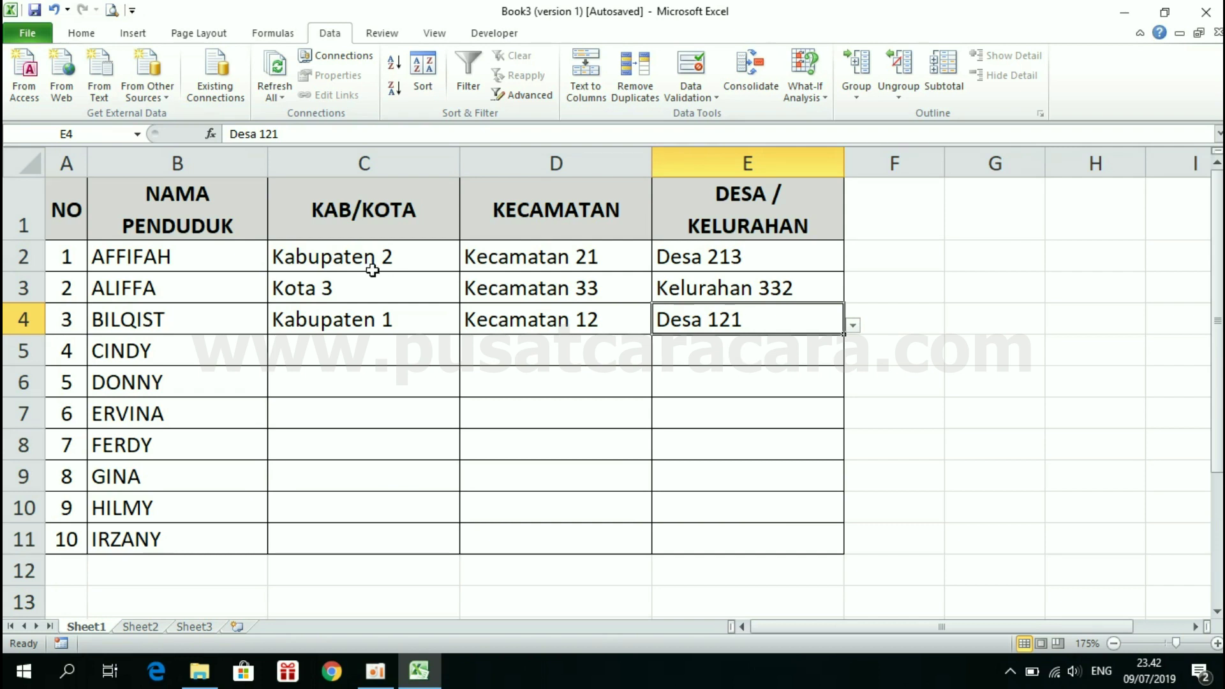
mouse_move(67, 195)
mouse_down()
mouse_move(852, 450)
mouse_move(798, 527)
mouse_up()
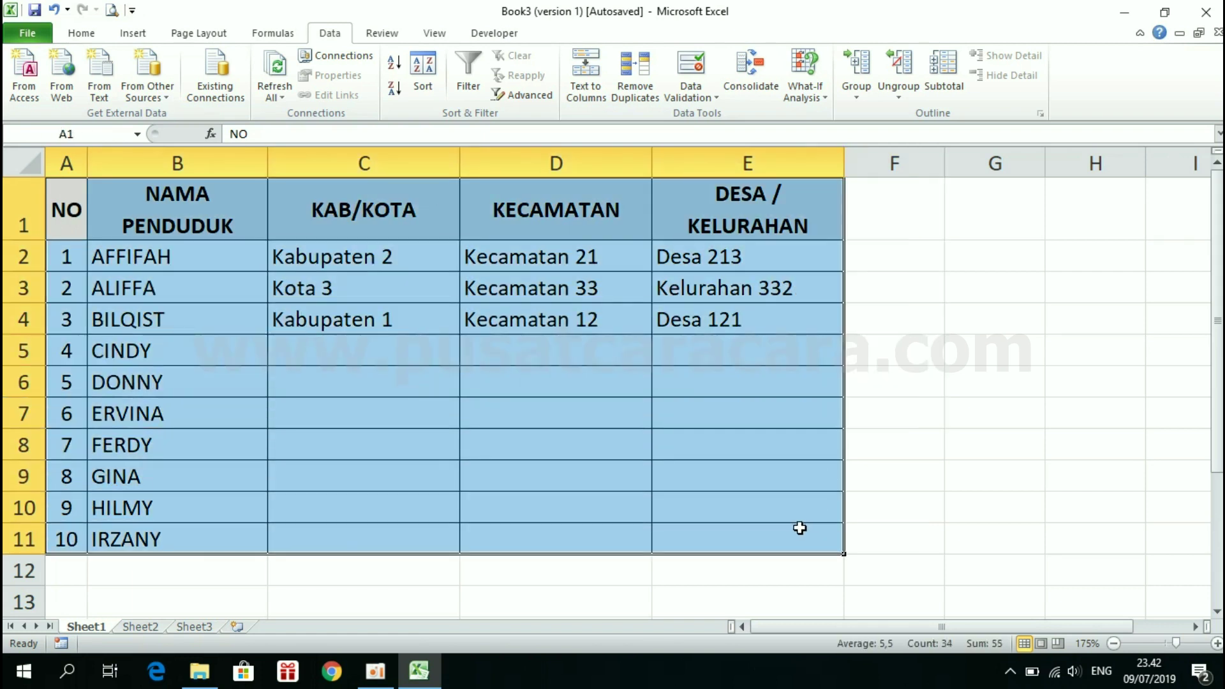
- On Sheet2, select the Kabupaten list A1:A4 and the Kecamatan block A6:C10
click(411, 268)
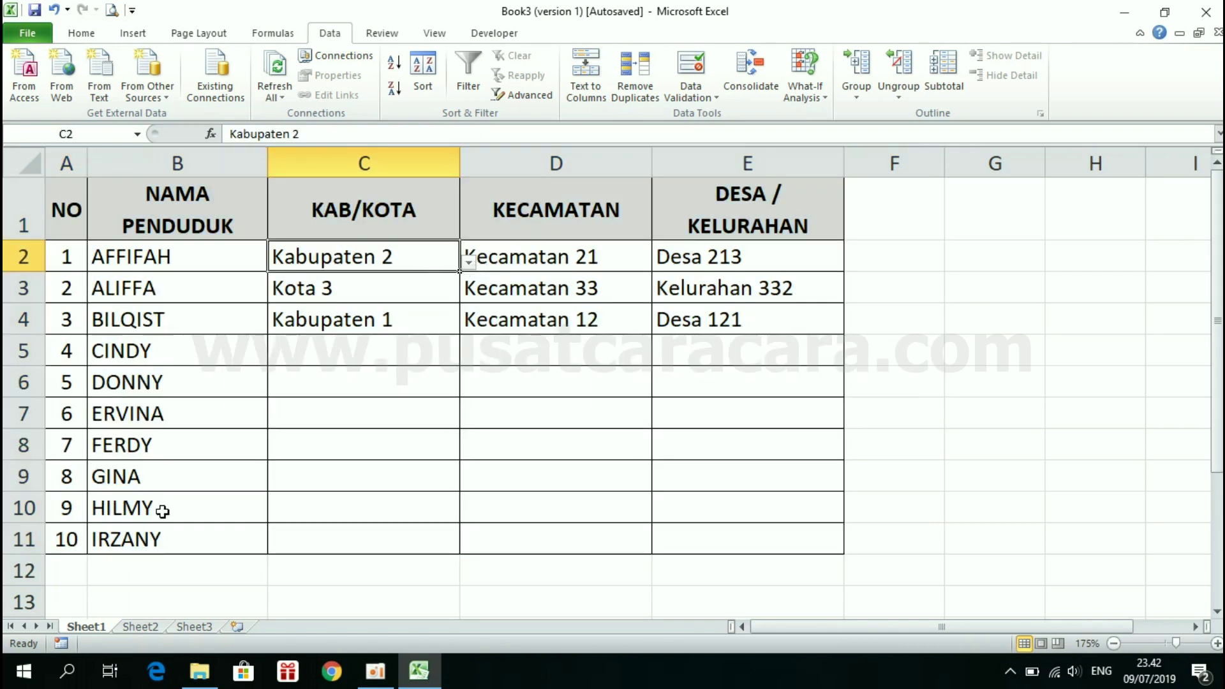
click(142, 626)
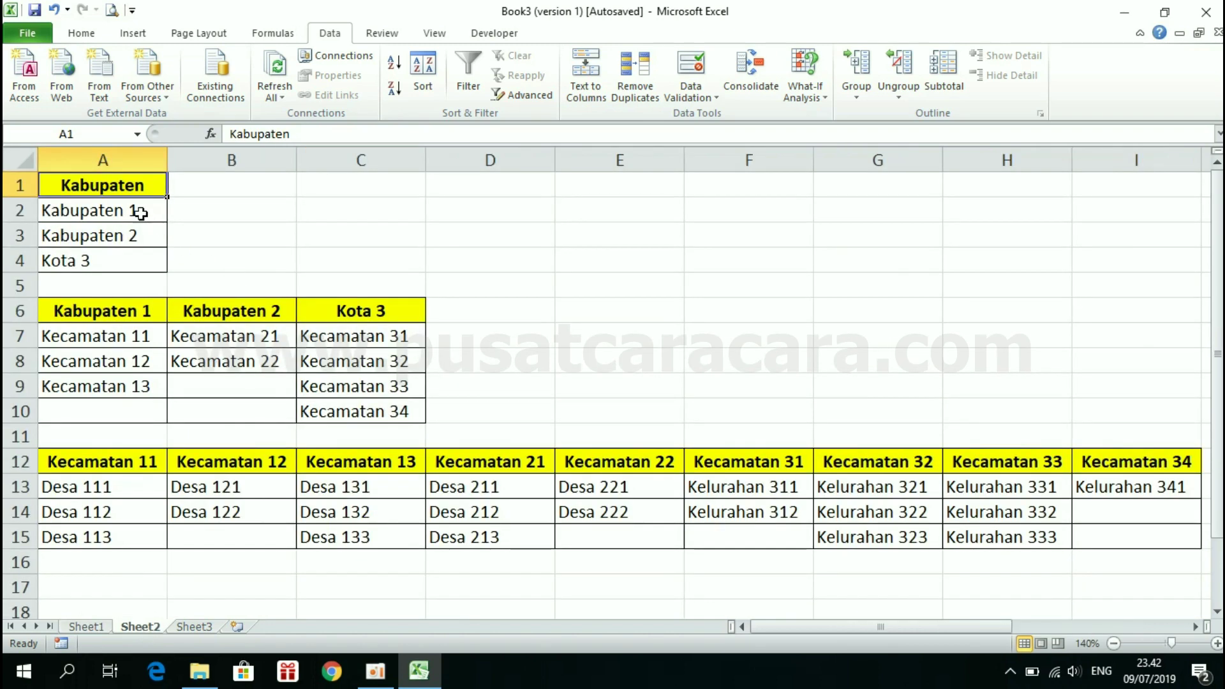
drag(123, 185, 124, 262)
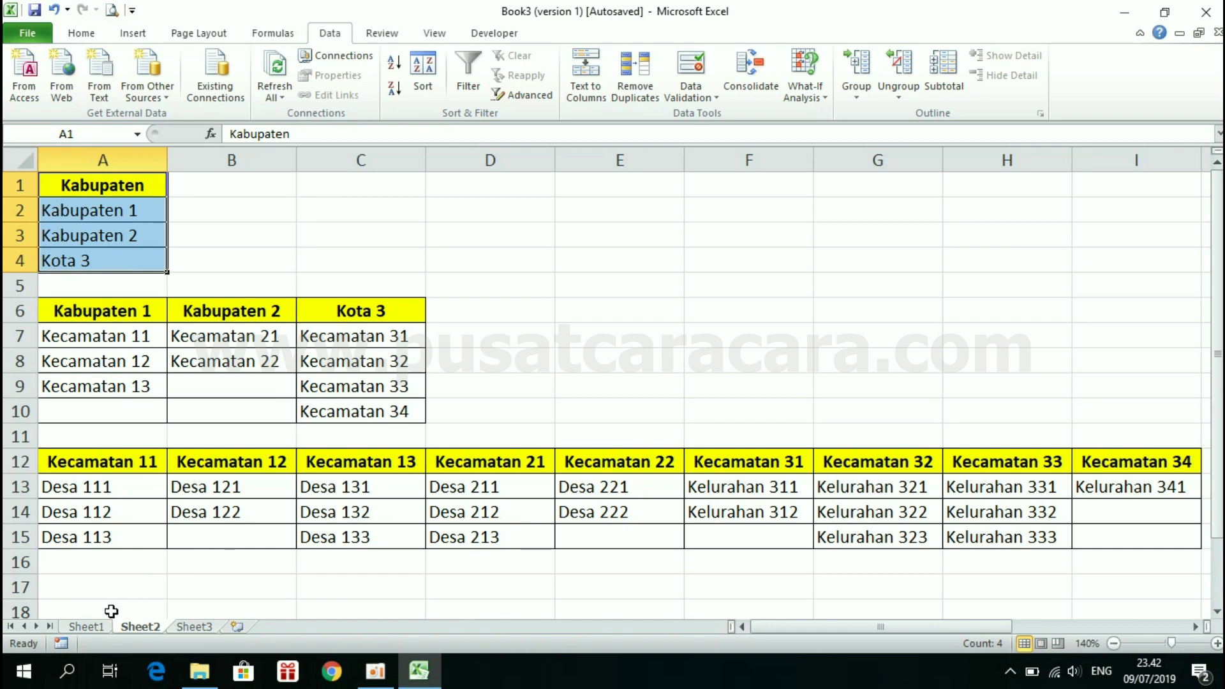
click(89, 626)
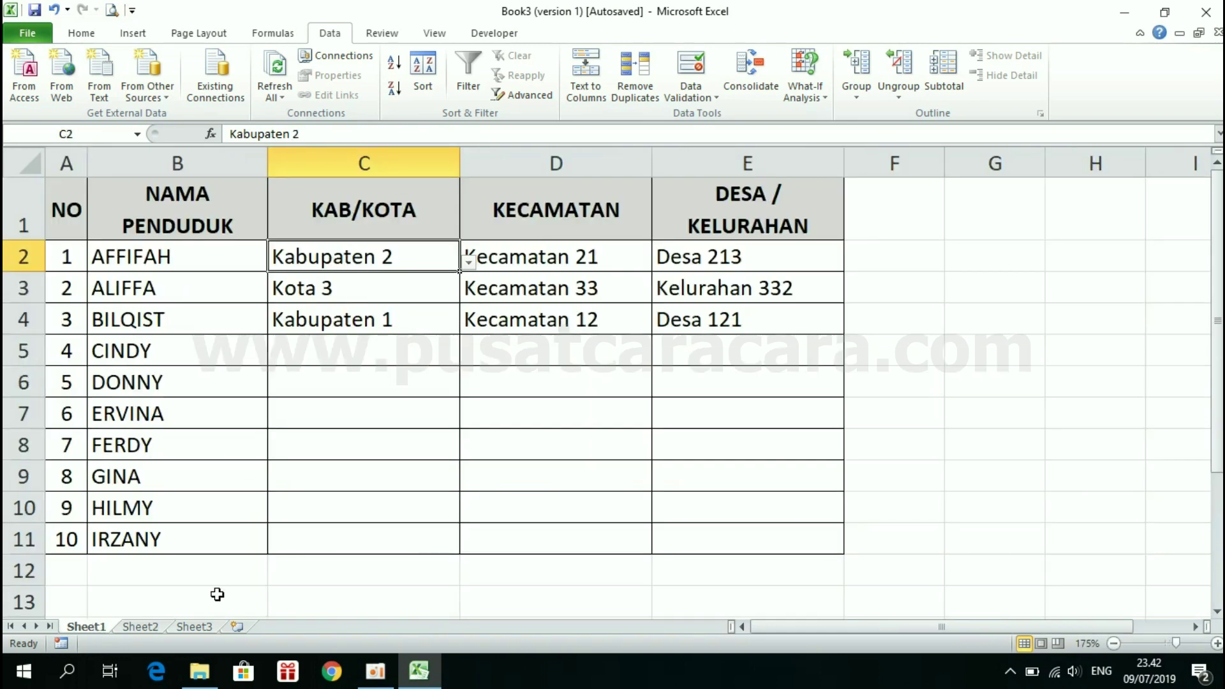
click(141, 627)
drag(93, 311, 333, 411)
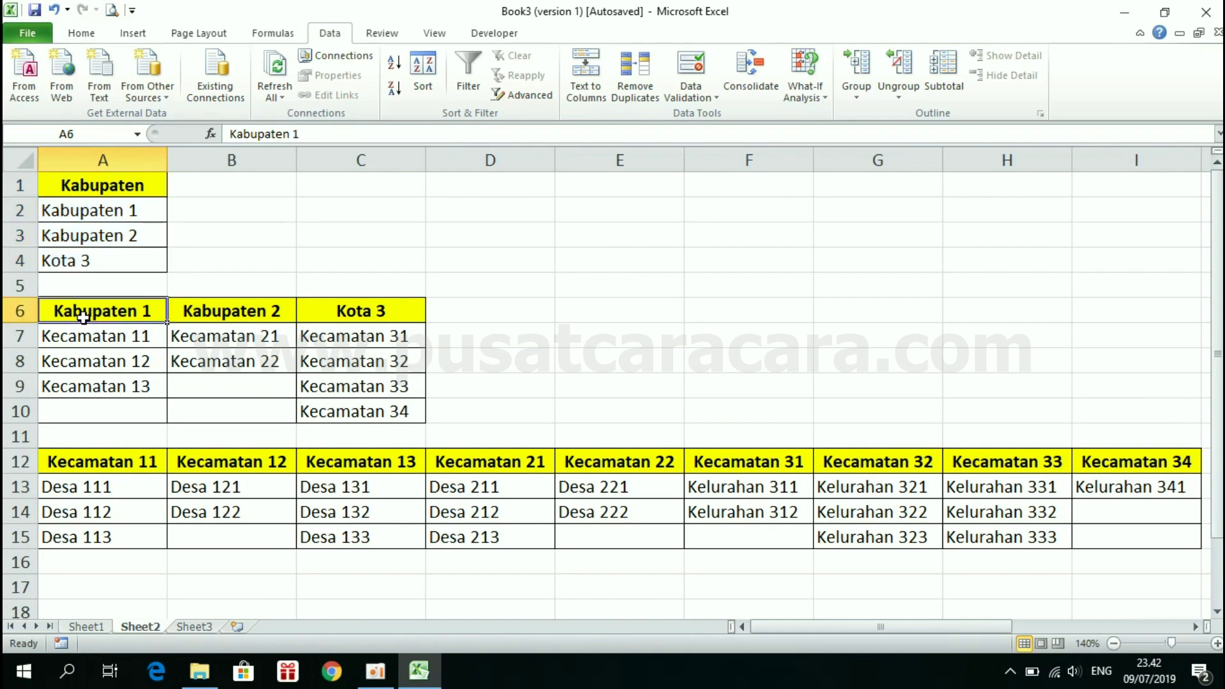
- Inspect the Kecamatan list under Kabupaten 1 and the Desa list under Kecamatan 11
click(125, 212)
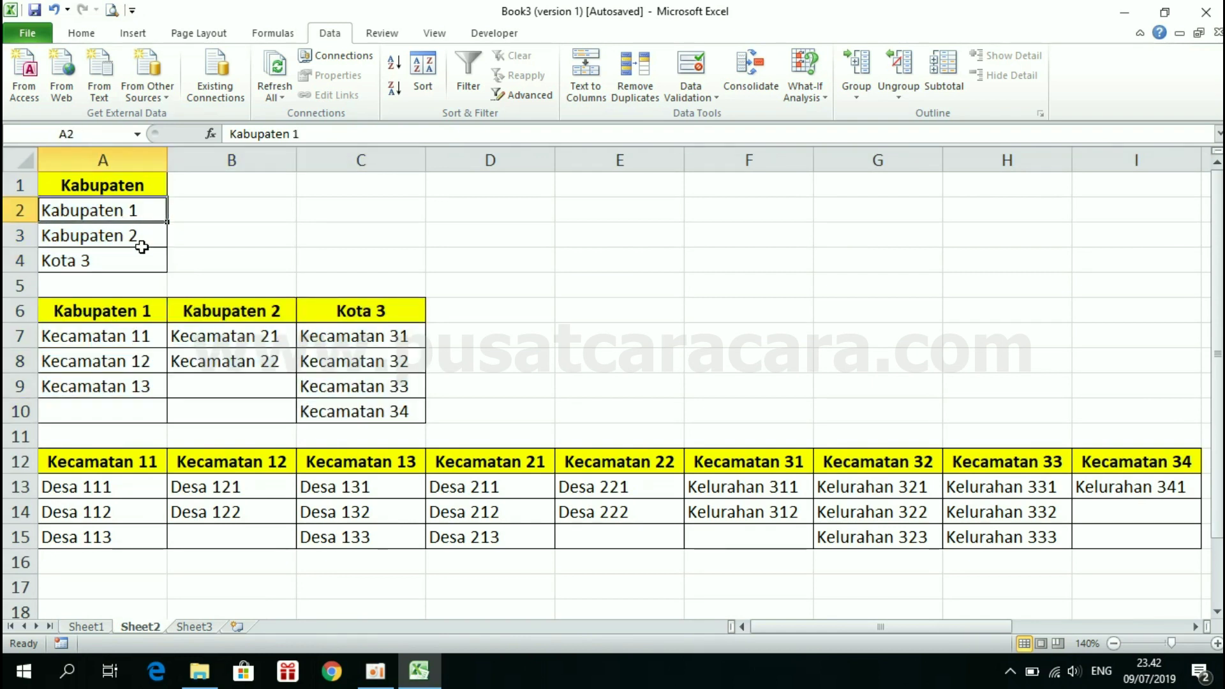
click(127, 311)
click(128, 338)
drag(129, 339, 131, 390)
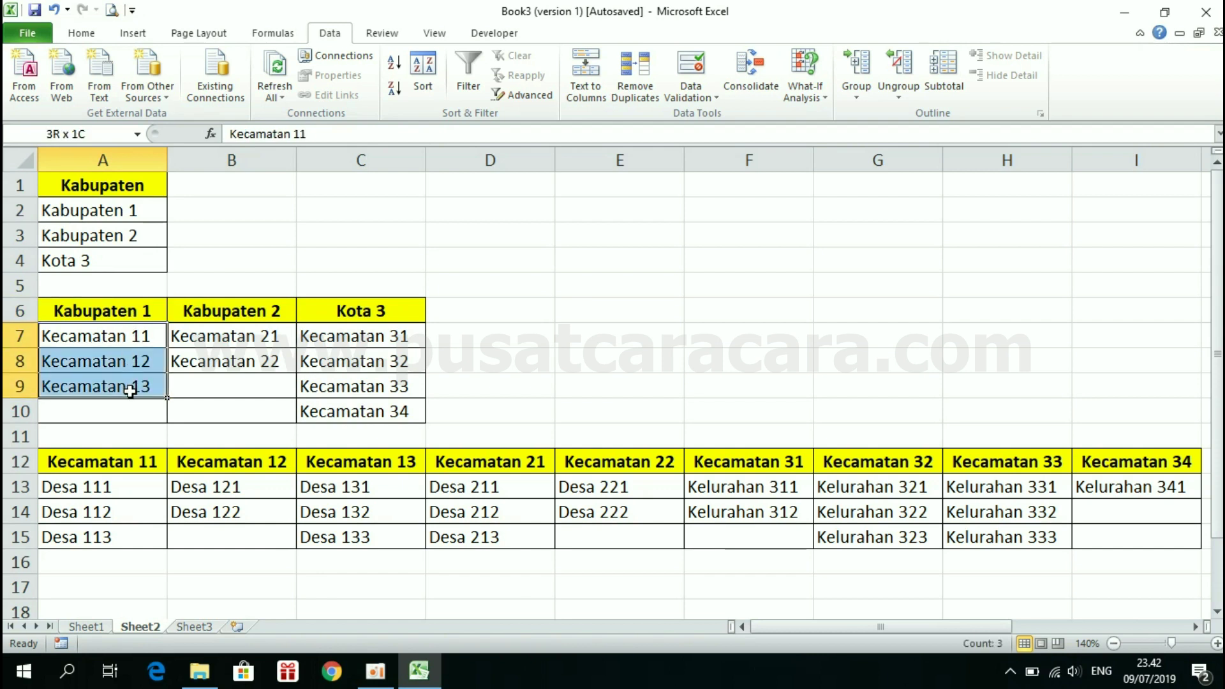
mouse_move(125, 234)
mouse_down()
mouse_move(228, 304)
mouse_move(241, 347)
mouse_up()
click(107, 333)
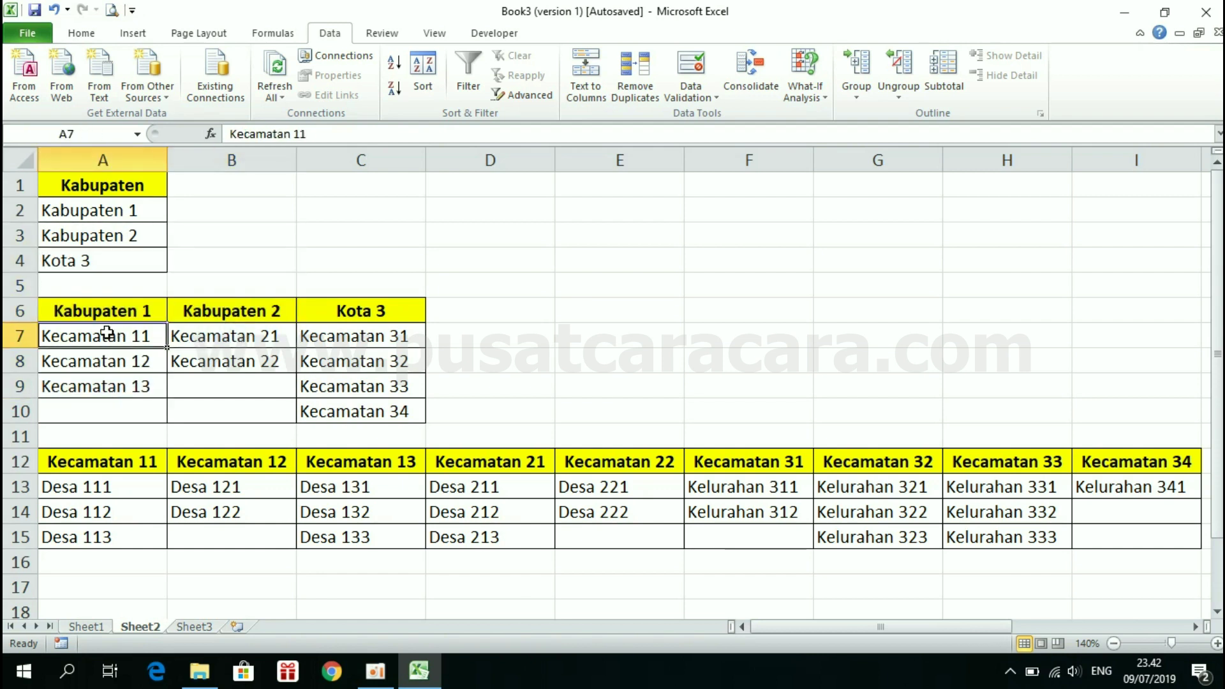
click(132, 483)
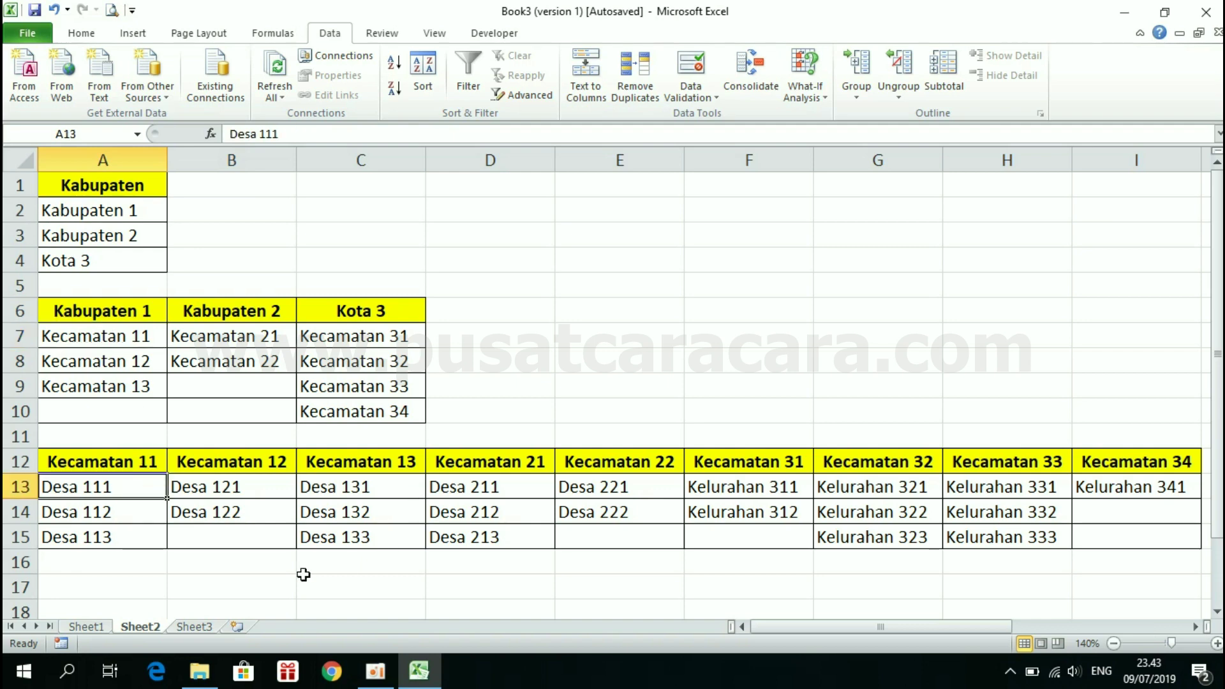
scroll(303, 572, down, 3)
click(115, 366)
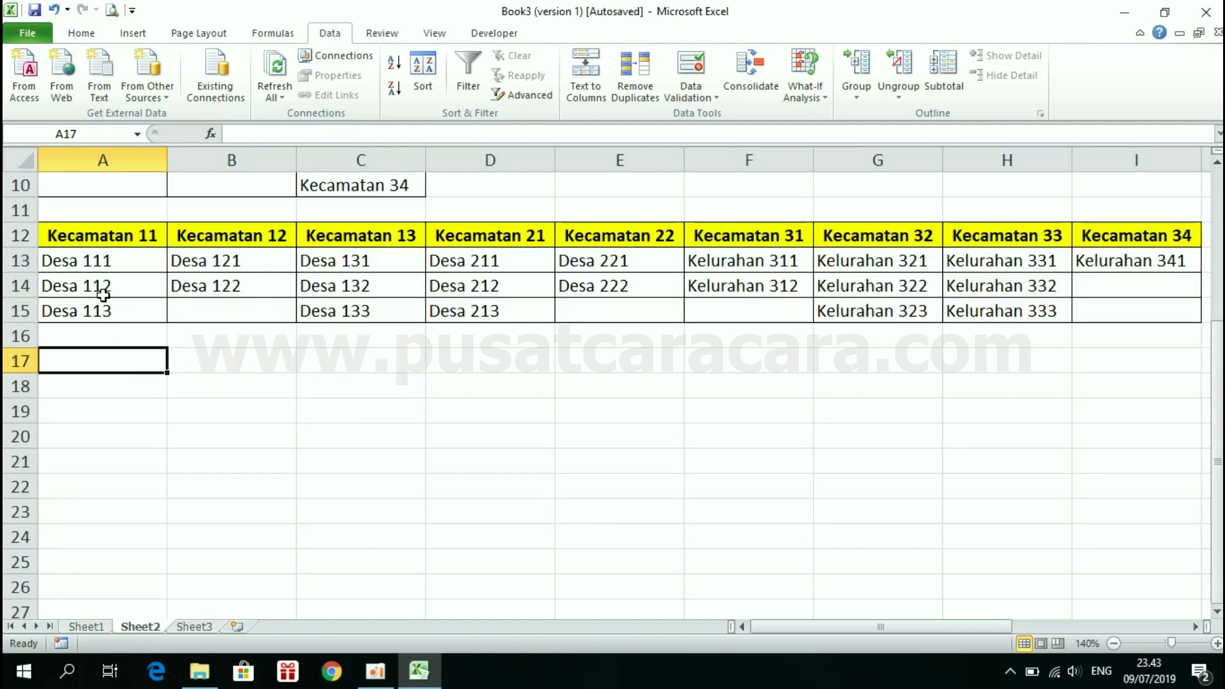
mouse_move(98, 263)
mouse_down()
mouse_move(128, 331)
mouse_move(121, 368)
mouse_up()
click(121, 368)
scroll(320, 437, up, 3)
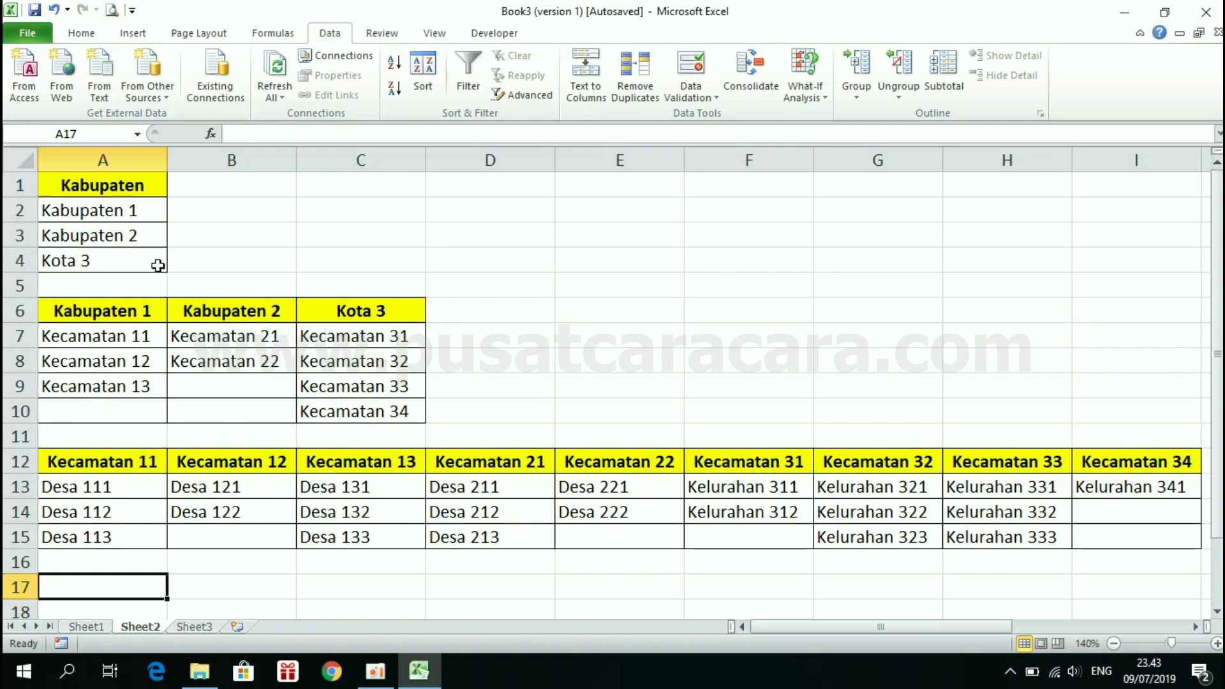
- Compare the Kabupaten 1, Kabupaten 2 and Kota 3 headers in A6:C6 with entries A2:A4
click(118, 185)
click(132, 308)
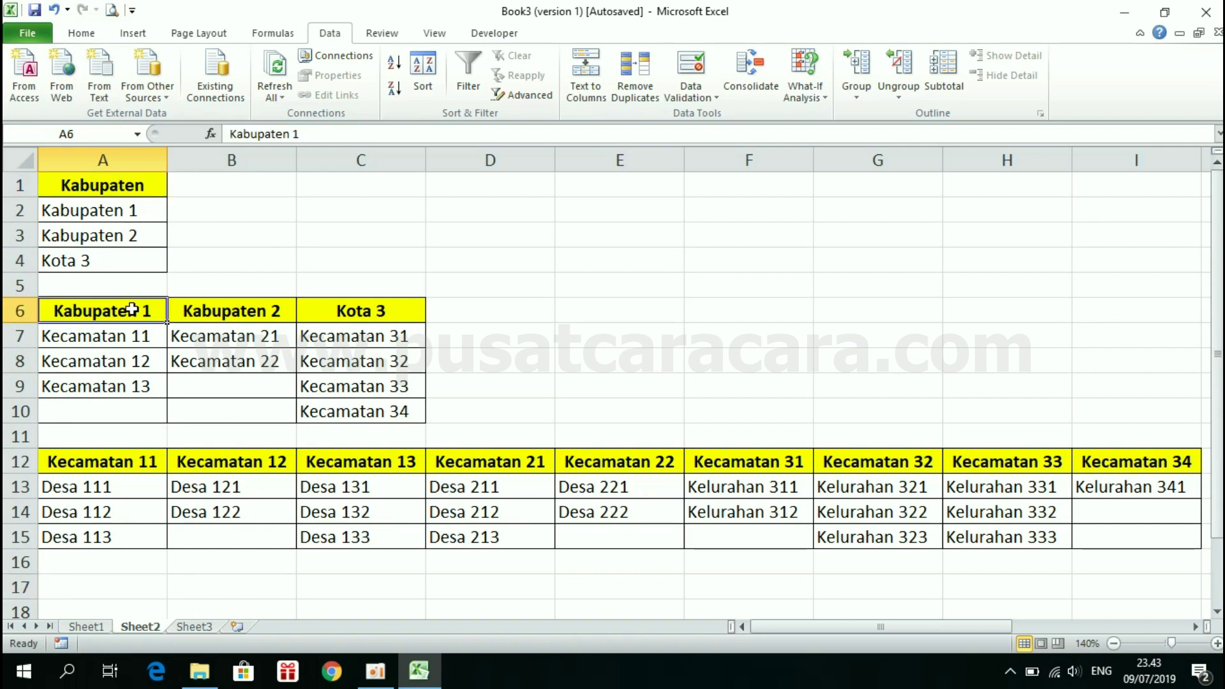
click(273, 305)
click(335, 312)
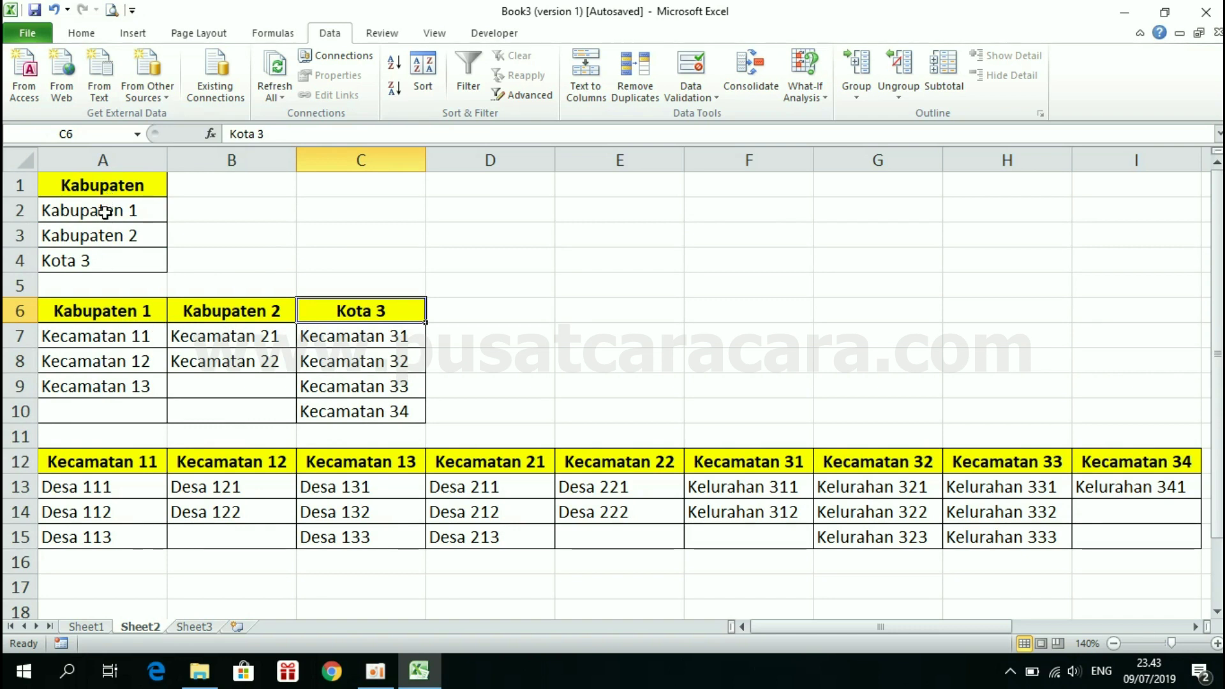
click(108, 312)
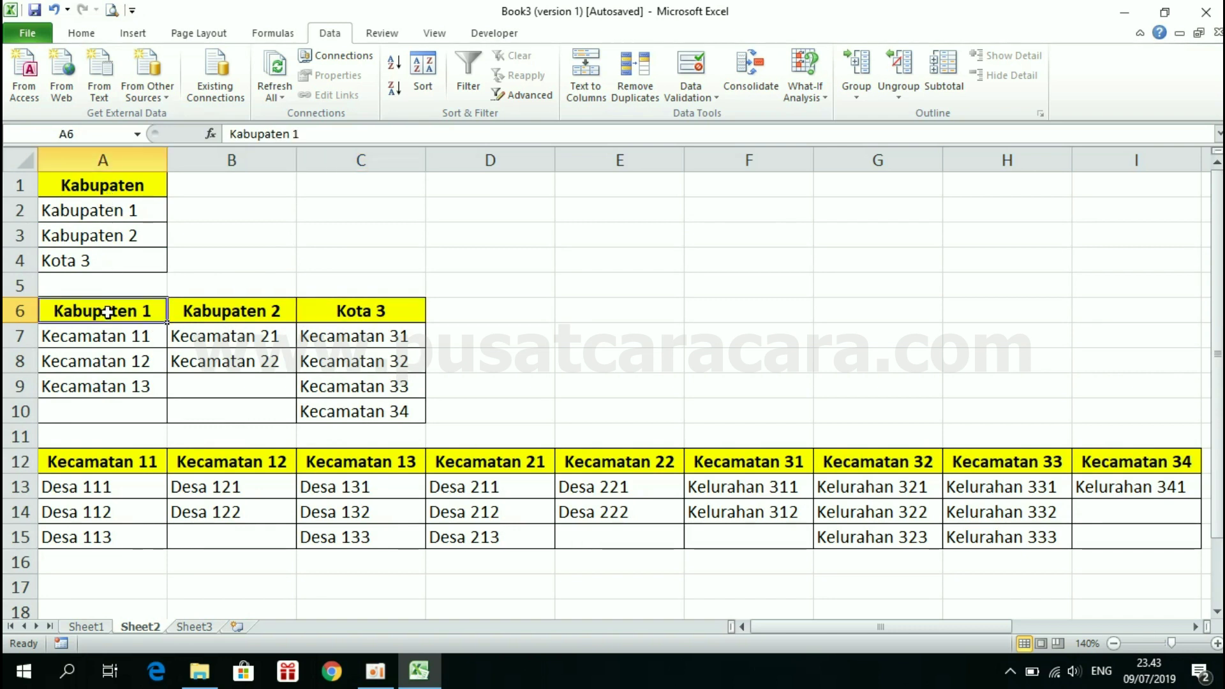
click(107, 208)
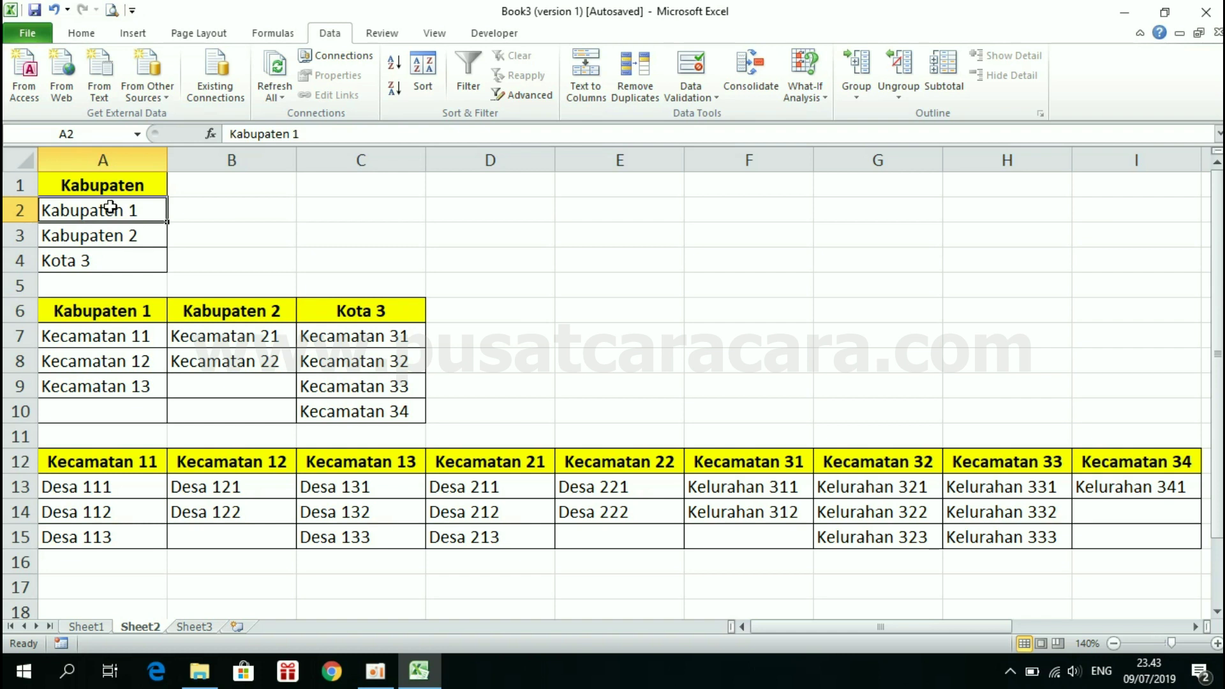
click(255, 322)
click(136, 236)
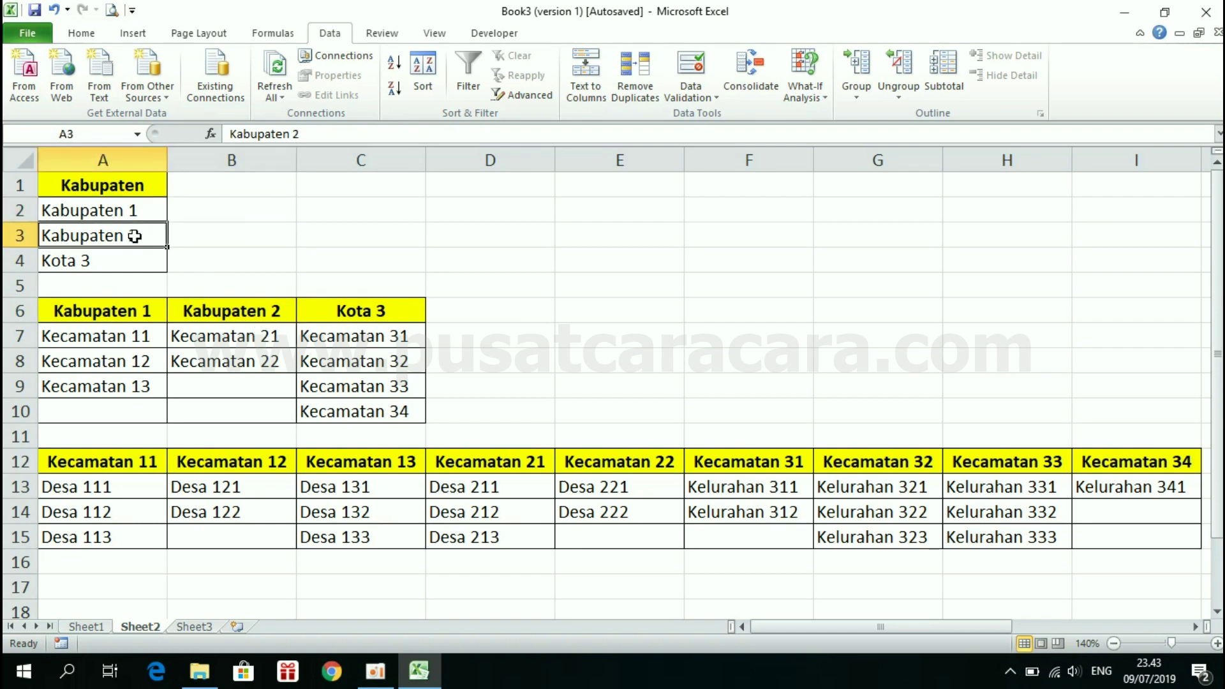
click(373, 325)
click(369, 318)
click(87, 258)
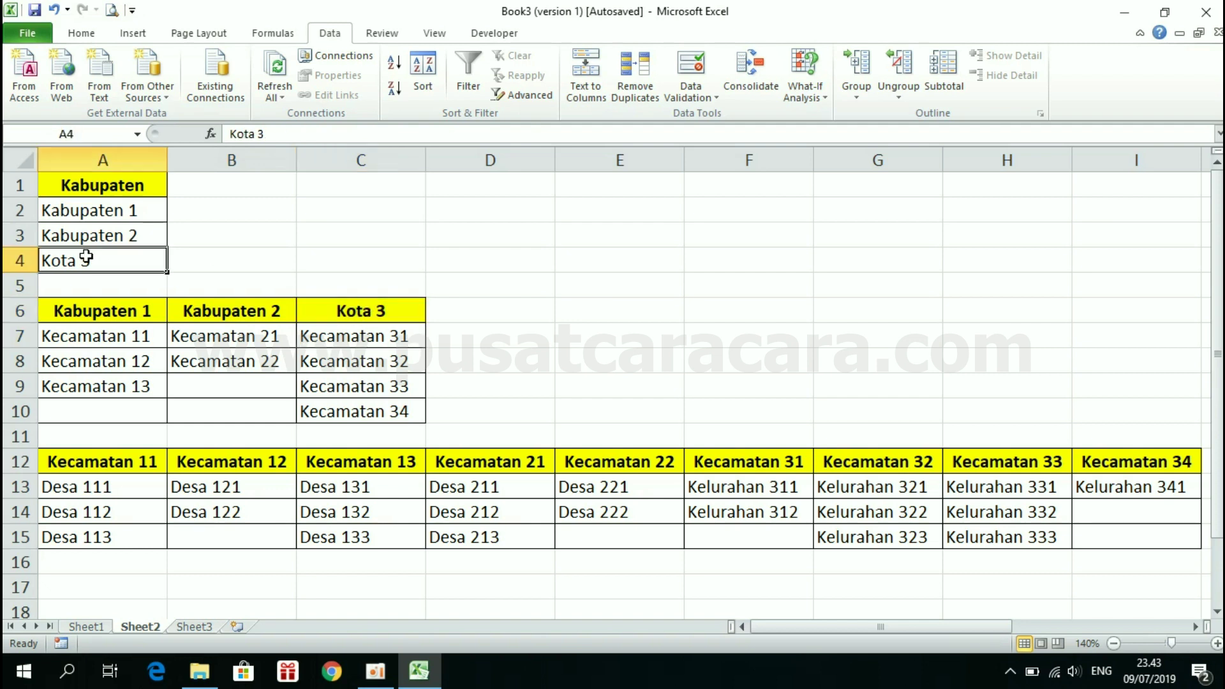
drag(86, 258, 104, 484)
- Compare the Kecamatan 11 and 12 headers in row 12 with A7:A8, then select A2:A4
click(114, 462)
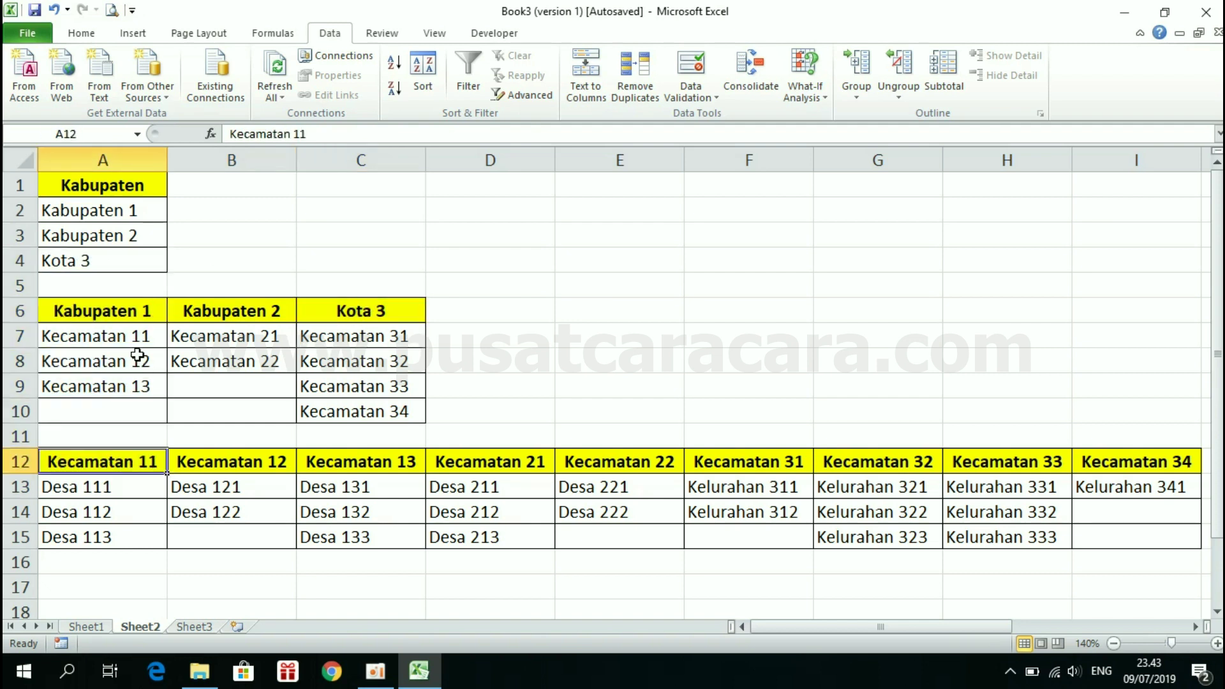
click(119, 338)
click(226, 464)
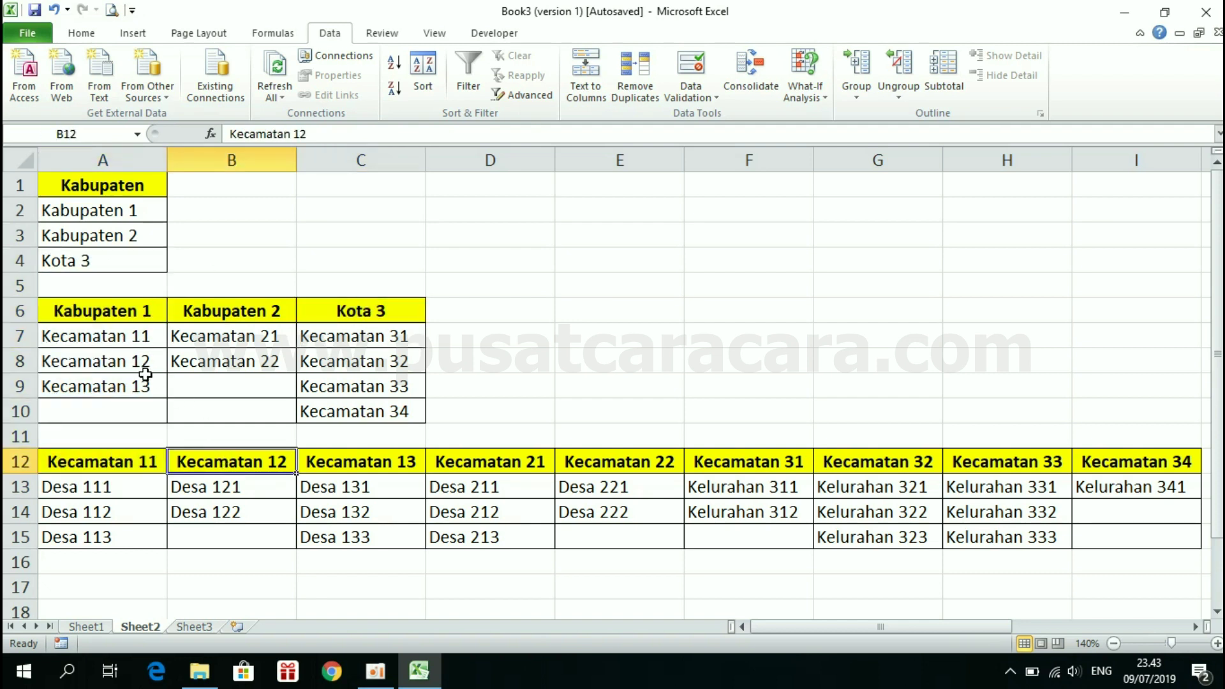
click(124, 364)
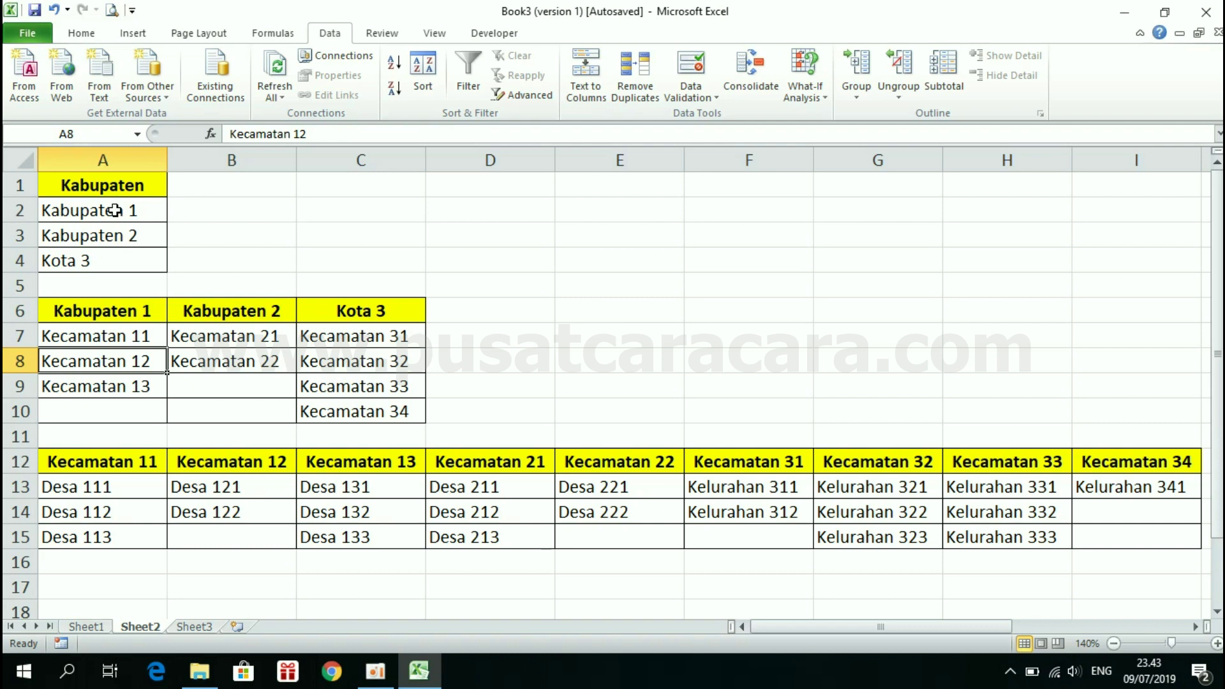
drag(115, 210, 117, 259)
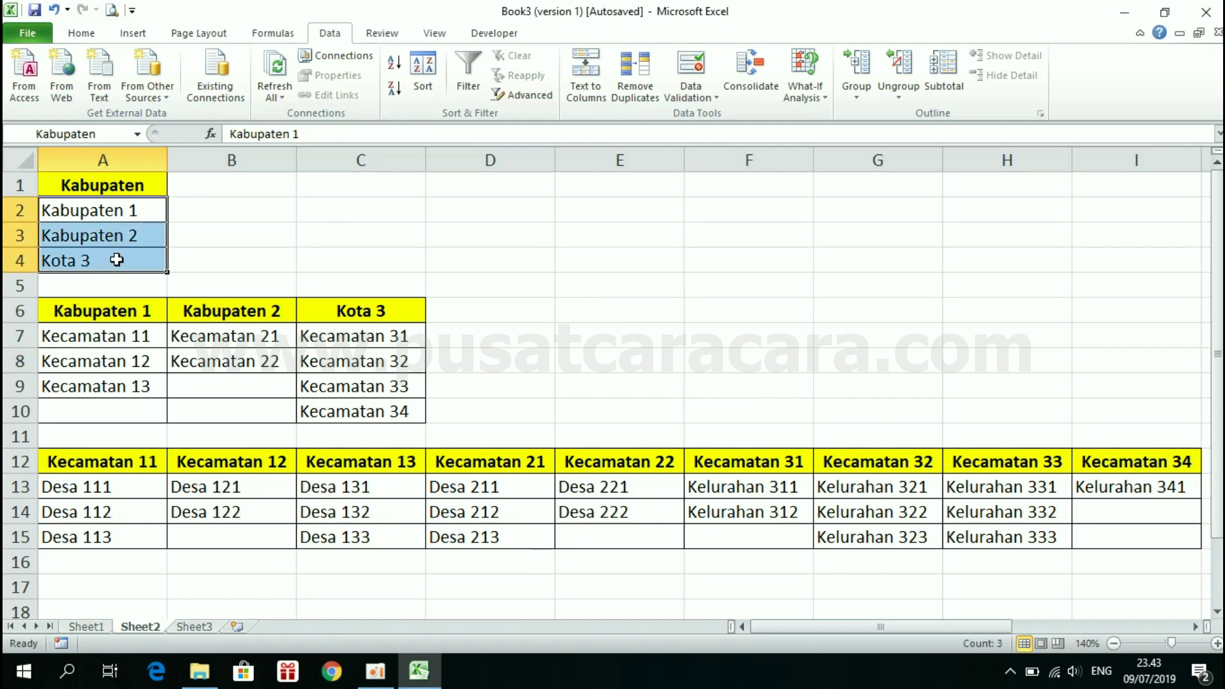
- Start defining a new name for A2:A4, then cancel without saving it
click(300, 35)
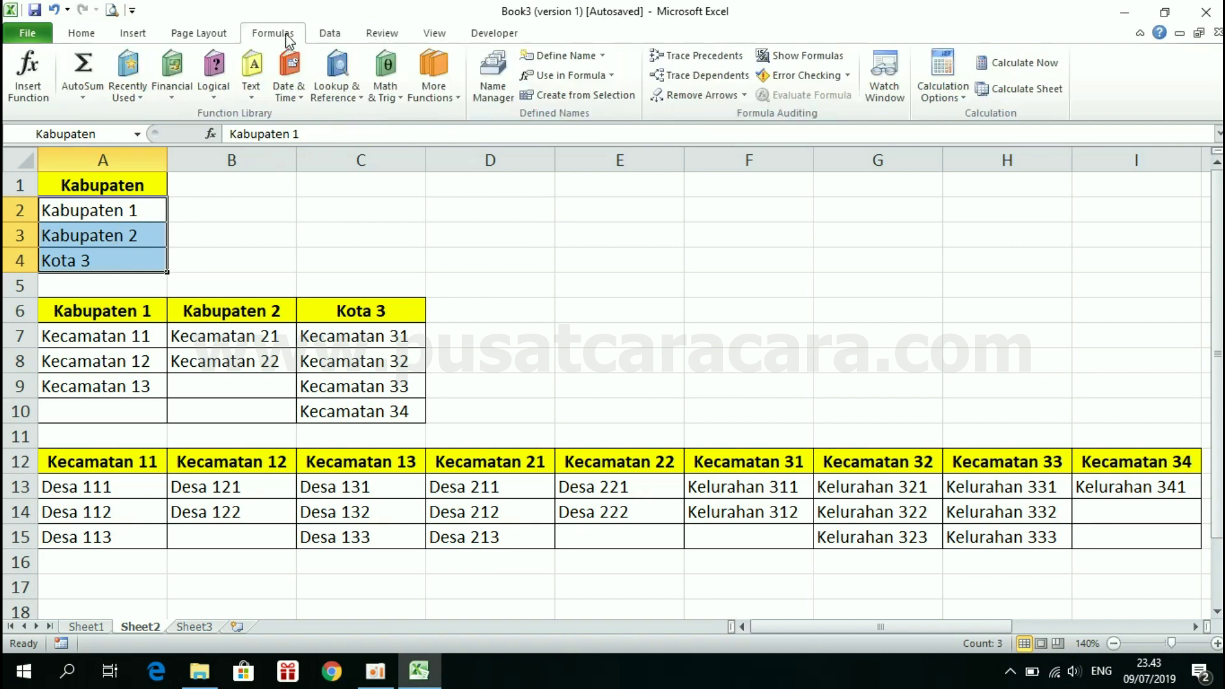
click(559, 58)
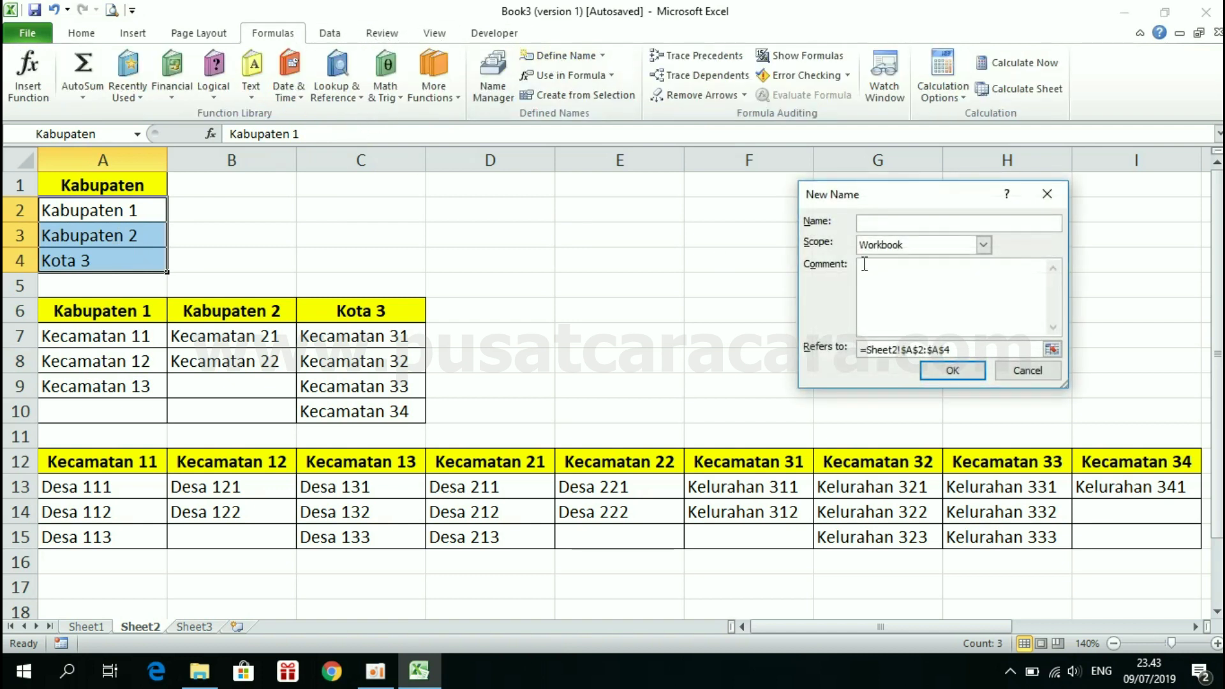
click(1015, 373)
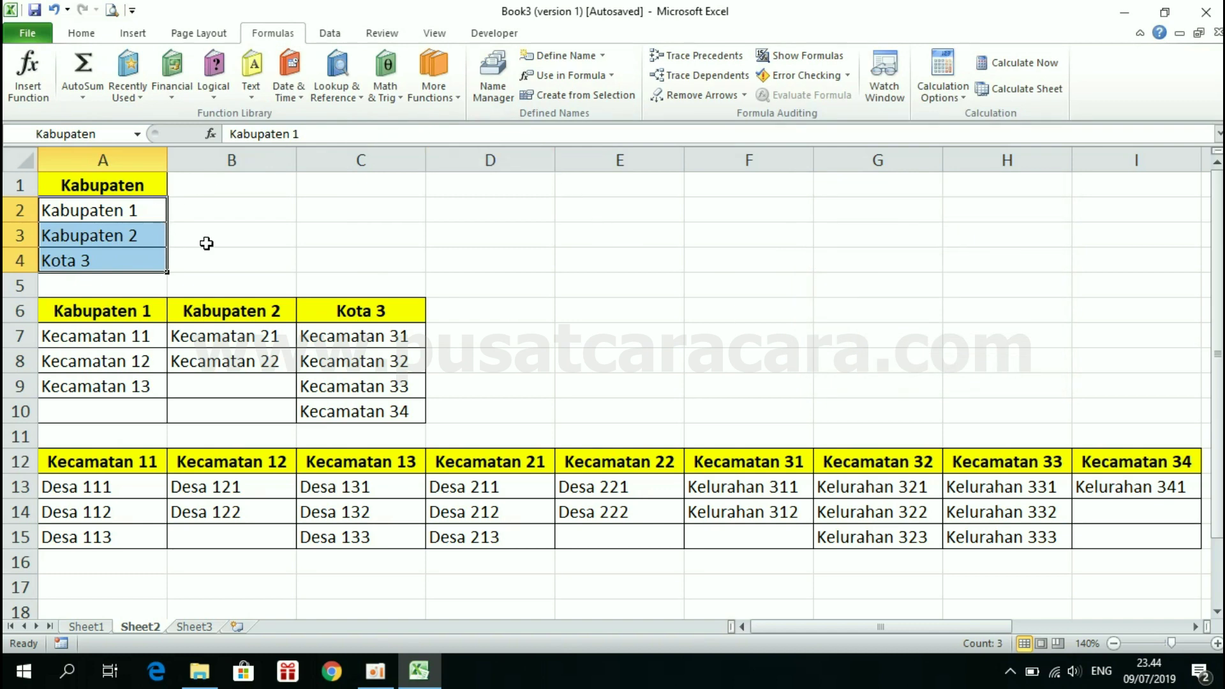
- In Name Manager, read the ranges for Kabupaten_1, Kecamatan_11, Kecamatan_13 and Kabupaten
click(493, 90)
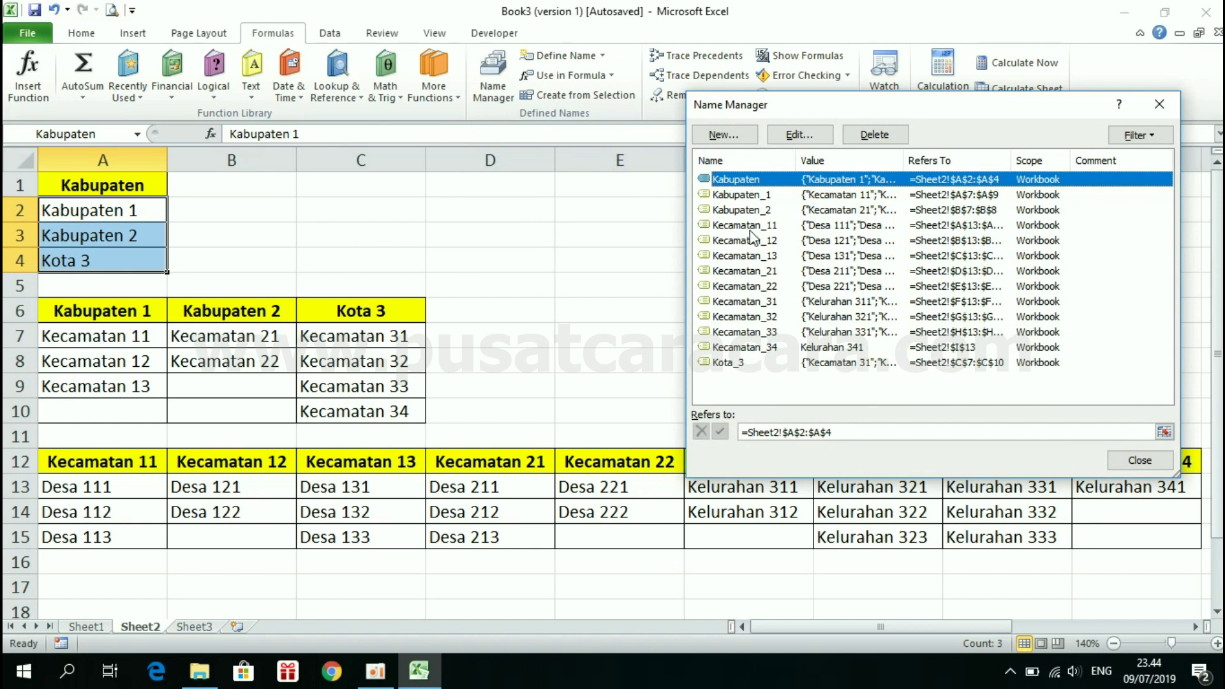
click(748, 196)
click(762, 226)
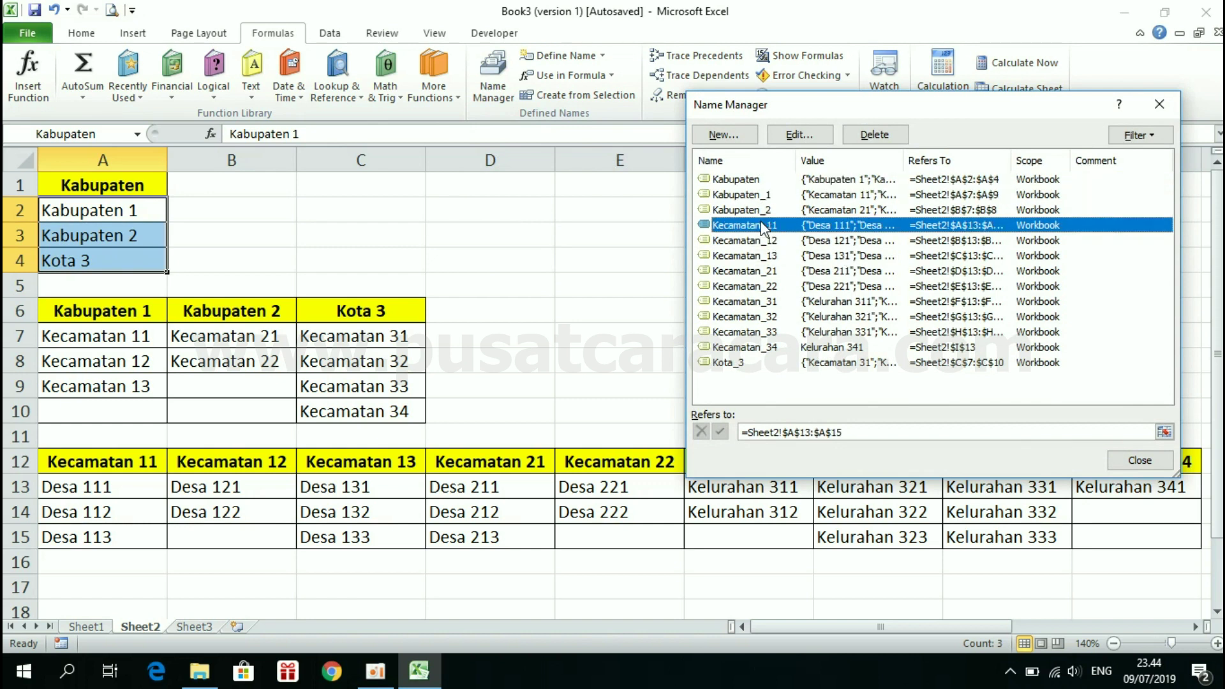
click(772, 256)
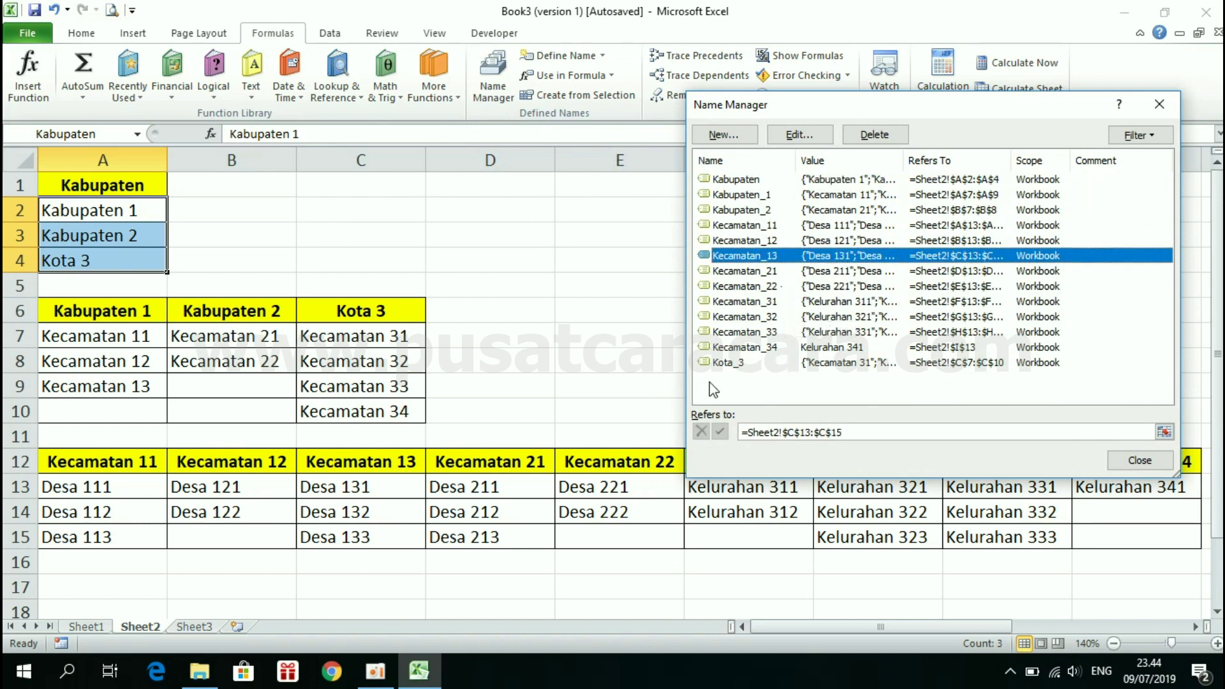
click(758, 182)
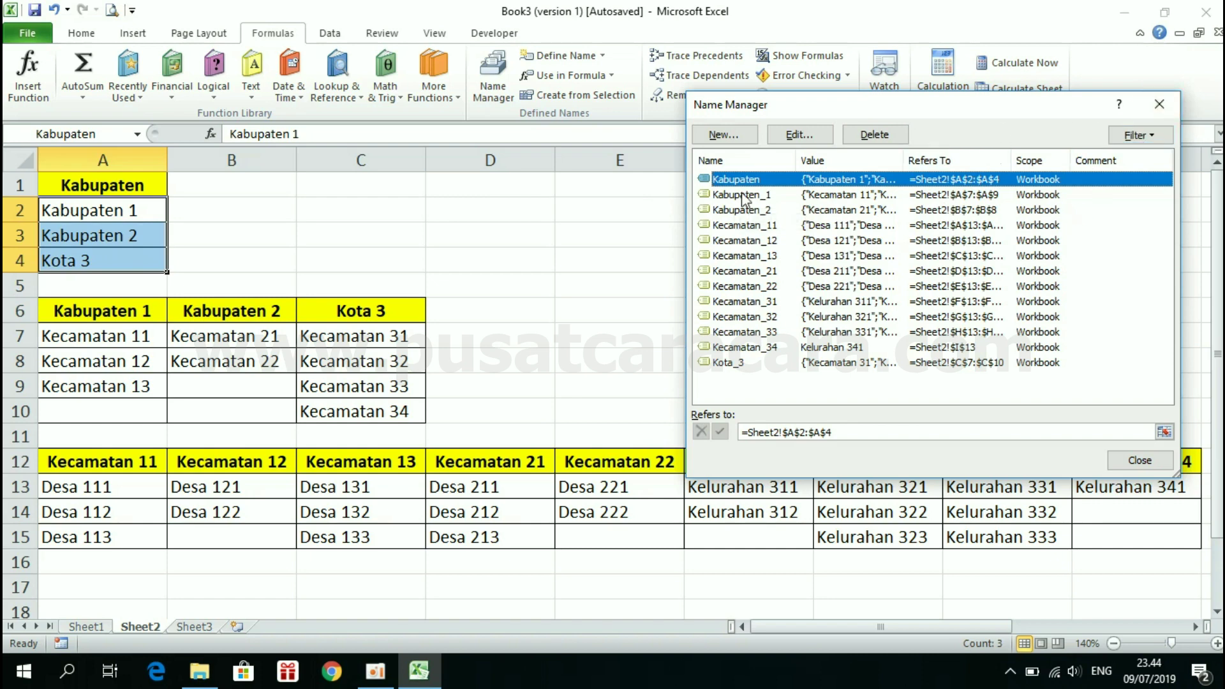
click(1159, 104)
- On Sheet1, confirm cell C6's validation is a List with source =Kabupaten, keeping it unchanged
click(392, 260)
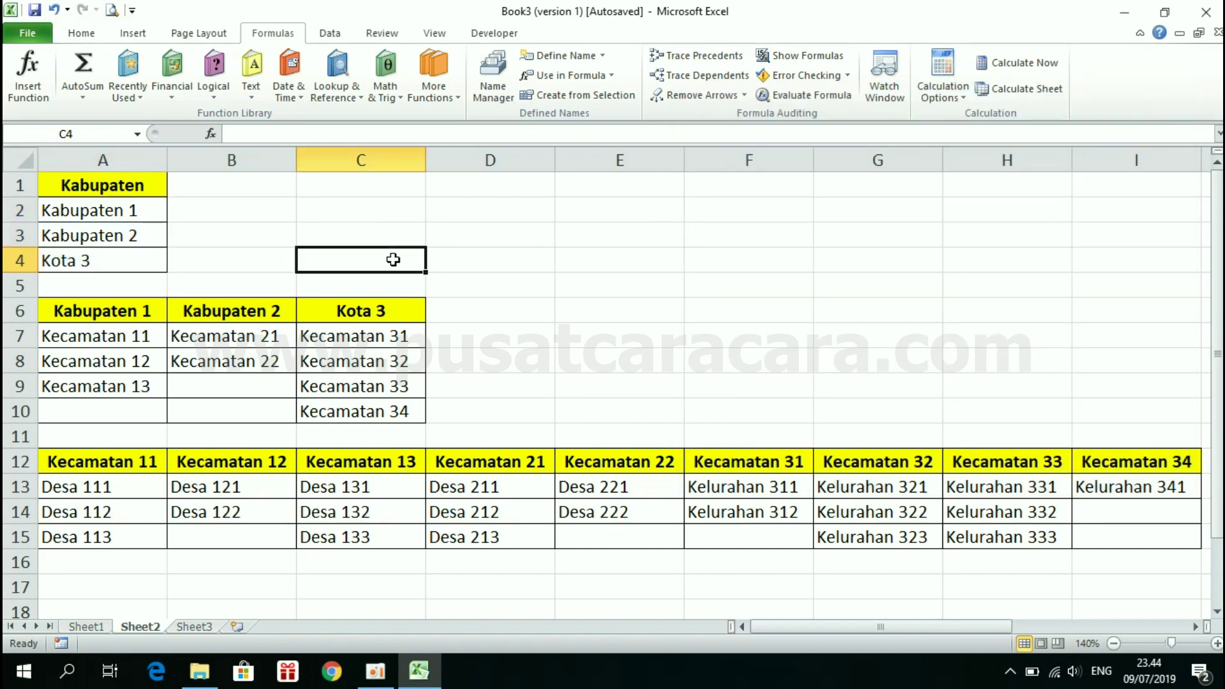
click(86, 627)
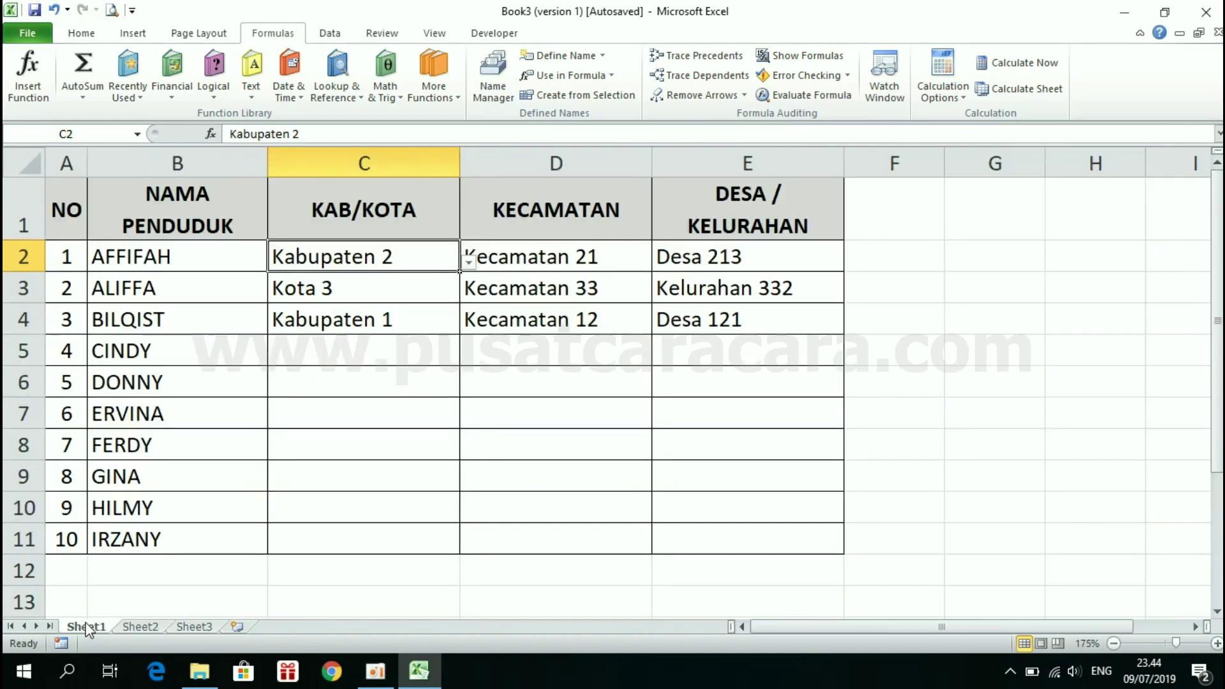
click(394, 348)
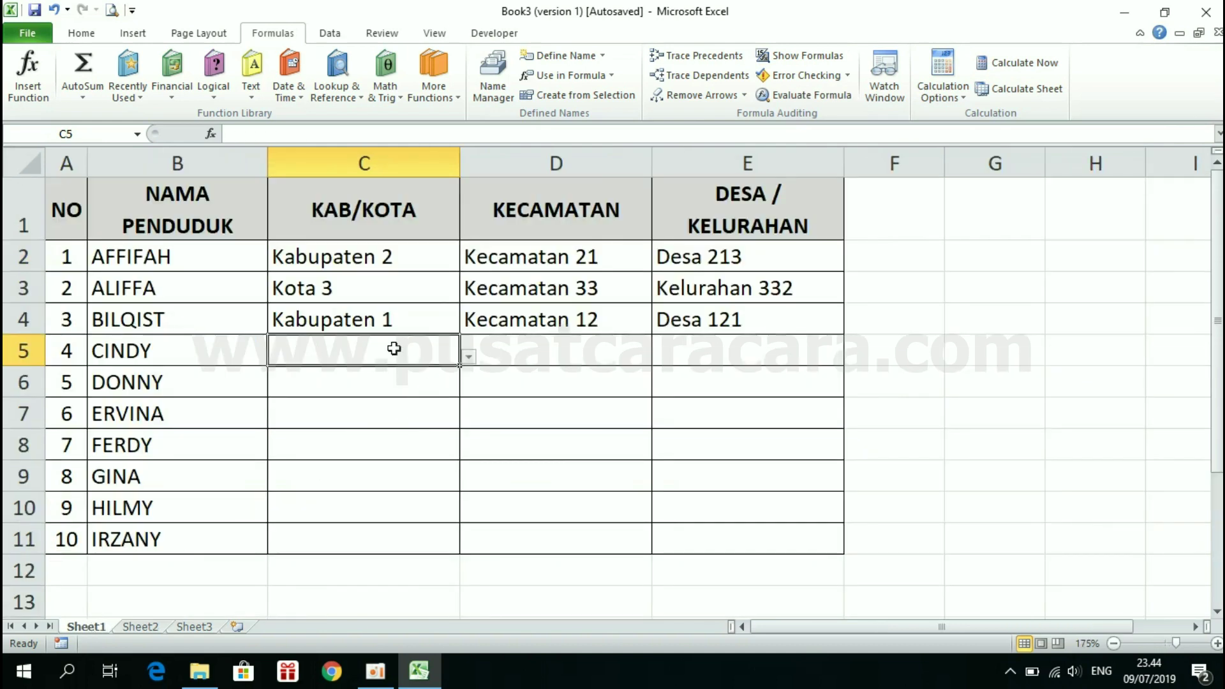
click(415, 382)
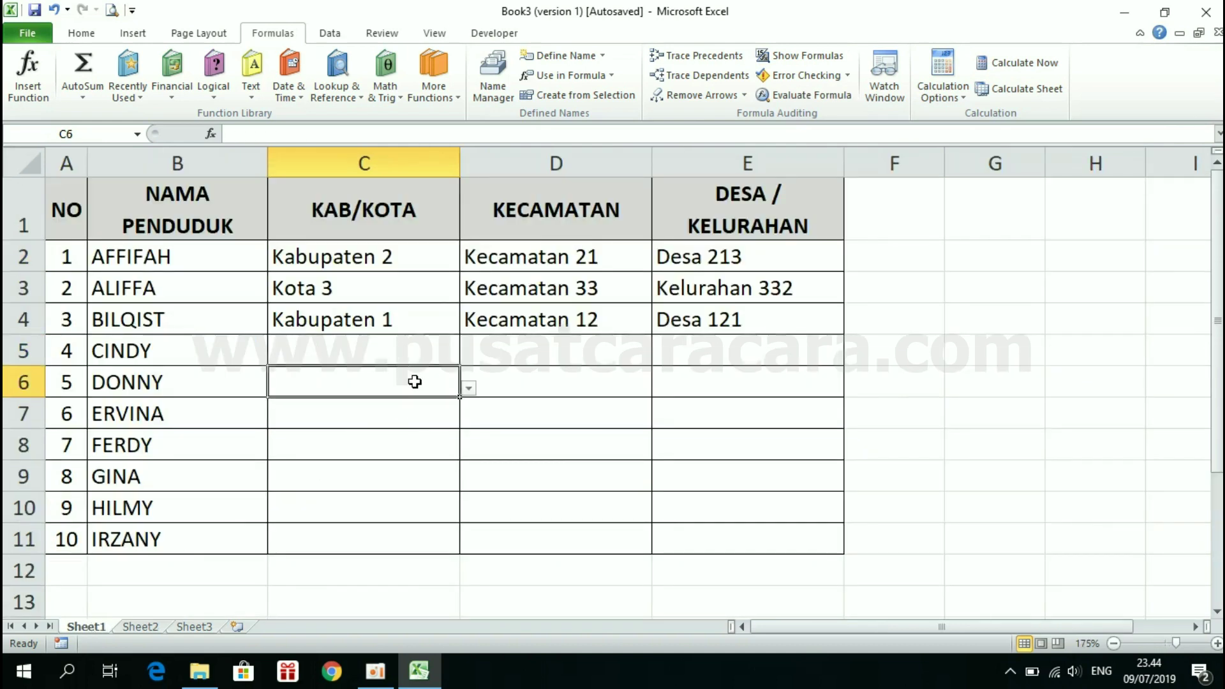
key(alt+a)
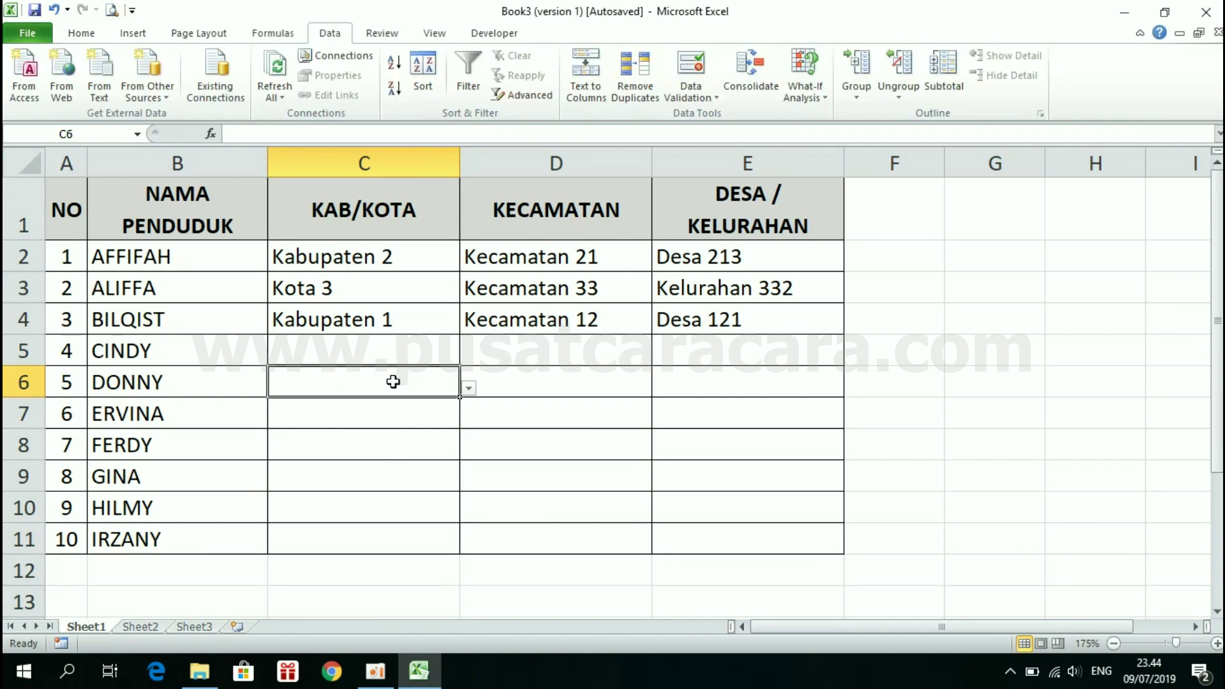
click(690, 64)
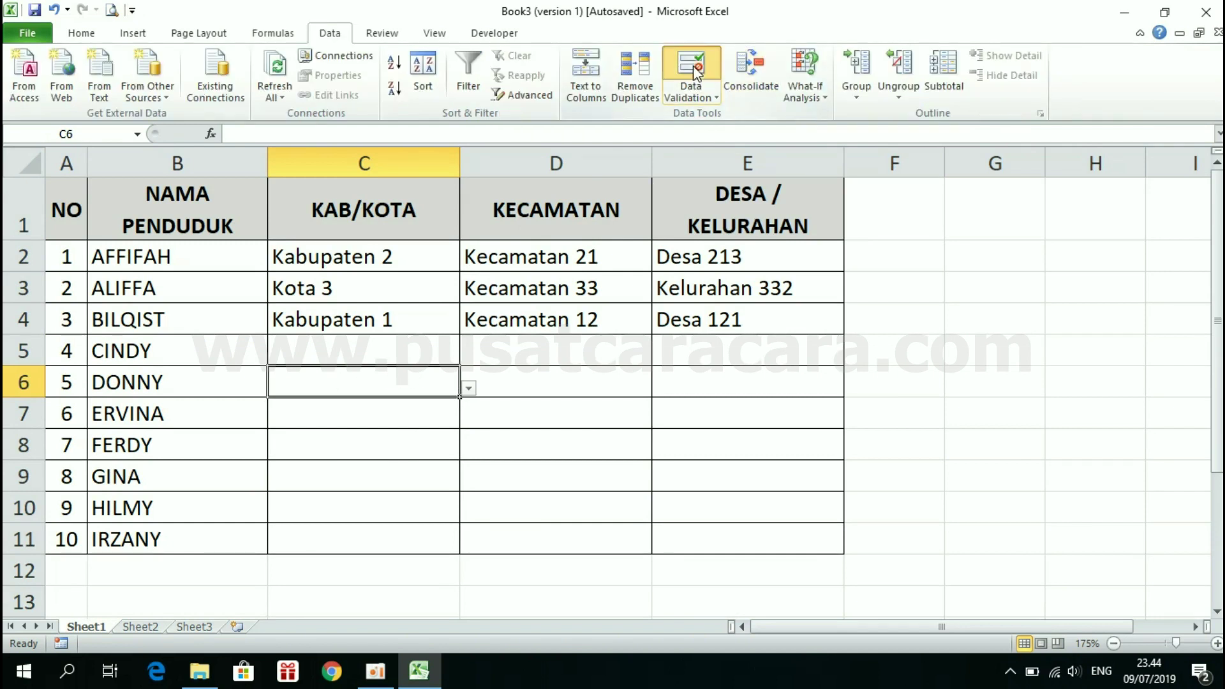
click(814, 247)
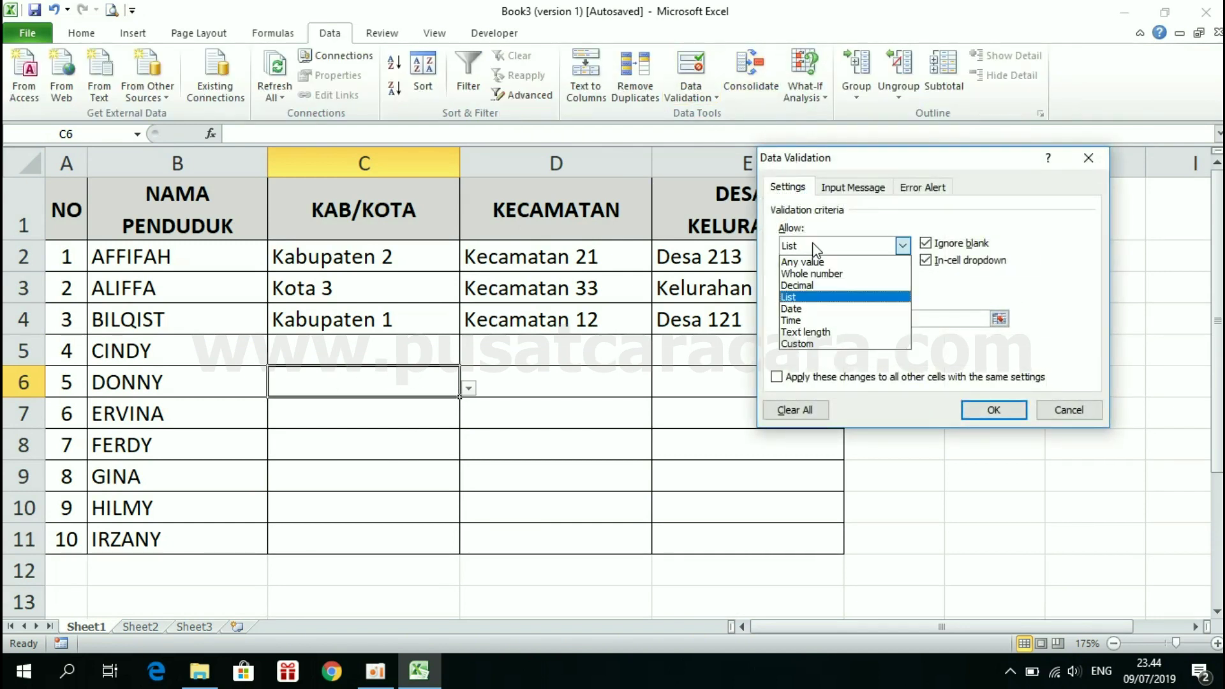
click(872, 300)
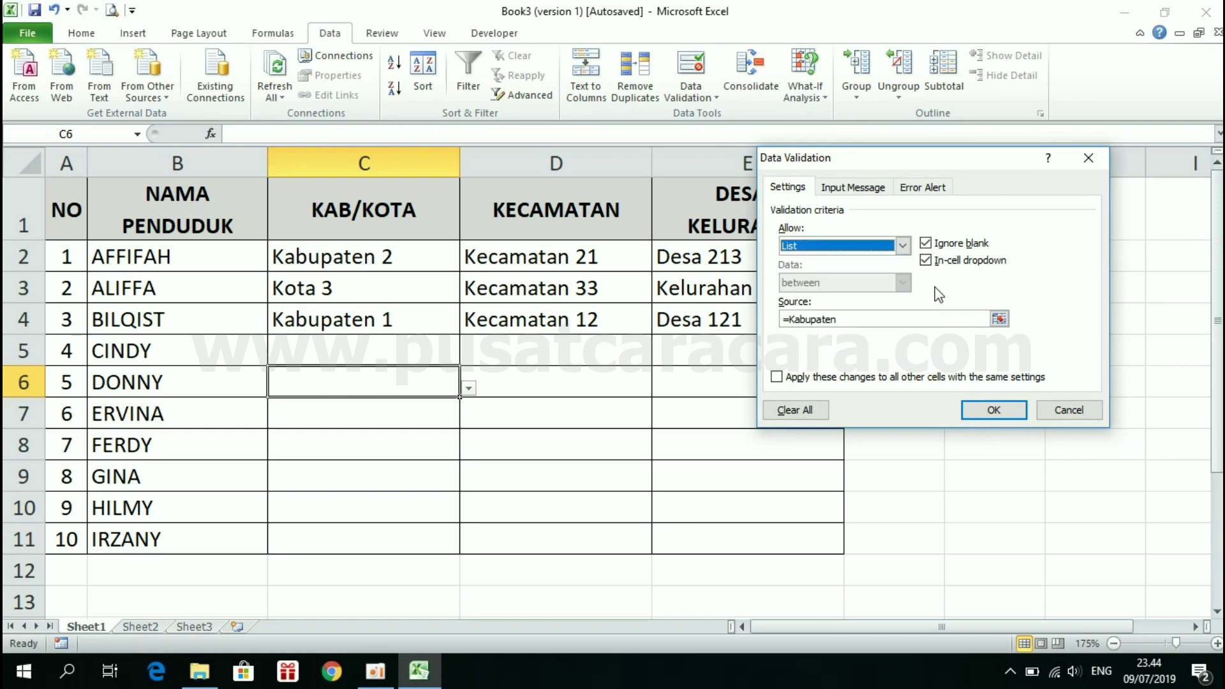
click(818, 319)
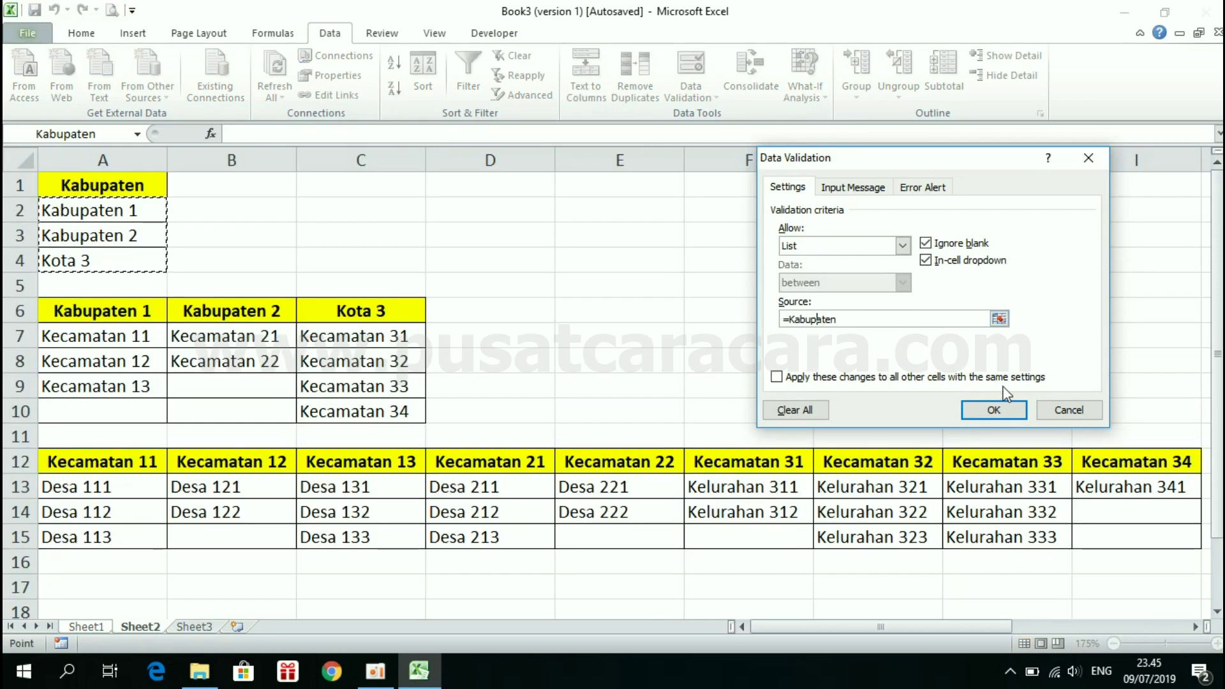
click(1003, 407)
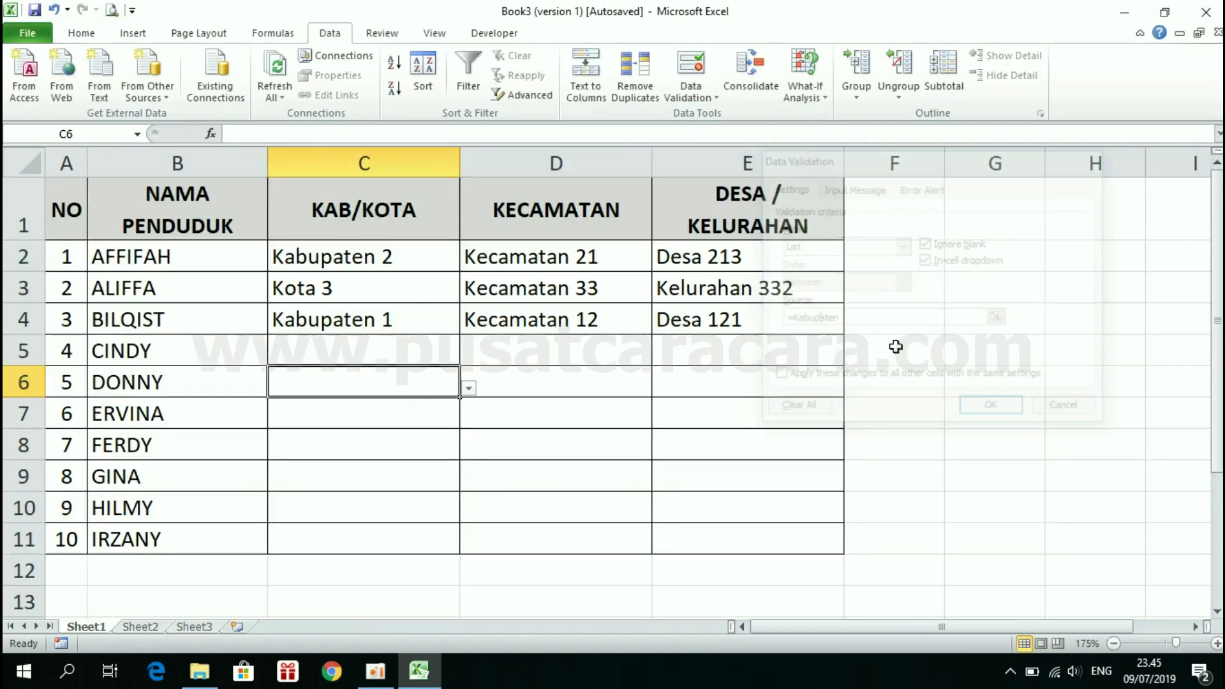
- Verify Sheet2 A2:A4 is the Kabupaten range, then recheck C6's rule on Sheet1 without changes
click(130, 620)
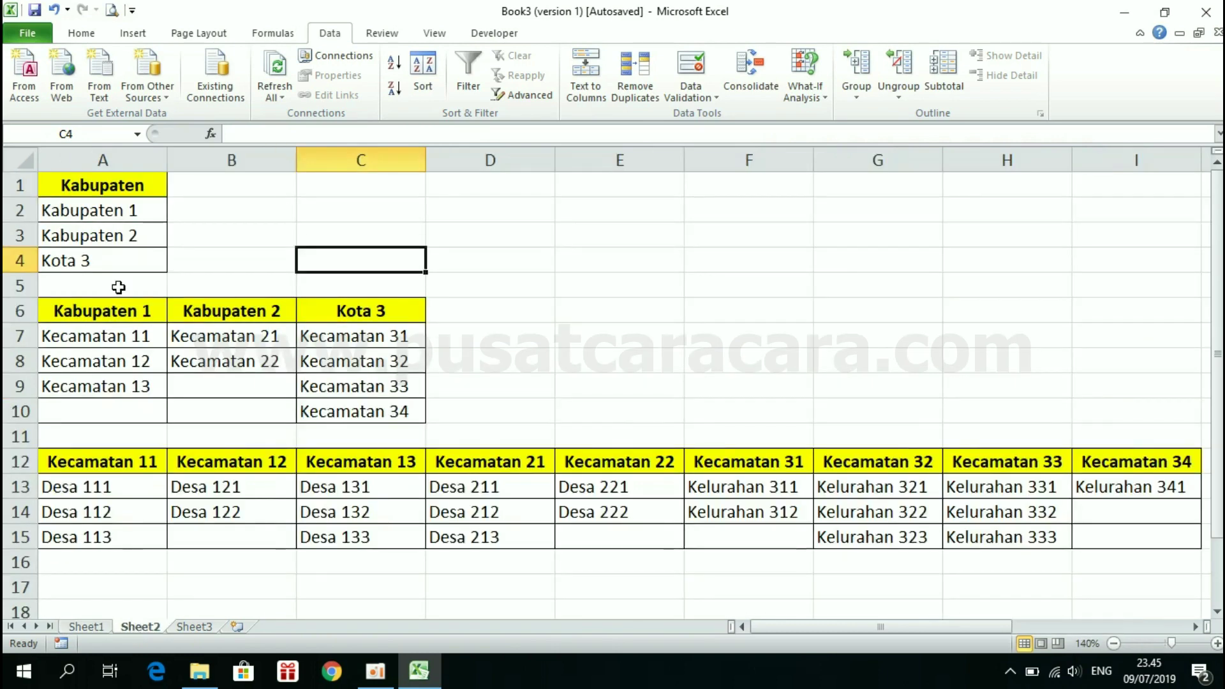
click(87, 224)
drag(94, 204, 92, 258)
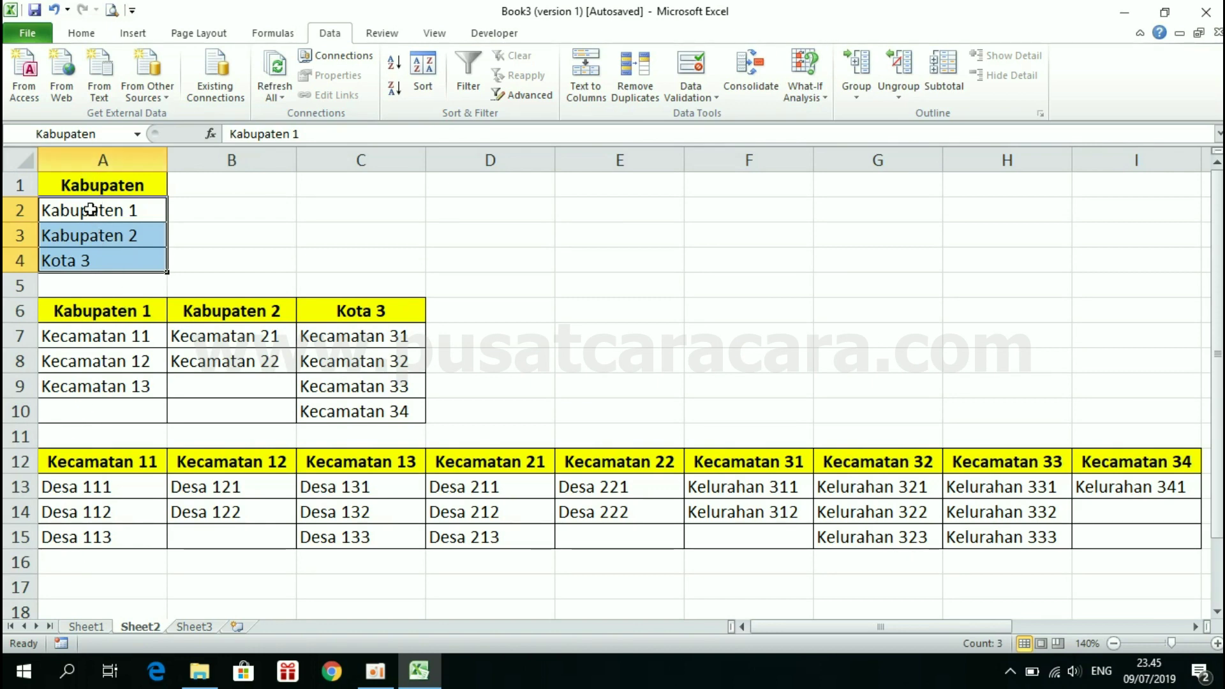
click(86, 626)
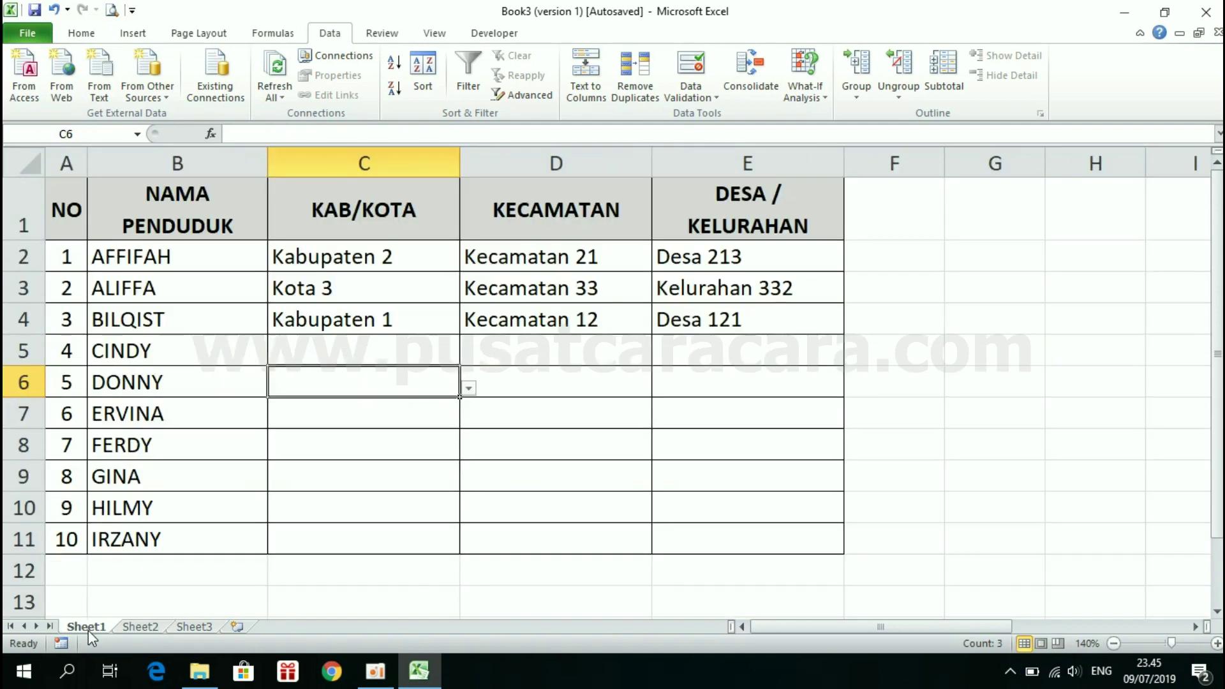
click(681, 79)
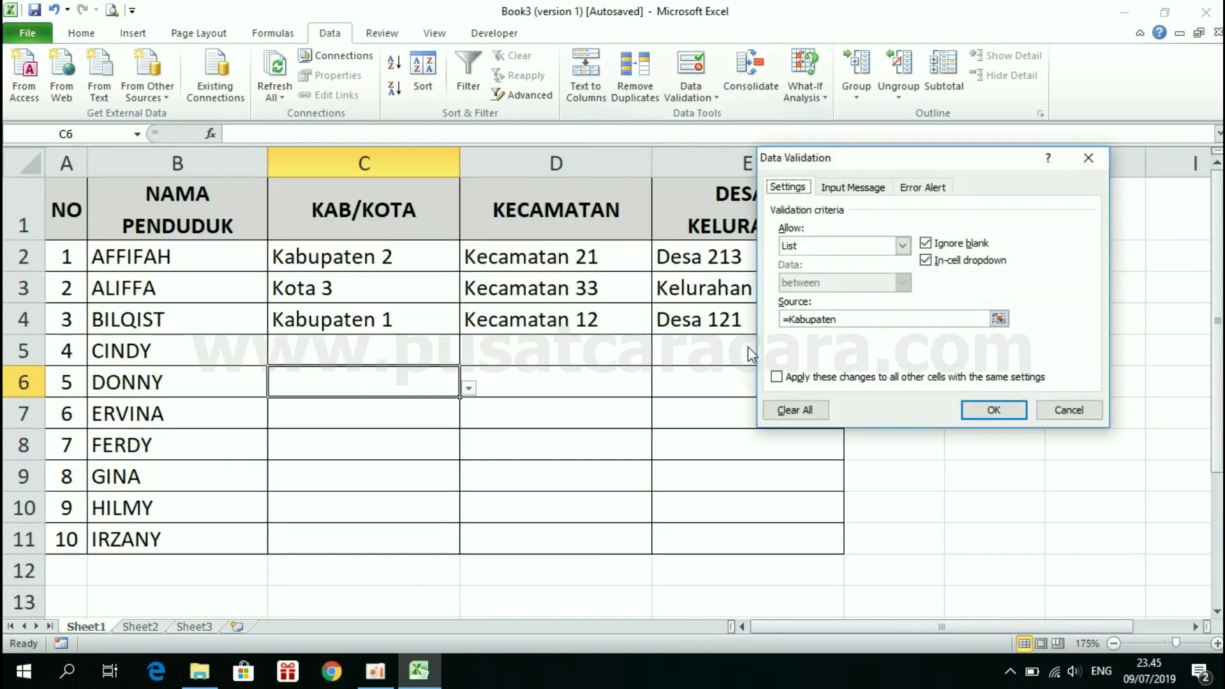
click(1068, 410)
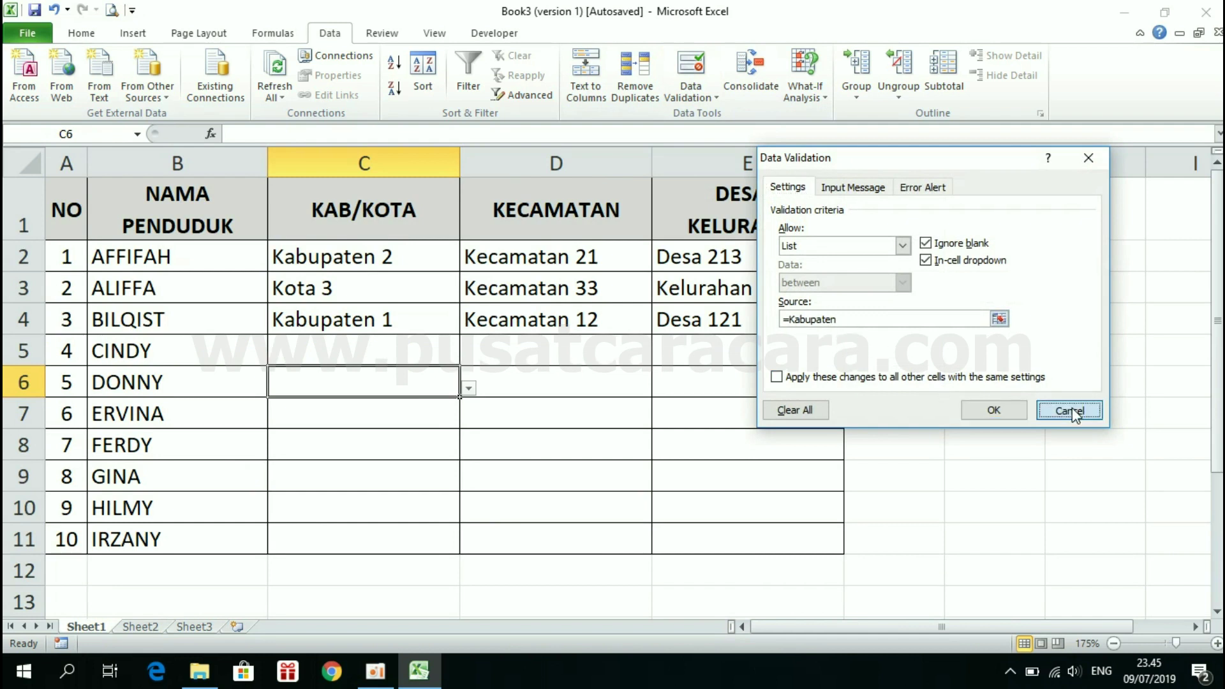
click(569, 392)
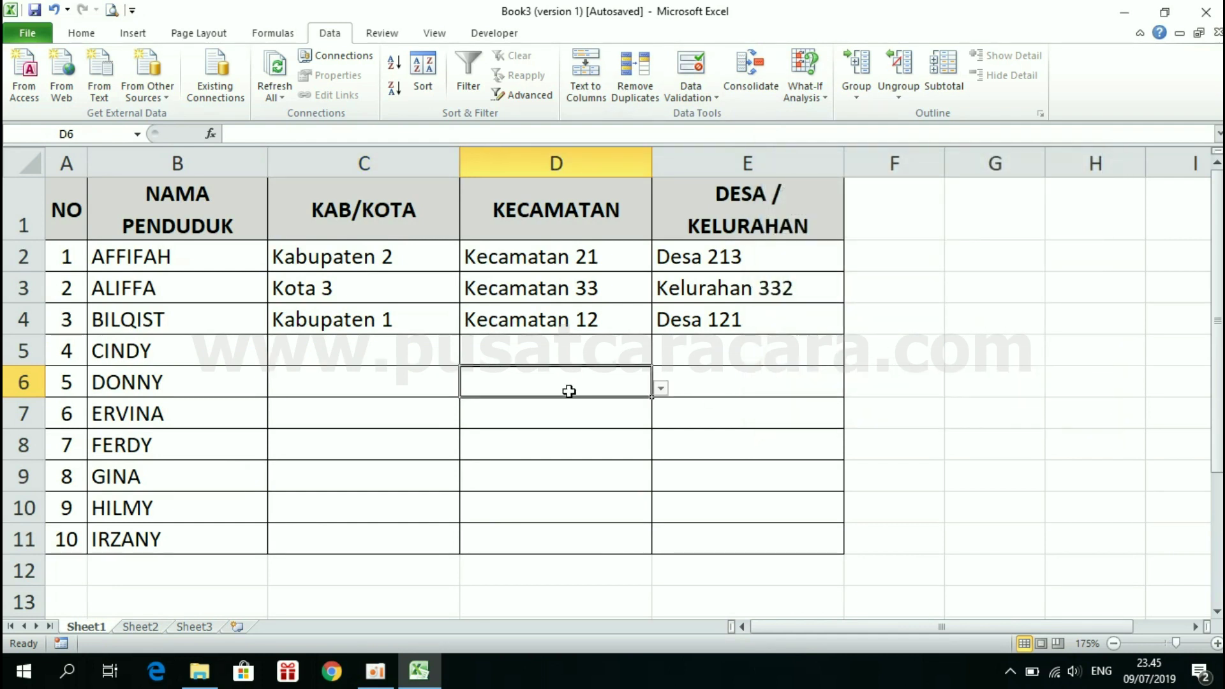
click(694, 68)
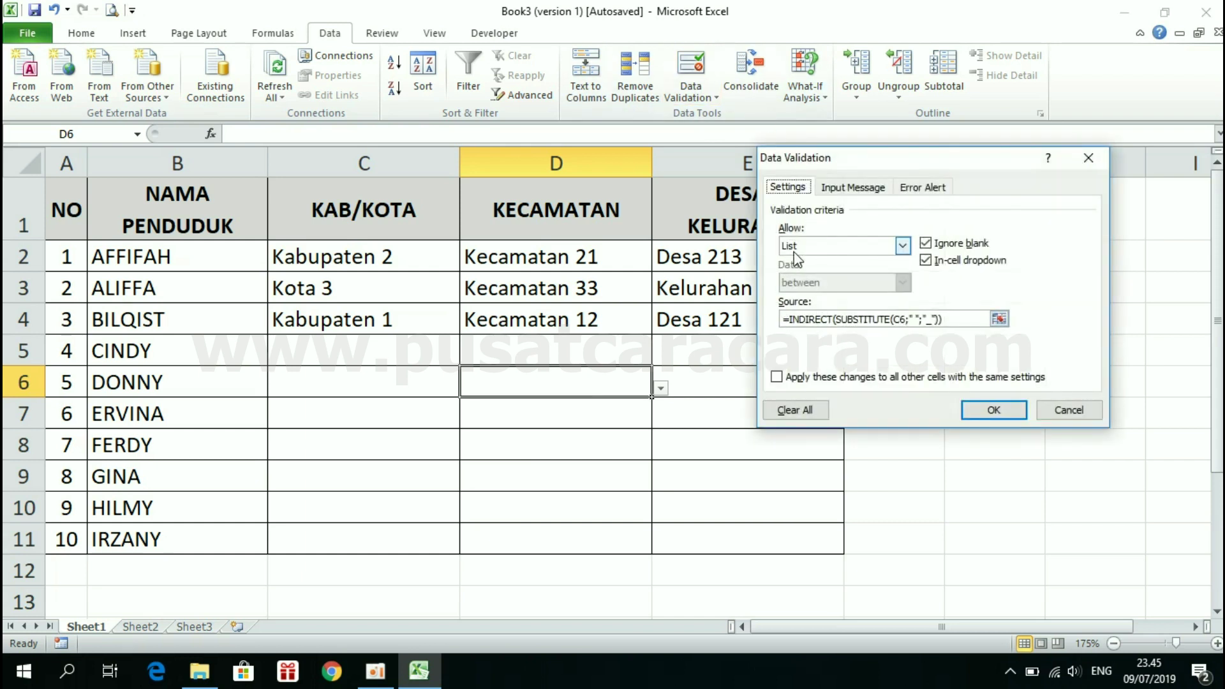
click(790, 319)
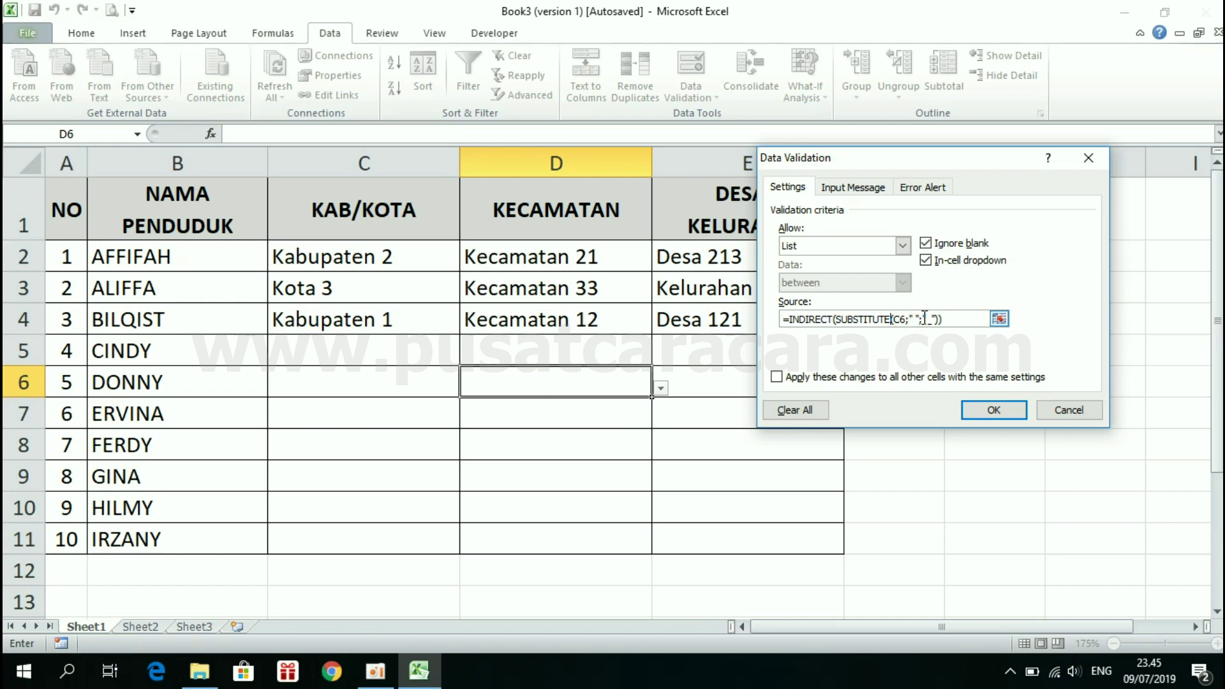
click(1010, 408)
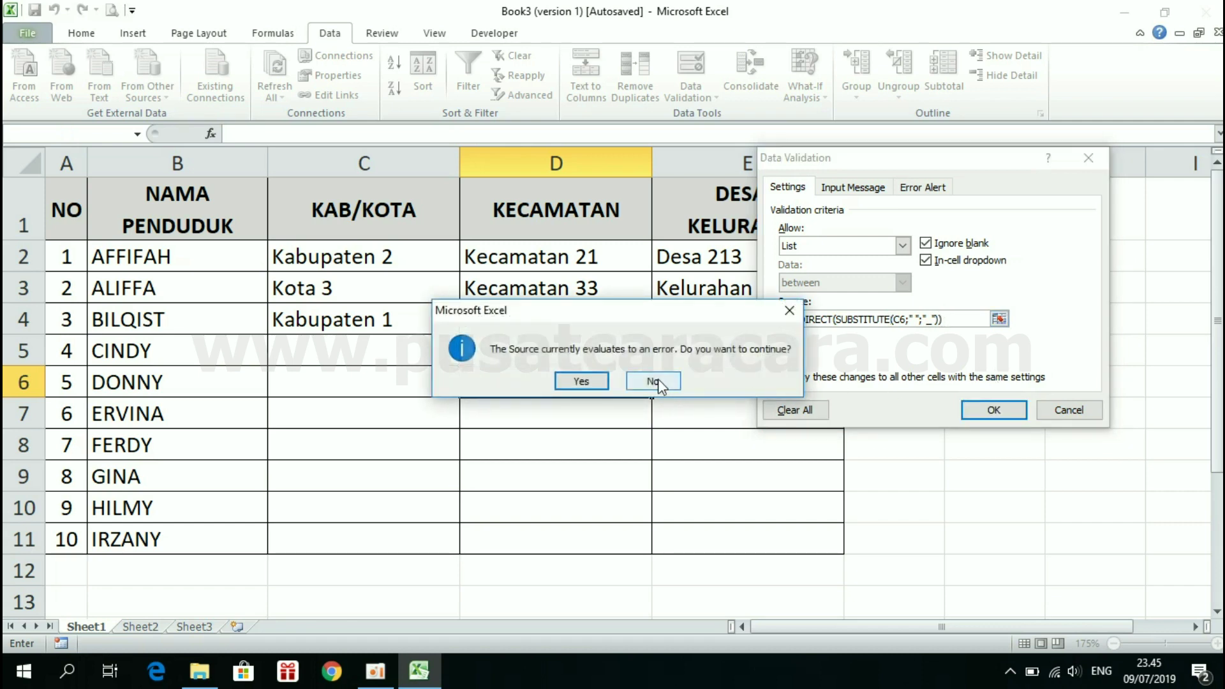
click(600, 382)
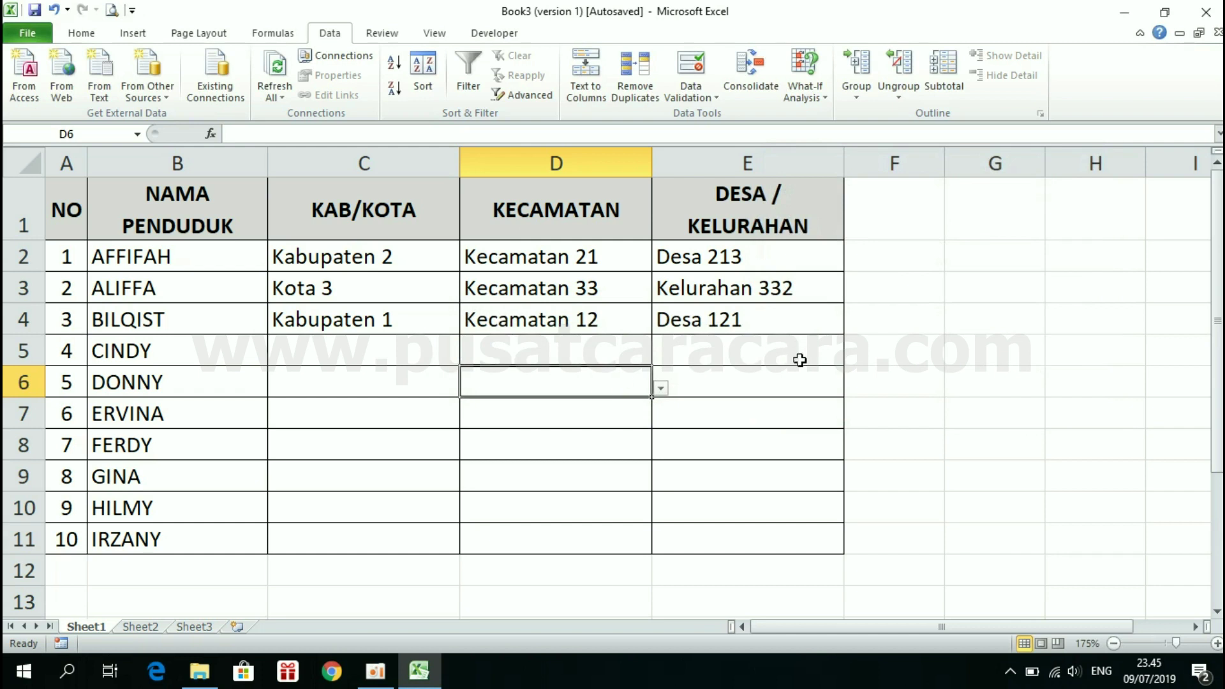
click(759, 373)
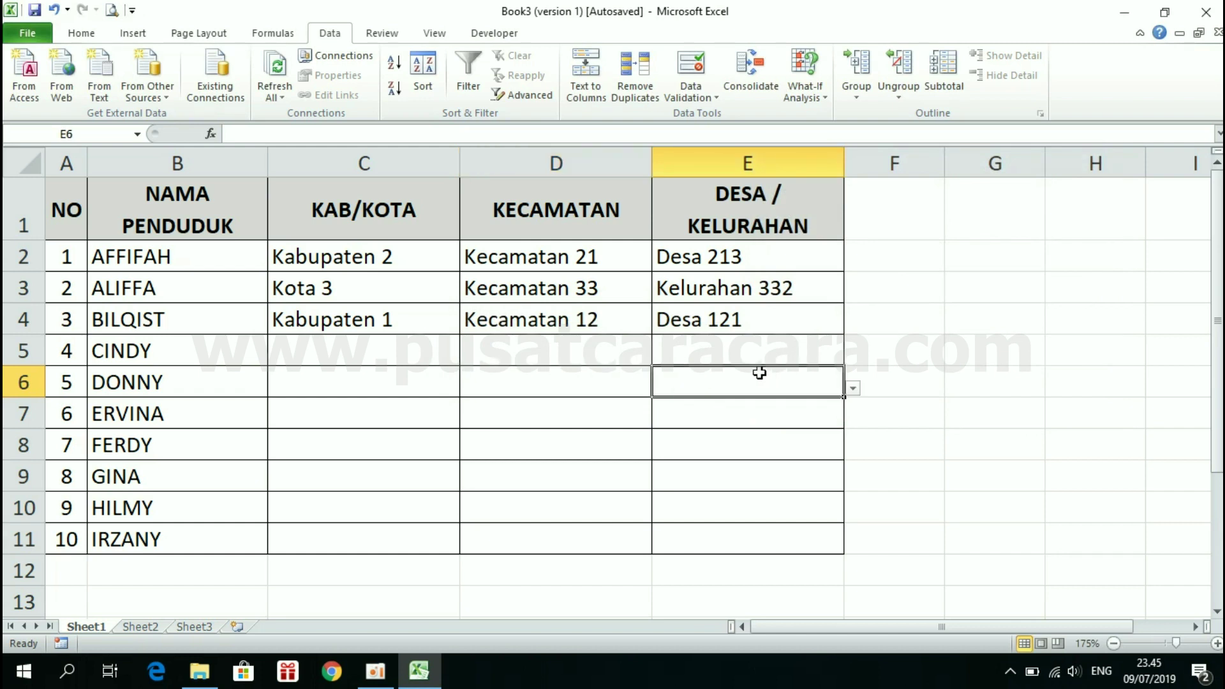
click(328, 376)
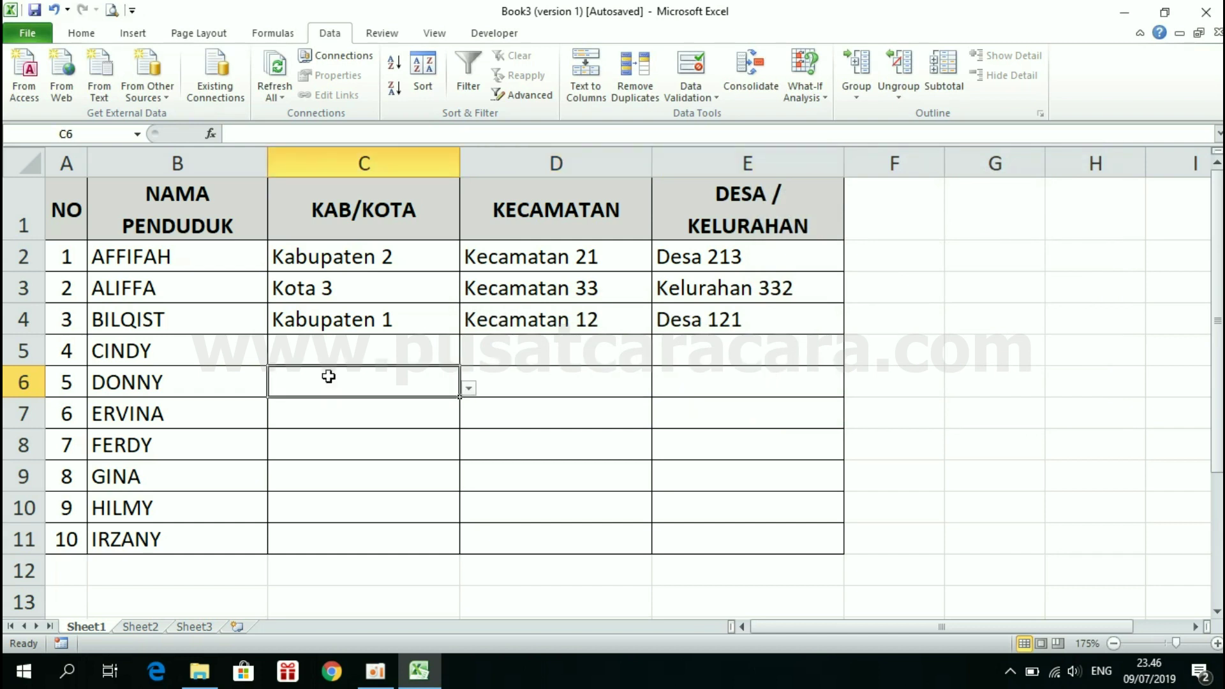